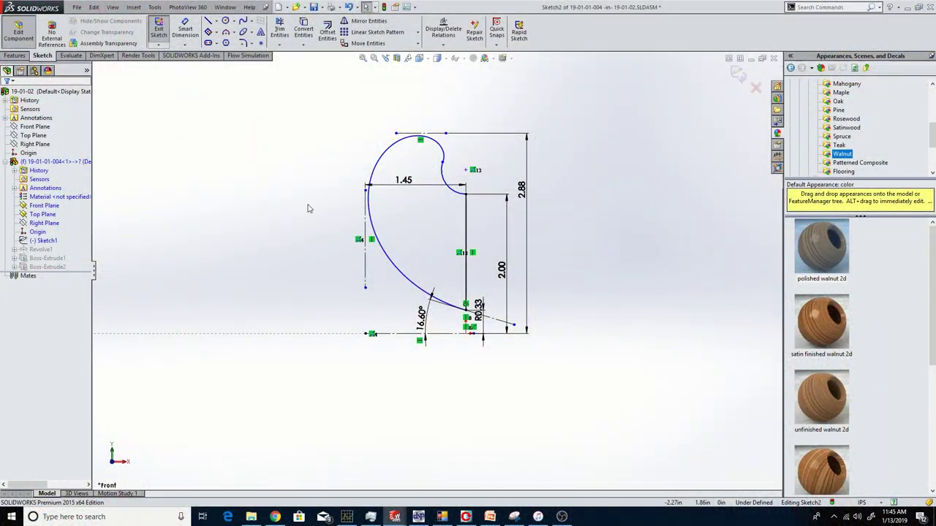
Step: Review the spline profile of the revolved part's sketch and exit the sketch
scroll(352, 214, "down", 5)
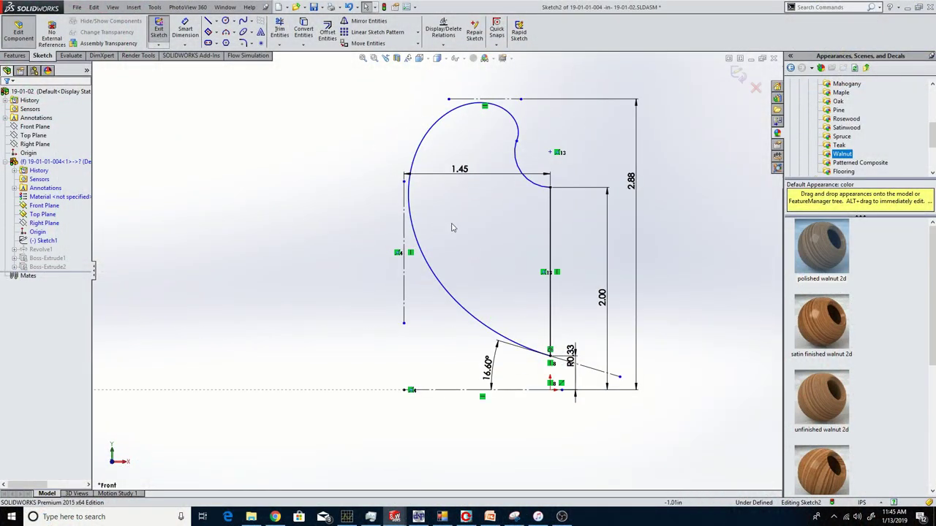
left_click(458, 338)
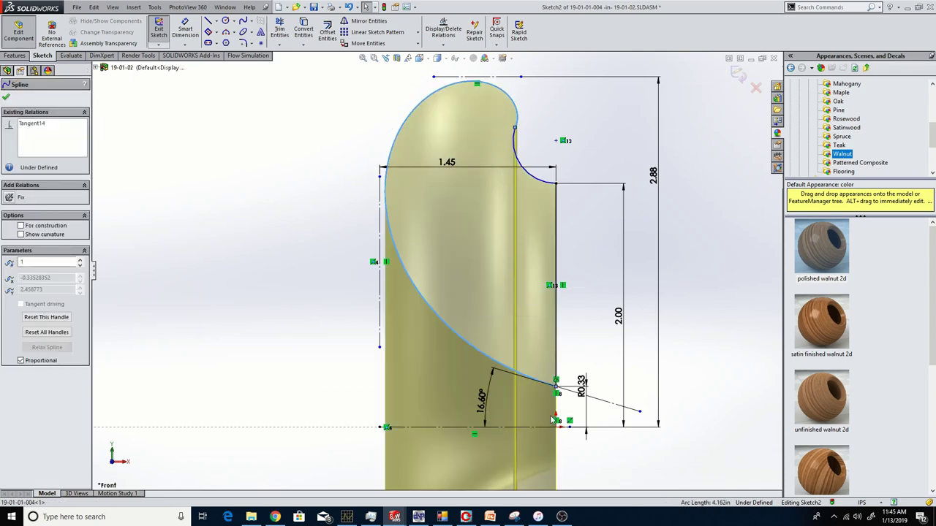
scroll(554, 416, "down", 2)
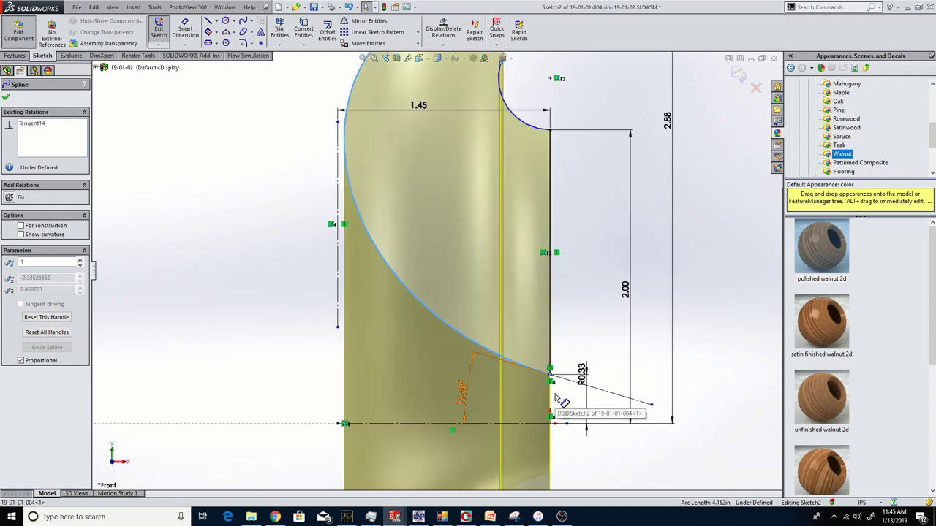
scroll(552, 406, "up", 1)
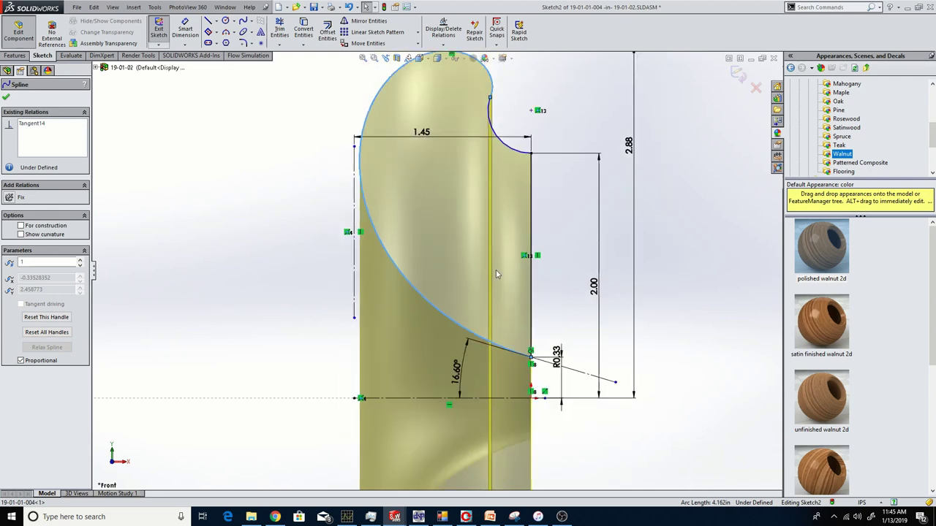
left_click(560, 220)
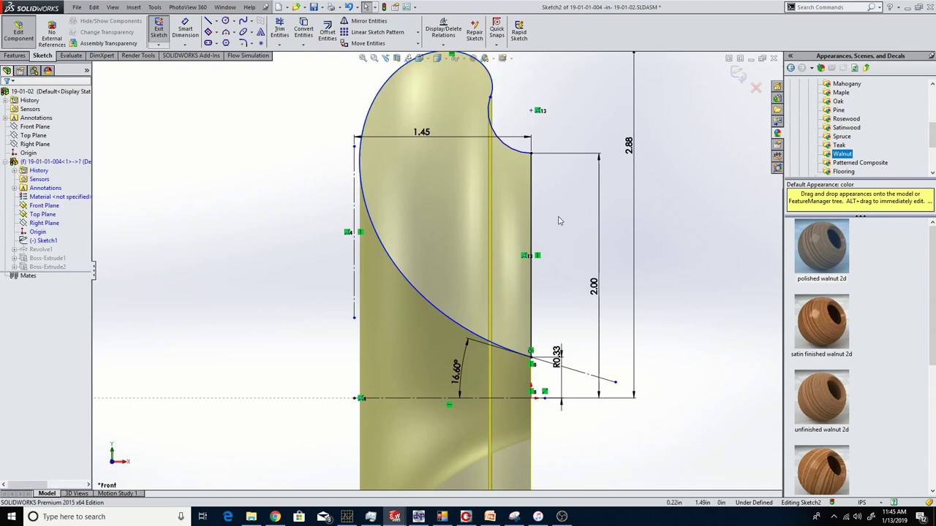
scroll(553, 228, "up", 1)
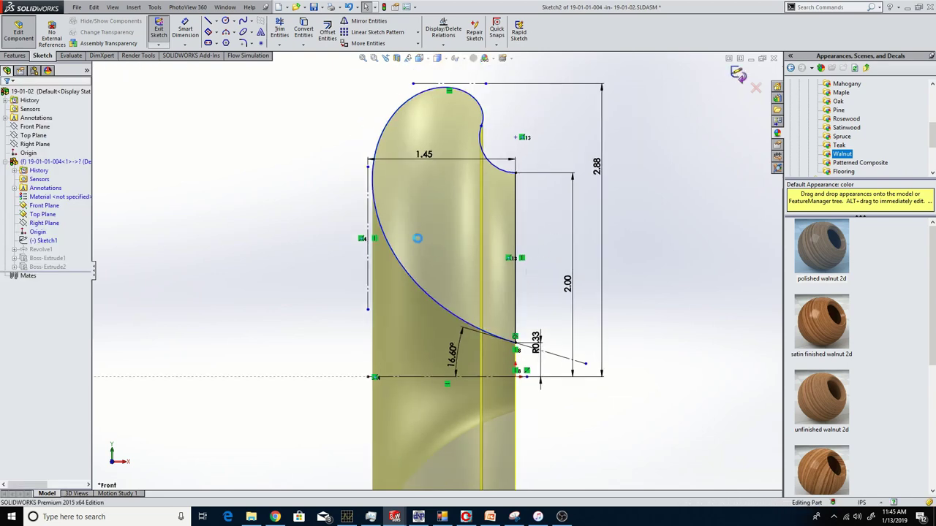
left_click(737, 74)
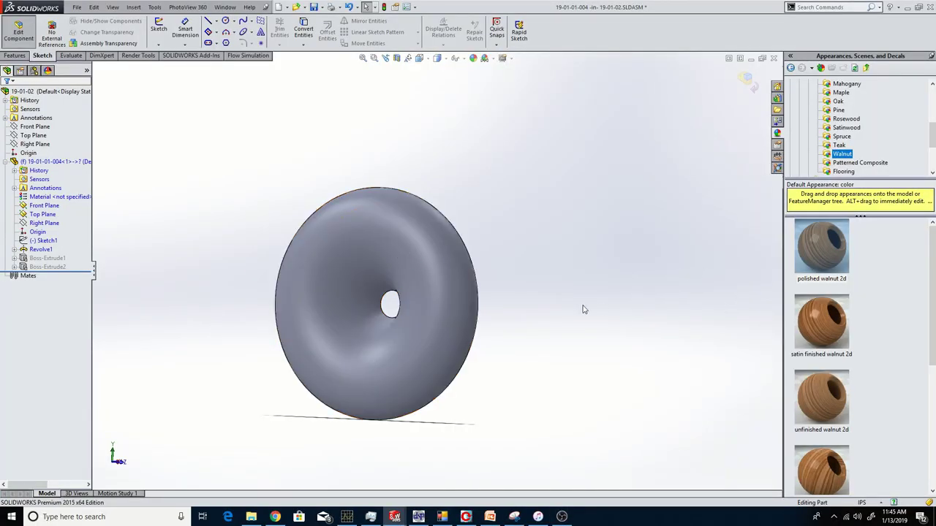
Step: Apply the polished walnut 2d appearance to the revolved disc
scroll(278, 293, "down", 3)
left_click_drag(821, 247, 538, 290)
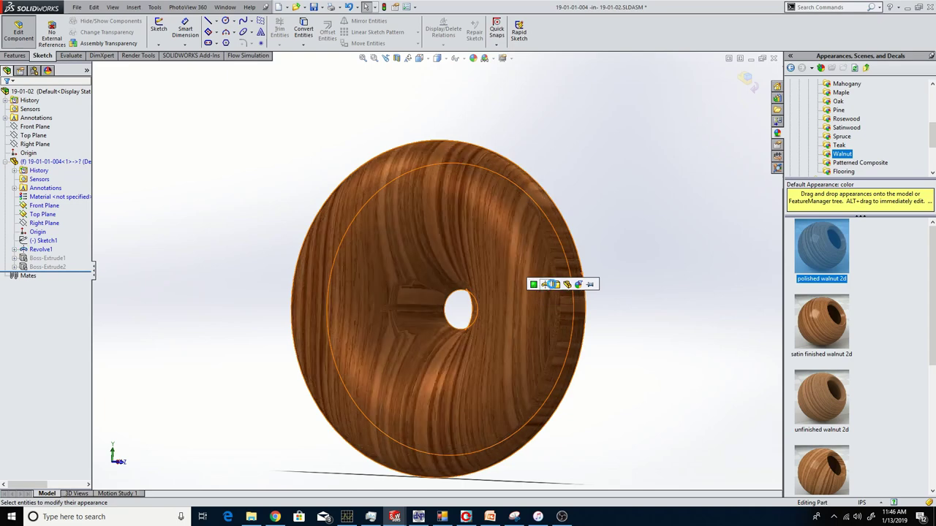
left_click(545, 289)
middle_click_drag(230, 188, 273, 188)
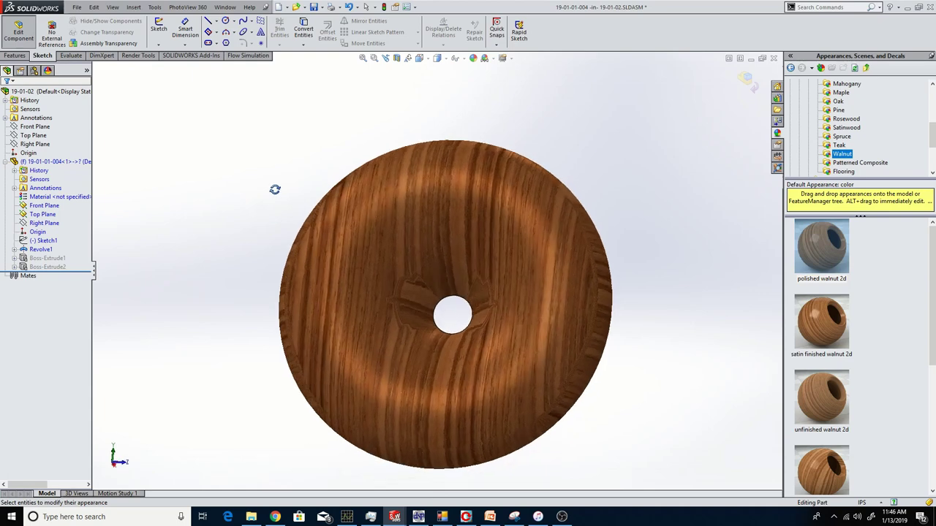
Step: Return to assembly editing and insert the Wavcore TW013WA01 component beside the walnut disc
right_click(189, 165)
left_click(234, 286)
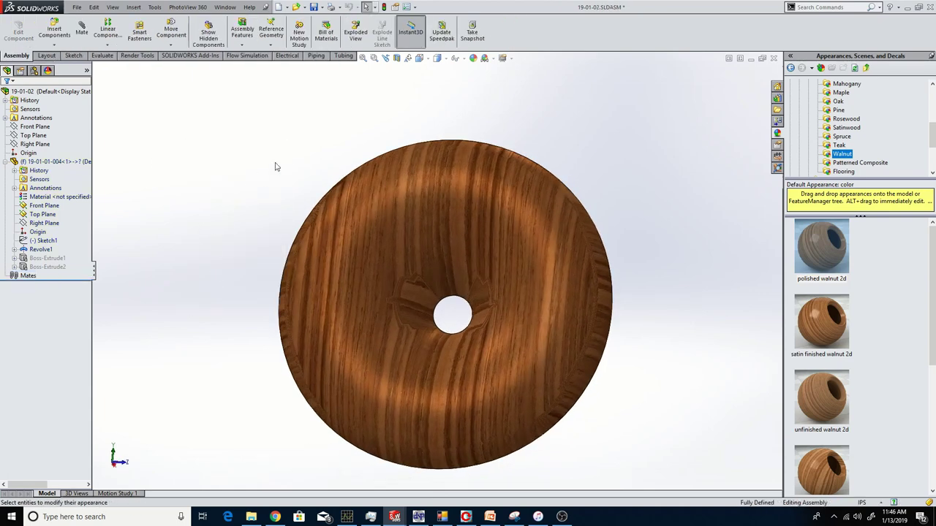
middle_click_drag(275, 167, 167, 181)
left_click(55, 30)
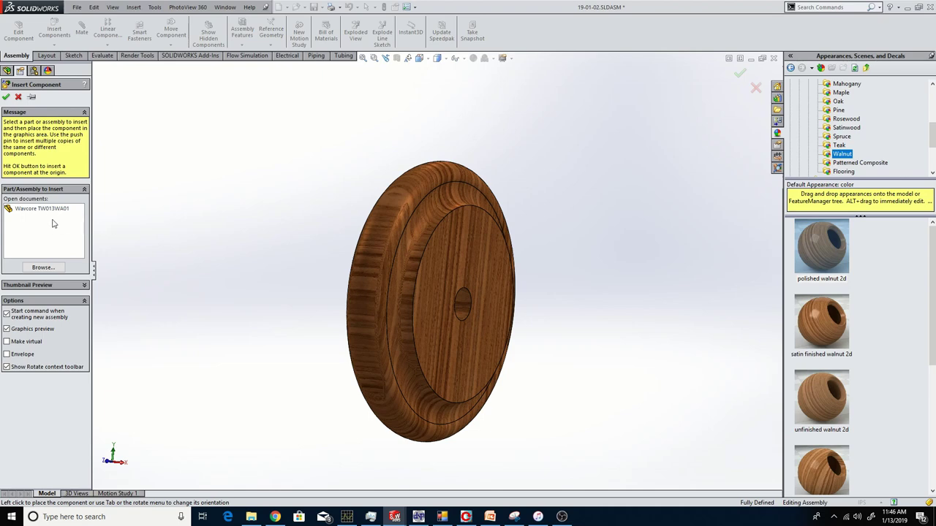
left_click(42, 209)
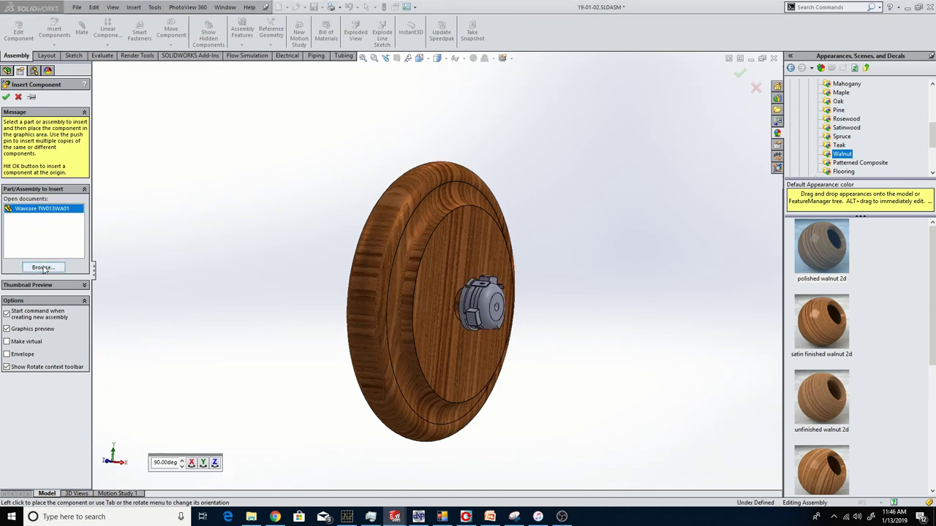
left_click(532, 336)
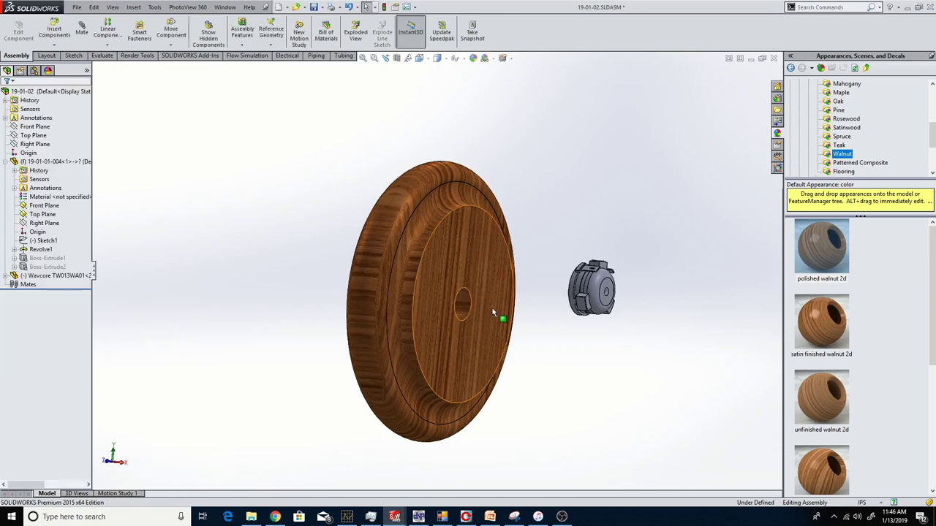
Step: Examine the tweeter's front flange and its orientation relative to the walnut disc from several angles
middle_click_drag(492, 308, 518, 313)
scroll(518, 322, "up", 2)
scroll(519, 349, "down", 2)
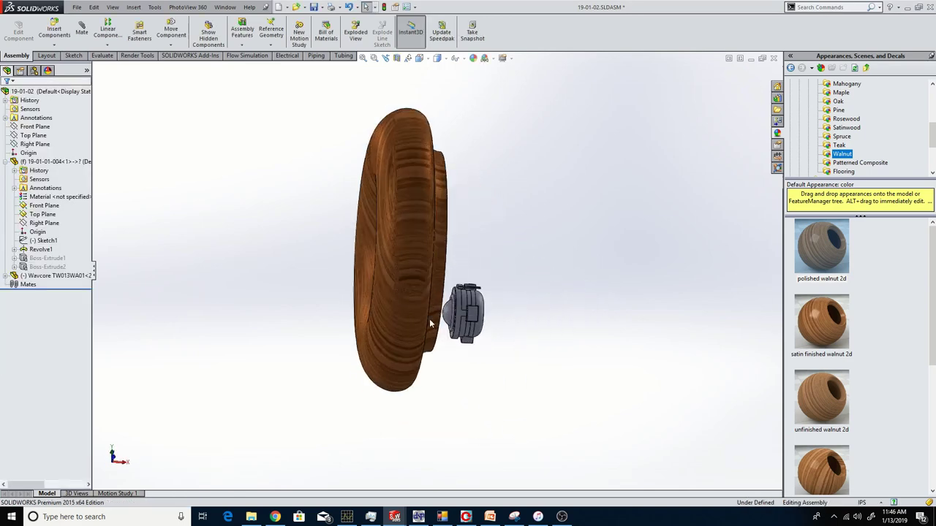
middle_click_drag(432, 324, 441, 215)
scroll(430, 366, "up", 4)
scroll(432, 367, "down", 6)
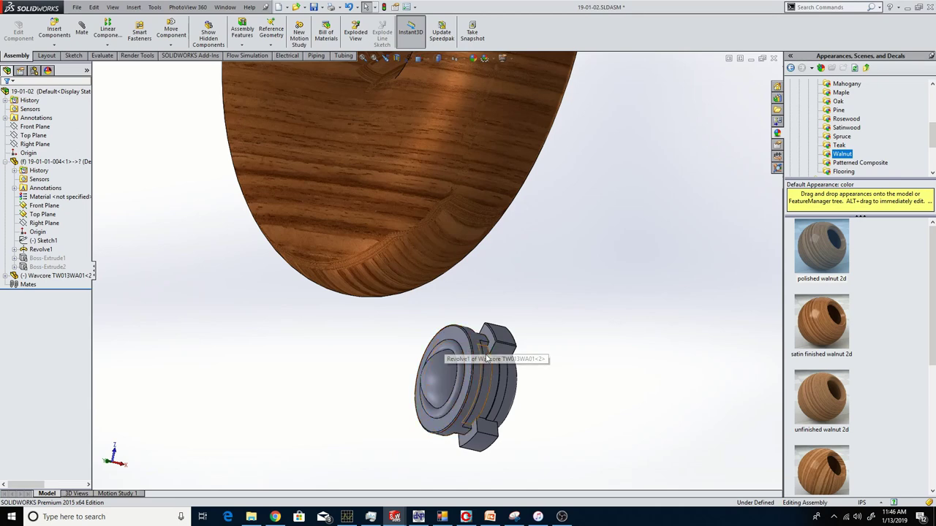
left_click(454, 335)
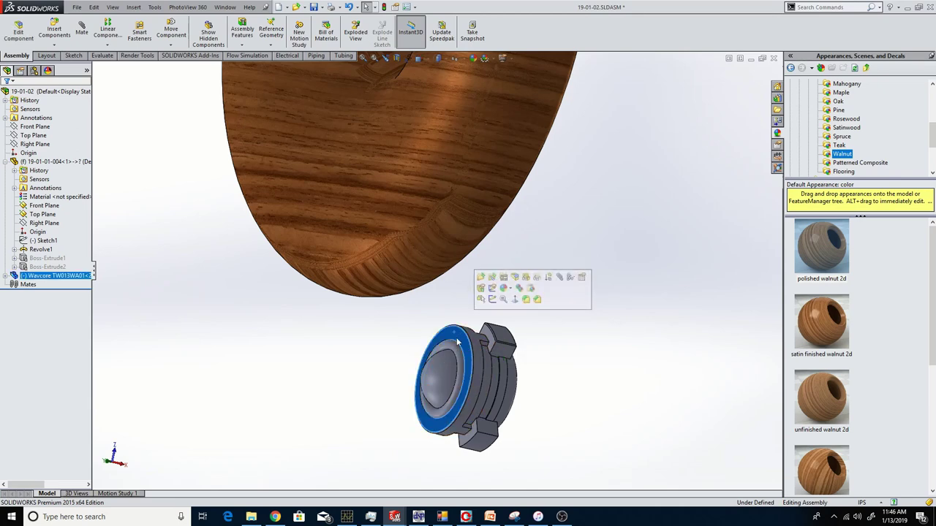
scroll(457, 341, "down", 3)
scroll(317, 332, "up", 5)
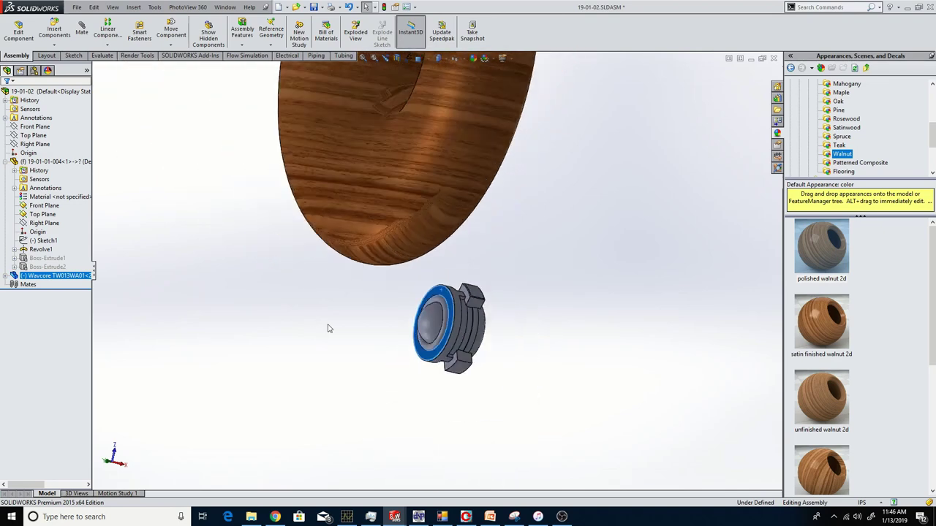
middle_click_drag(328, 329, 388, 274)
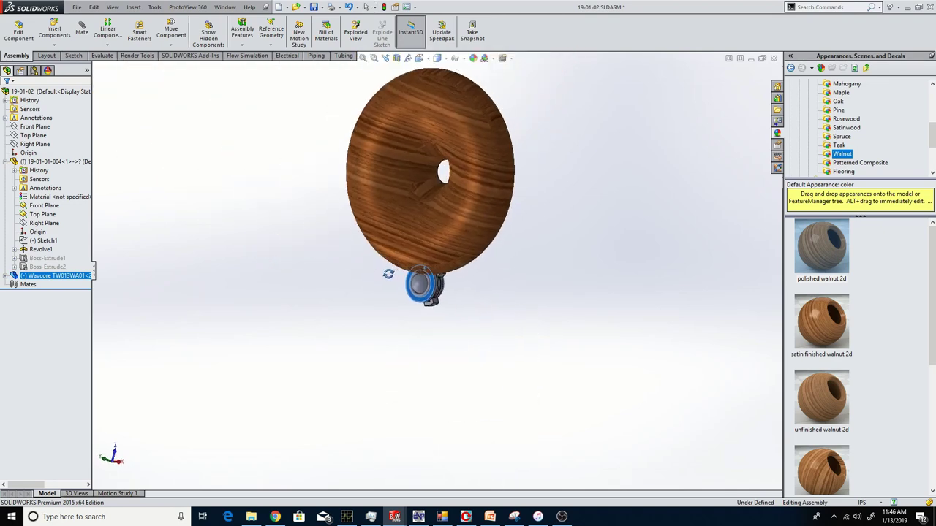
left_click(347, 272)
scroll(460, 259, "down", 2)
scroll(439, 266, "up", 3)
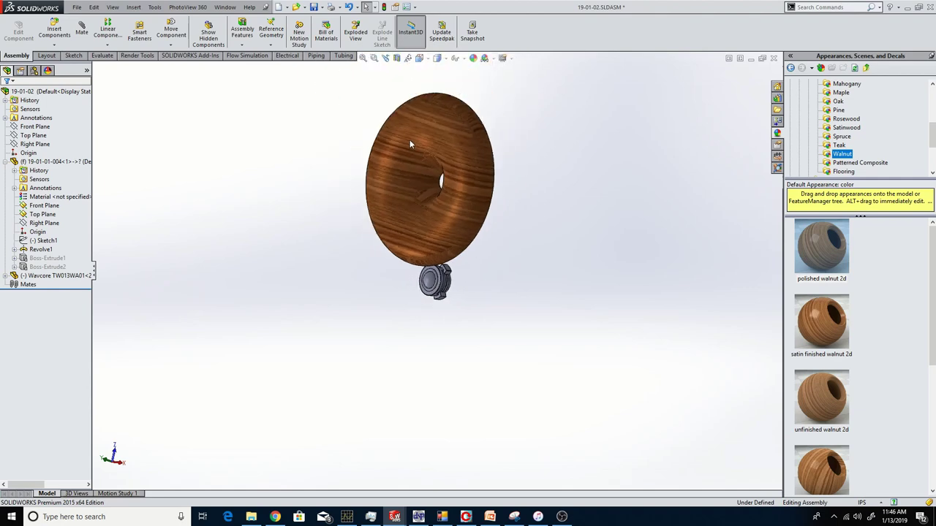
scroll(402, 112, "down", 2)
Step: Select the assembly's reference planes and turn on the display of planes for the assembly and its components
left_click(33, 126)
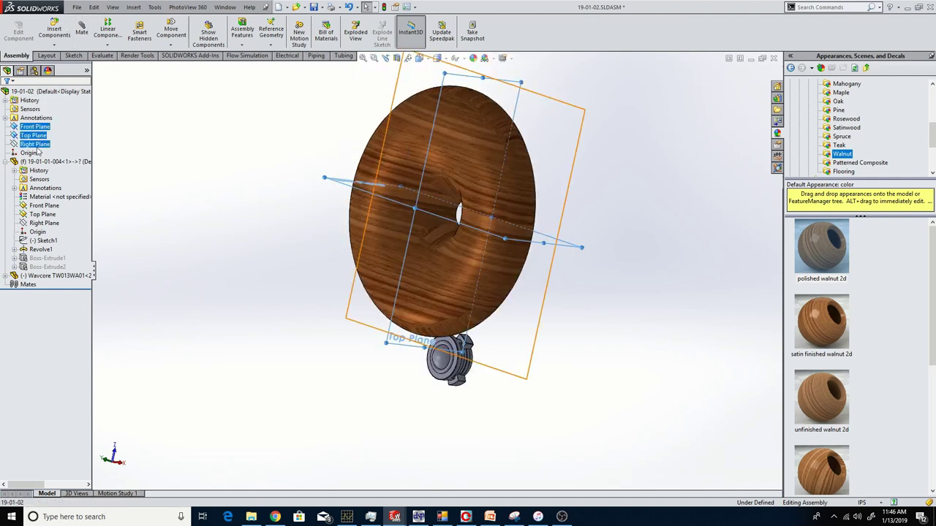
left_click(46, 133)
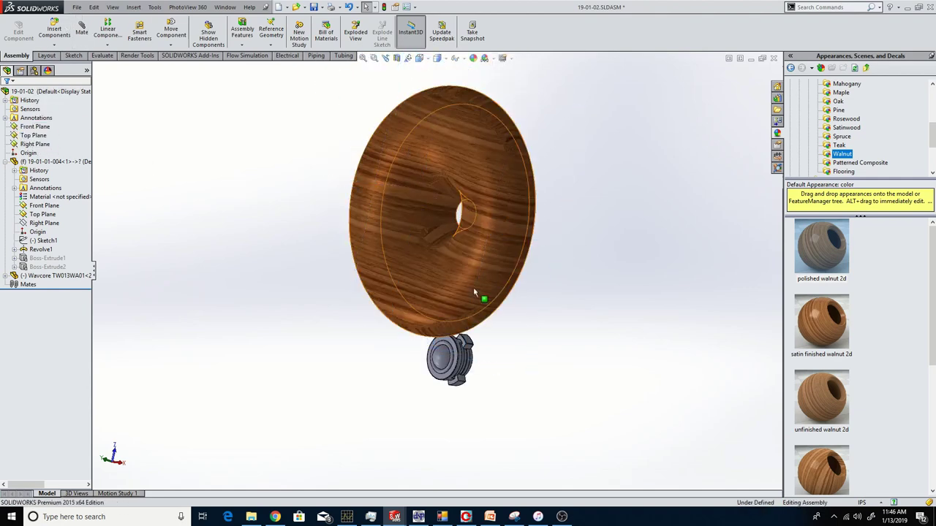
left_click(113, 6)
left_click(130, 95)
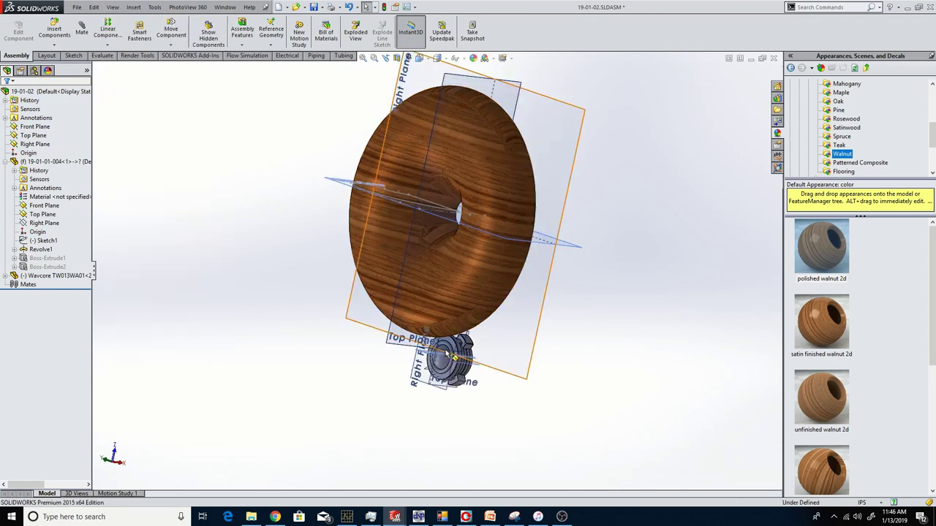
Step: Add a coincident mate between the tweeter's Top Plane and the matching vertical centre plane of the walnut disc
scroll(417, 347, "down", 5)
left_click(408, 358)
scroll(485, 359, "up", 4)
scroll(436, 219, "down", 2)
scroll(472, 228, "up", 5)
scroll(422, 184, "down", 1)
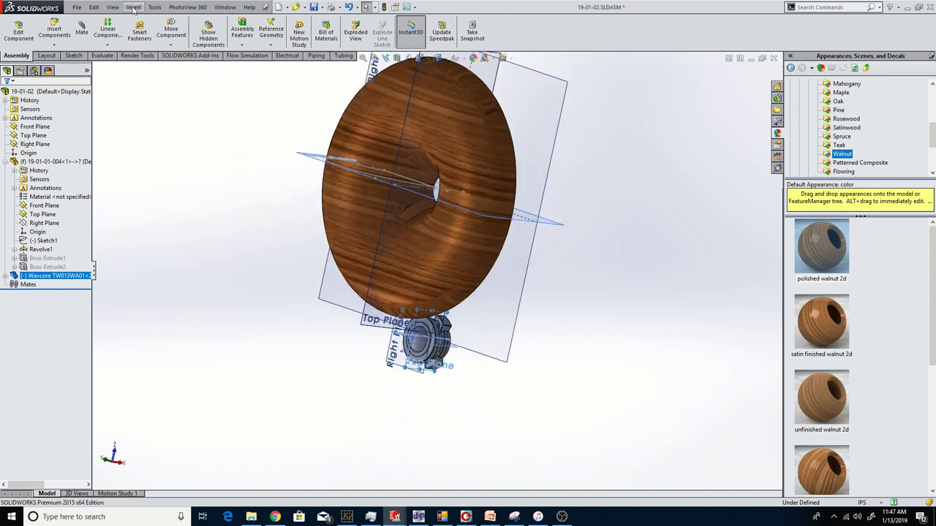
left_click(383, 224)
key("alt+Tab")
key("alt+Tab")
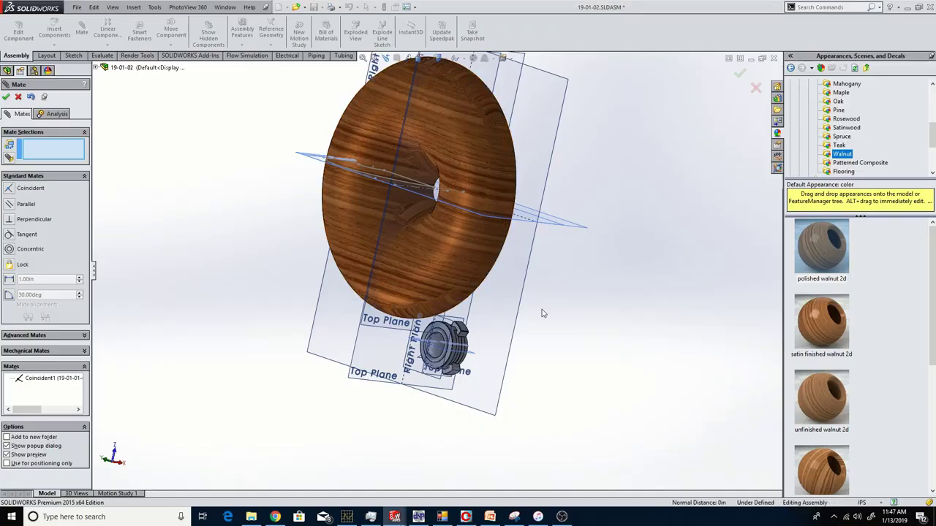
Step: Add a coincident mate between the tweeter's Front Plane and the horizontal centre plane of the walnut disc
scroll(486, 284, "down", 2)
left_click(424, 386)
middle_click_drag(424, 386, 494, 225)
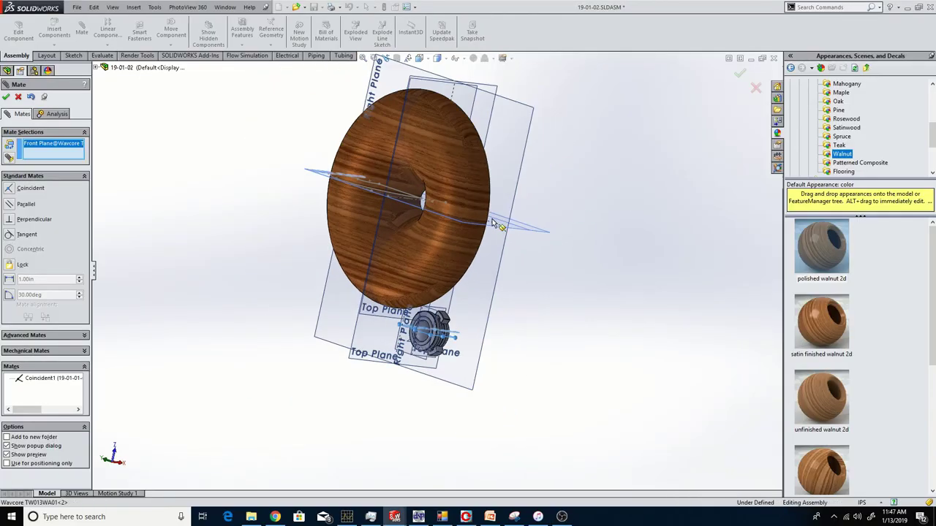
left_click(496, 228)
right_click(493, 212)
Step: Mate the tweeter's front flange face coincident with the flat back face of the walnut disc and finish mating
scroll(494, 188, "down", 3)
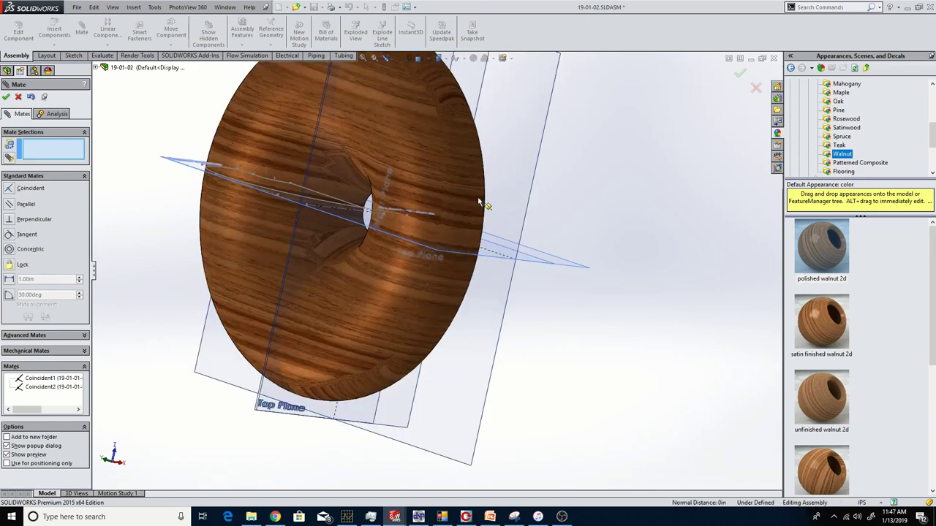
middle_click_drag(470, 195, 470, 198)
scroll(537, 194, "down", 5)
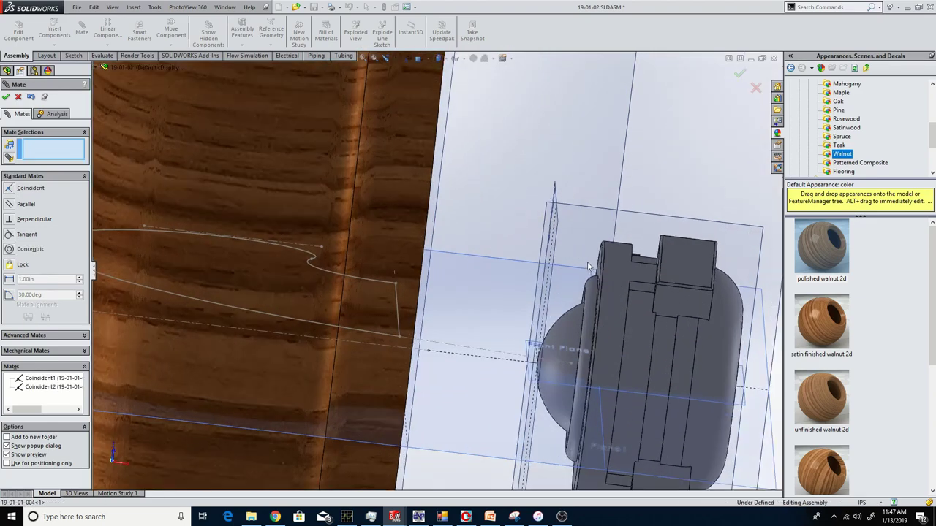
scroll(585, 263, "down", 3)
left_click(576, 261)
scroll(504, 251, "up", 5)
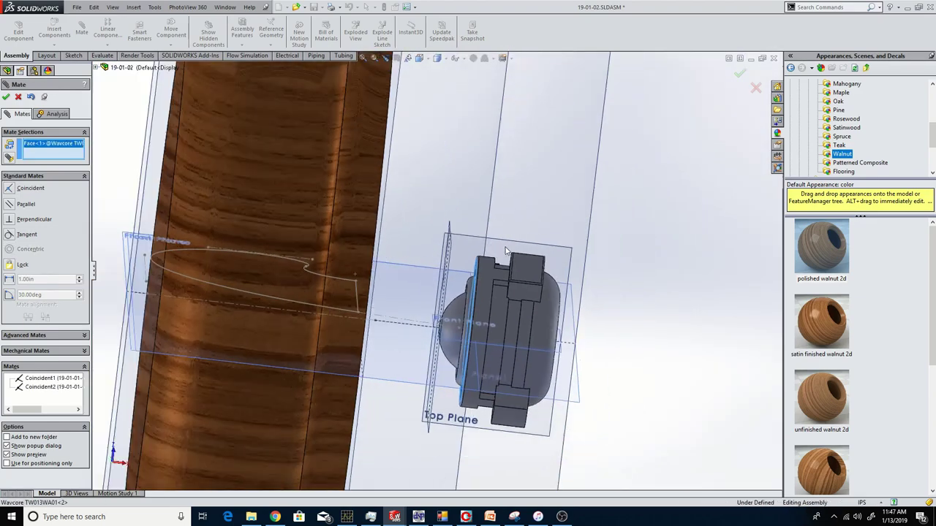
middle_click_drag(505, 251, 395, 212)
left_click(362, 175)
right_click(362, 175)
middle_click_drag(363, 176, 397, 187)
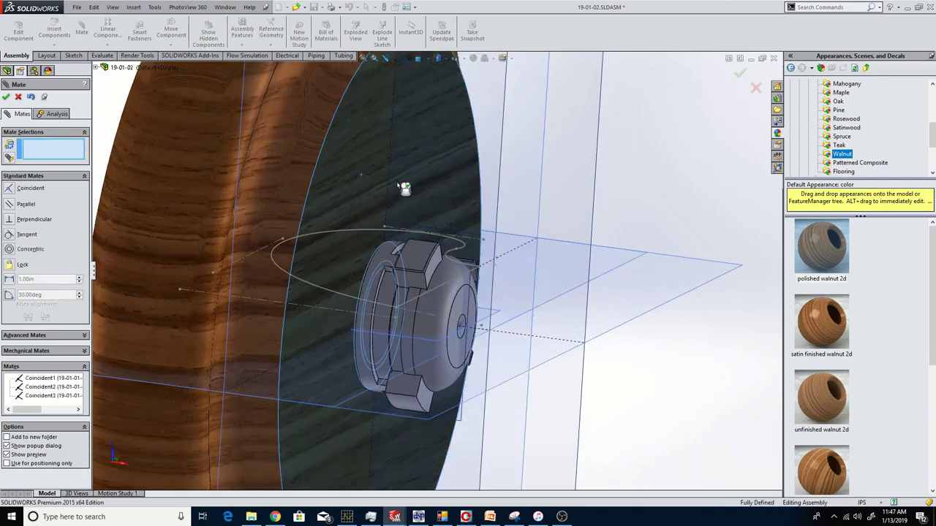
key("Escape")
Step: Examine from the front how the tweeter's dome and surround line up with the disc's throat opening
scroll(327, 282, "up", 4)
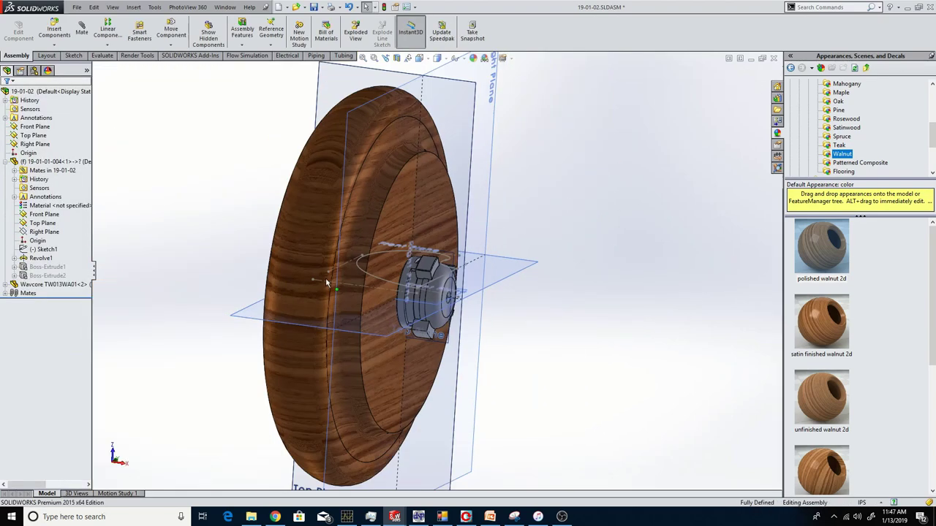
middle_click_drag(327, 283, 448, 256)
scroll(395, 234, "down", 6)
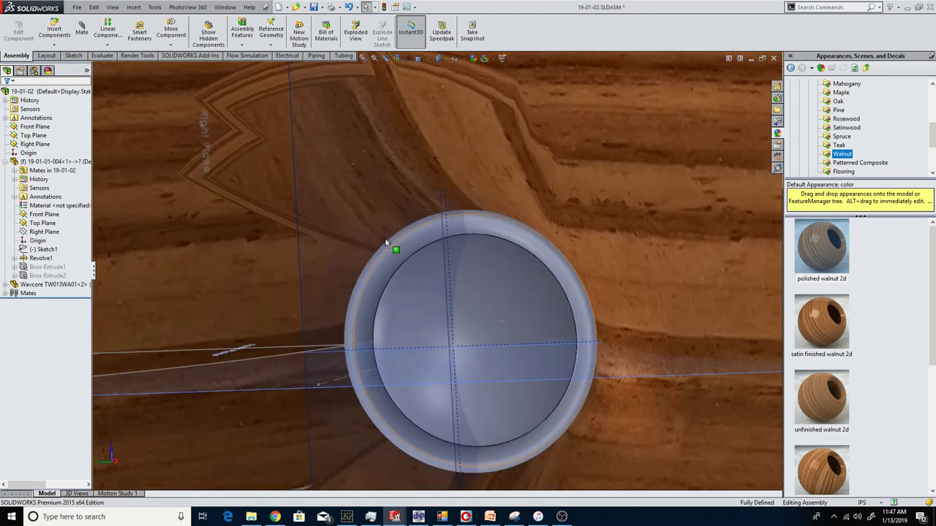
left_click(396, 237)
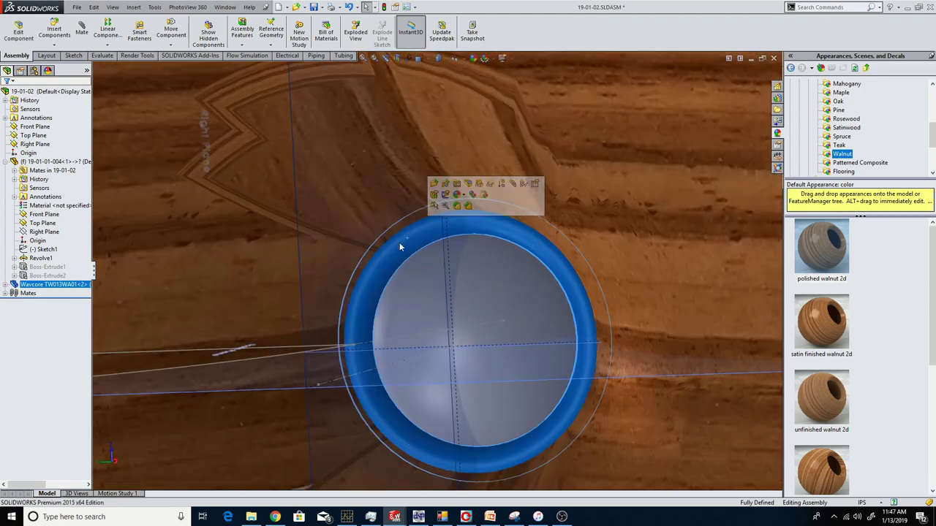
scroll(397, 274, "up", 5)
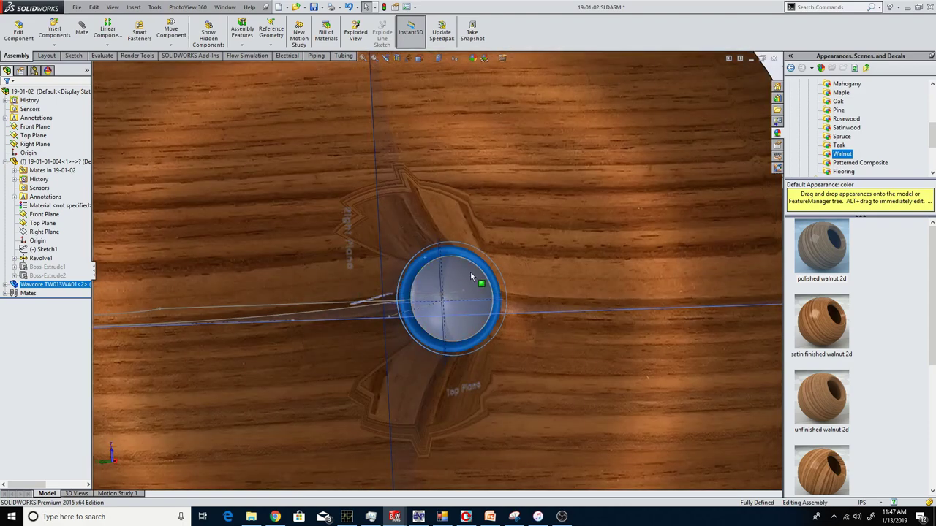
scroll(427, 260, "down", 4)
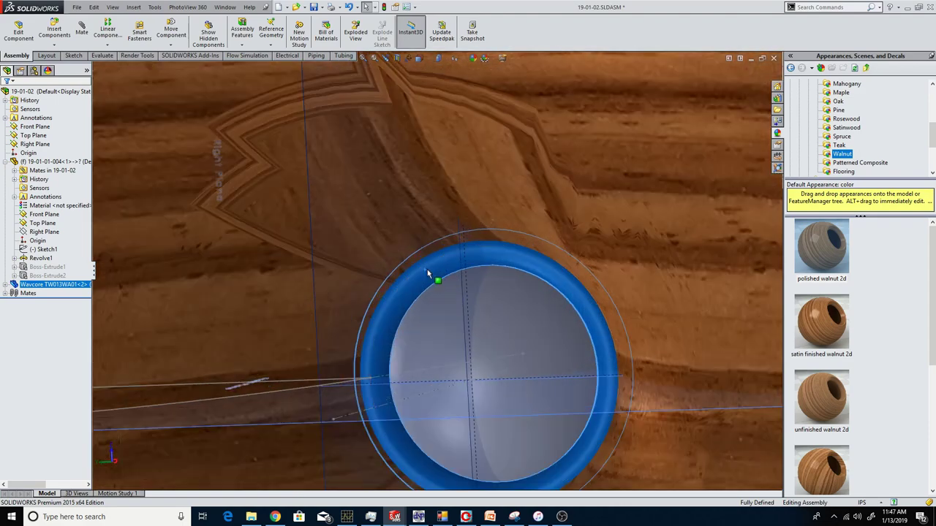
scroll(428, 268, "up", 4)
scroll(431, 274, "down", 3)
scroll(435, 283, "up", 1)
scroll(435, 283, "up", 5)
scroll(439, 285, "down", 3)
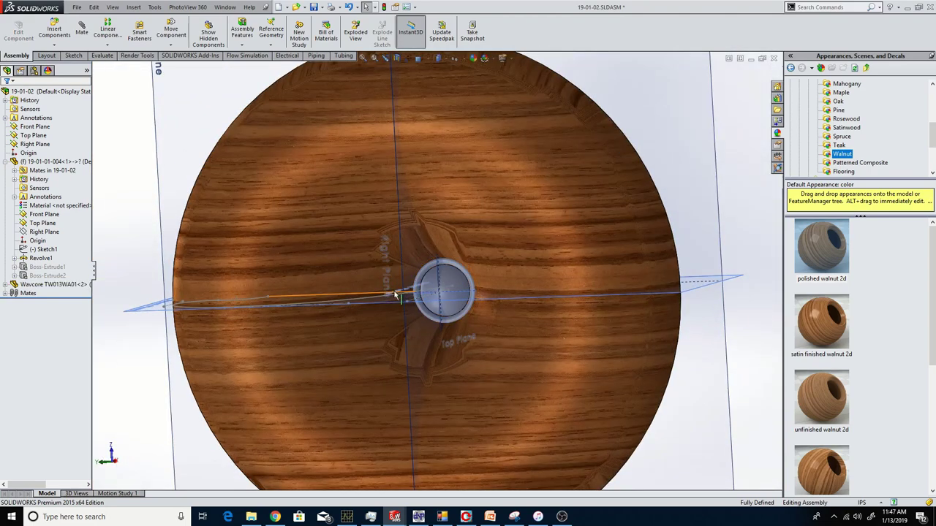
Step: Open the Wavcore TW013WA01 tweeter component as its own part from the assembly
scroll(431, 251, "up", 5)
mouse_move(431, 249)
middle_mouse_down()
mouse_move(394, 231)
mouse_move(418, 236)
mouse_move(419, 252)
middle_mouse_up()
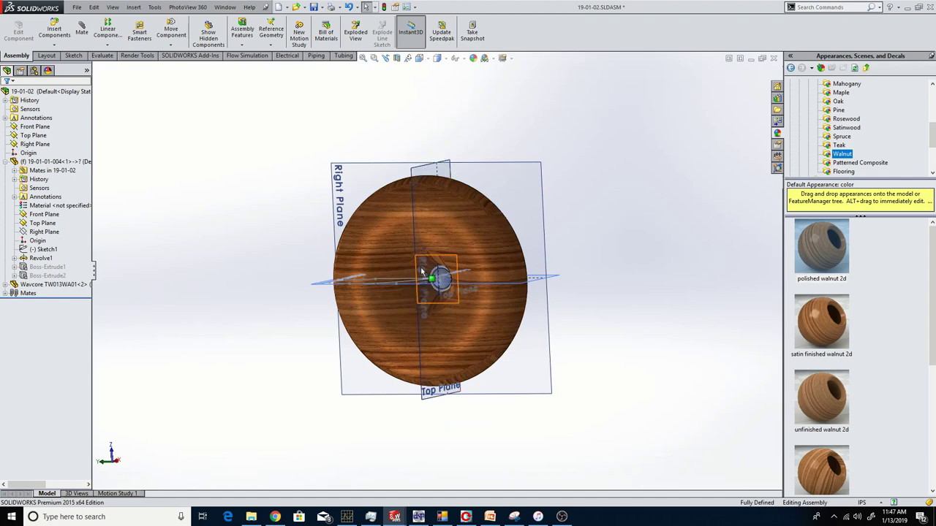
scroll(422, 270, "down", 1)
scroll(423, 274, "down", 3)
left_click(474, 273)
left_click(42, 280)
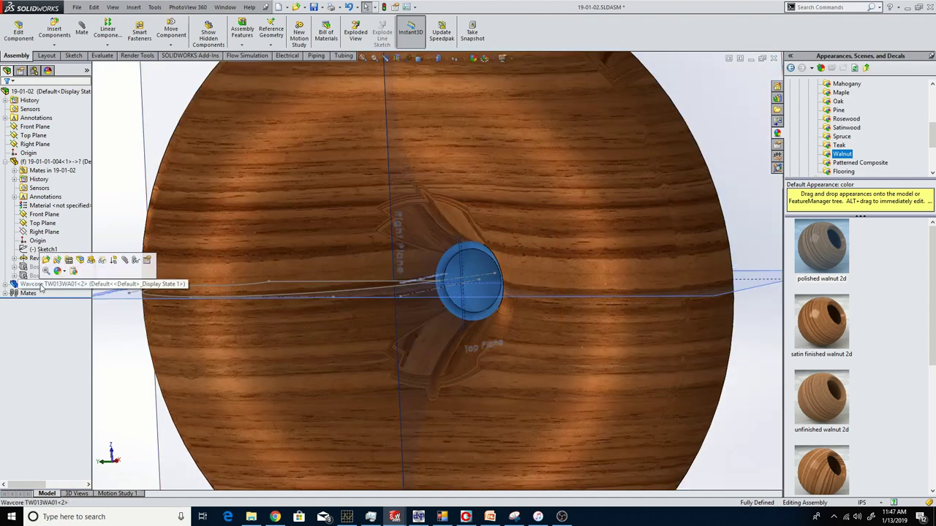
left_click(45, 259)
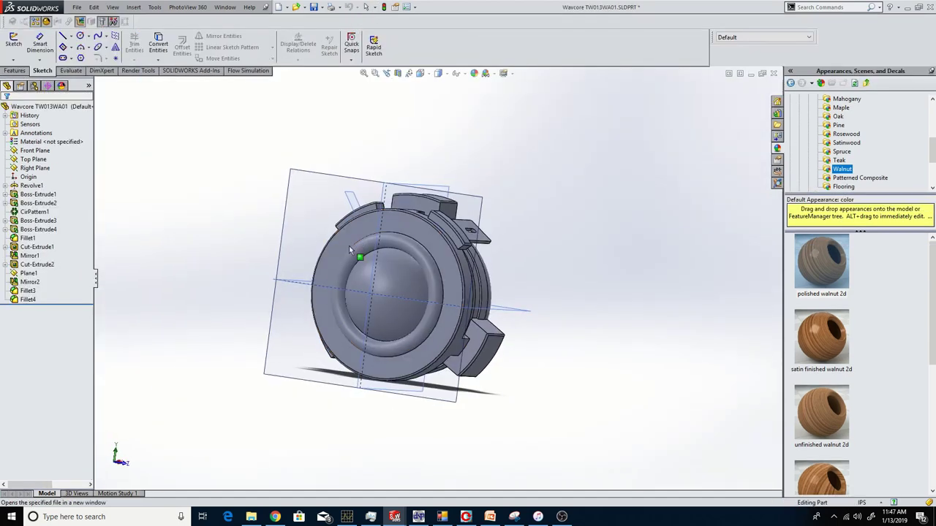
Step: Apply the textured plastic appearance PW-MT11010 to the Revolve1 feature of the tweeter
left_click_drag(932, 160, 932, 113)
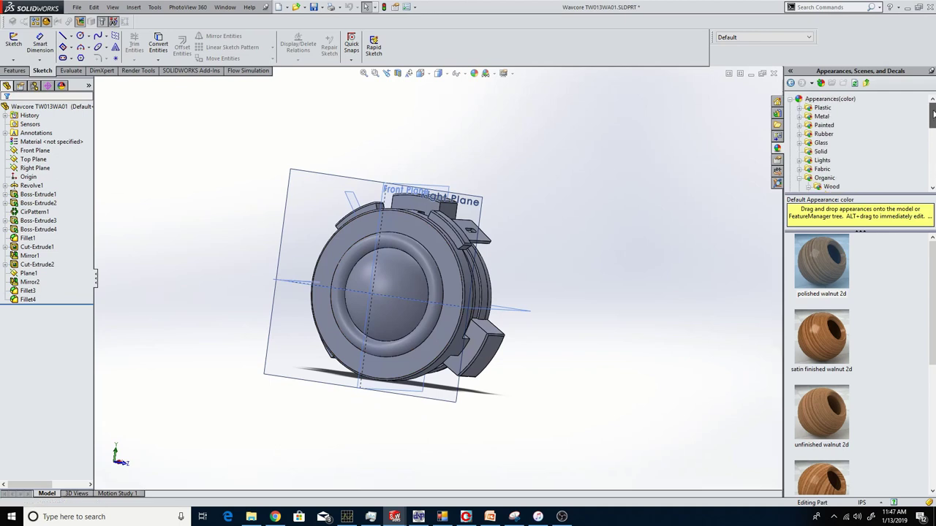
left_click(800, 108)
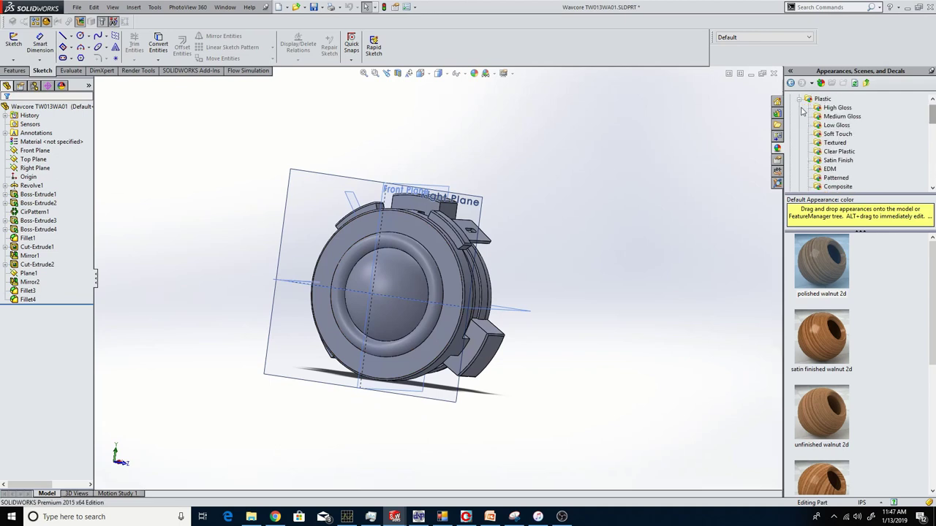
left_click(837, 125)
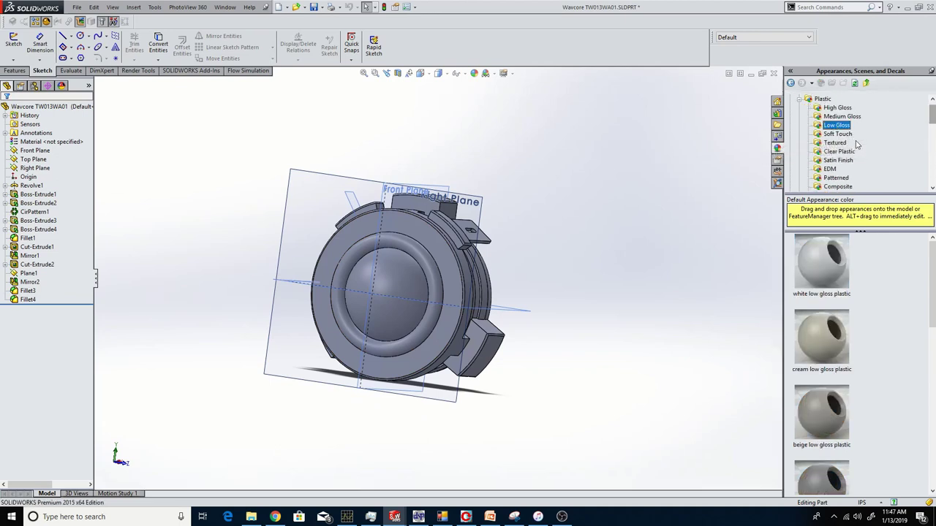
left_click(838, 134)
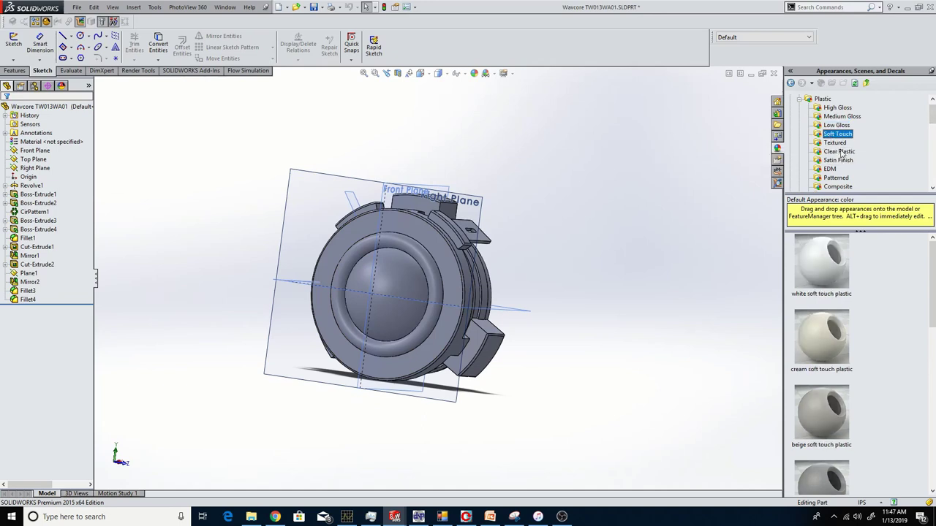
left_click(834, 142)
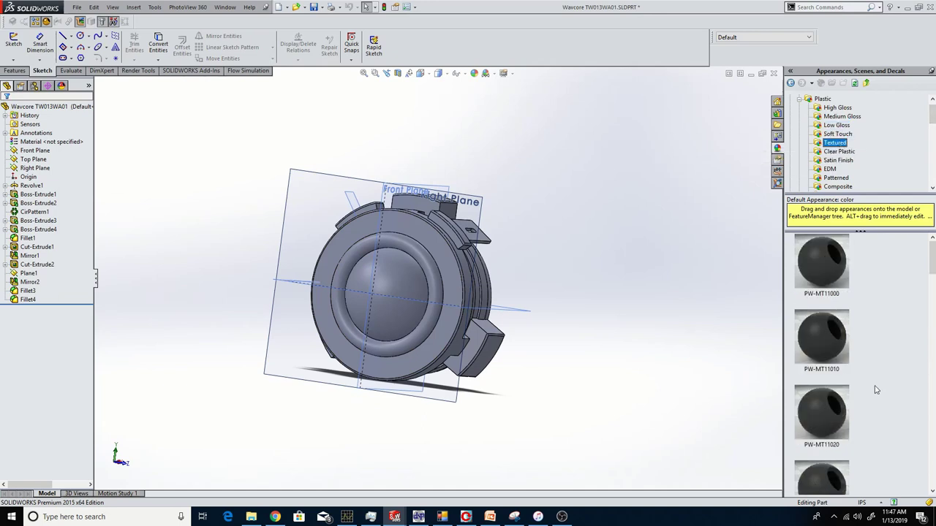
left_click_drag(821, 332, 404, 271)
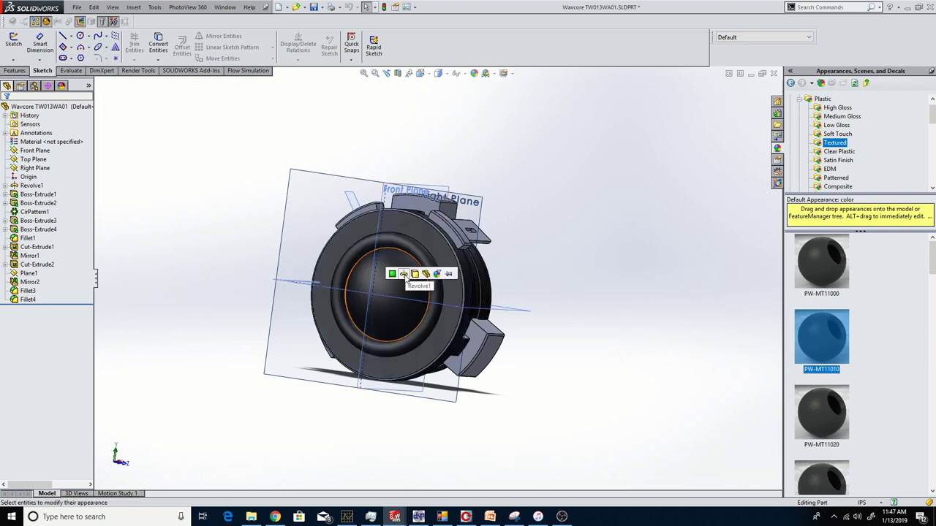
left_click(404, 274)
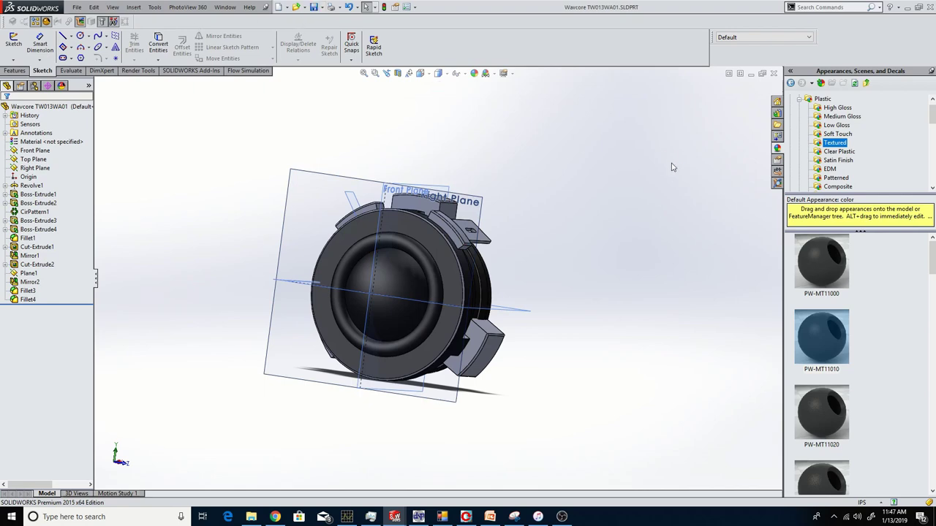
Step: Close the tweeter part to return to the assembly and hide all reference item types, including the planes
left_click(773, 73)
key("f")
left_click(111, 8)
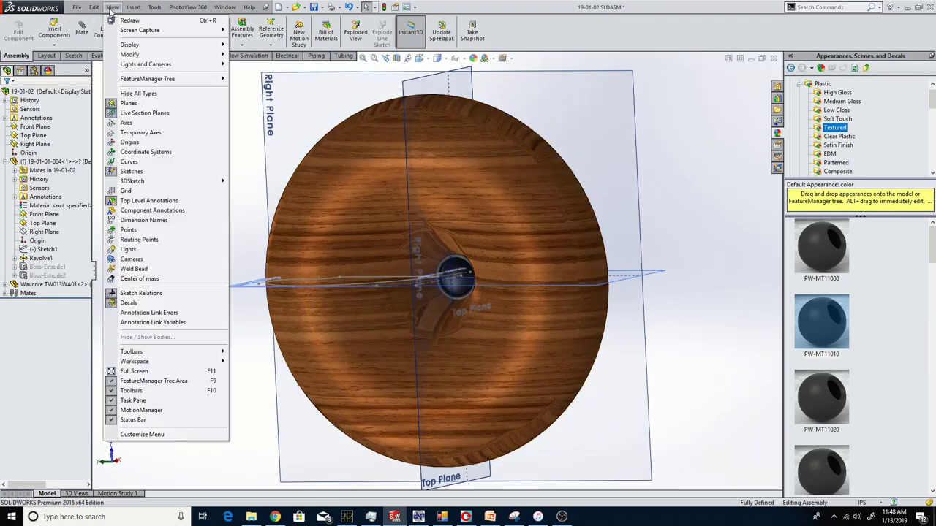
left_click(132, 94)
middle_click_drag(215, 217, 322, 321)
key("f")
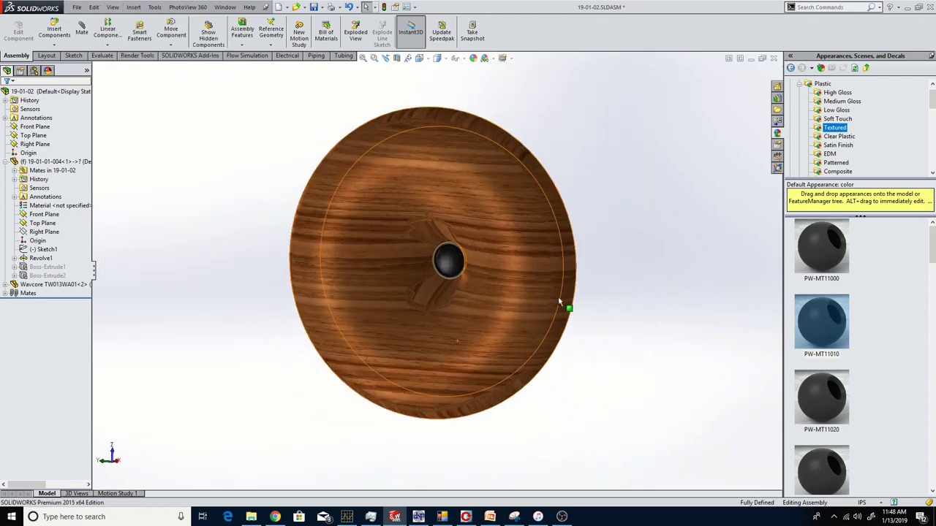
Step: Turn on the render region around the disc, angle the model slightly and switch the view to perspective
left_click(138, 55)
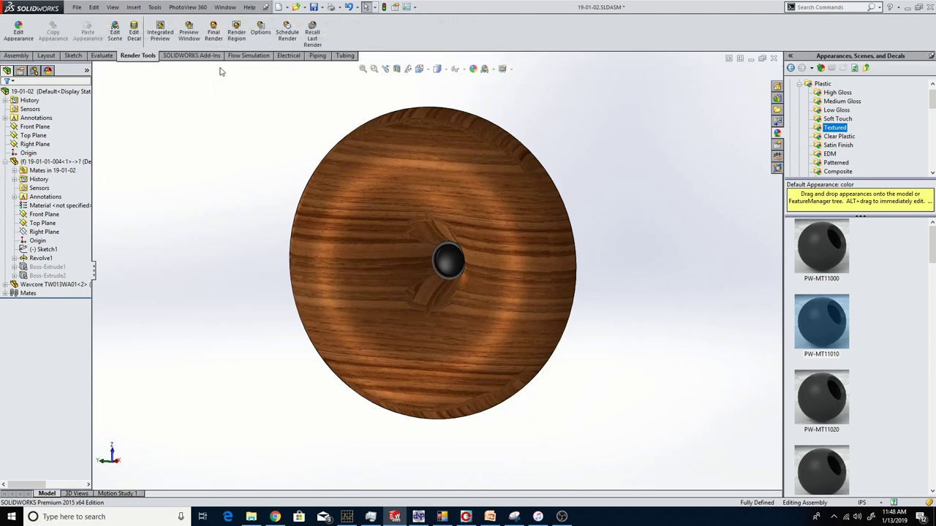
left_click(235, 33)
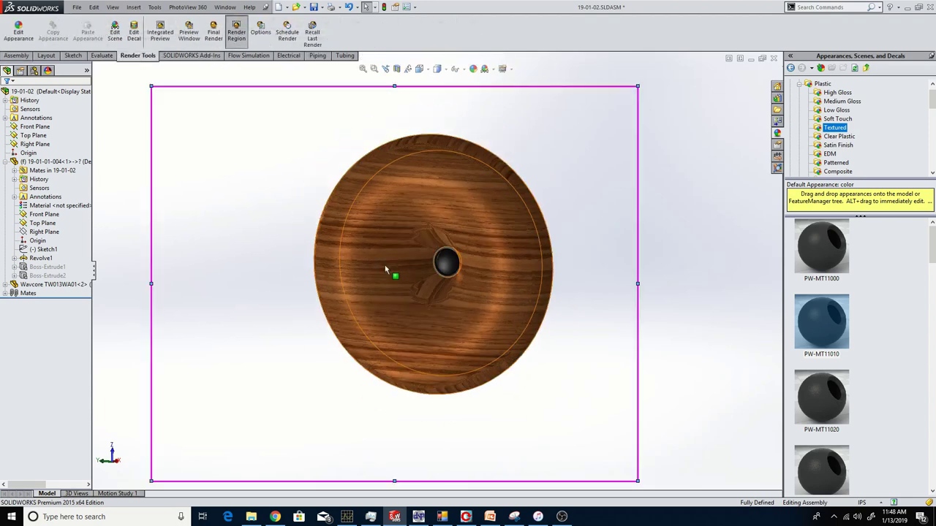
mouse_move(428, 299)
middle_mouse_down()
mouse_move(429, 310)
mouse_move(398, 287)
mouse_move(413, 307)
middle_mouse_up()
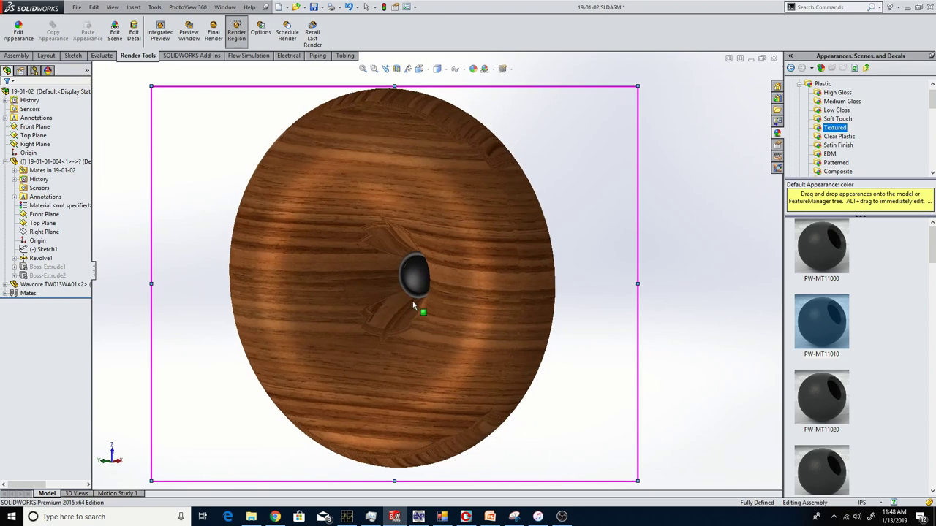
left_click(511, 68)
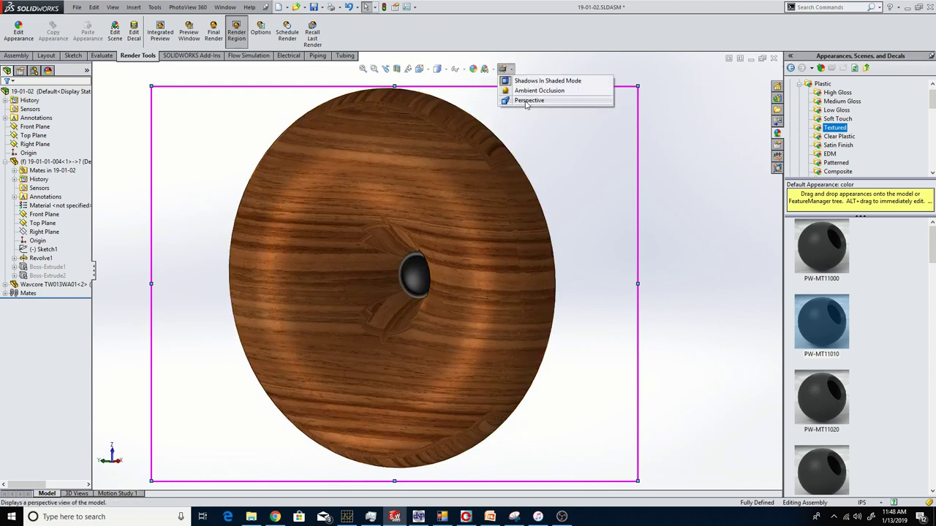
left_click(525, 101)
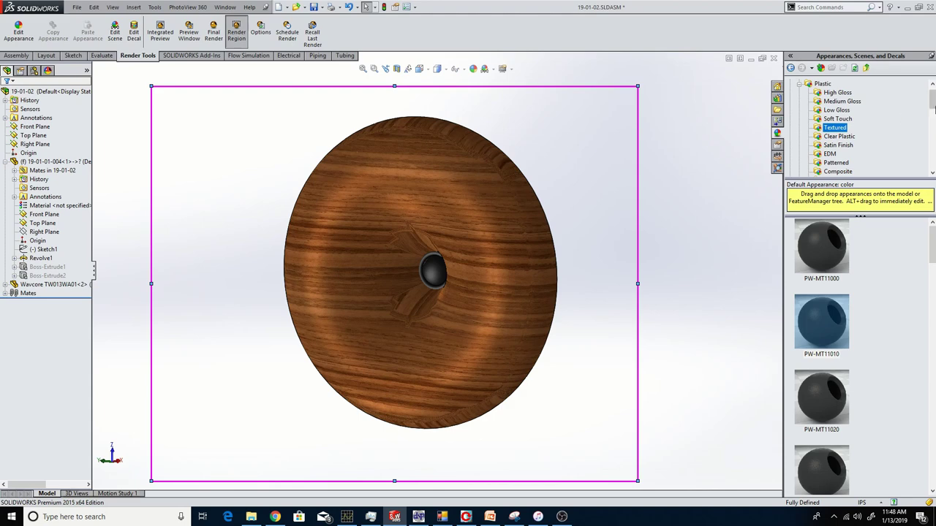
Step: Apply the 3 Point Beige scene from the basic scenes to the assembly
scroll(851, 103, "up", 1)
left_click(799, 94)
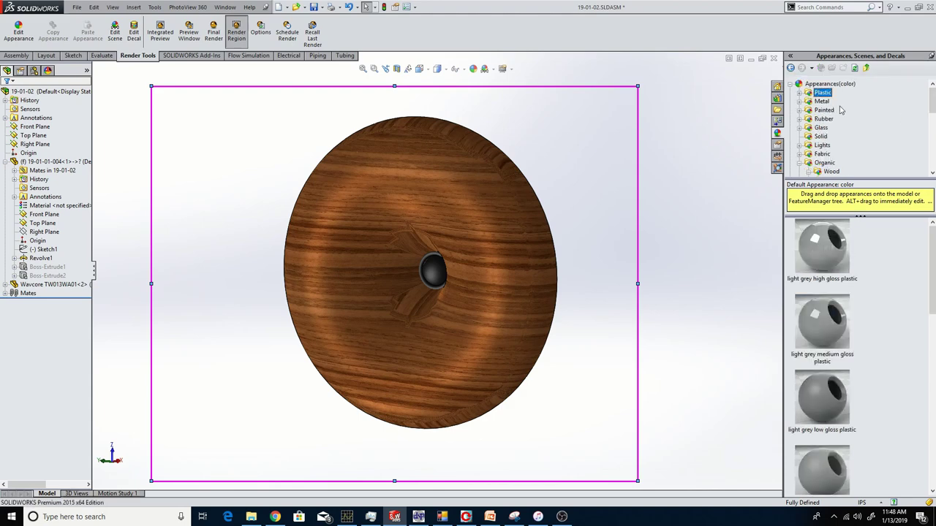
left_click(790, 84)
left_click(814, 92)
left_click(792, 92)
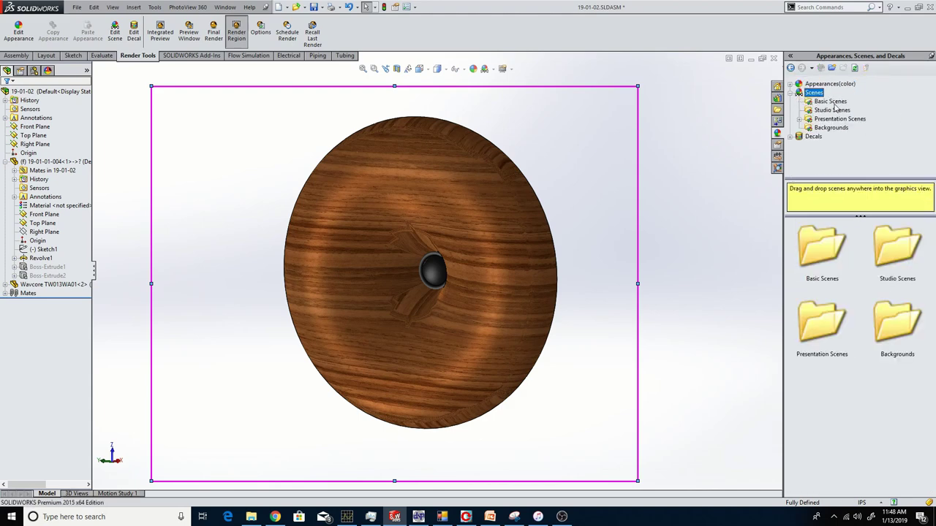
left_click(832, 102)
left_click_drag(821, 246, 608, 285)
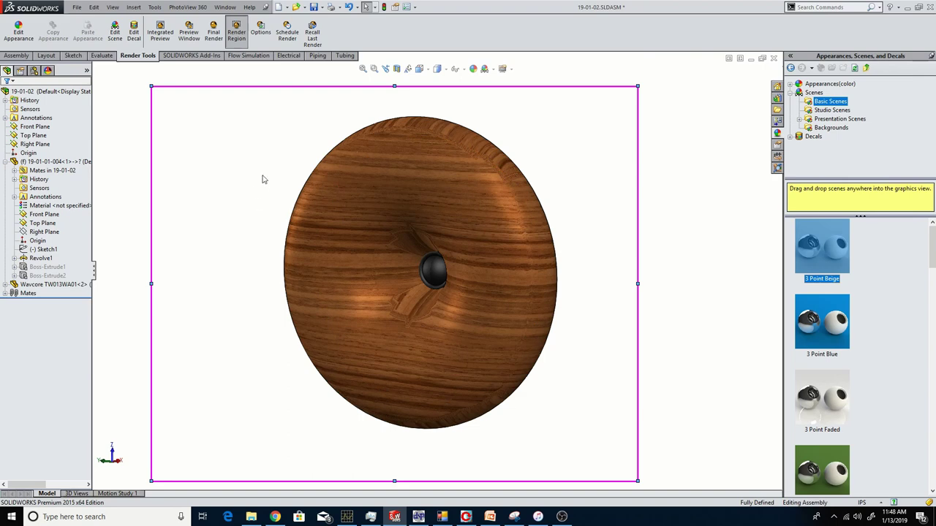
Step: Run a final render of the walnut disc with its tweeter and bring up the PhotoView 360 preview window
left_click(213, 36)
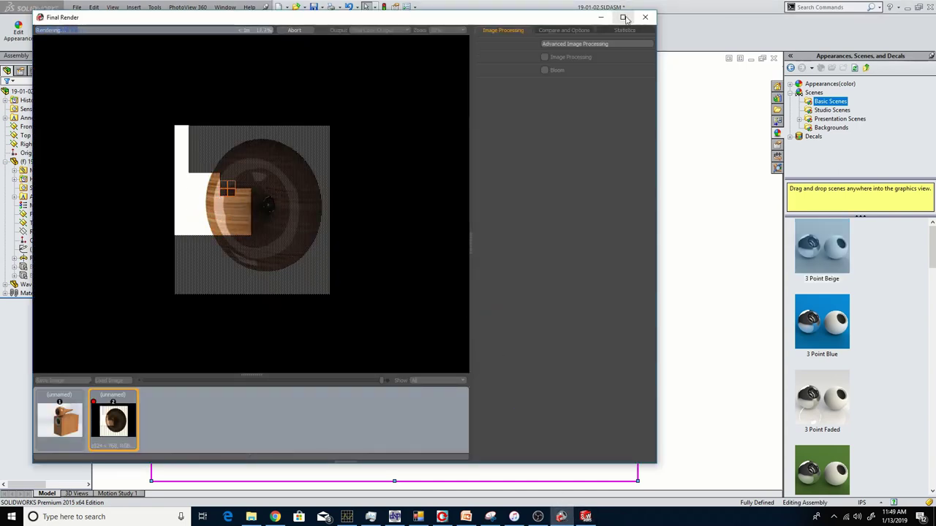
left_click(622, 17)
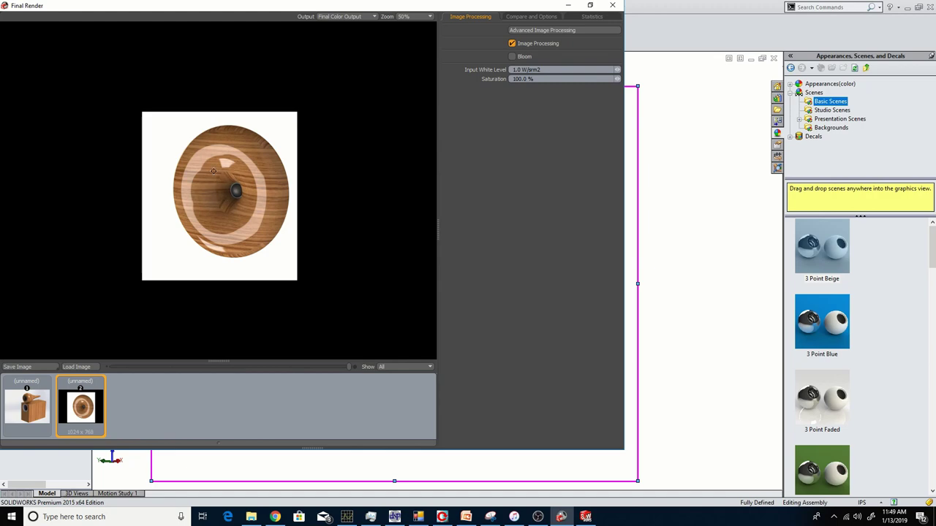
key("alt+Tab")
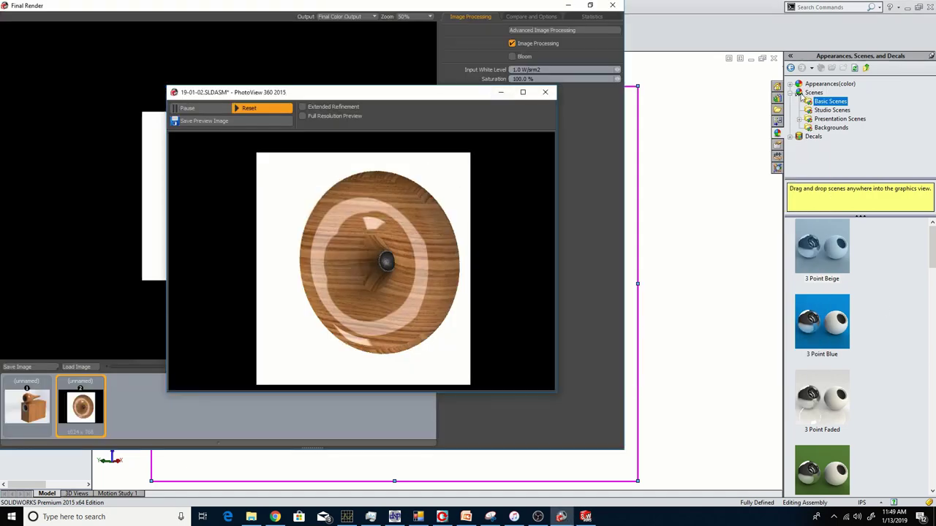
Step: Change the disc's wood appearance to satin finished mahogany 2d
left_click(801, 95)
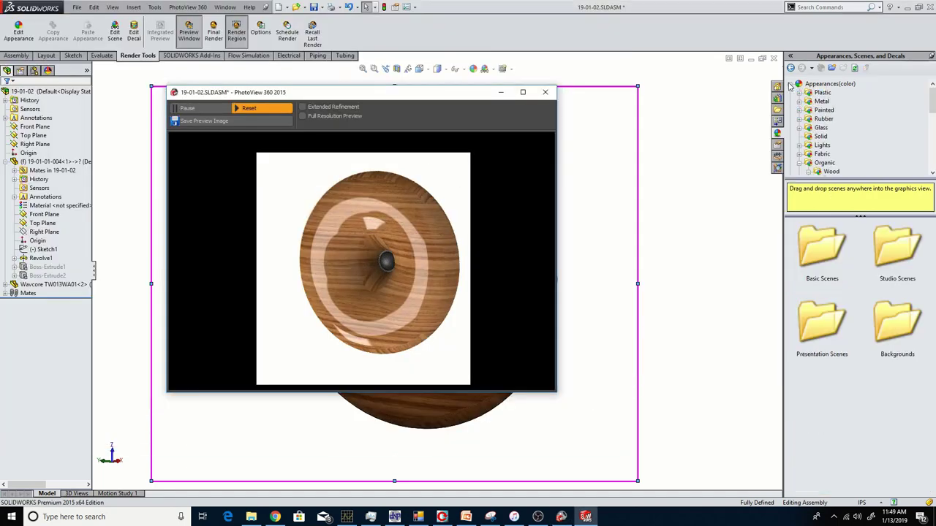
scroll(852, 176, "down", 2)
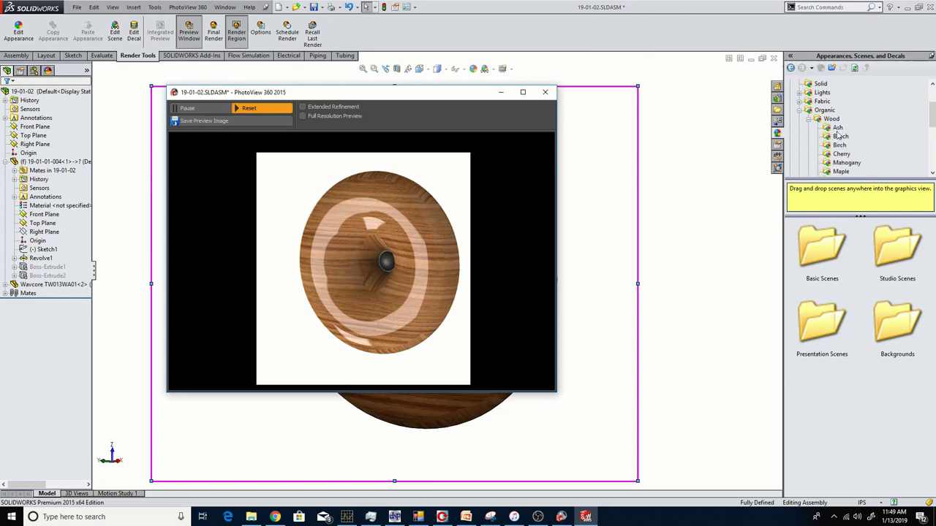
left_click(837, 128)
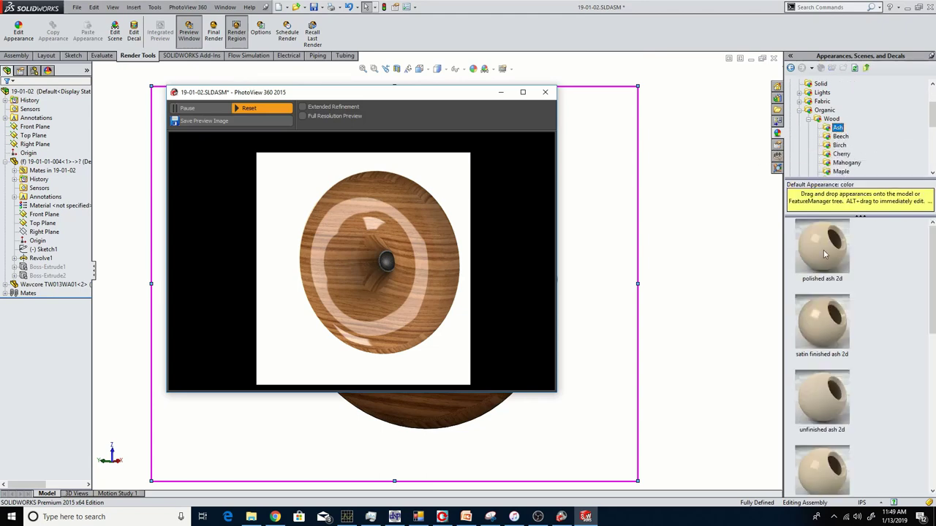
left_click(845, 162)
scroll(851, 160, "down", 2)
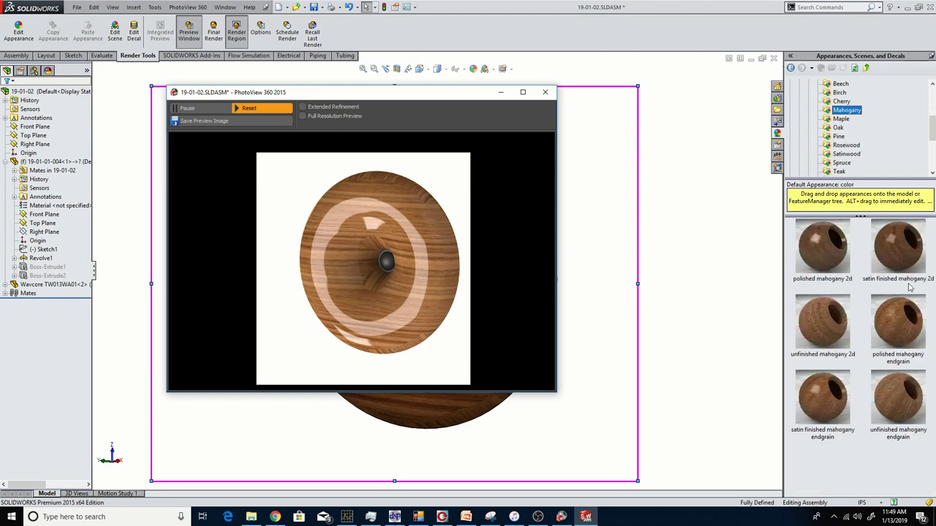
left_click_drag(893, 255, 447, 418)
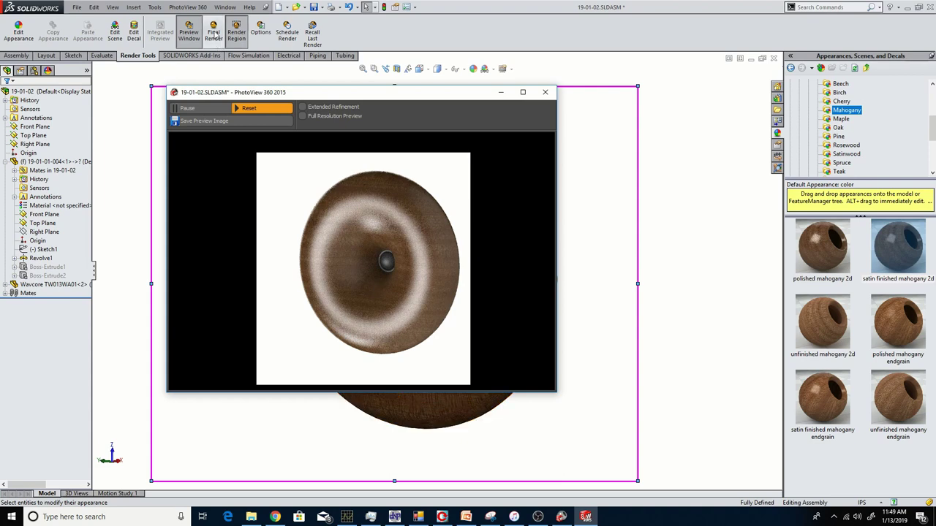
Step: Run a final render of the mahogany disc and save it as a JPEG named 2 in the 19-01-01 project folder
left_click(215, 38)
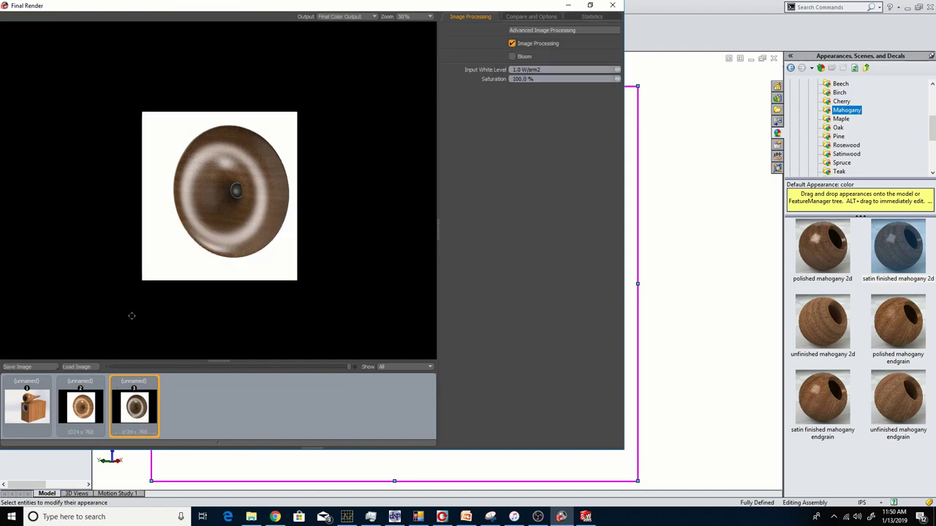
left_click(16, 366)
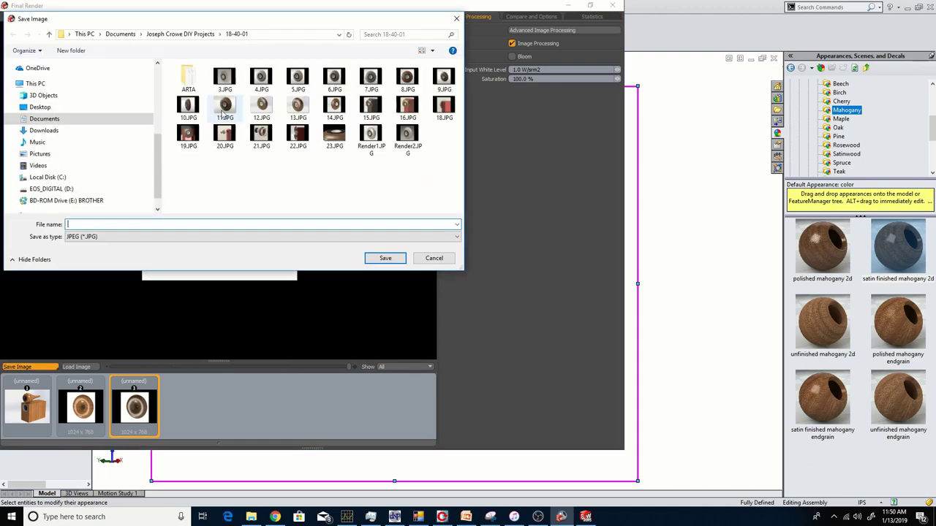
left_click(198, 36)
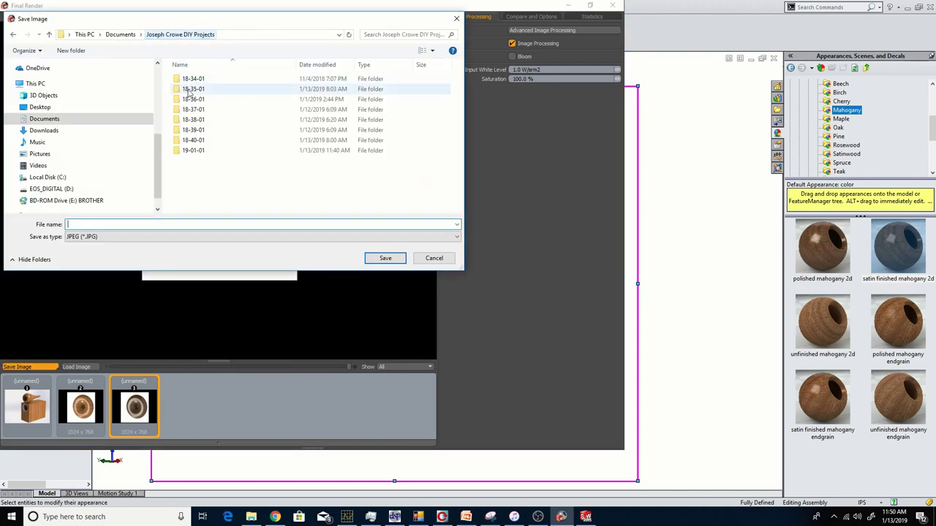
double_click(193, 149)
left_click(84, 223)
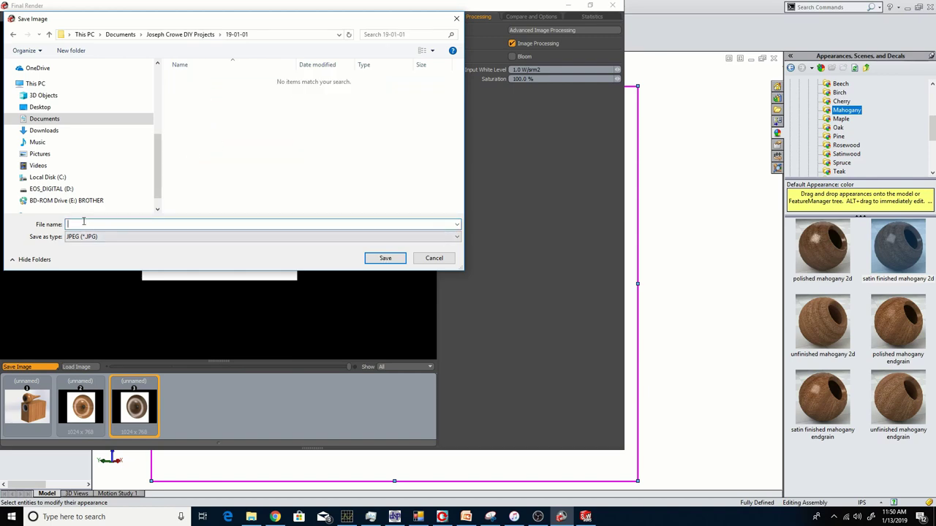
type("2")
key("Return")
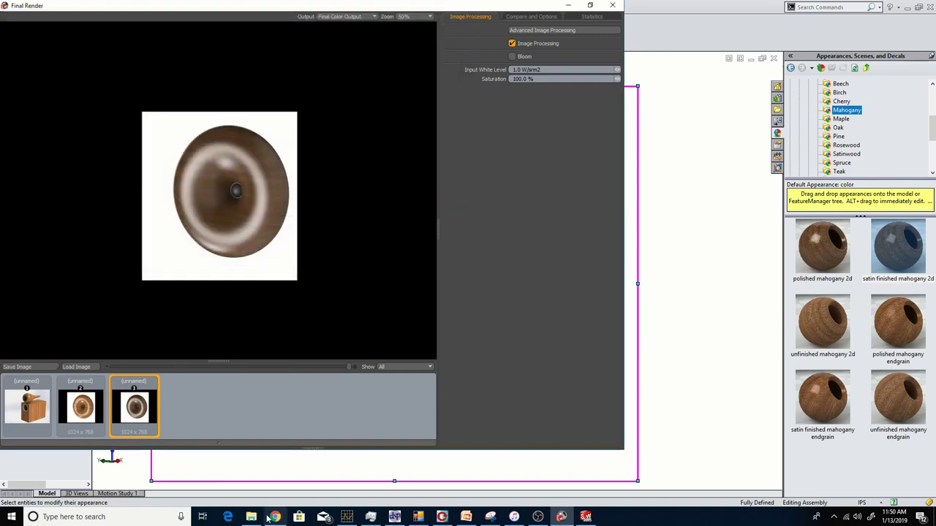
Step: Switch to File Explorer, browse from Documents to the 19-01-01 project folder, and open the first file there
left_click(251, 517)
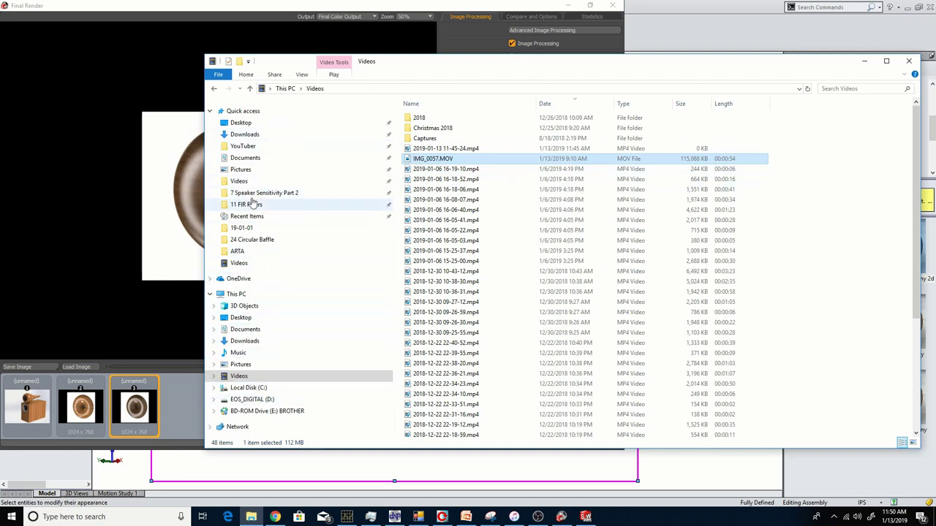
left_click(241, 239)
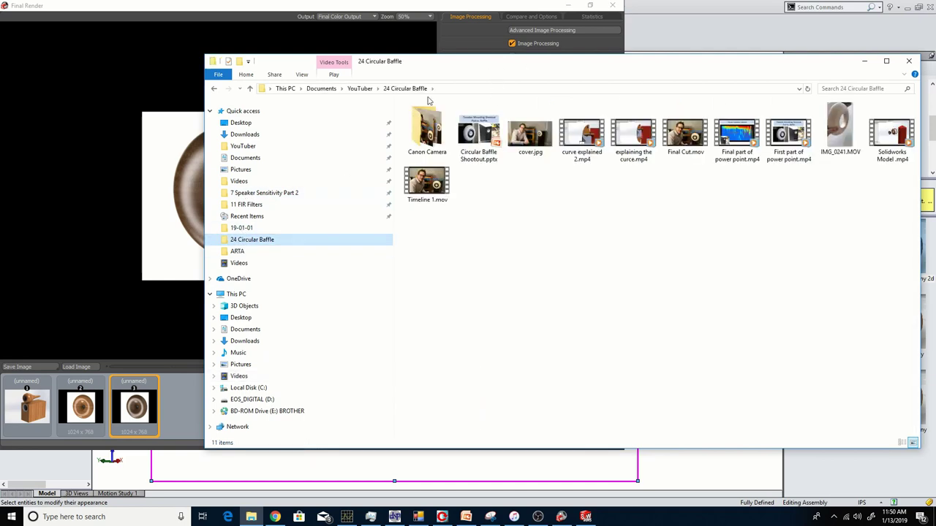
left_click(359, 89)
left_click(326, 90)
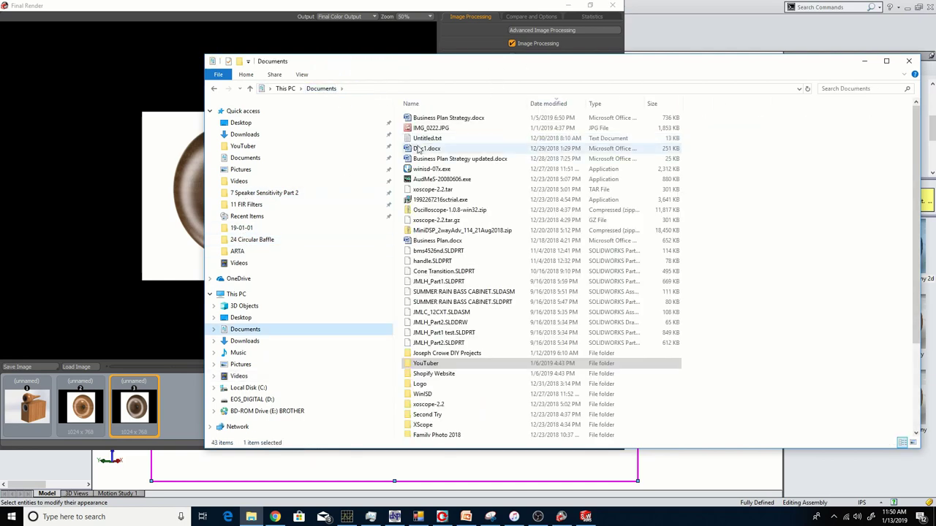
left_click(426, 355)
double_click(426, 354)
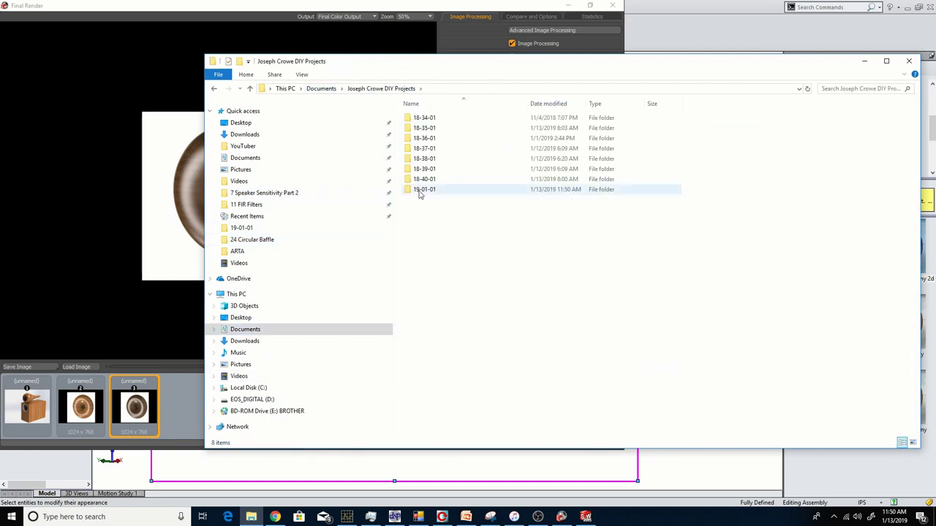
double_click(424, 188)
left_click(421, 117)
double_click(421, 118)
scroll(544, 290, "up", 3, "ctrl")
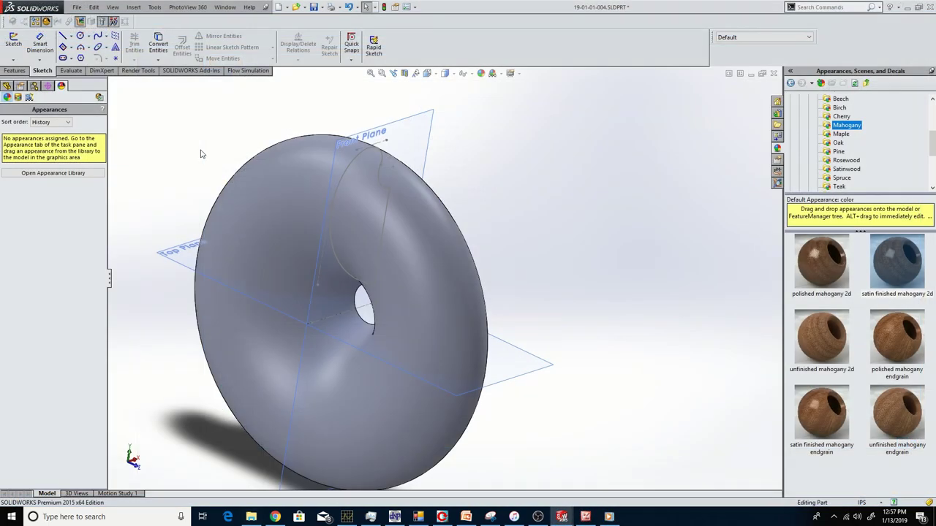
Step: Examine the back of the disc and its revolve's profile sketch face-on, check the spline, and leave the sketch
middle_click_drag(280, 216, 187, 228)
scroll(364, 291, "down", 4)
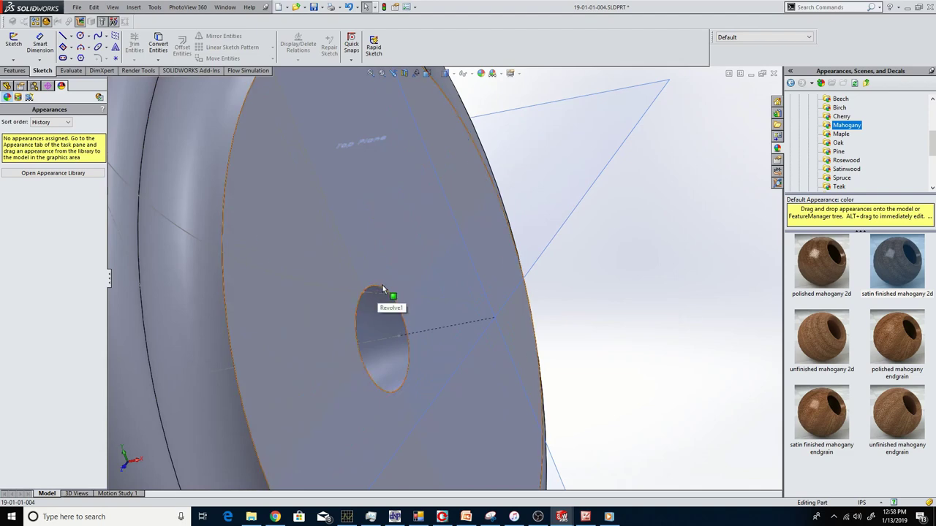
key("f")
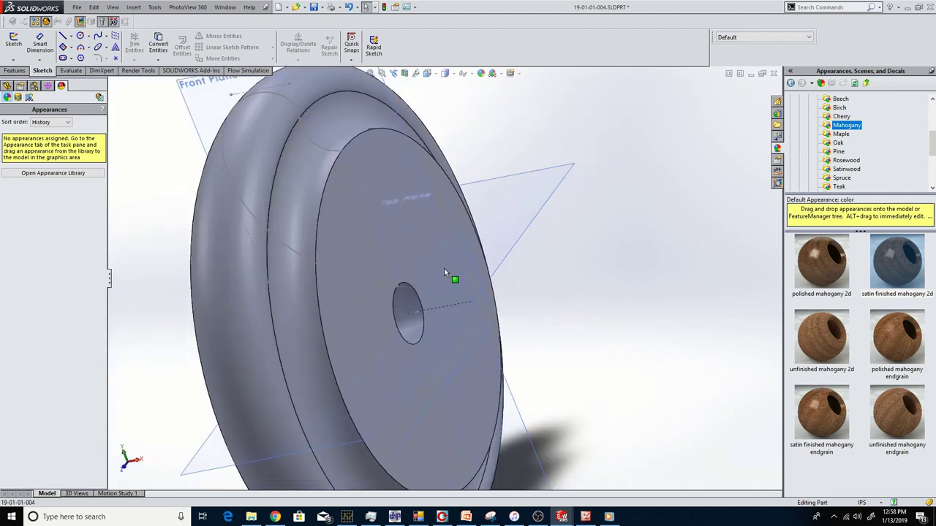
left_click(7, 85)
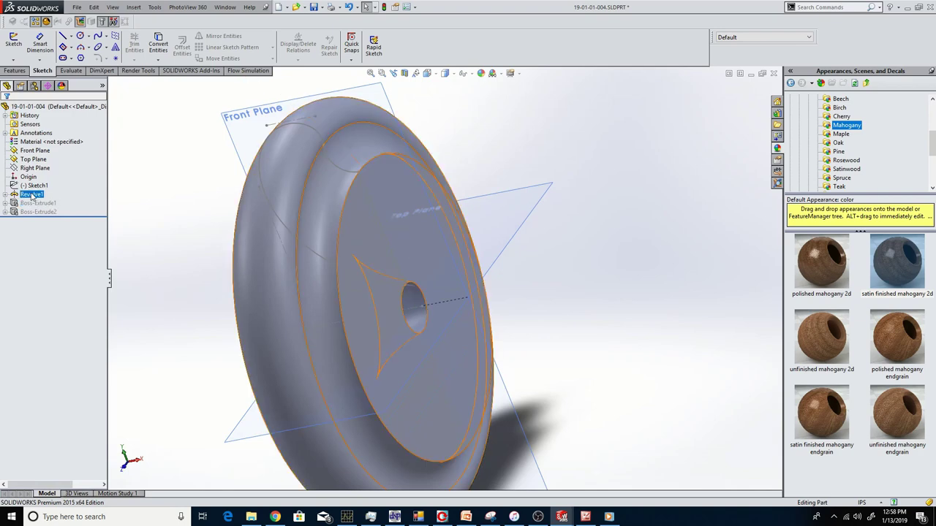
left_click(33, 187)
left_click(48, 168)
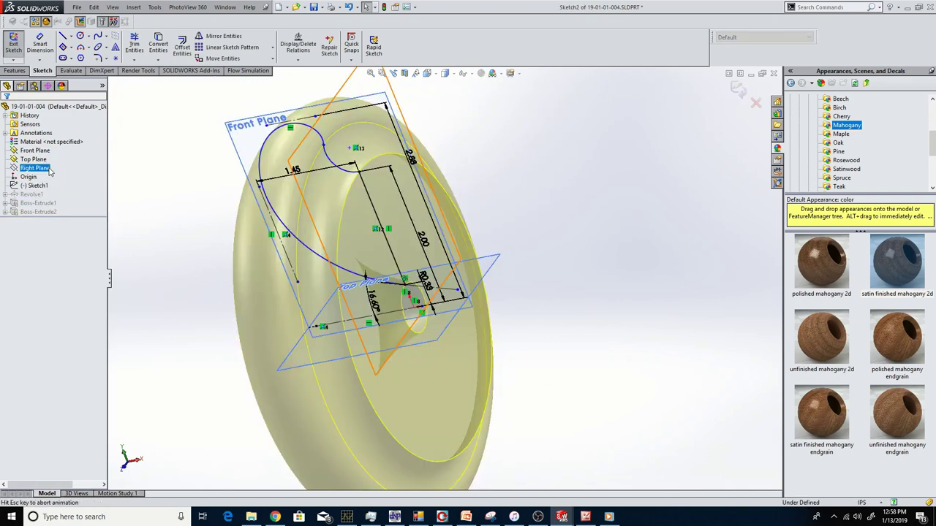
key("ctrl+8")
scroll(454, 106, "down", 3)
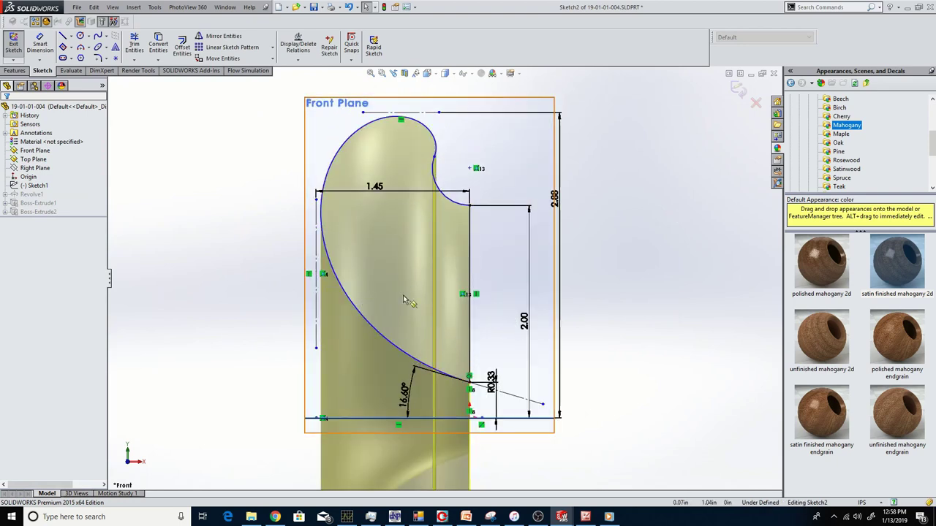
left_click(327, 253)
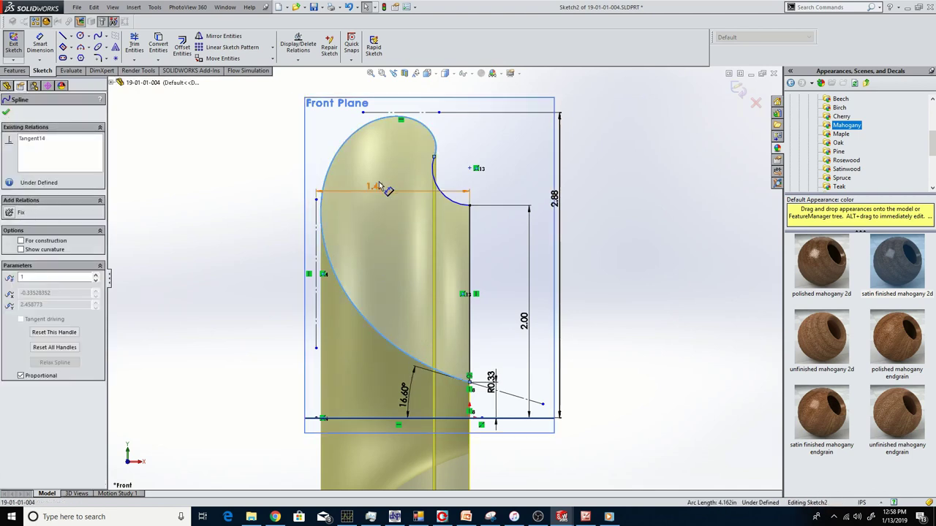
left_click(651, 297)
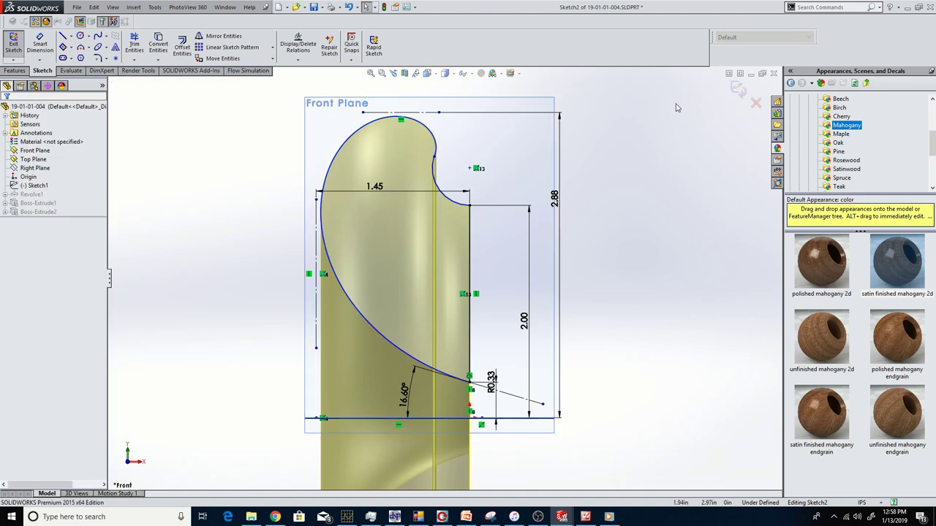
left_click(738, 89)
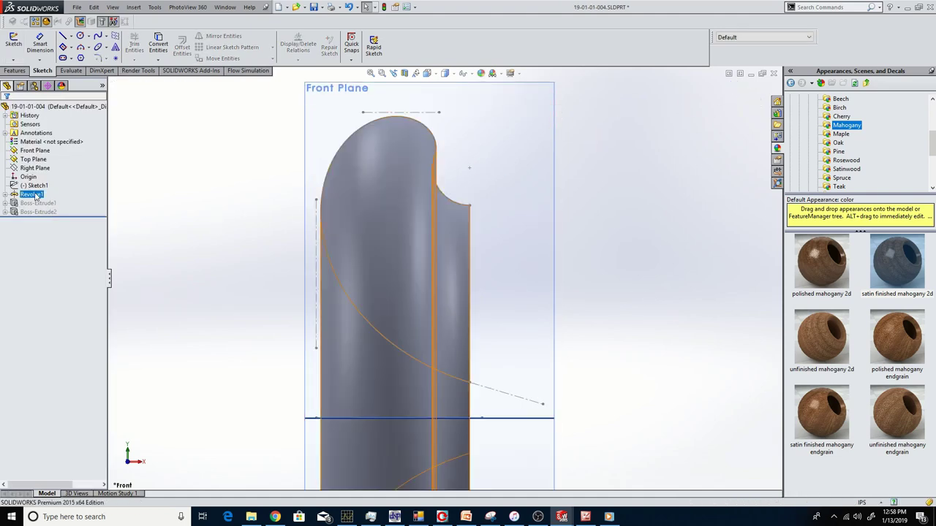
Step: Open Sketch1 for editing and bring up the parametric equations of its equation driven spiral
right_click(35, 186)
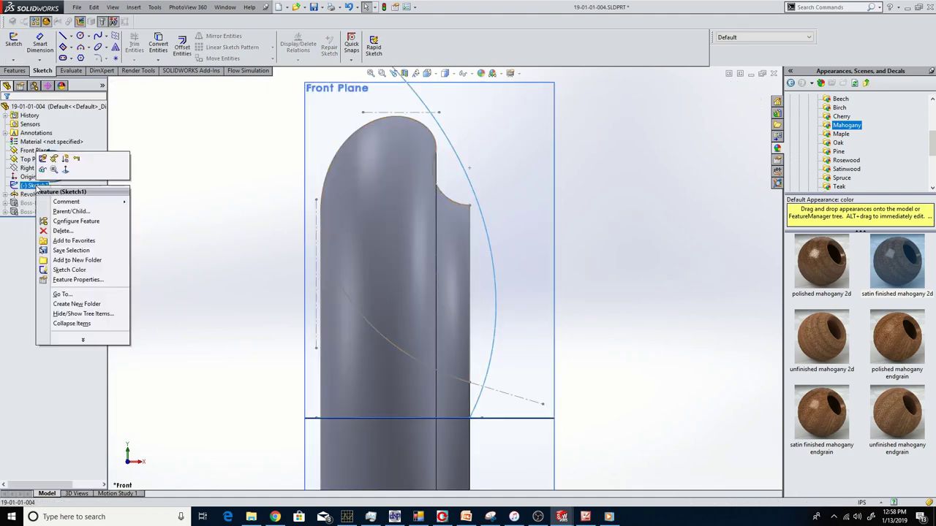
left_click(43, 158)
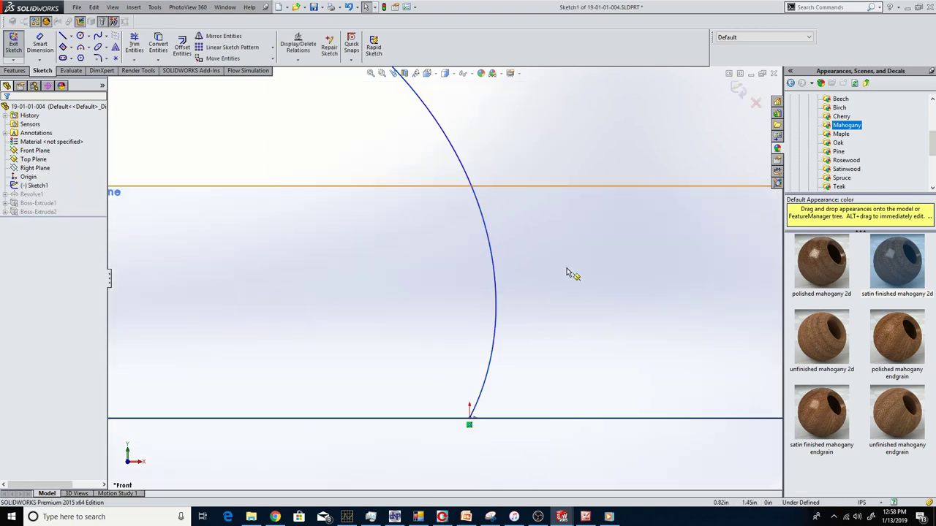
scroll(569, 273, "up", 6)
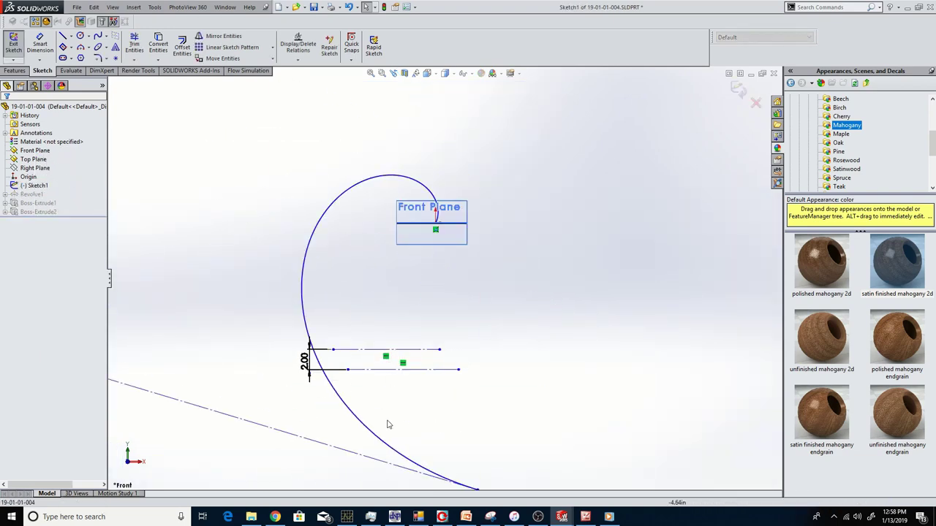
left_click(344, 409)
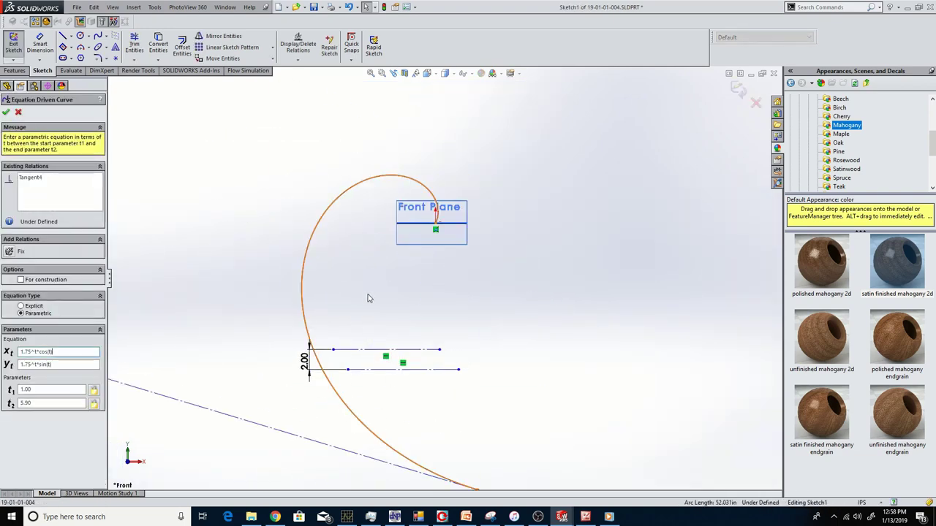
scroll(424, 340, "up", 2)
scroll(418, 308, "down", 1)
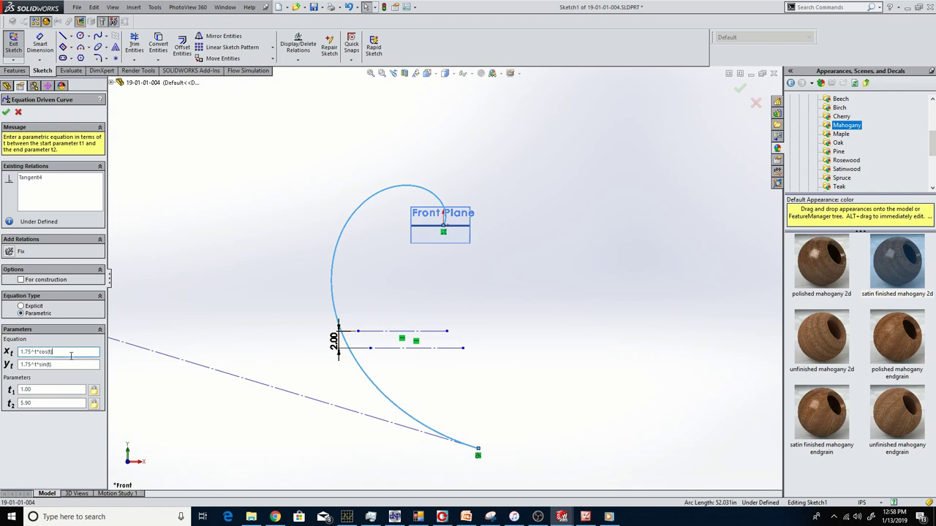
left_click_drag(71, 355, 3, 352)
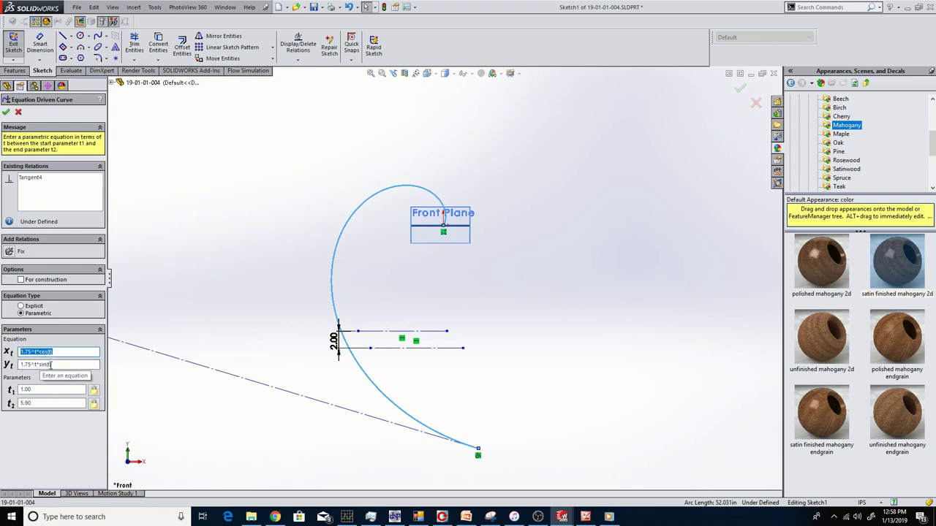
left_click_drag(64, 367, 36, 365)
left_click(65, 352)
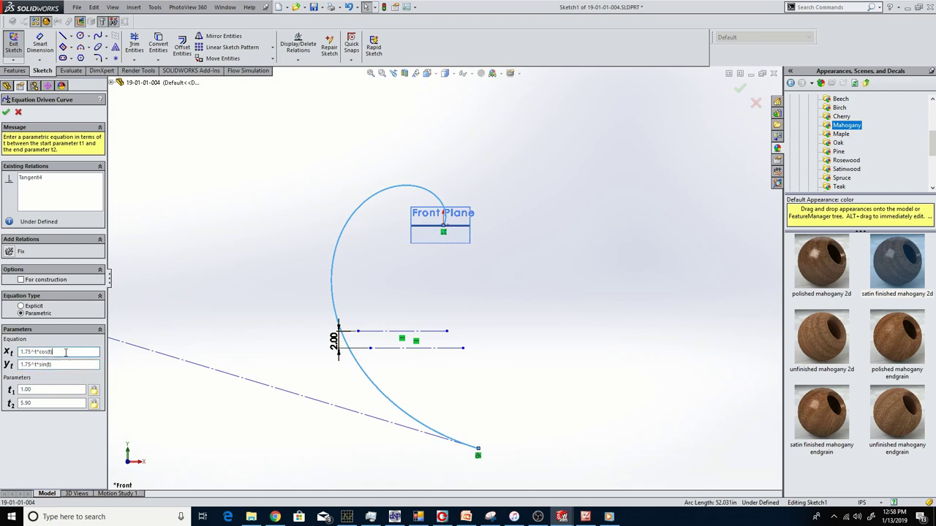
Step: Set the base of both the x and y equations of the spiral to 1
left_click(56, 364)
left_click_drag(30, 365, 21, 364)
type("1")
left_click(59, 351)
left_click(343, 275)
Step: Reopen the equation driven curve's parameters and set its end parameter t2 to 10
scroll(435, 207, "down", 4)
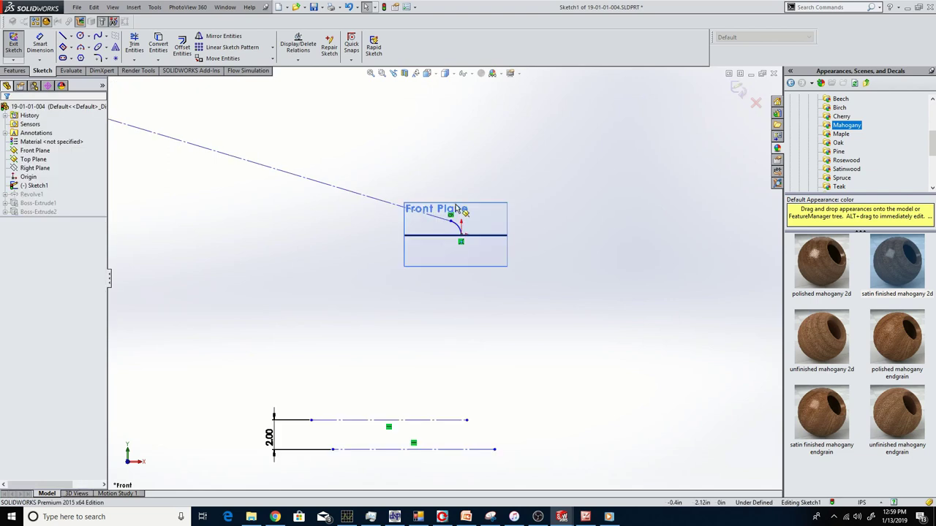
scroll(468, 248, "down", 4)
left_click(417, 275)
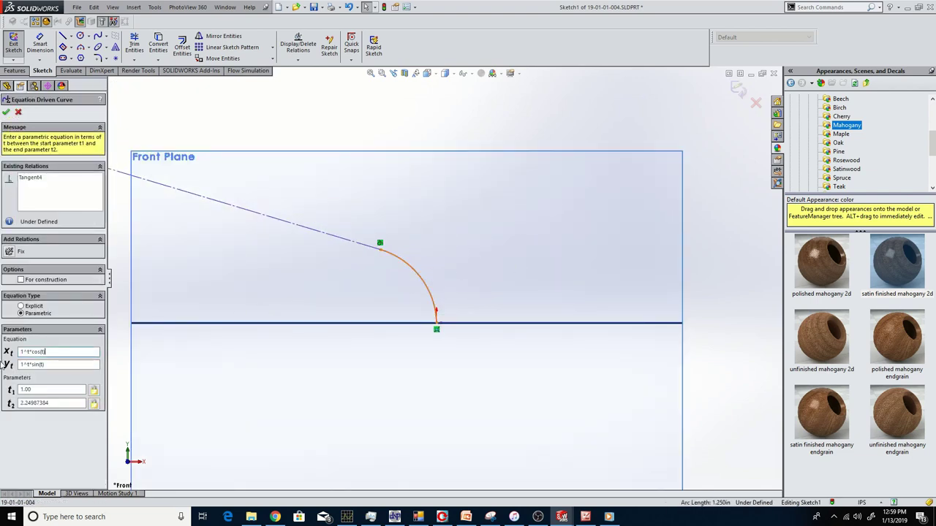
left_click_drag(65, 403, 2, 397)
type("10")
left_click(39, 392)
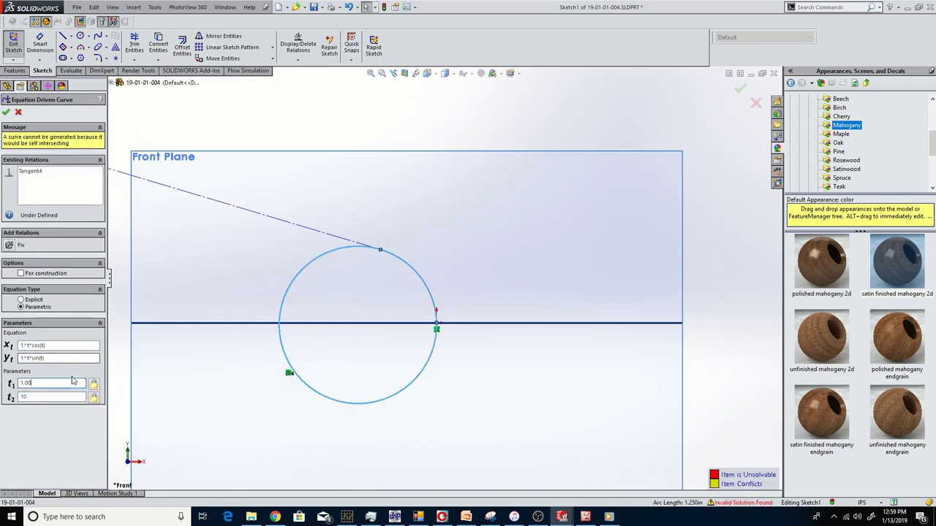
Step: Set the base of both the x and y equations of the curve to 1.1
double_click(22, 358)
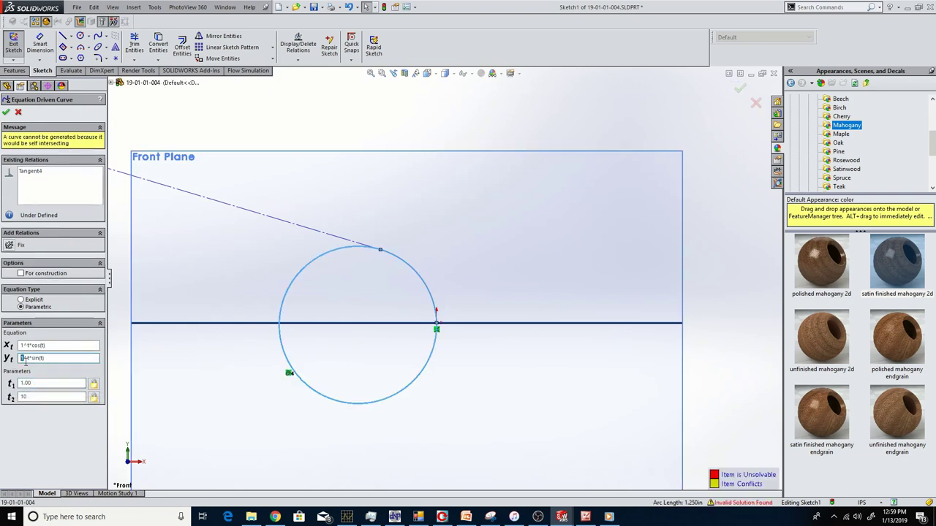
type("1.1")
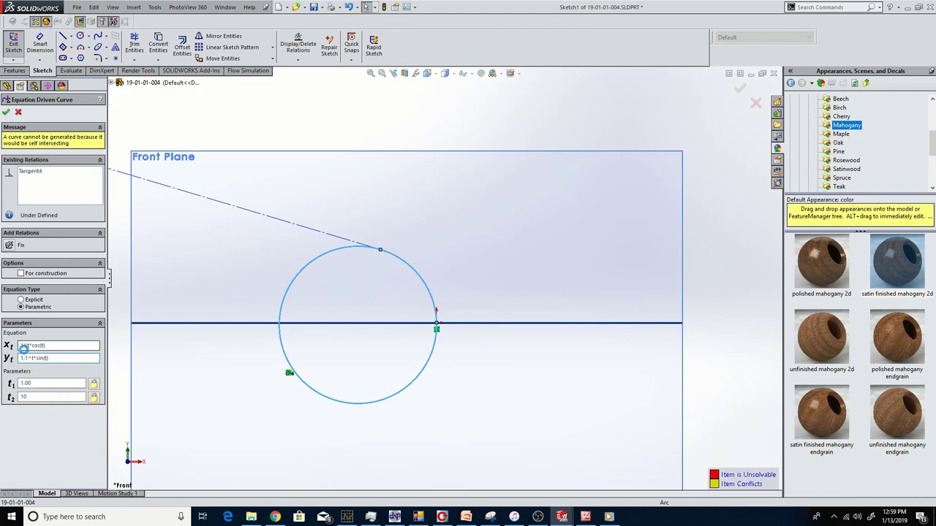
left_click(27, 346)
type(".11")
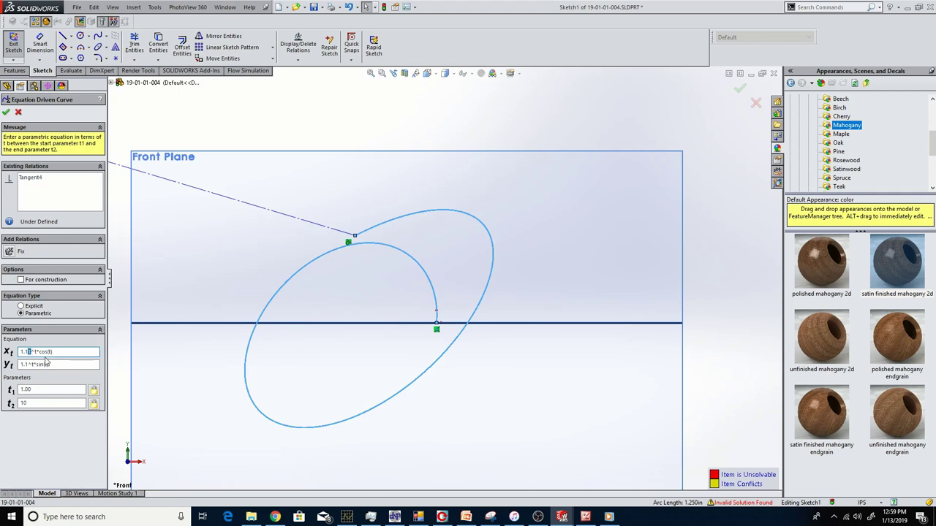
key("BackSpace")
left_click(40, 390)
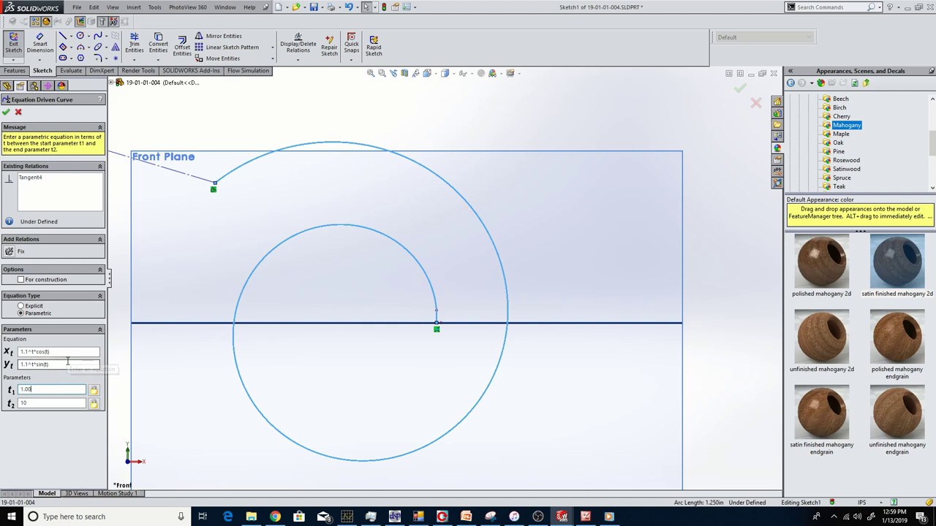
Step: Try a base of 2 in the x equation, and set the base of both equations to 1.5
left_click_drag(27, 352, 17, 352)
type("2")
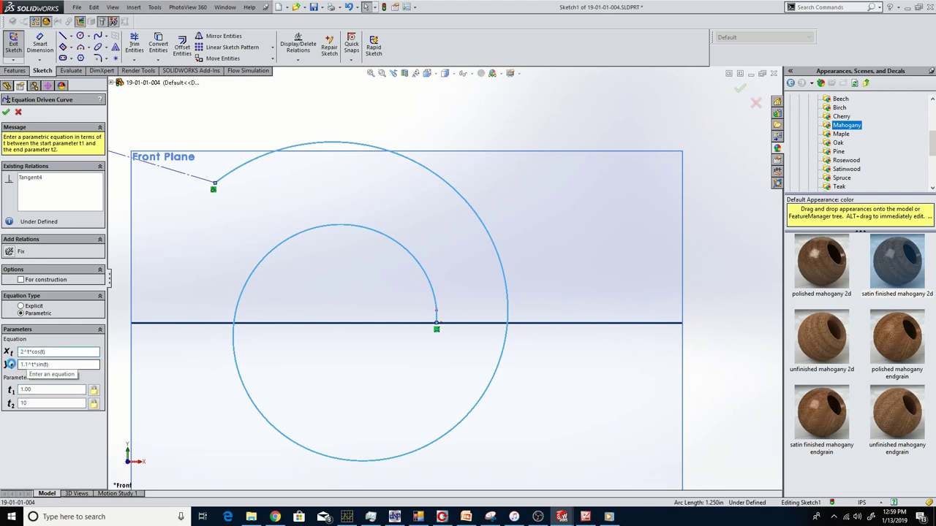
left_click_drag(21, 364, 31, 364)
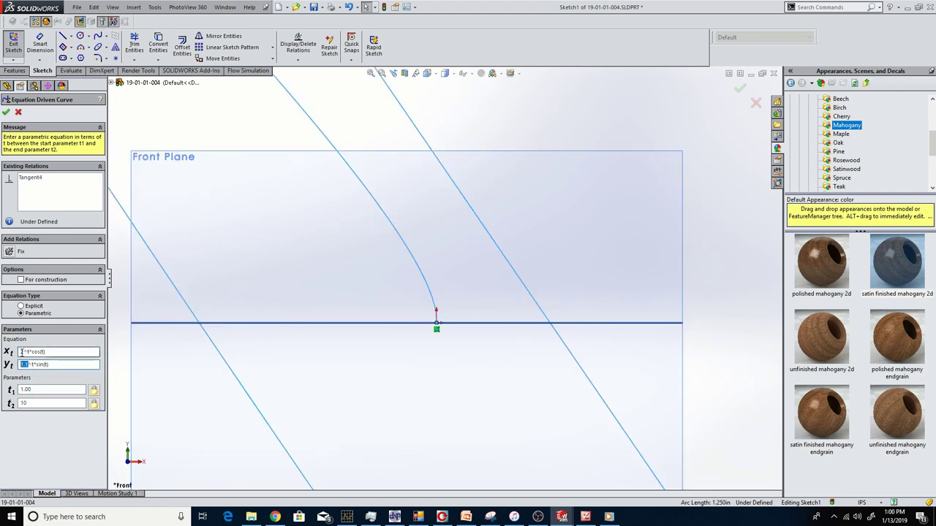
left_click(21, 353)
type("1.5")
left_click(27, 365)
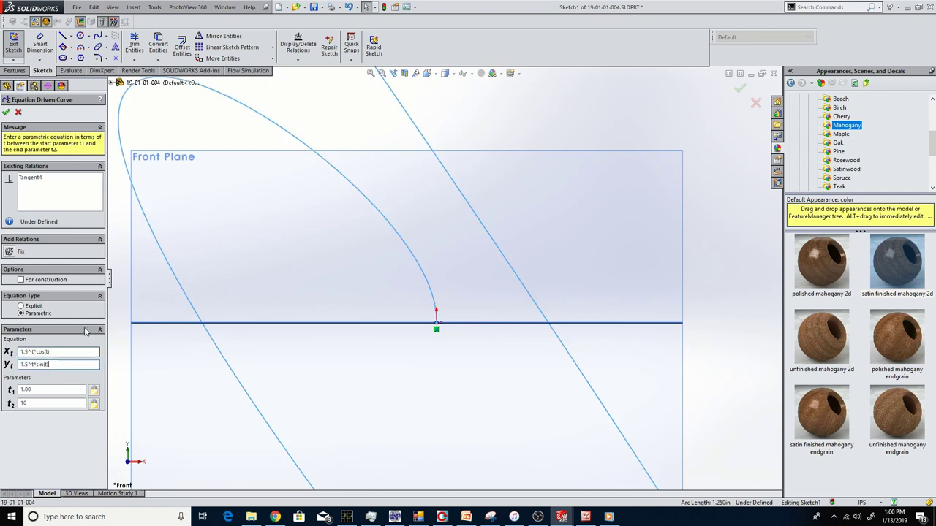
left_click(45, 388)
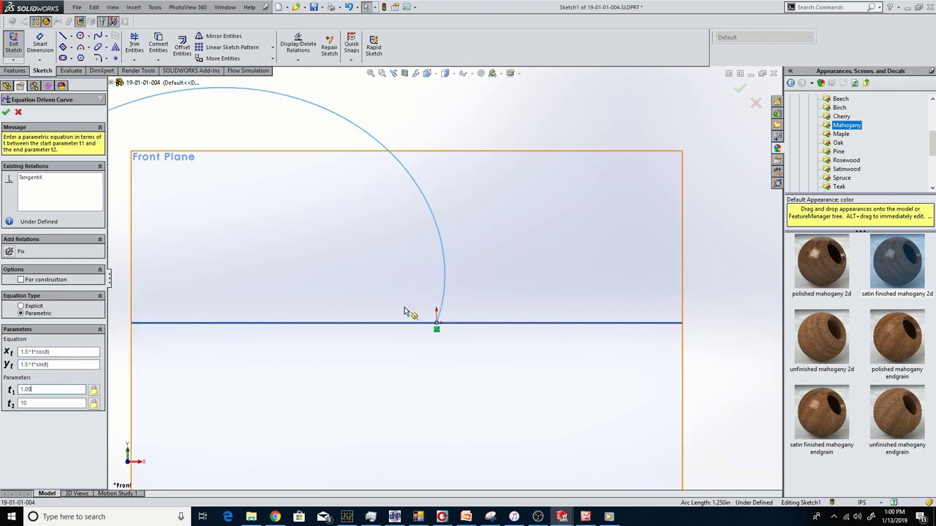
Step: Set the base of both the x and y equations of the spiral to 2
scroll(417, 313, "up", 6)
scroll(456, 374, "up", 4)
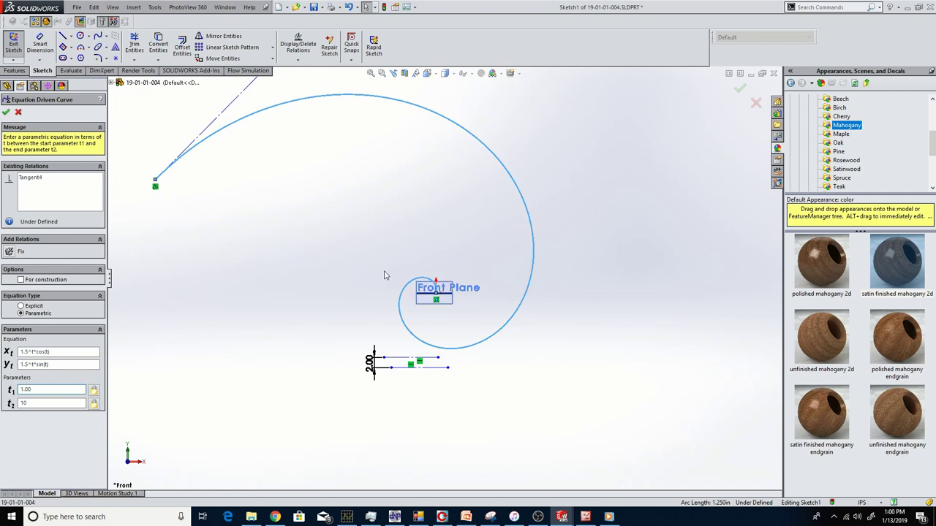
scroll(412, 317, "down", 5)
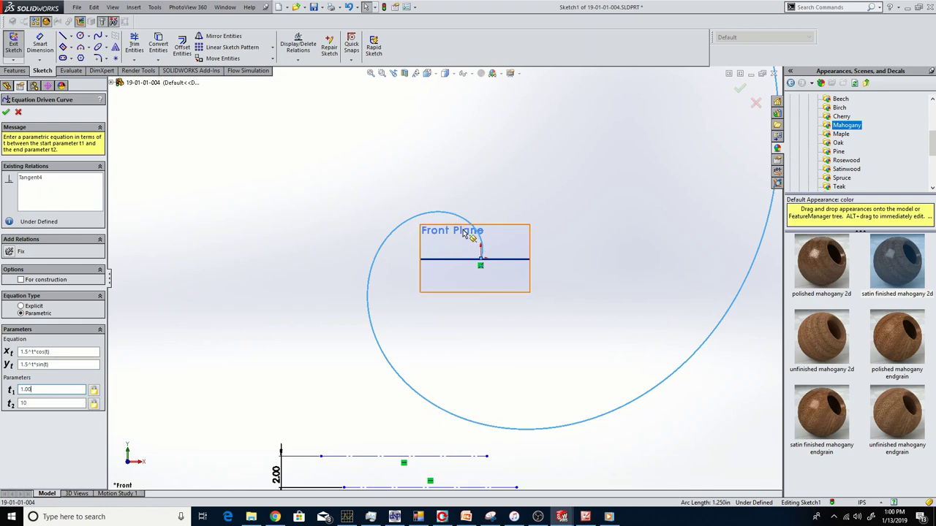
scroll(448, 242, "down", 3)
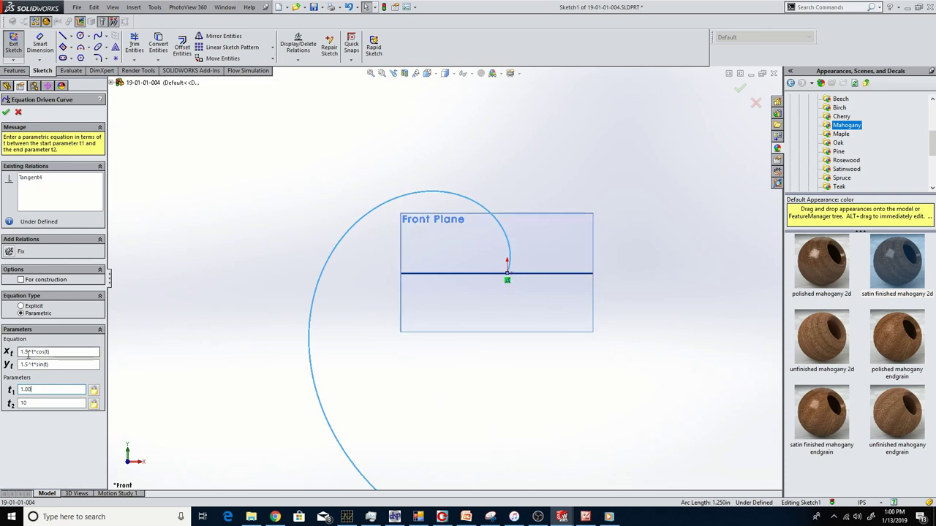
left_click_drag(28, 353, 7, 357)
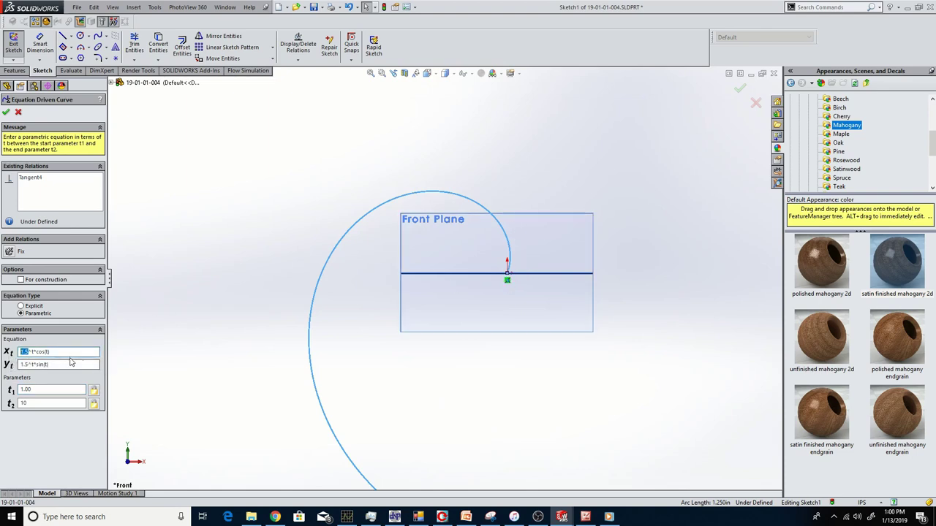
type("2")
left_click(28, 364)
type("2")
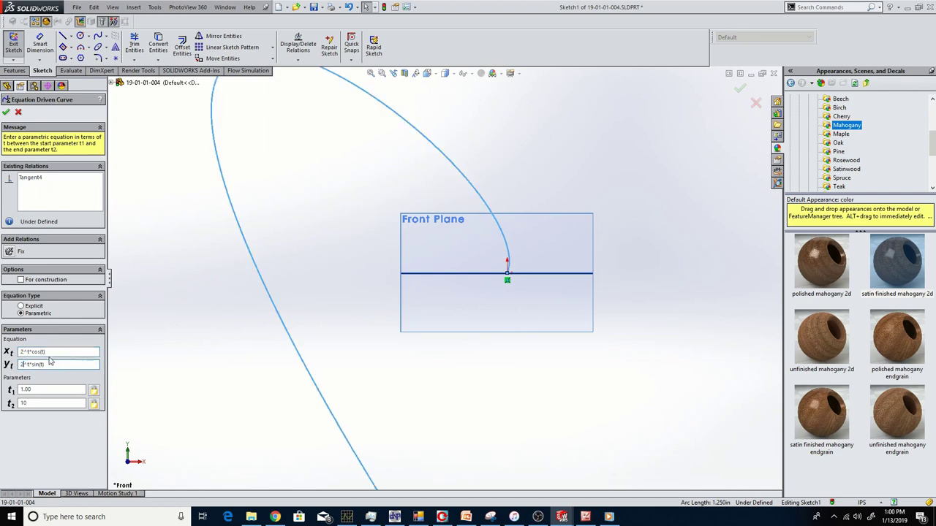
left_click(52, 351)
scroll(309, 352, "up", 10)
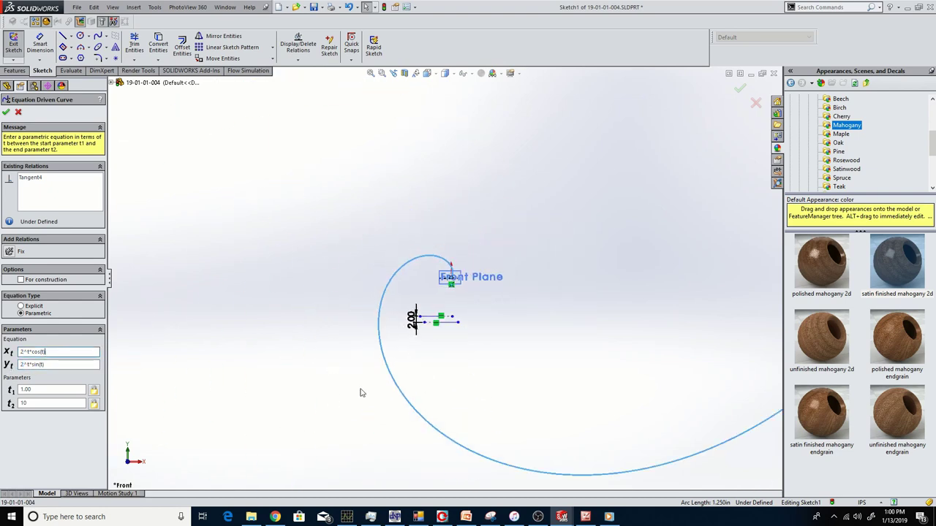
Step: Try a base of 5 in both the x and y equations of the spiral
scroll(422, 314, "down", 3)
scroll(441, 236, "down", 1)
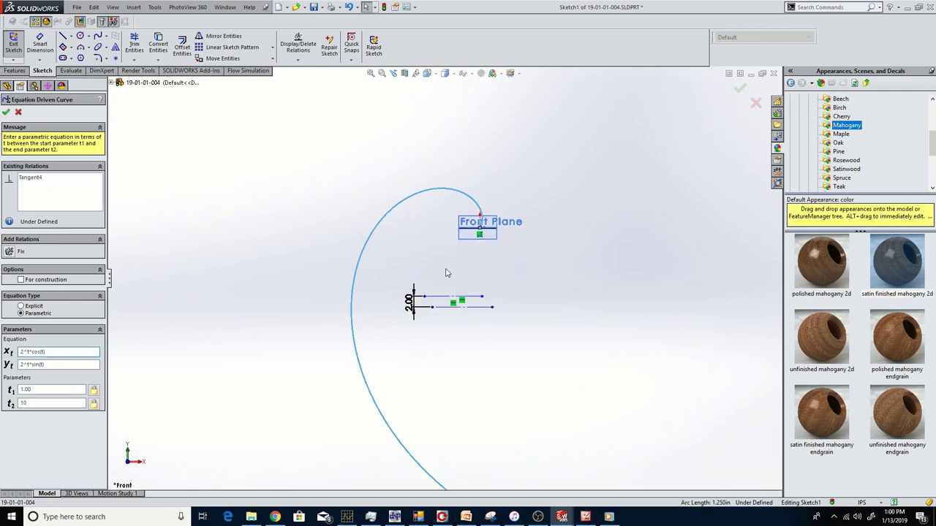
scroll(438, 462, "up", 3)
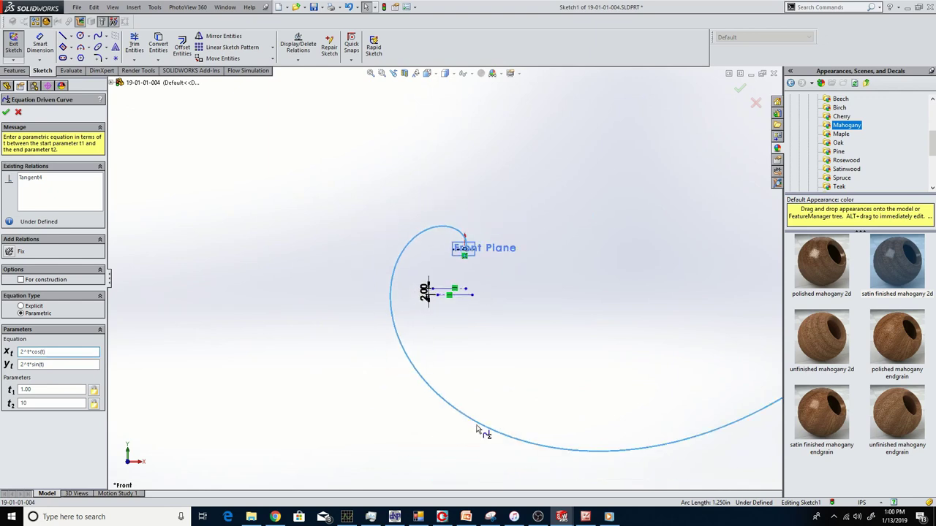
scroll(462, 246, "down", 2)
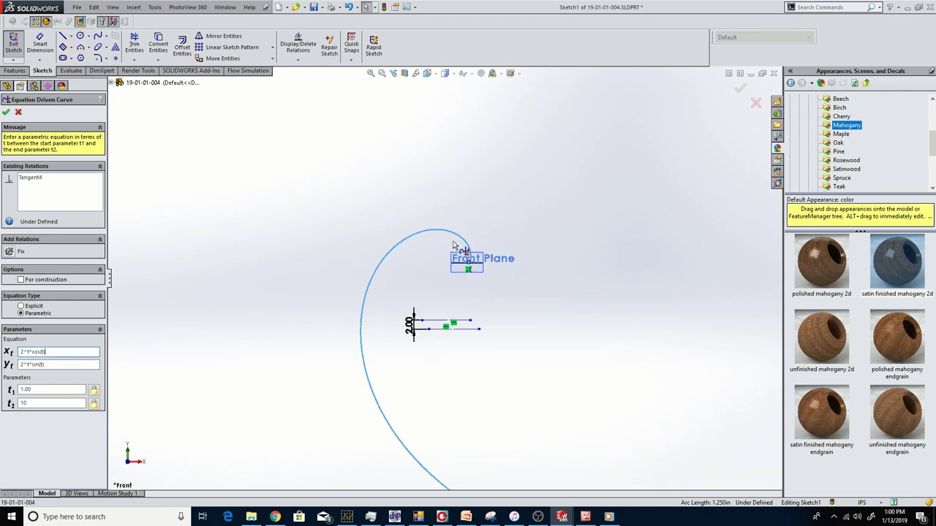
scroll(458, 244, "down", 2)
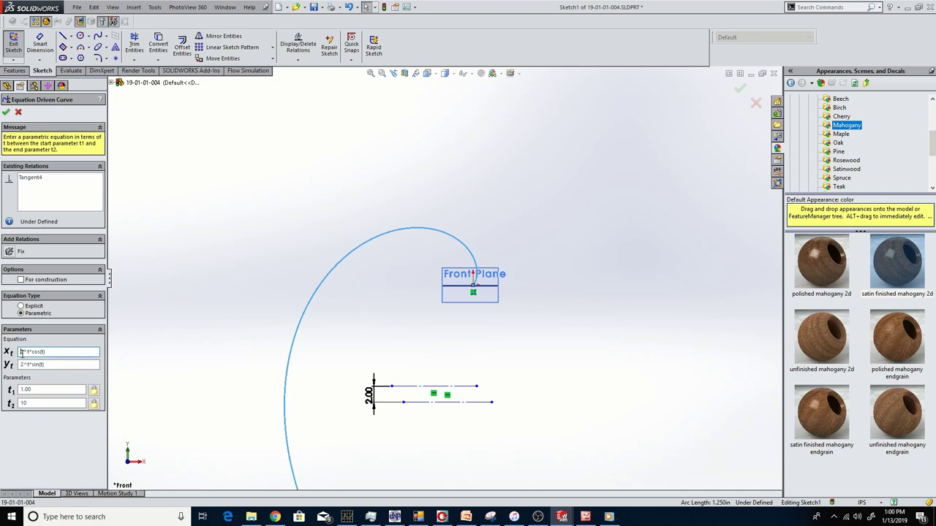
left_click(23, 362)
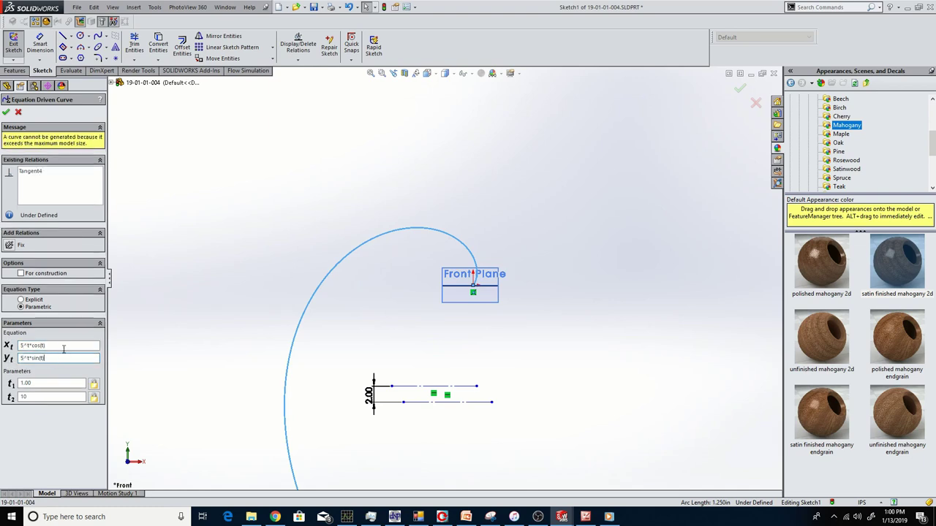
key("Tab")
Step: Examine the spiral's shape around the origin and how far it opens outward
scroll(249, 296, "up", 2)
scroll(329, 320, "up", 2)
scroll(388, 280, "down", 2)
left_click(49, 397)
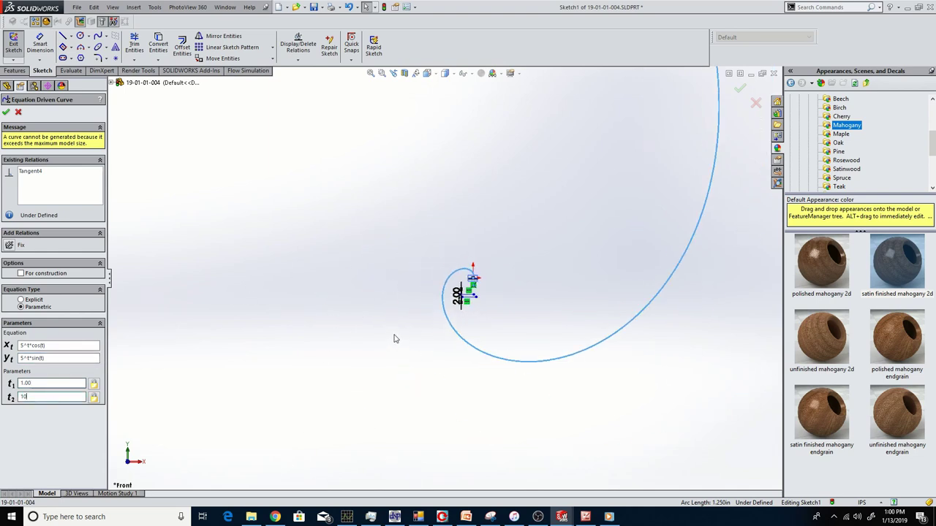
scroll(429, 275, "down", 12)
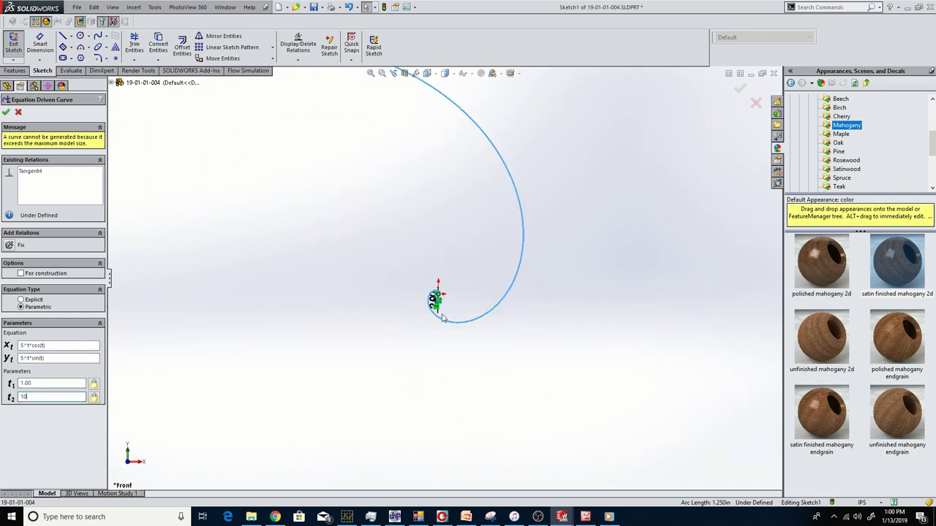
scroll(384, 218, "up", 3)
scroll(434, 269, "down", 1)
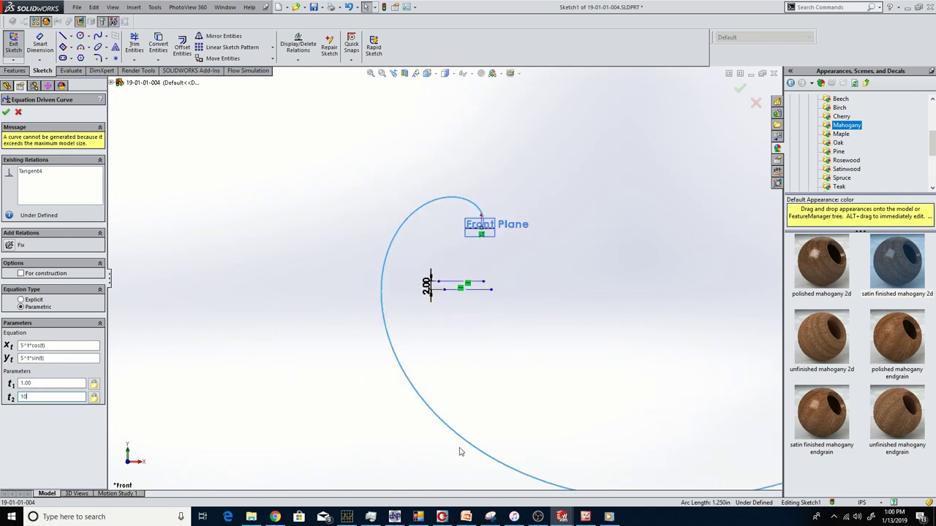
scroll(452, 301, "up", 1)
scroll(490, 362, "down", 1)
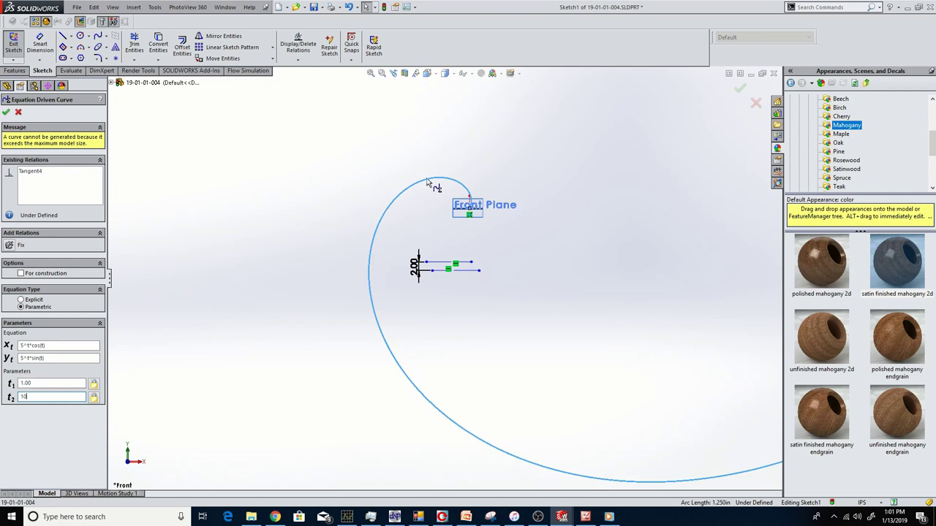
scroll(462, 200, "down", 3)
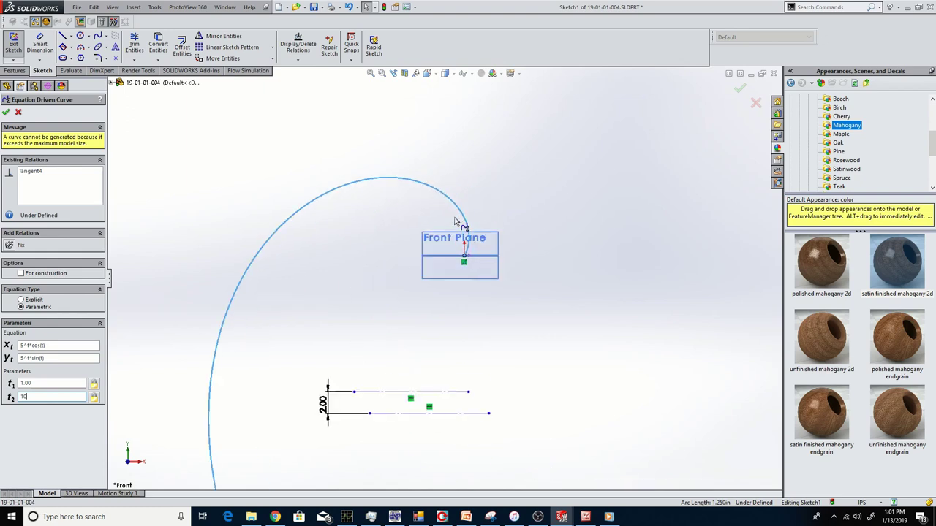
scroll(302, 223, "up", 2)
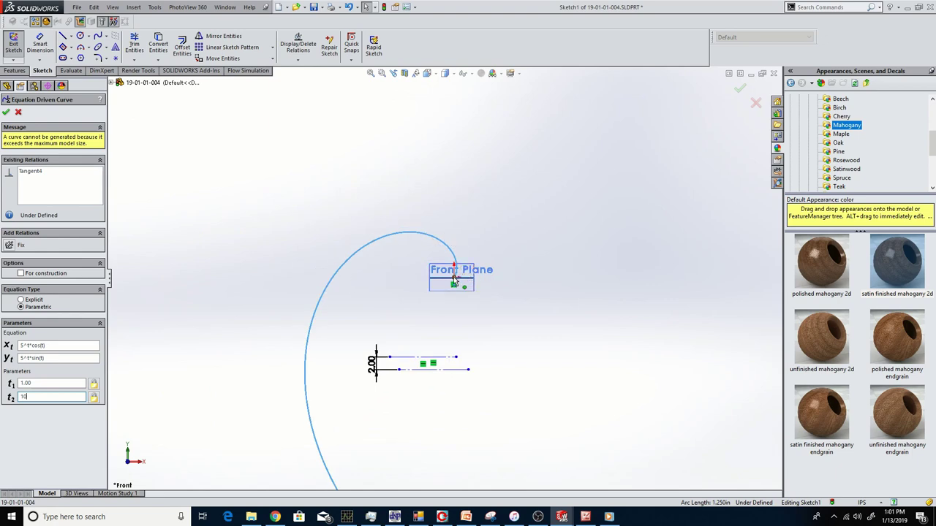
scroll(455, 281, "down", 3)
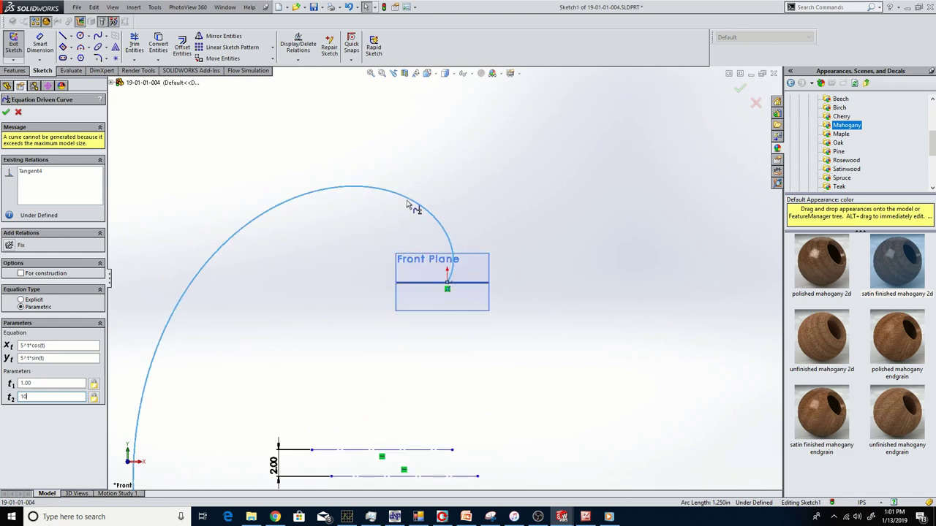
scroll(446, 282, "down", 1)
Step: Set the curve's start parameter t1 to -1 and its end parameter t2 to 6
left_click_drag(49, 397, 1, 382)
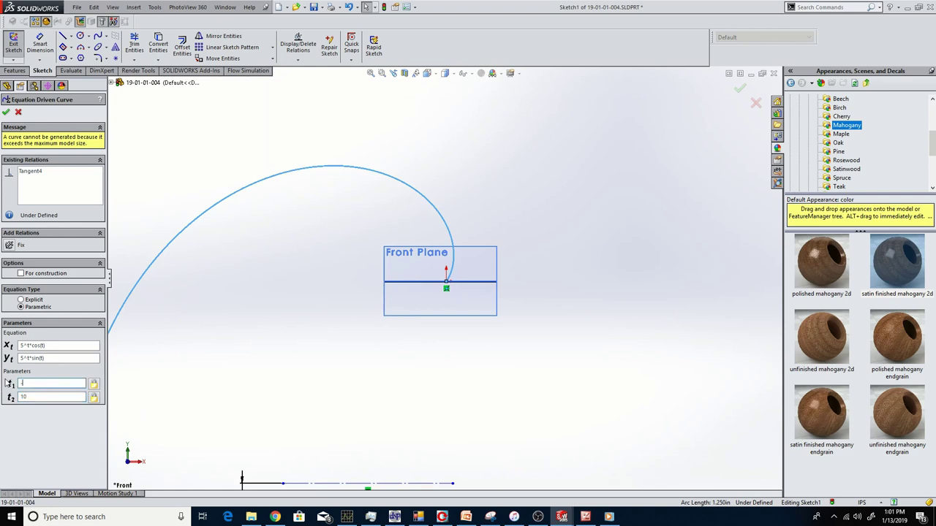
left_click(39, 397)
type("6")
key("shift+Tab")
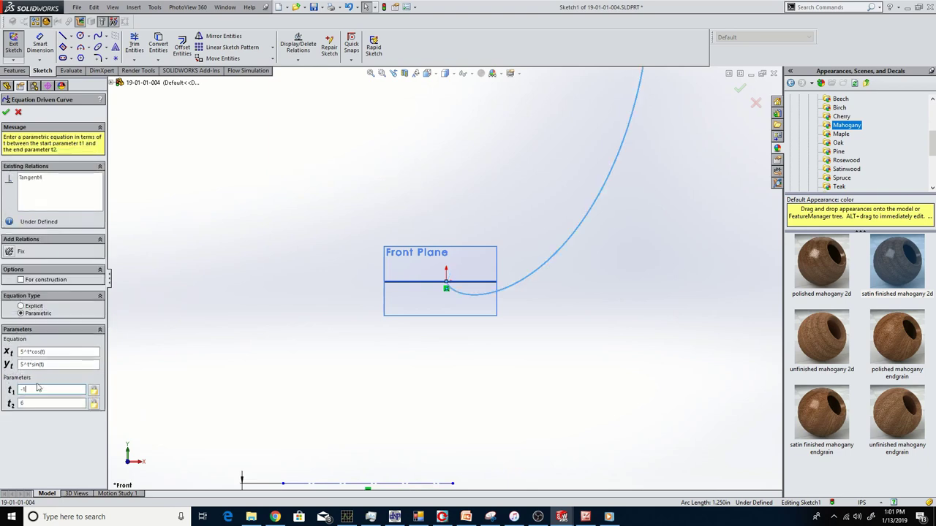
Step: Examine the regenerated curve from its start near the origin to its outer end point
scroll(371, 277, "up", 15)
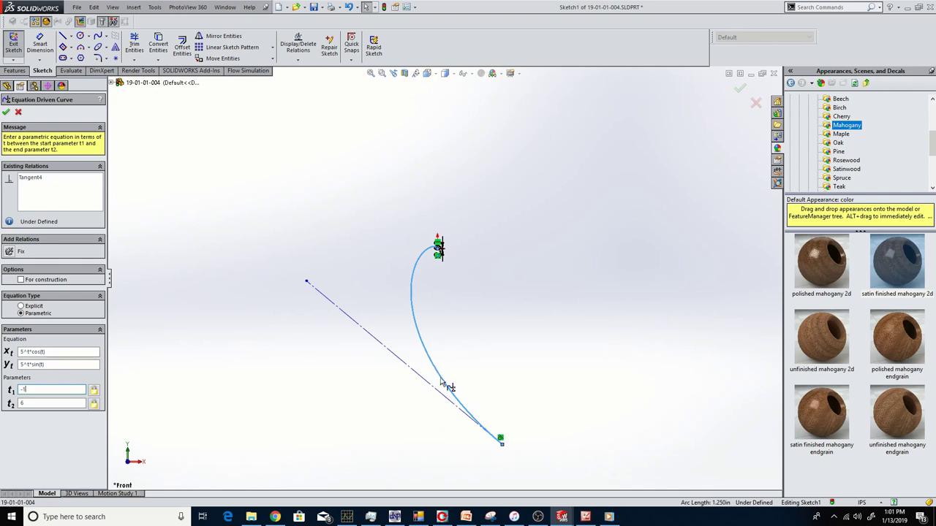
scroll(420, 338, "down", 2)
scroll(465, 421, "down", 2)
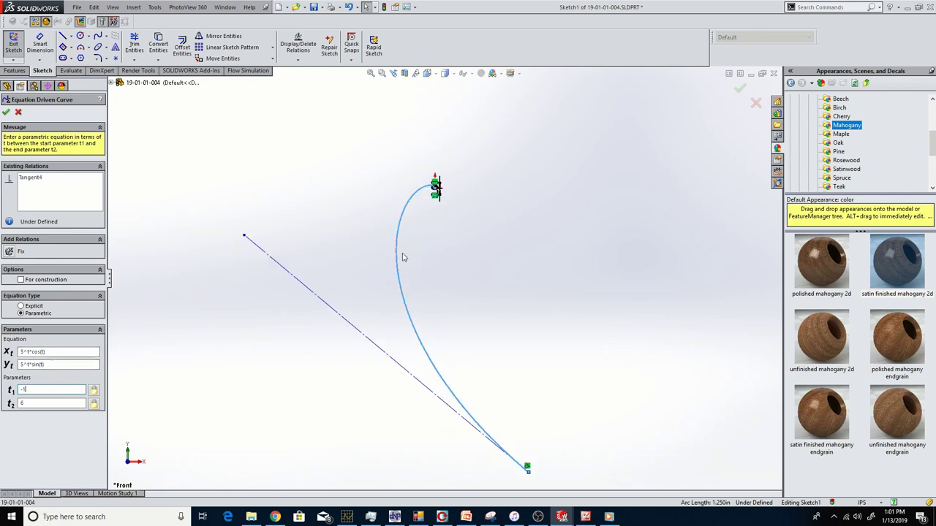
scroll(419, 205, "down", 5)
scroll(456, 157, "down", 8)
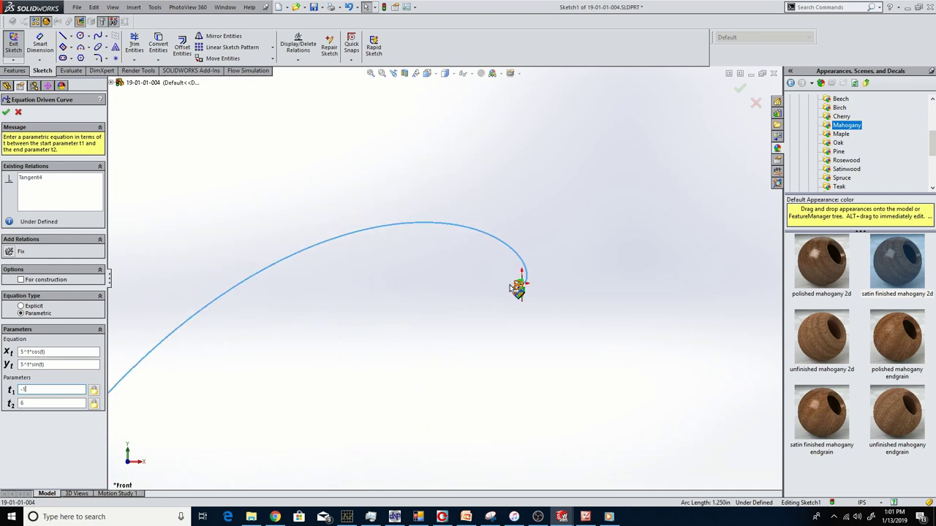
scroll(516, 286, "down", 5)
scroll(468, 290, "down", 3)
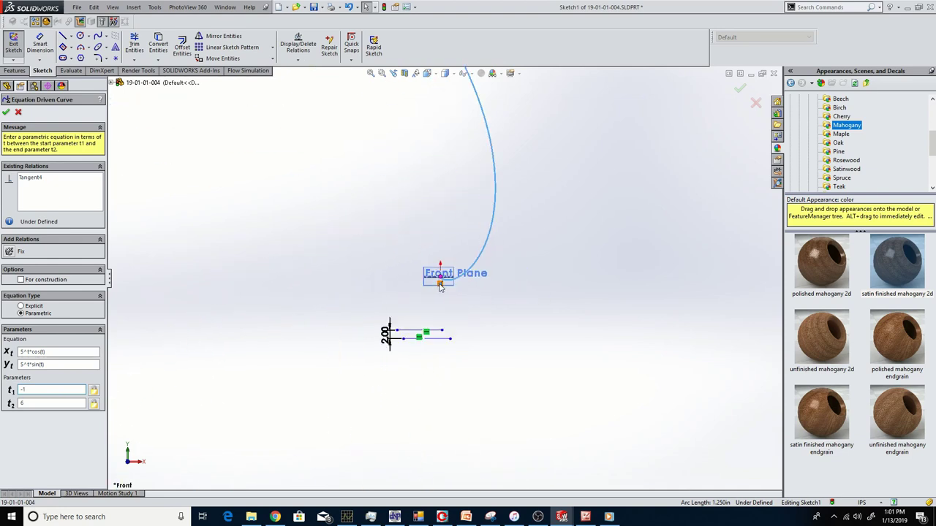
scroll(441, 287, "down", 5)
scroll(428, 271, "up", 5)
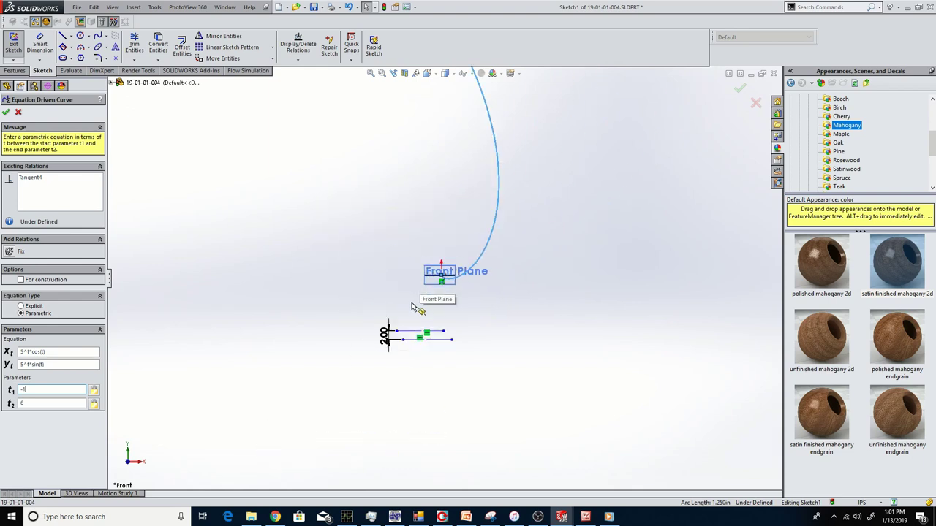
scroll(399, 307, "up", 15)
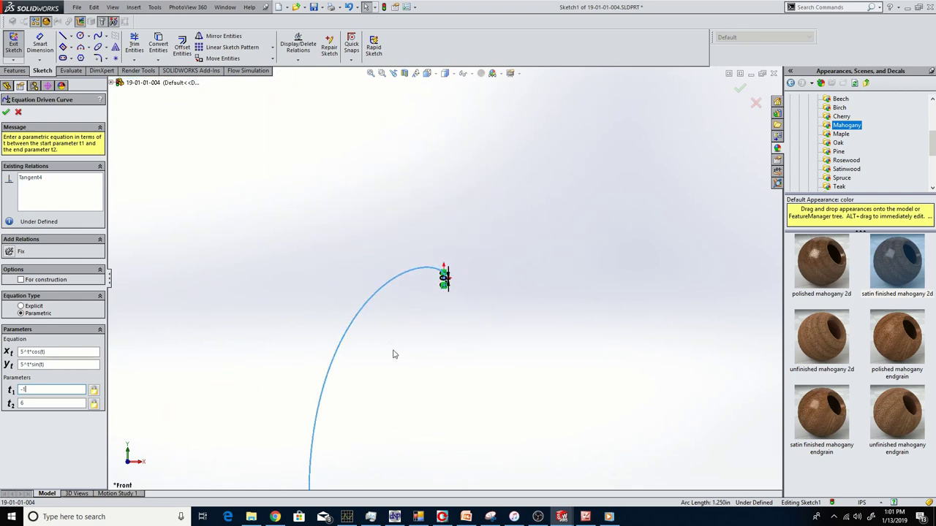
left_click_drag(392, 355, 480, 324)
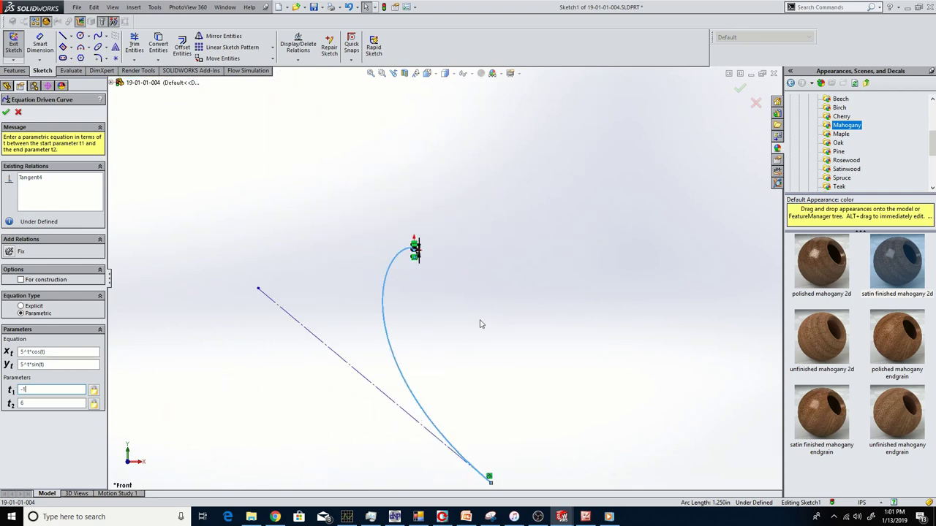
Step: Review the curve's equations and parameter limits and accept the equation driven curve
left_click(32, 401)
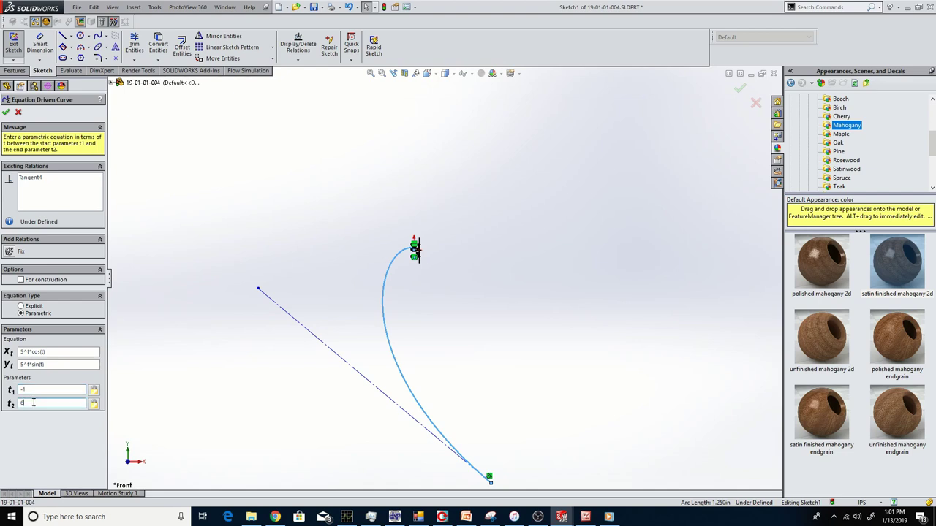
left_click(22, 364)
left_click(58, 352)
left_click(45, 388)
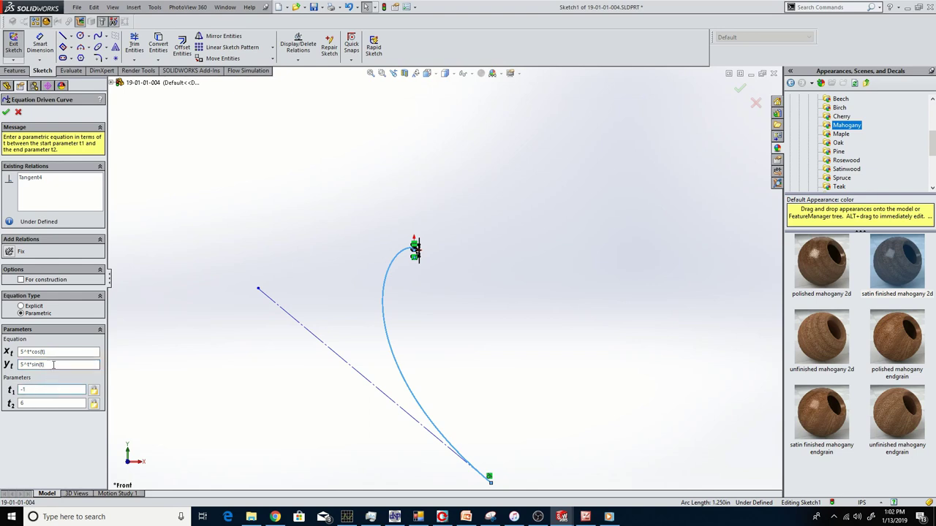
left_click(58, 350)
key("Return")
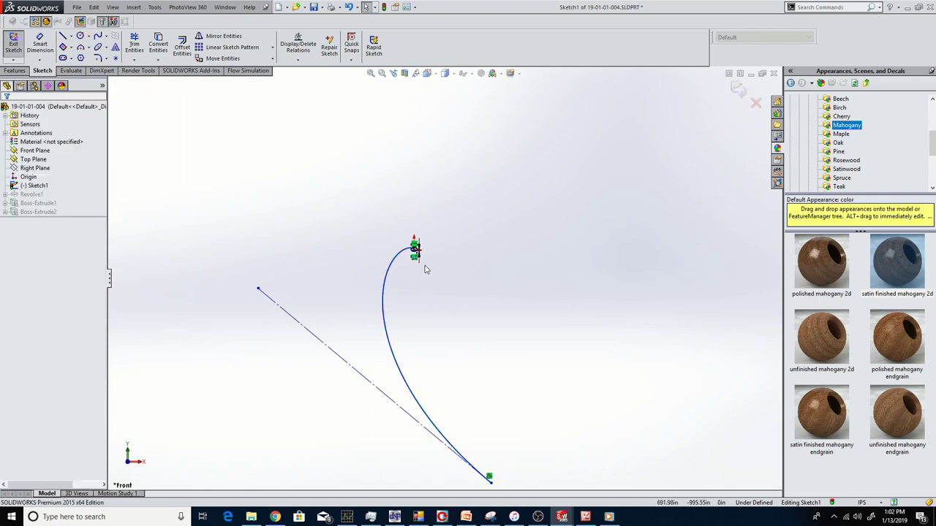
Step: Reopen the equation driven curve and set the base of both the x and y equations to 2
left_click(371, 254)
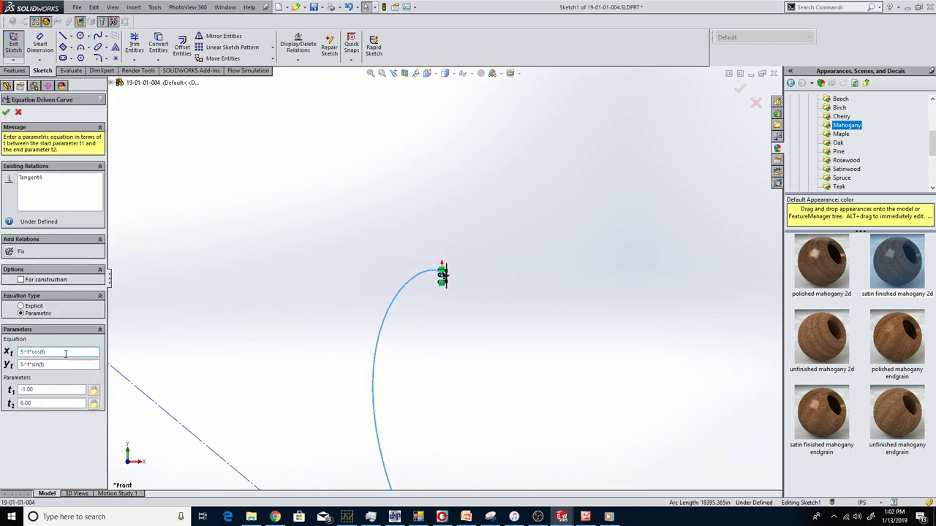
left_click_drag(59, 352, 7, 351)
left_click(55, 365)
left_click(49, 352)
scroll(336, 290, "up", 5)
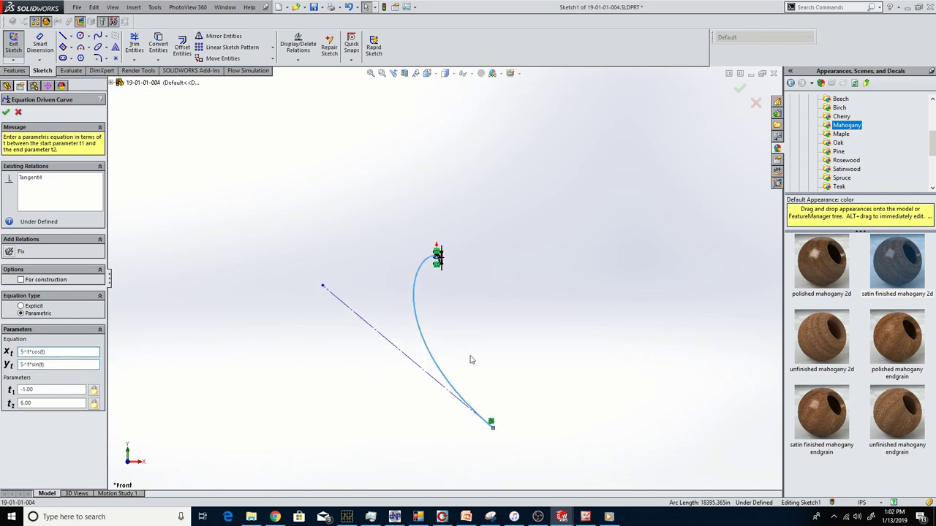
left_click_drag(25, 353, 14, 369)
type("2")
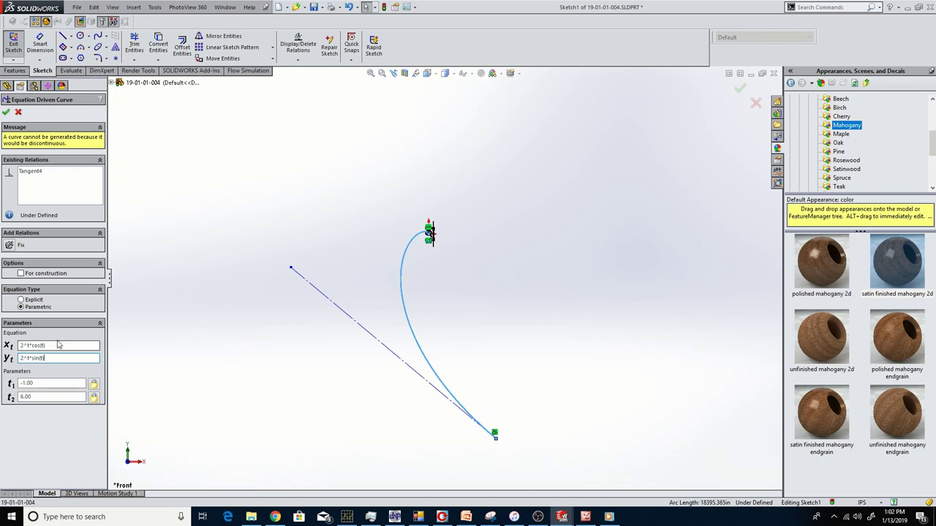
left_click(40, 384)
scroll(443, 265, "down", 8)
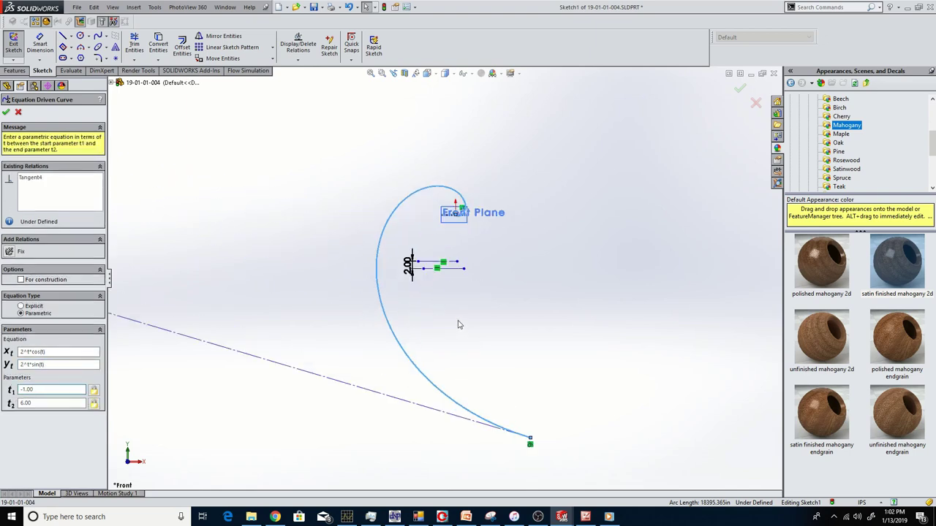
scroll(458, 325, "down", 2)
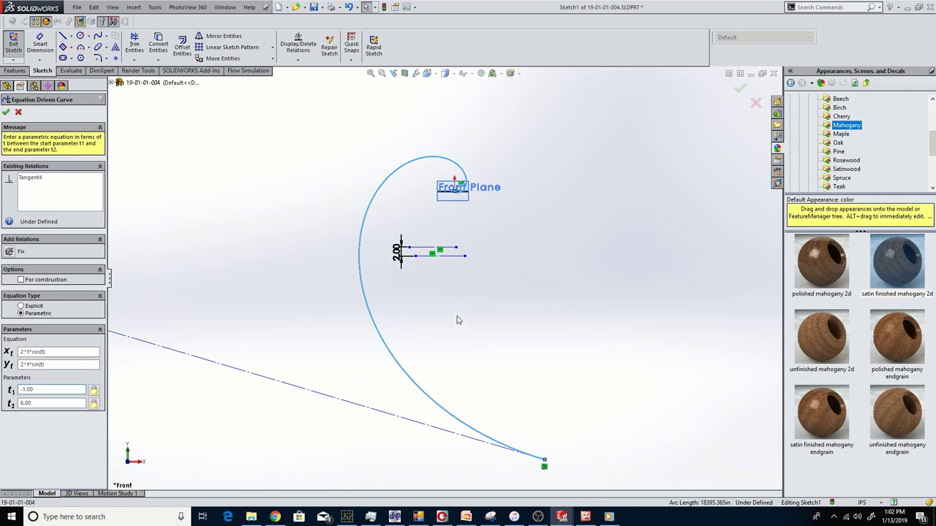
Step: Examine the base 2 spiral curve around its start point near the origin
scroll(464, 303, "down", 6)
scroll(392, 292, "up", 3)
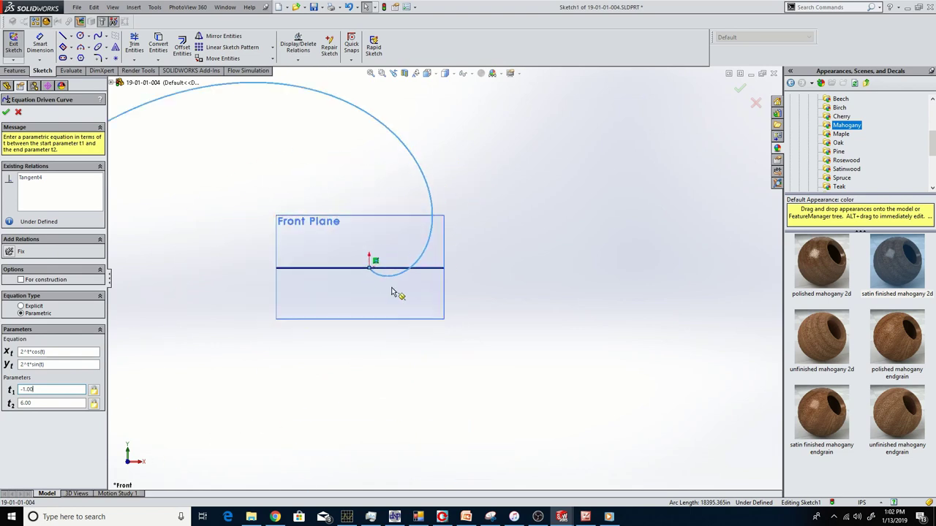
scroll(387, 304, "up", 4)
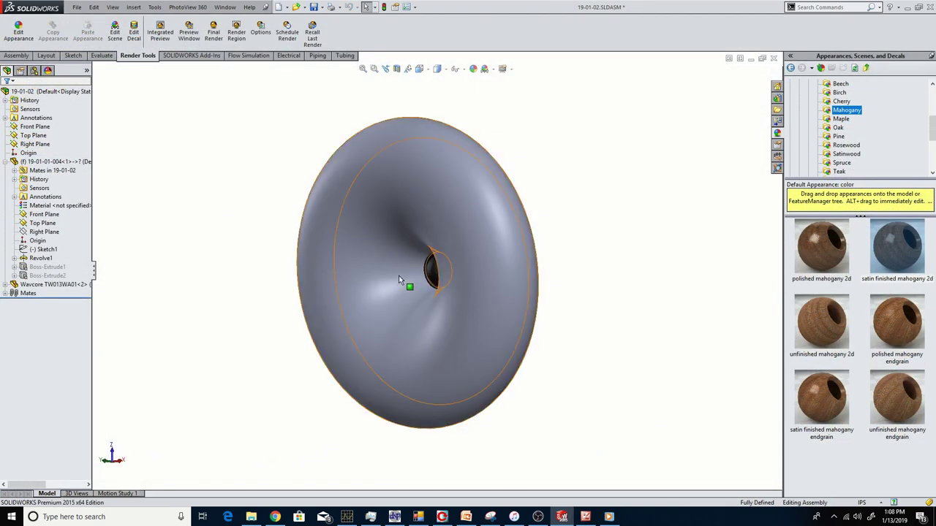
Step: Start editing the disc part 19-01-01-004 in the context of assembly 19-01-02
scroll(438, 274, "down", 5)
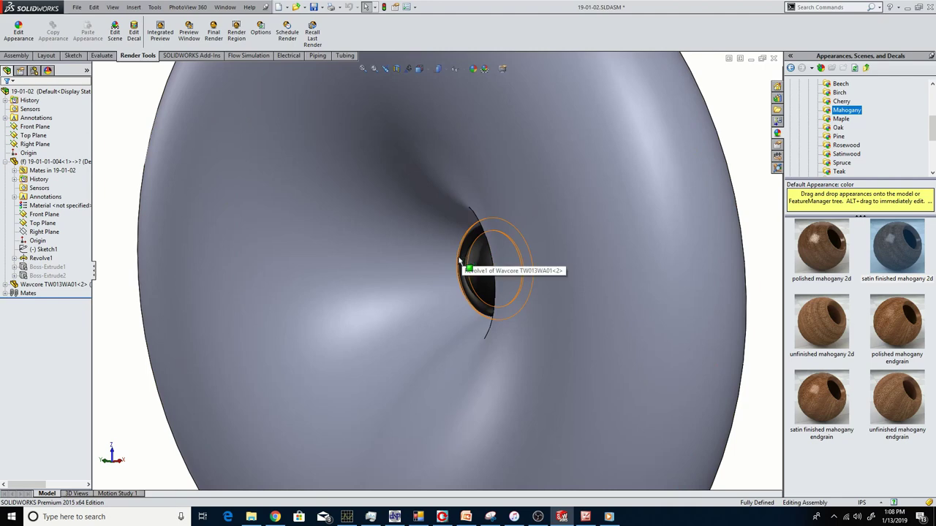
key("f")
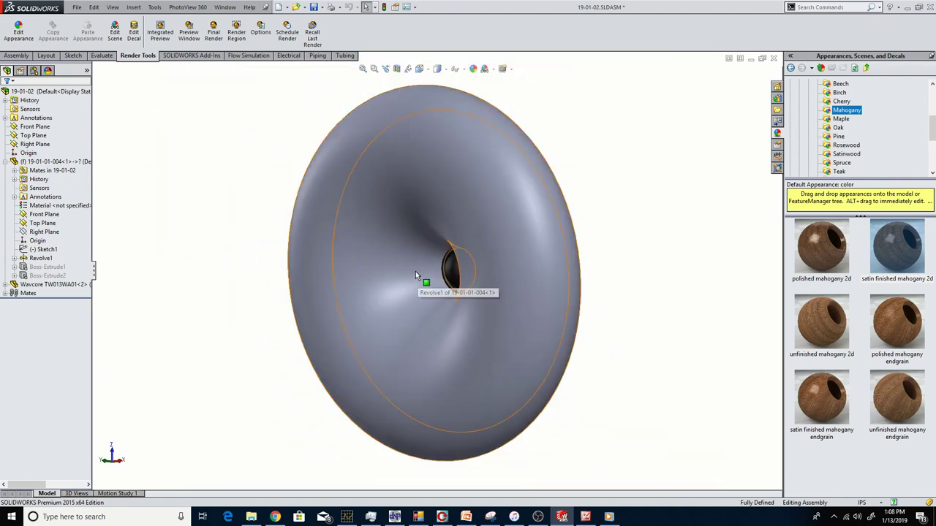
scroll(417, 271, "down", 2)
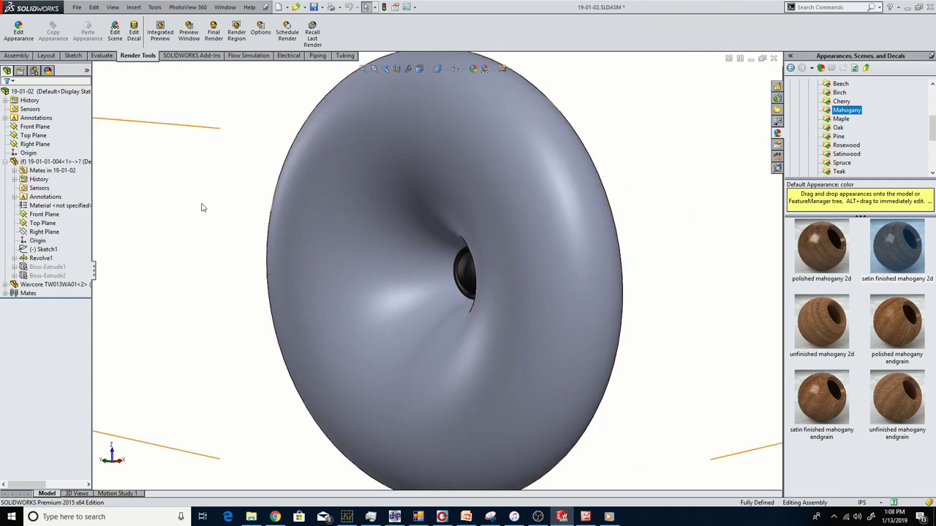
left_click(331, 152)
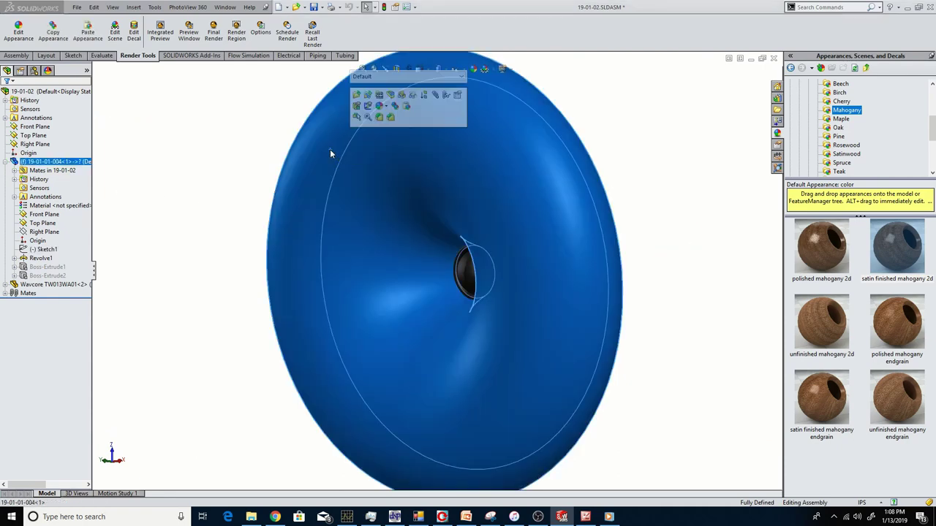
middle_click_drag(455, 231, 488, 240)
middle_click_drag(472, 276, 392, 195)
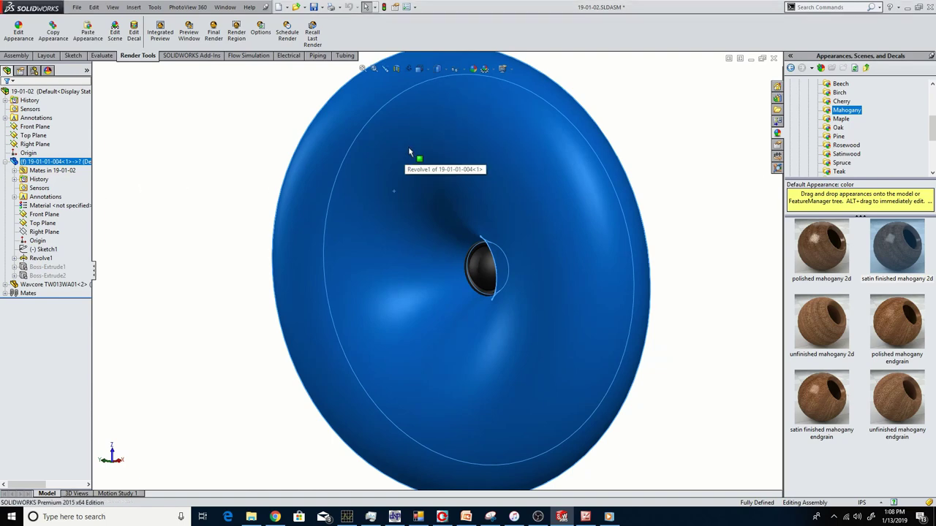
right_click(66, 162)
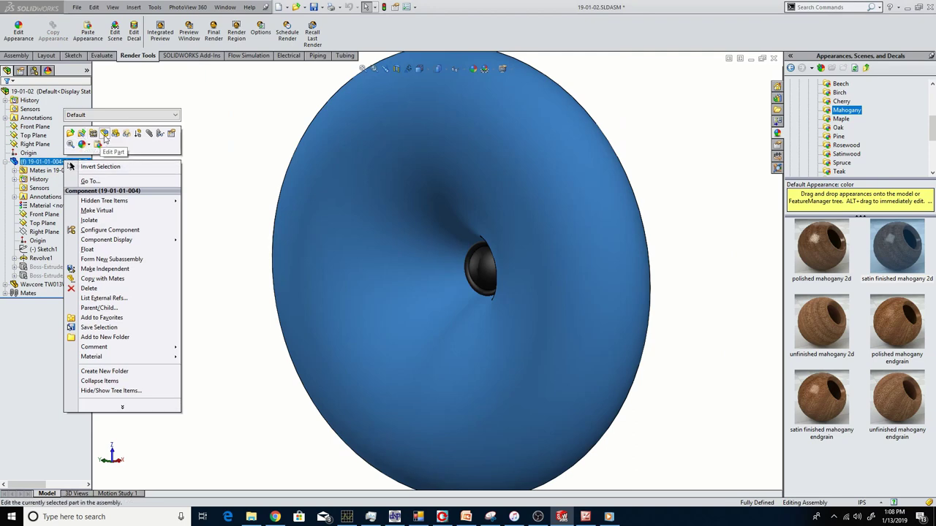
left_click(104, 138)
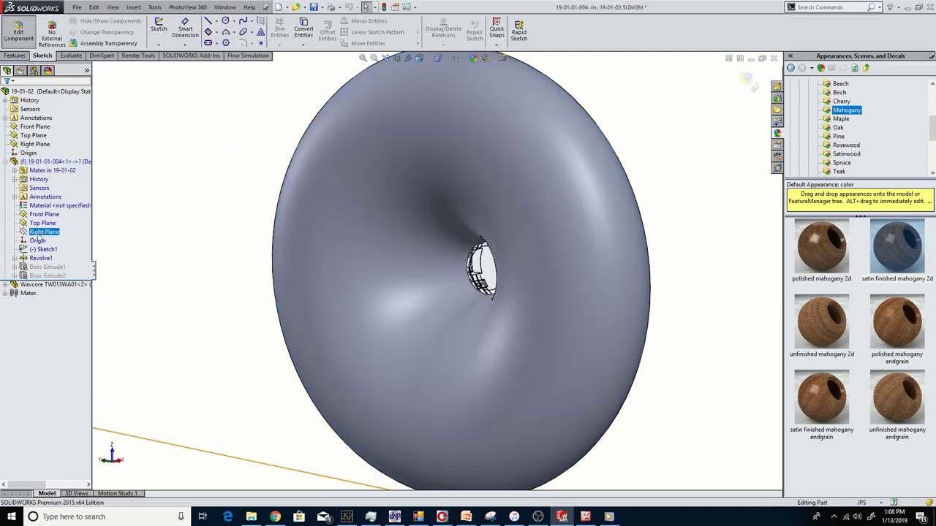
Step: Open the profile sketch of the part's Revolve1 feature for editing
left_click(42, 259)
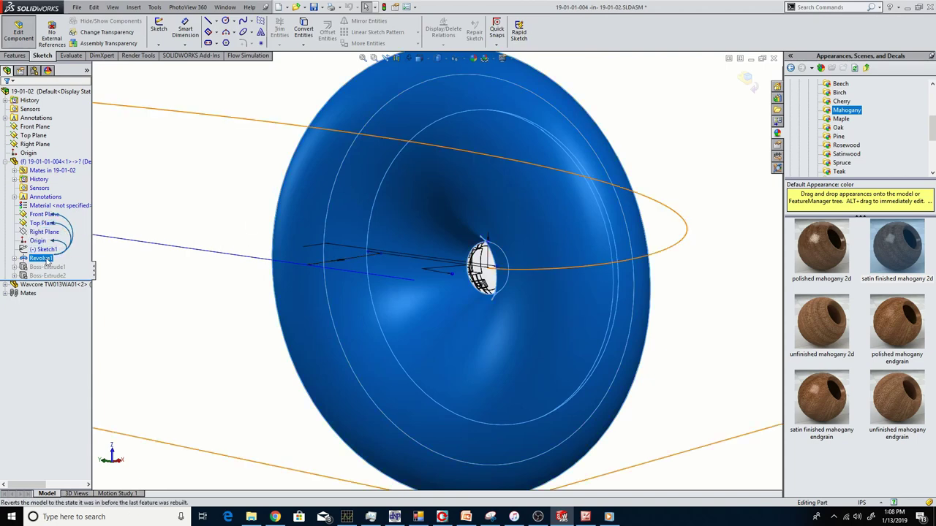
right_click(46, 262)
left_click(62, 234)
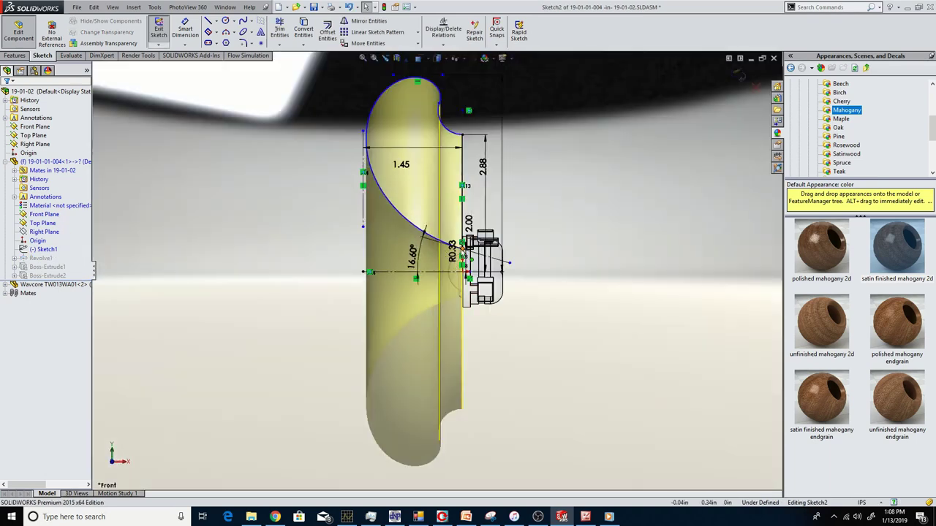
Step: Examine where the disc's spiral profile meets the Wavcore tweeter's mounting face and its small surround arc
scroll(471, 257, "down", 5)
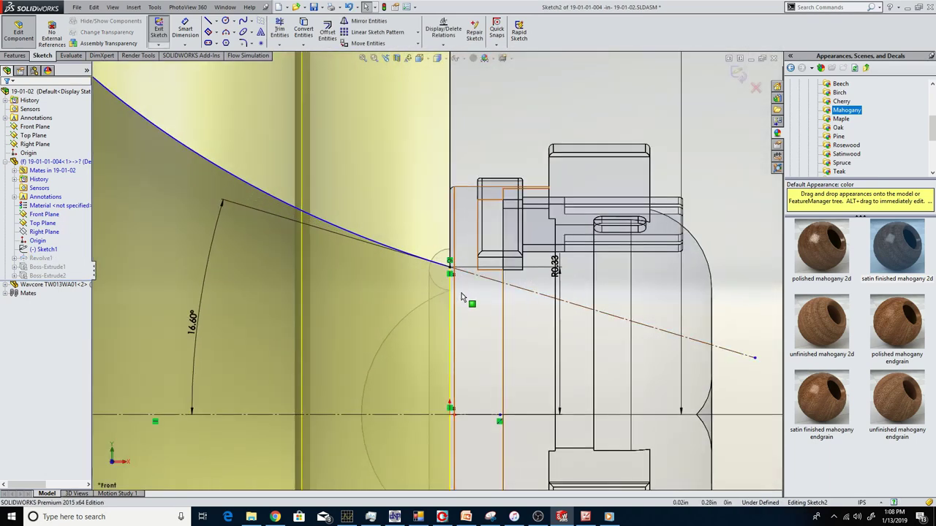
scroll(462, 290, "down", 2)
scroll(476, 267, "up", 6)
scroll(438, 262, "down", 6)
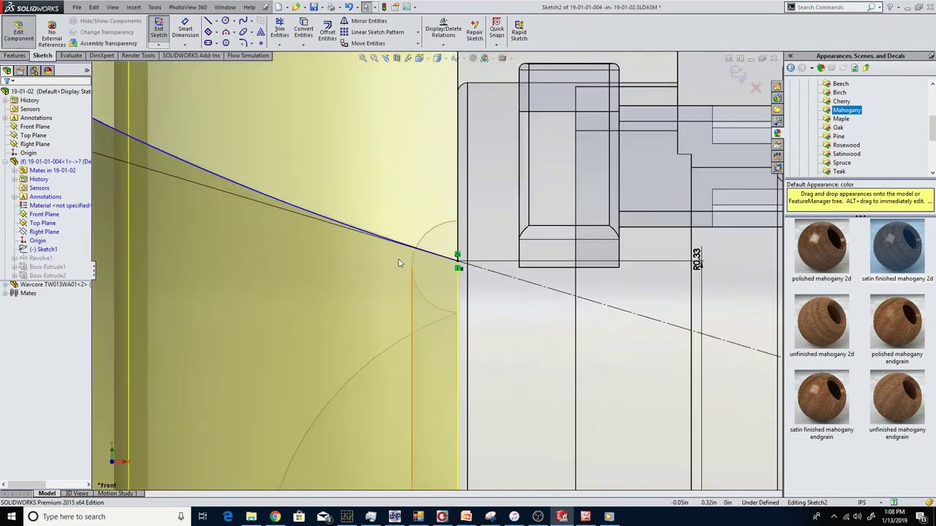
scroll(431, 318, "up", 5)
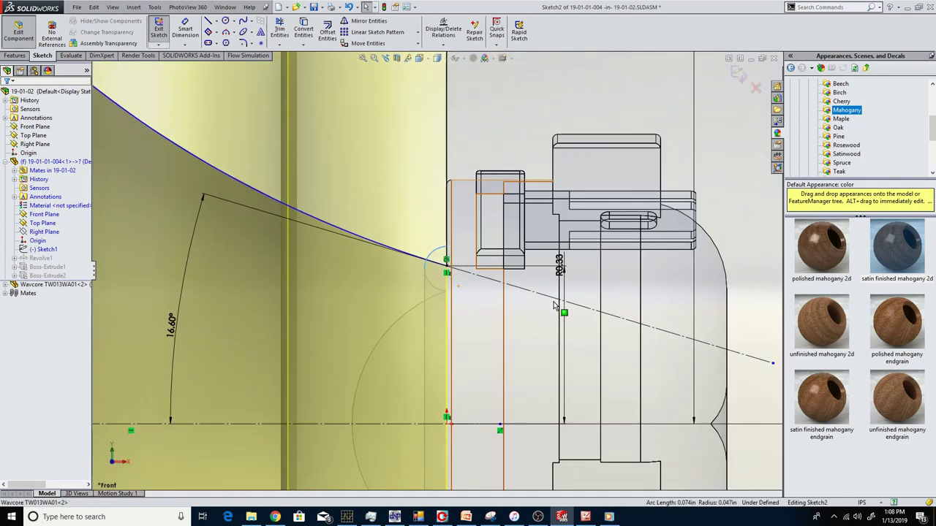
scroll(439, 245, "down", 4)
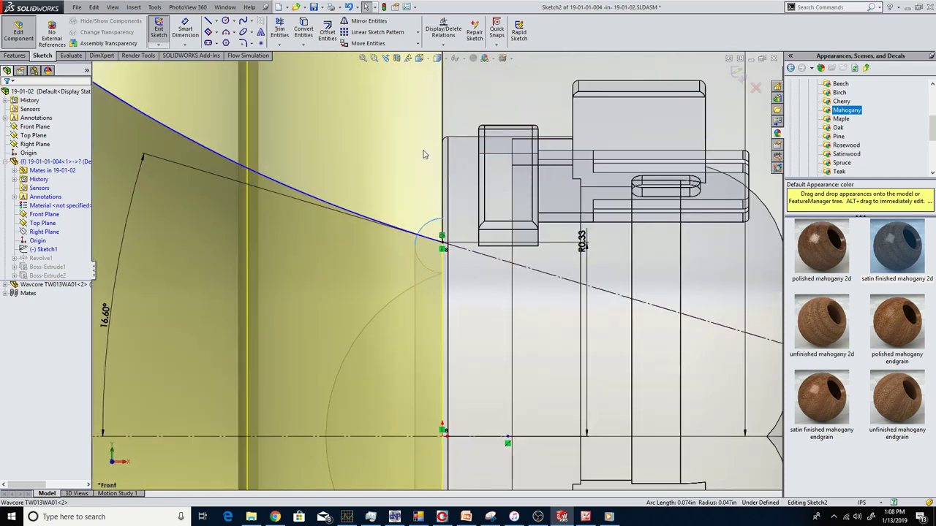
scroll(436, 217, "down", 5)
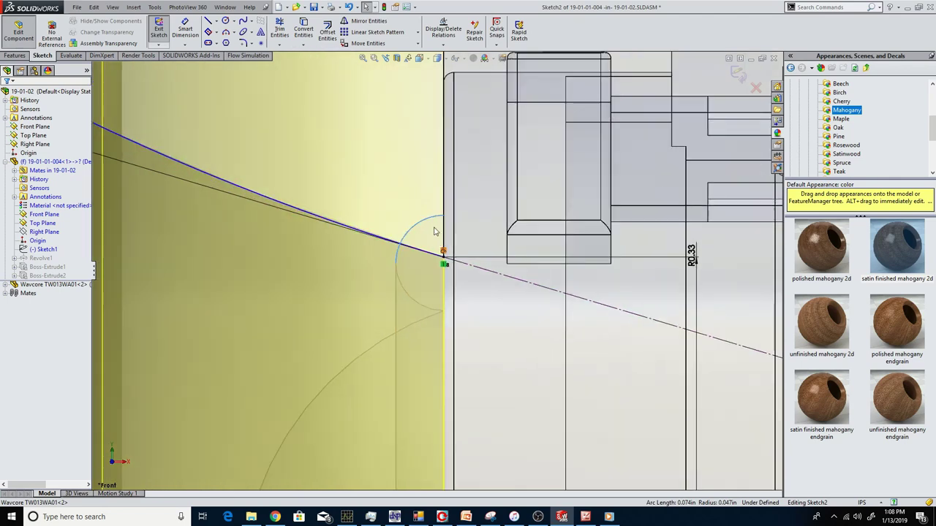
left_click(354, 263)
scroll(412, 198, "up", 3)
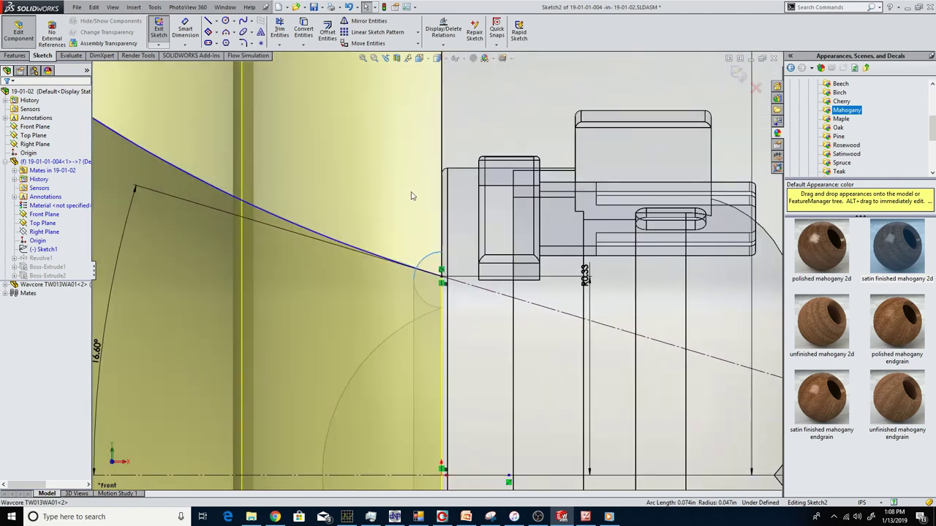
scroll(443, 282, "down", 5)
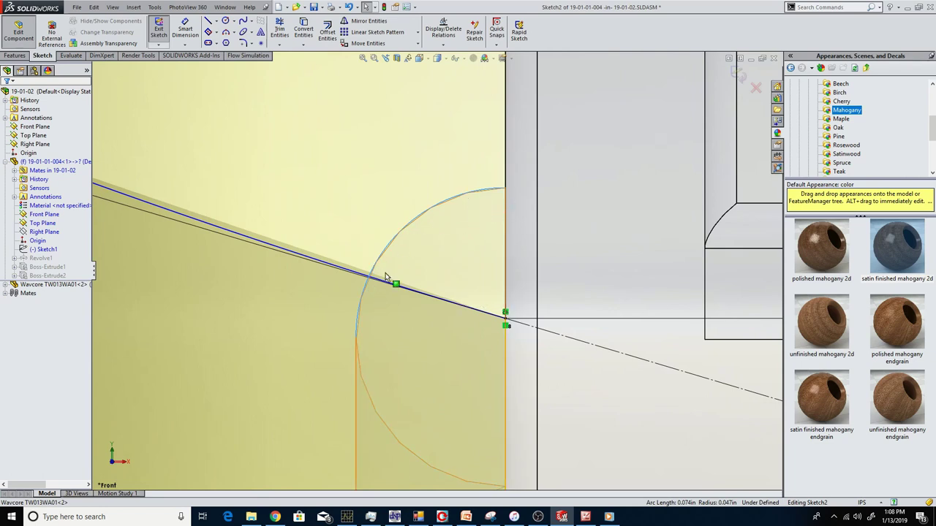
Step: Try to offset the tweeter's surround arc by 0.10 in within the profile sketch
left_click(326, 32)
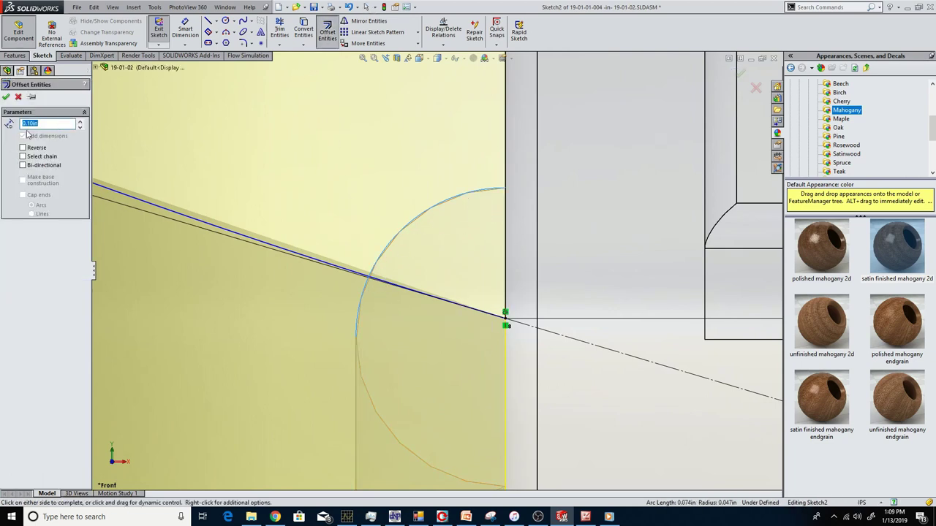
left_click(392, 230)
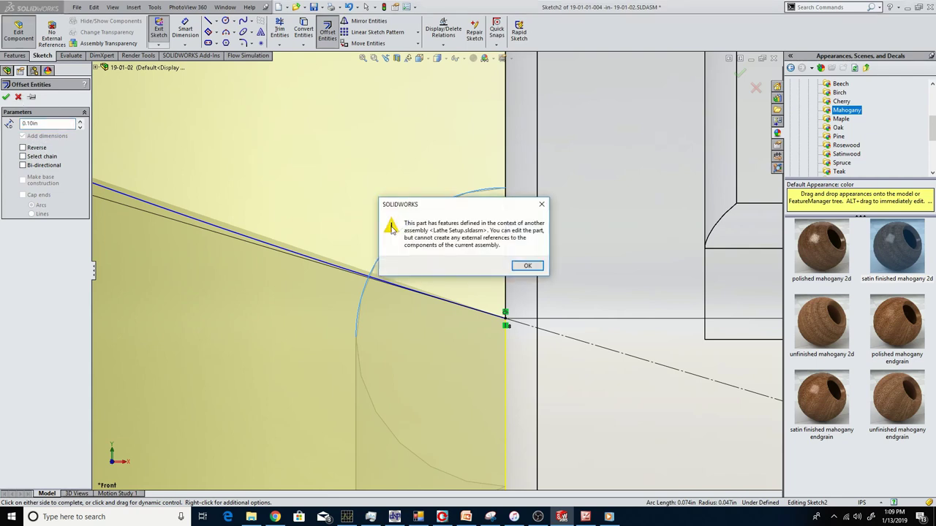
left_click(527, 266)
Step: Try to convert the tweeter's surround arc into an entity of the profile sketch
left_click(303, 31)
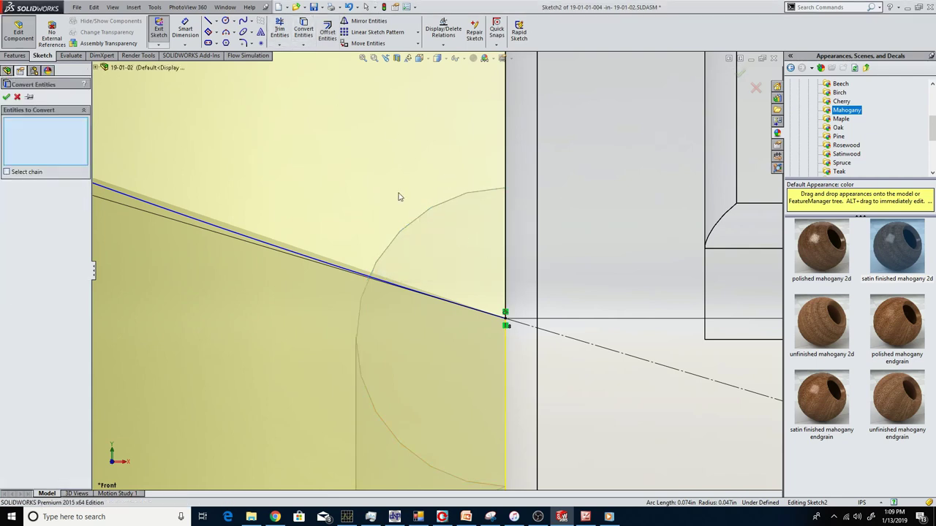
left_click(16, 97)
scroll(432, 284, "up", 6)
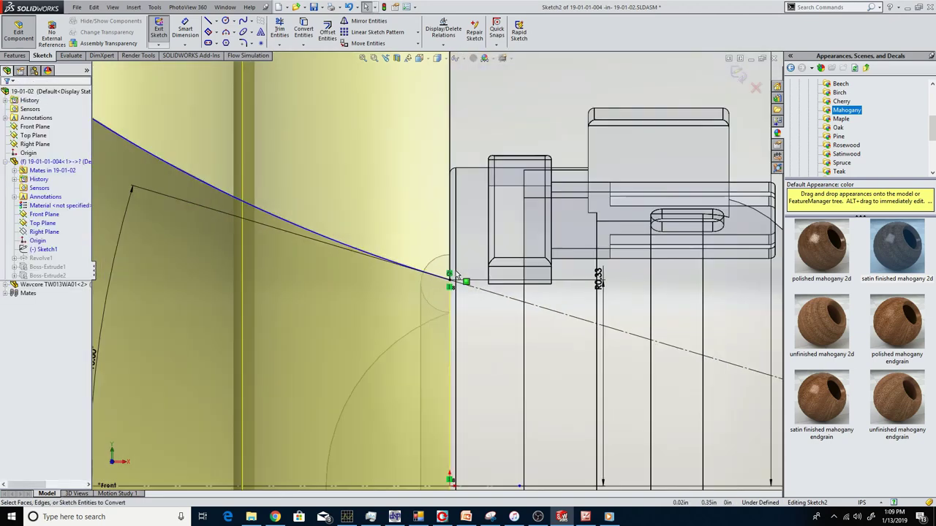
left_click(430, 308)
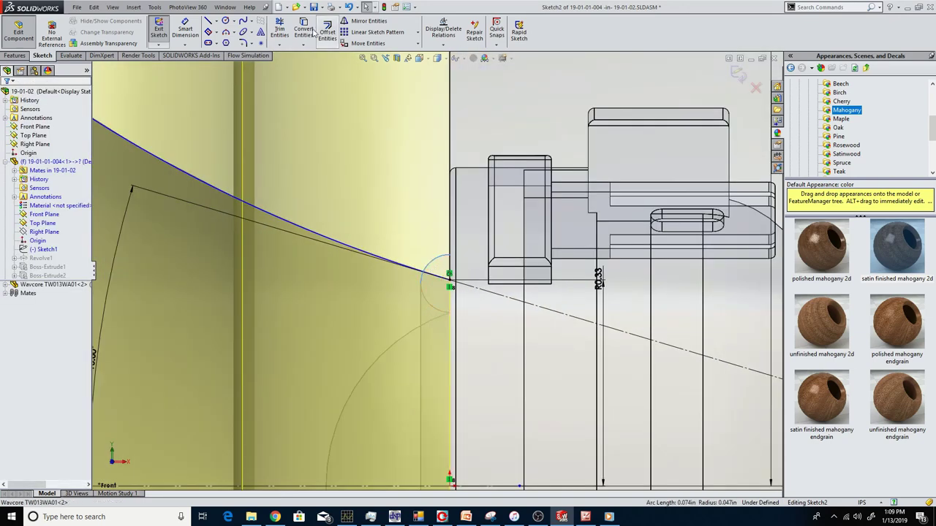
left_click(17, 96)
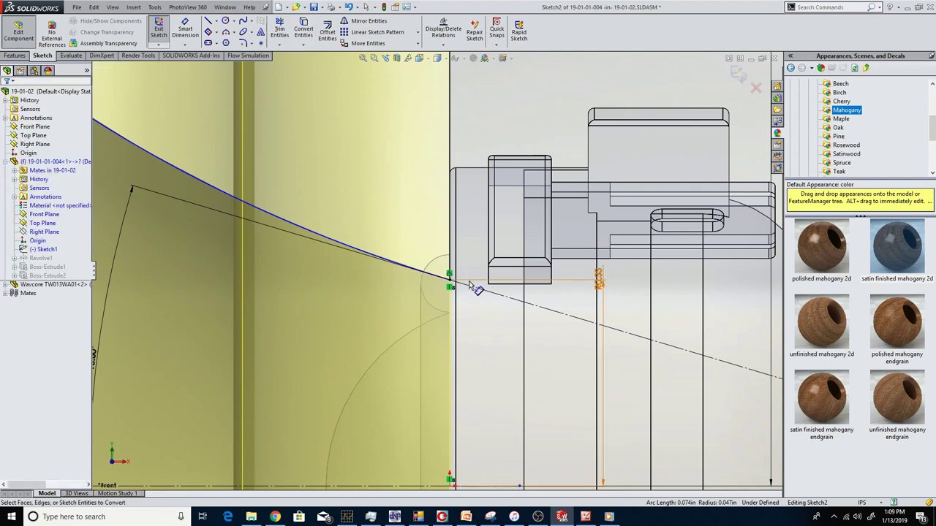
Step: Exit the profile sketch and return from part editing to assembly 19-01-02
scroll(422, 278, "up", 3)
scroll(419, 276, "down", 2)
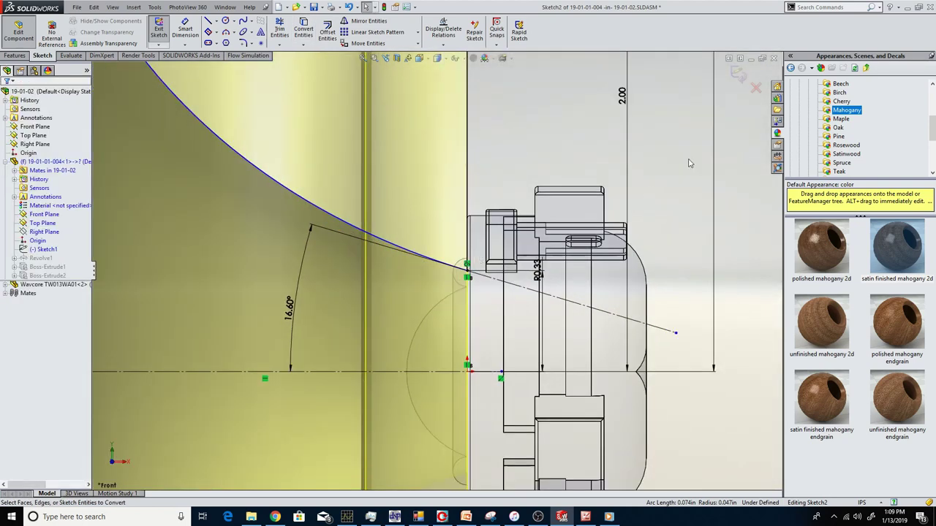
right_click(689, 162)
left_click(787, 138)
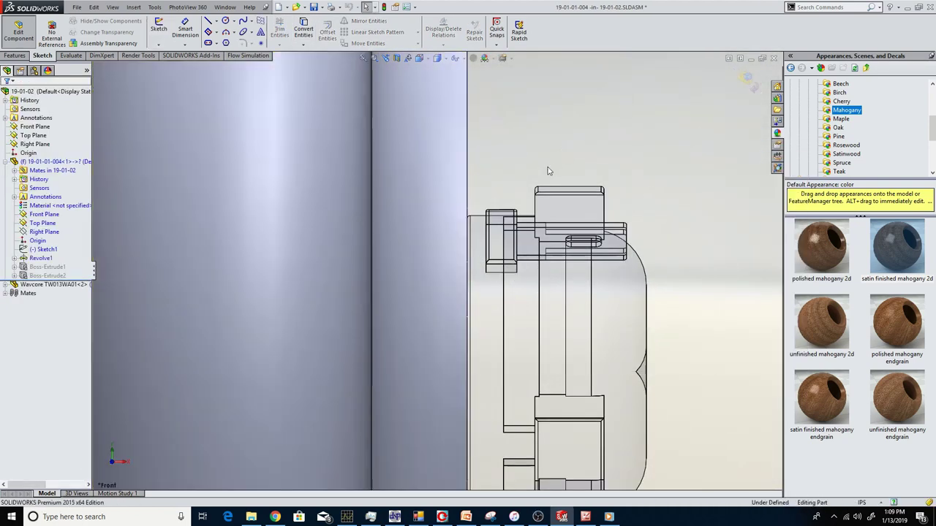
scroll(548, 171, "up", 5)
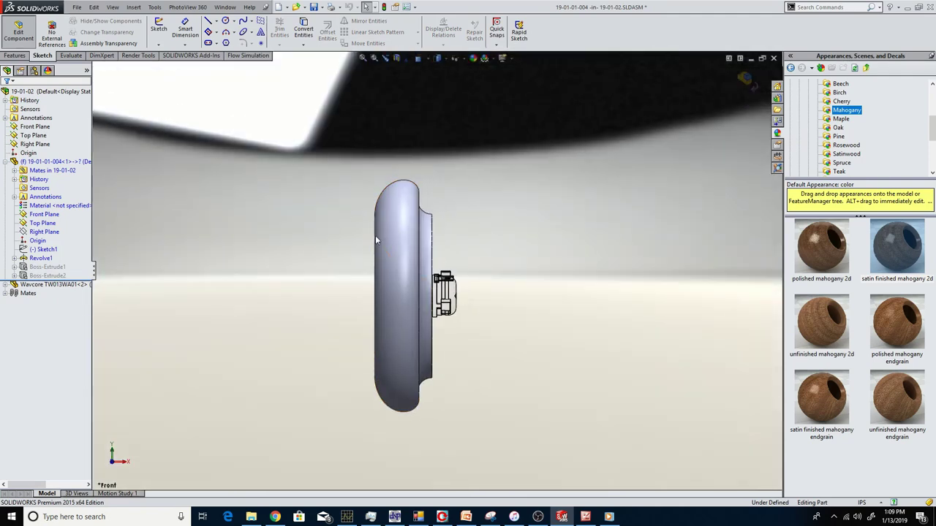
right_click(296, 209)
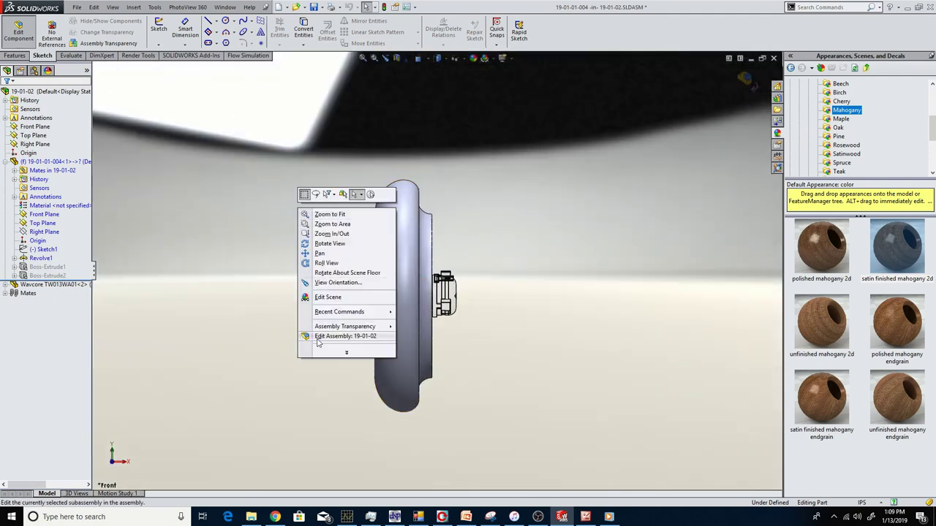
left_click(318, 341)
scroll(306, 271, "down", 2)
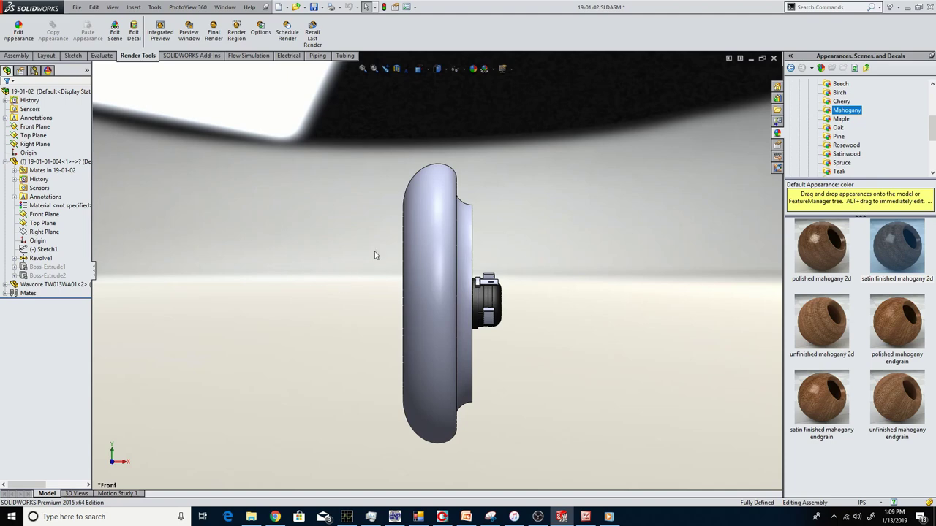
Step: Open the disc part 19-01-01-004 from the assembly in its own window
left_click(433, 223)
right_click(431, 191)
key("Escape")
scroll(321, 228, "up", 1)
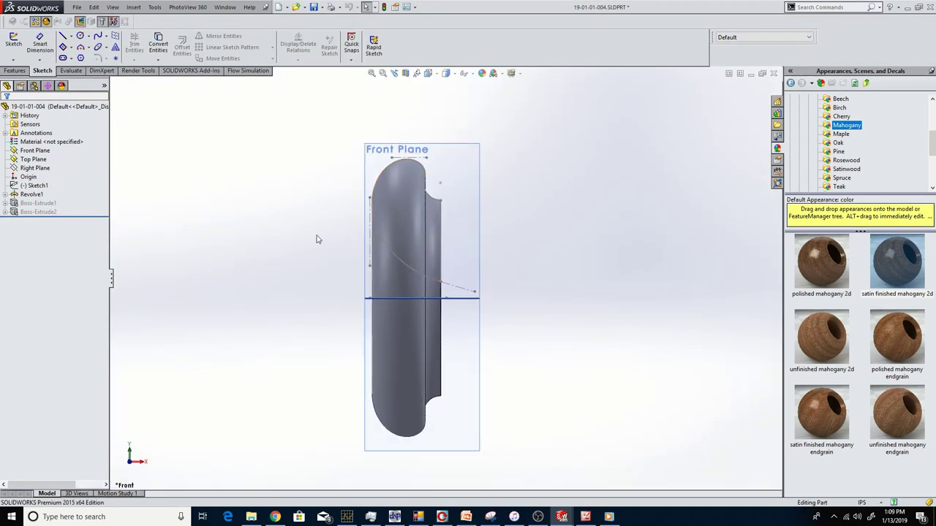
Step: Check which external files the disc part references with Find References and close the list
middle_click_drag(321, 232, 368, 257)
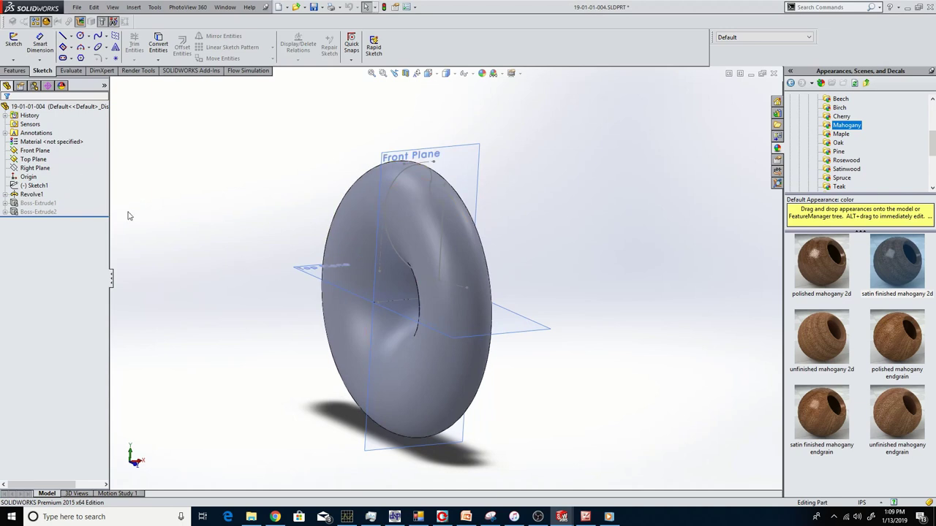
left_click(77, 8)
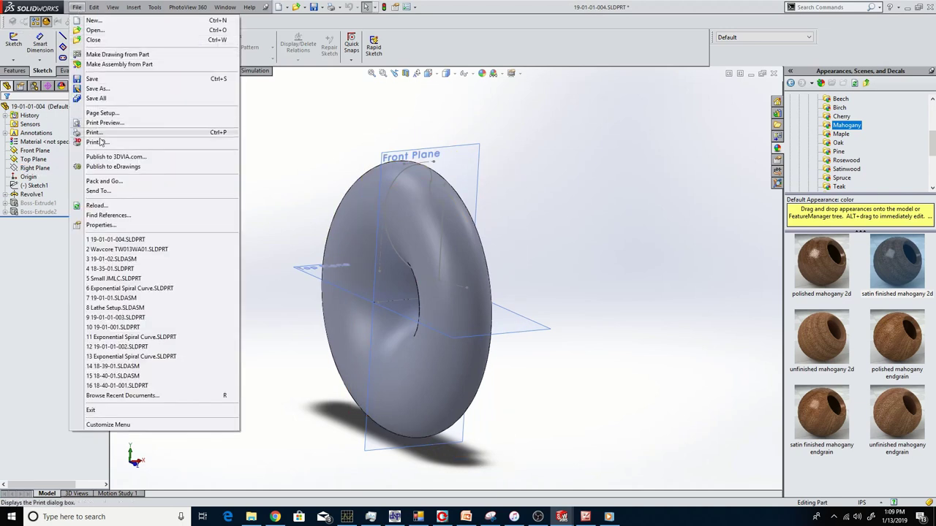
left_click(102, 216)
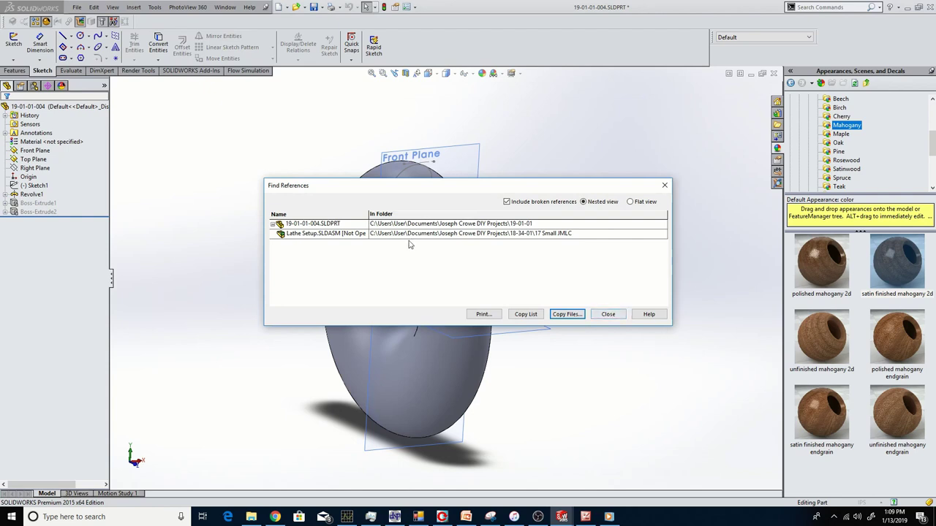
left_click(609, 315)
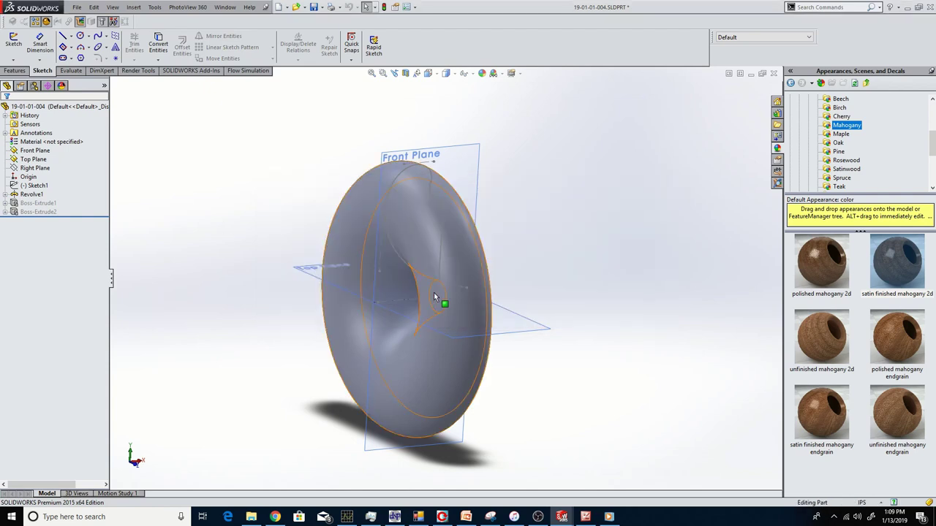
scroll(416, 256, "down", 5)
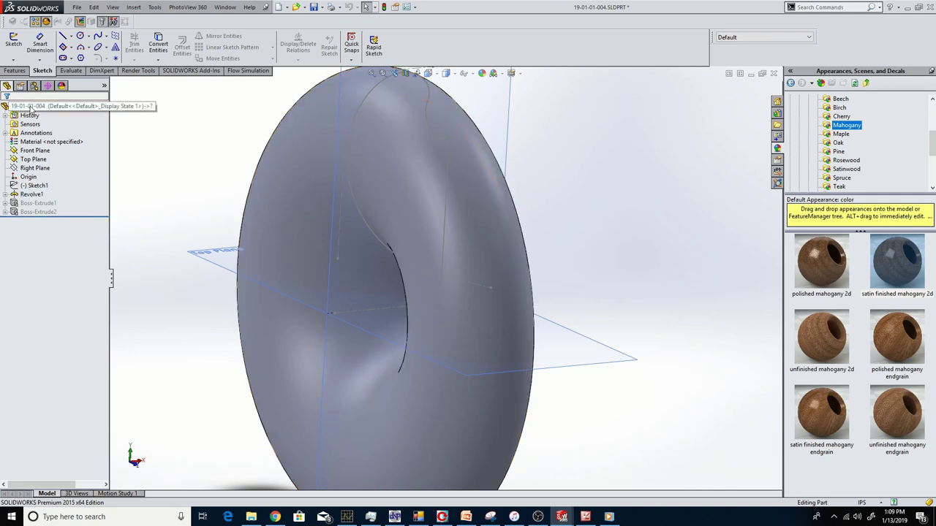
Step: List the external references of part 19-01-01-004 and break all of them
right_click(32, 106)
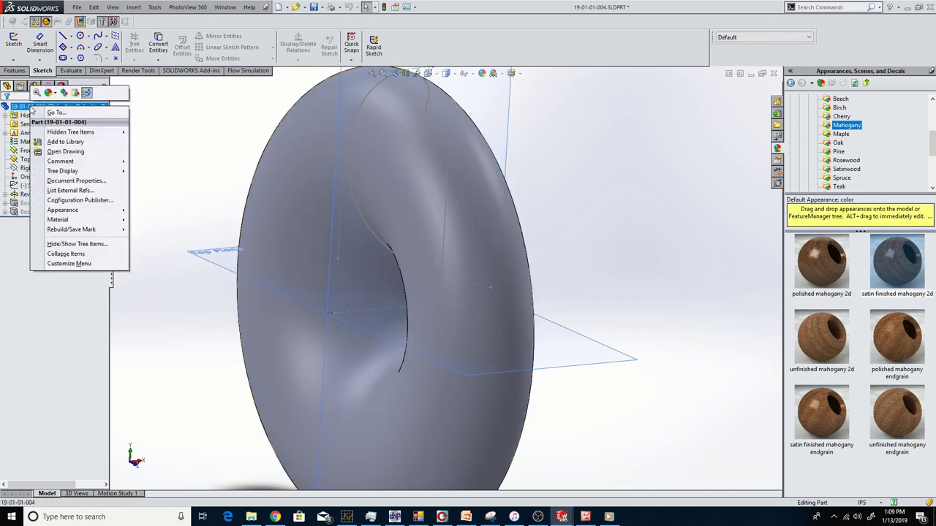
left_click(67, 190)
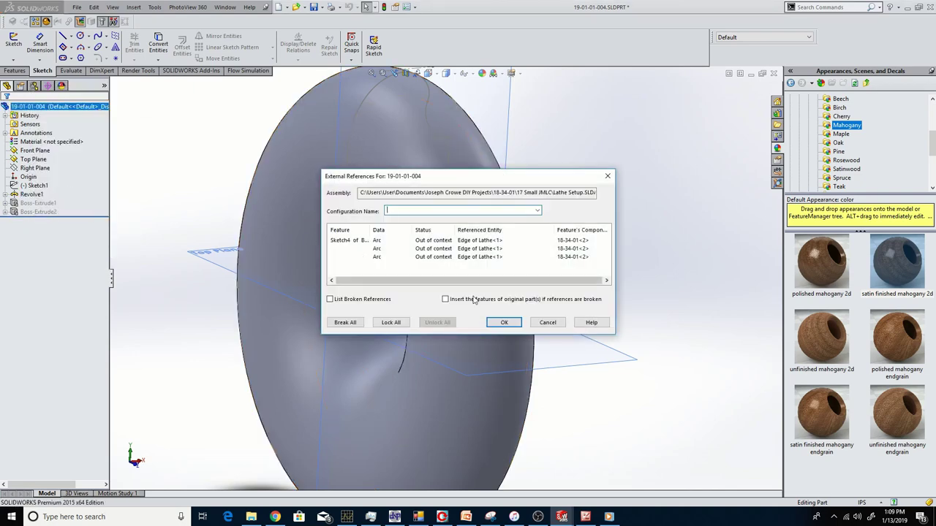
left_click(340, 324)
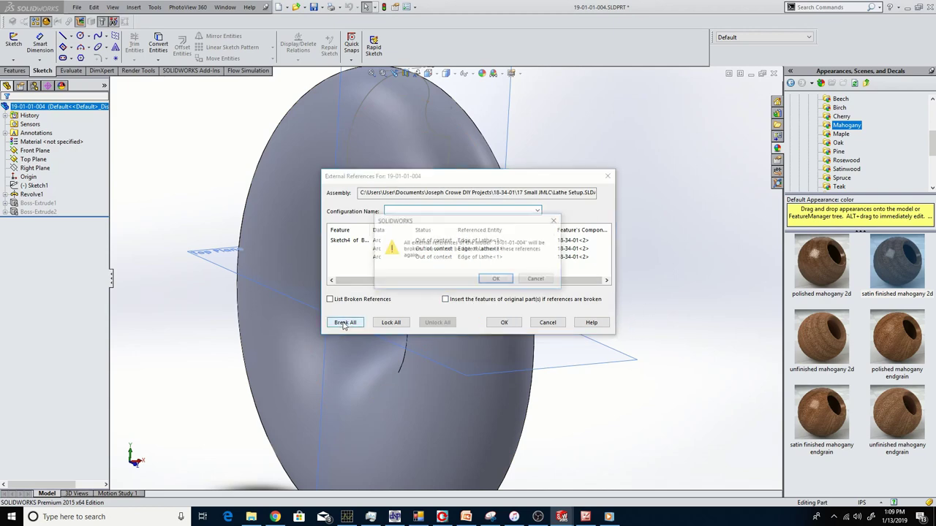
left_click(495, 281)
left_click(496, 319)
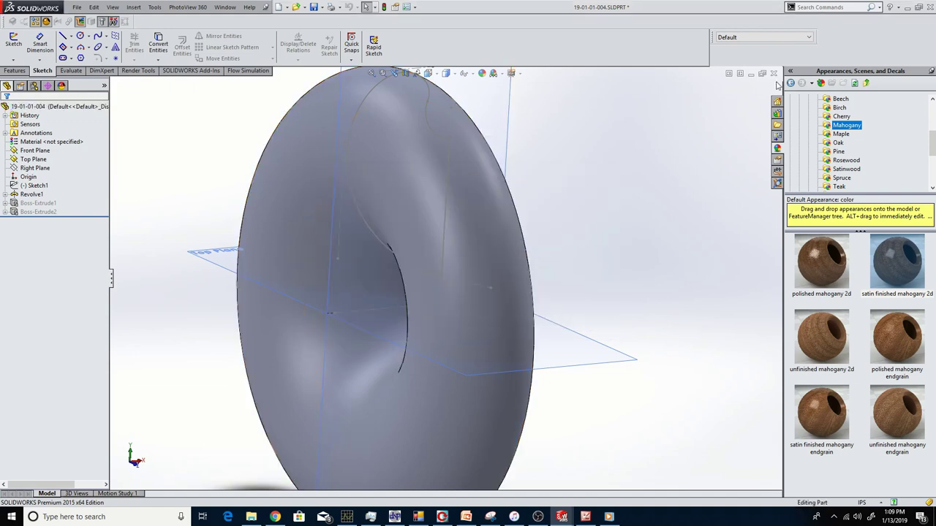
left_click(526, 256)
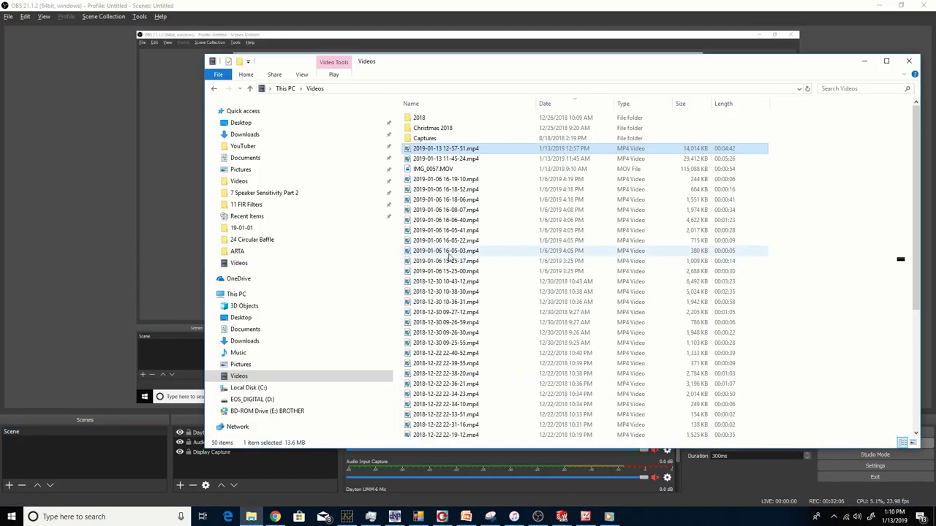
left_click(561, 517)
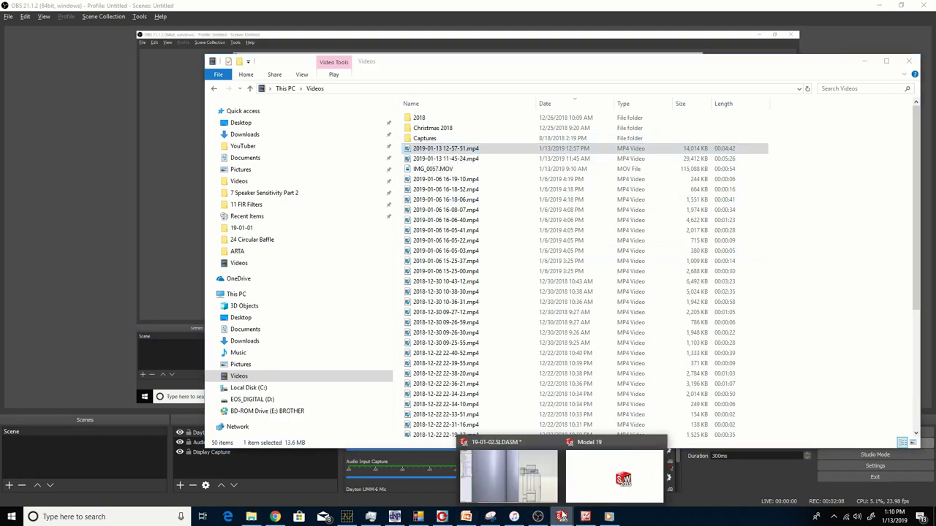
left_click(595, 478)
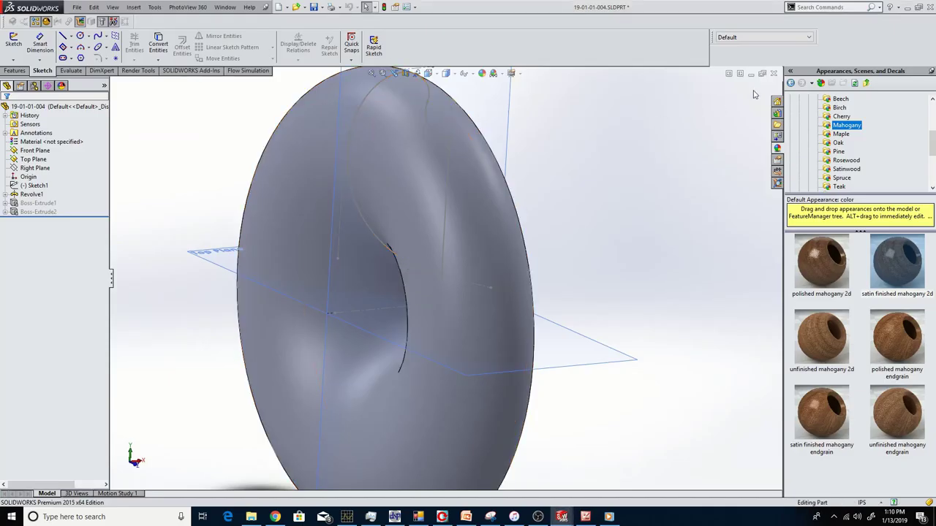
Step: Close the disc part's window and return to assembly 19-01-02
left_click(774, 74)
left_click(437, 257)
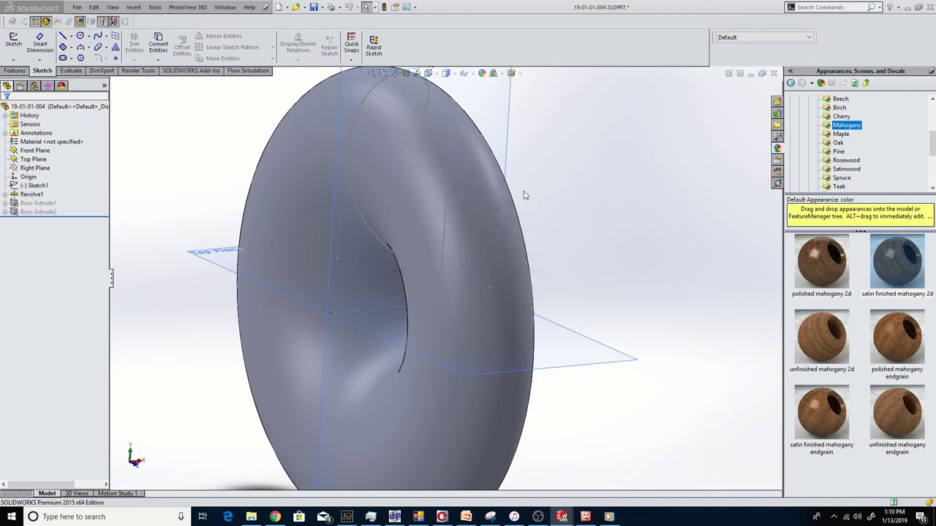
scroll(373, 283, "down", 5)
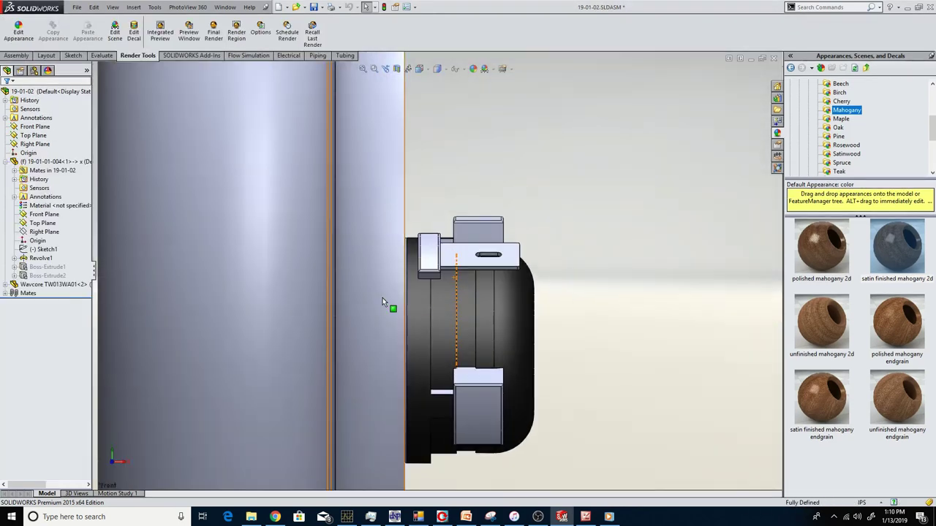
scroll(387, 286, "down", 2)
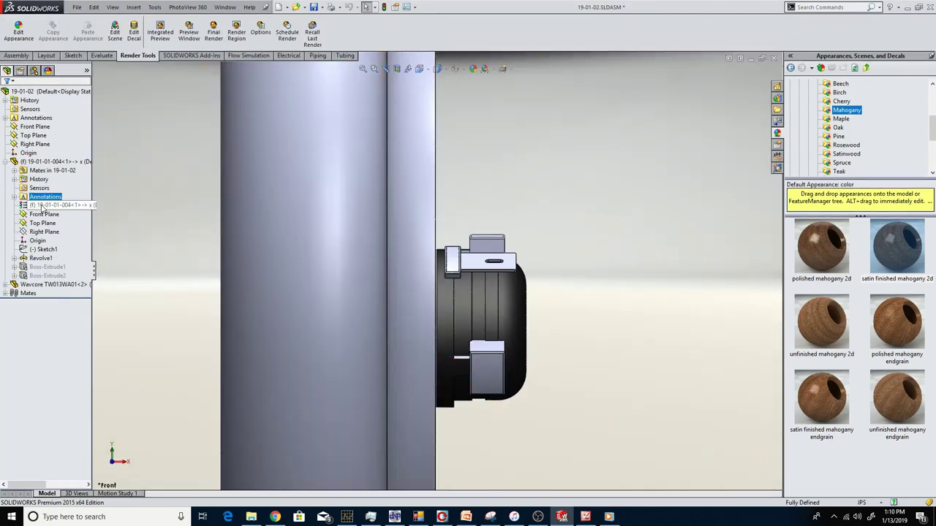
Step: Edit the disc's Revolve1 profile sketch in the assembly and convert the tweeter's surround arc into a sketch entity
left_click(40, 258)
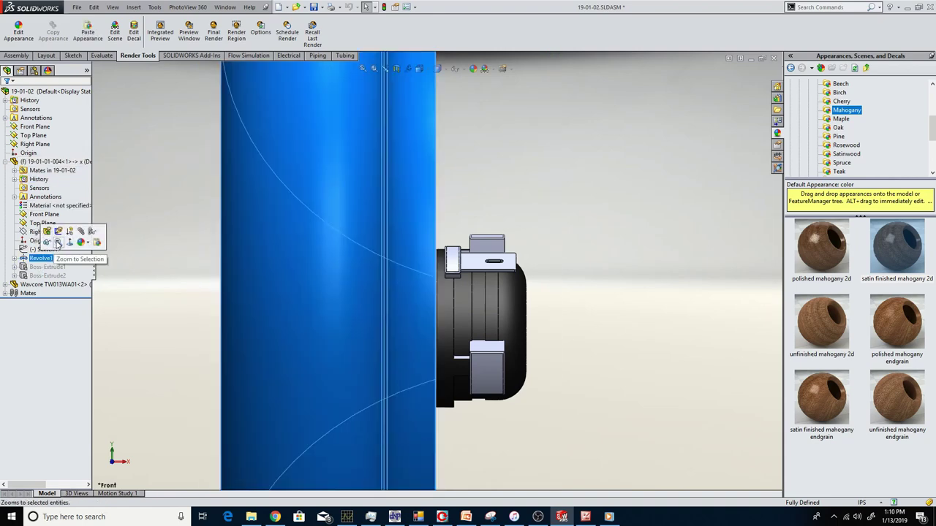
left_click(65, 233)
scroll(432, 269, "down", 4)
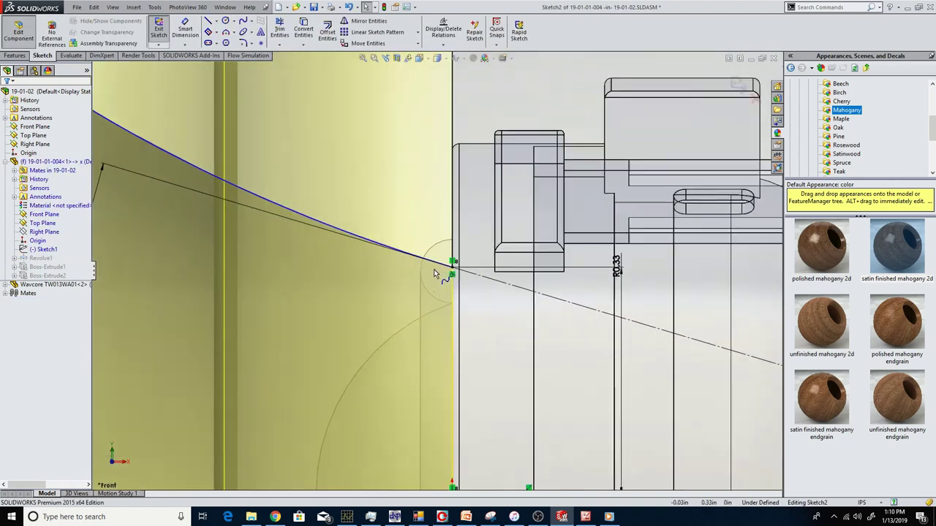
left_click(304, 30)
scroll(430, 252, "down", 5)
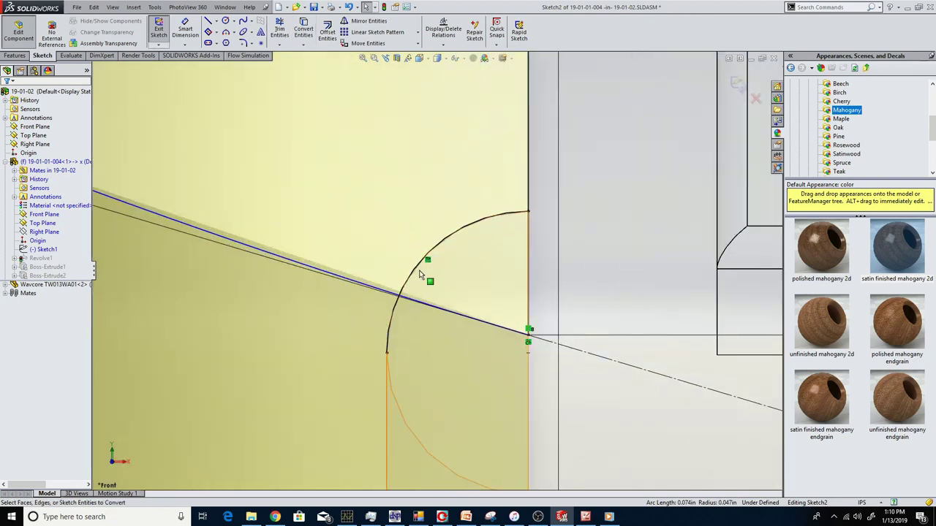
left_click(442, 250)
Step: Offset the converted surround arc outward by 0.01 in and trim the profile sketch around it
scroll(409, 219, "up", 2)
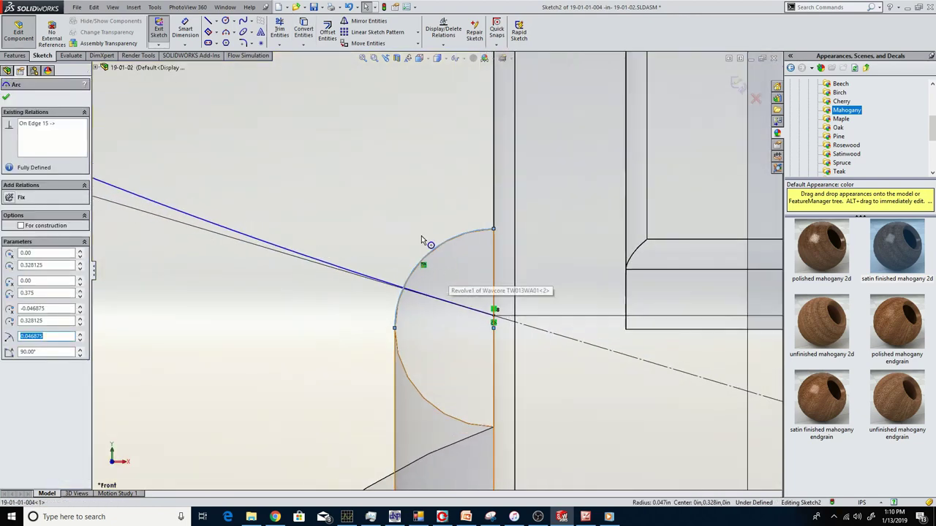
left_click(327, 31)
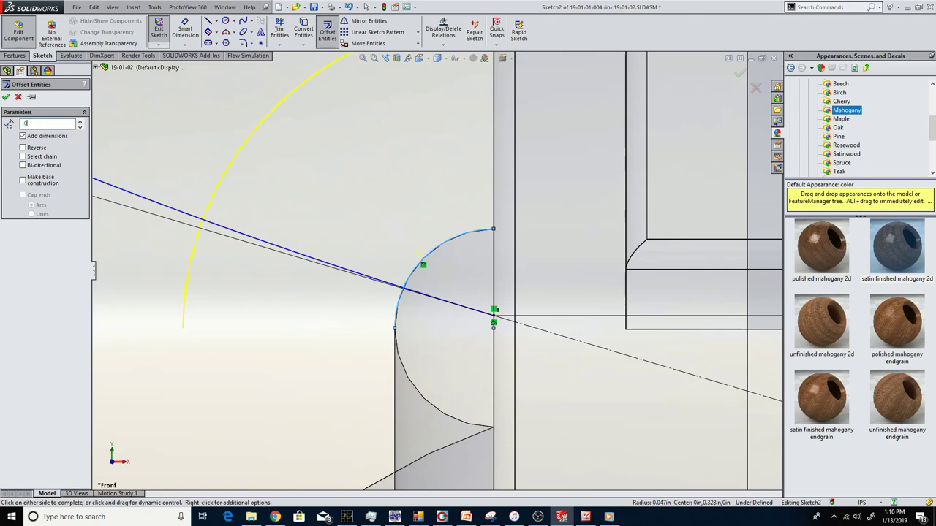
scroll(405, 278, "up", 5)
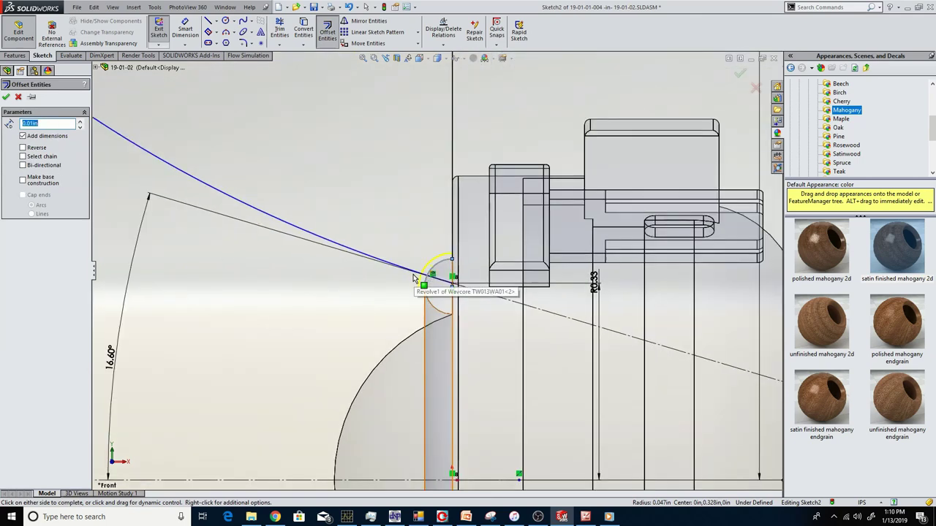
scroll(407, 299, "down", 5)
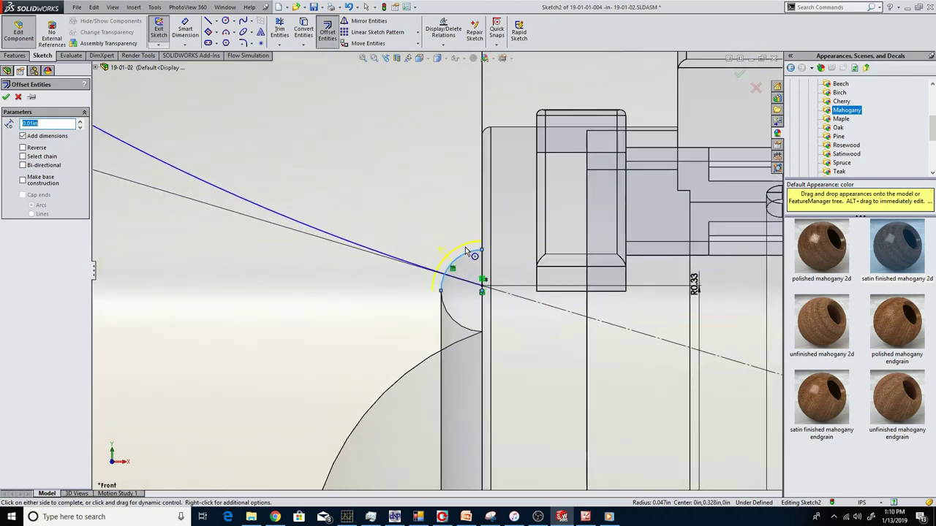
left_click(6, 98)
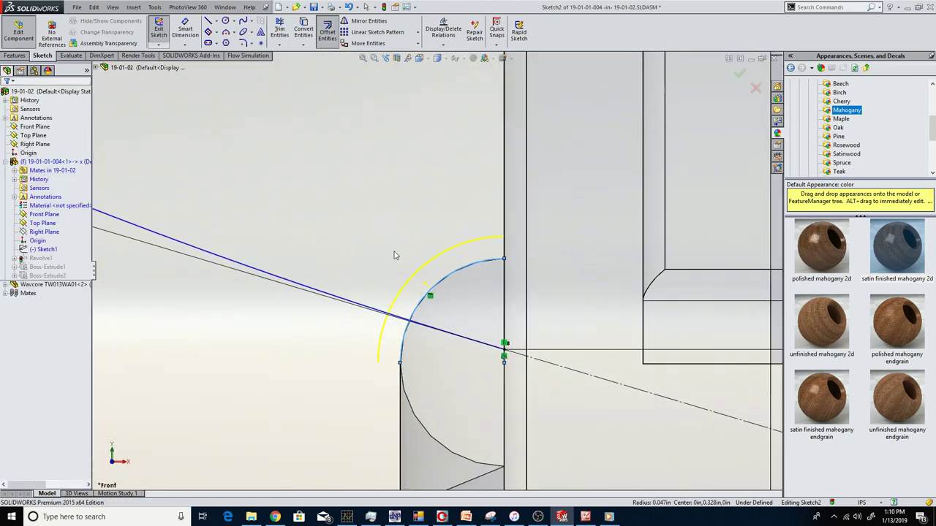
left_click(280, 30)
scroll(438, 386, "down", 3)
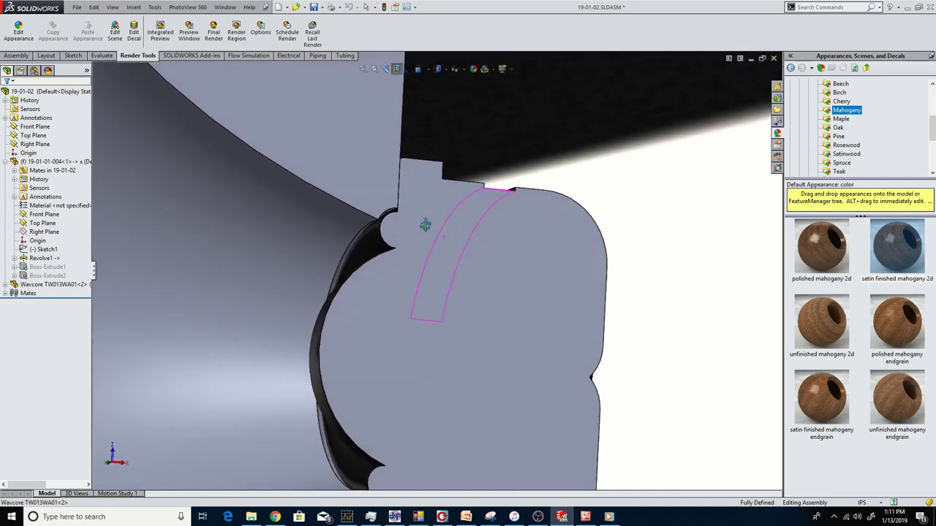
Step: Examine the sectioned assembly from several angles for the clearance between the disc's throat and the tweeter's surround
middle_click_drag(422, 224, 351, 227)
scroll(344, 223, "down", 5)
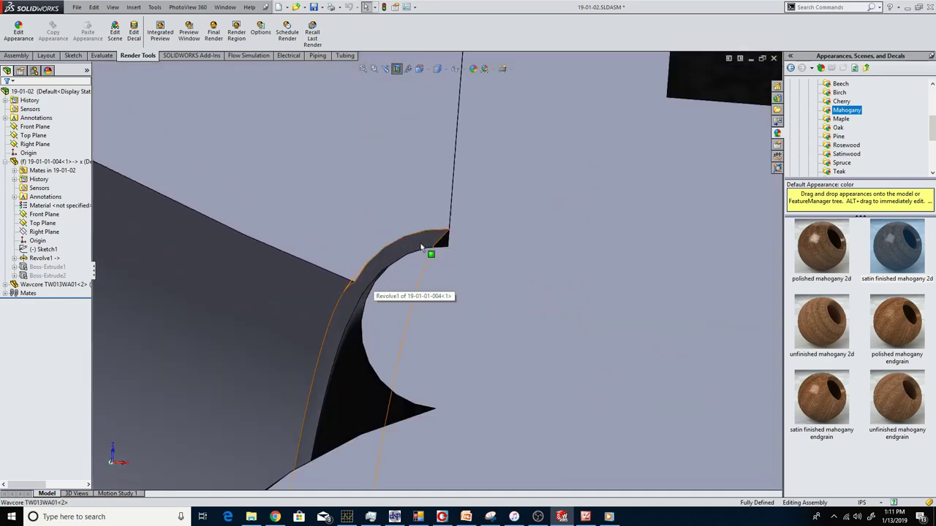
mouse_move(423, 247)
middle_mouse_down()
mouse_move(404, 255)
mouse_move(401, 285)
mouse_move(430, 271)
mouse_move(386, 307)
middle_mouse_up()
scroll(395, 307, "down", 3)
middle_click_drag(444, 311, 543, 245)
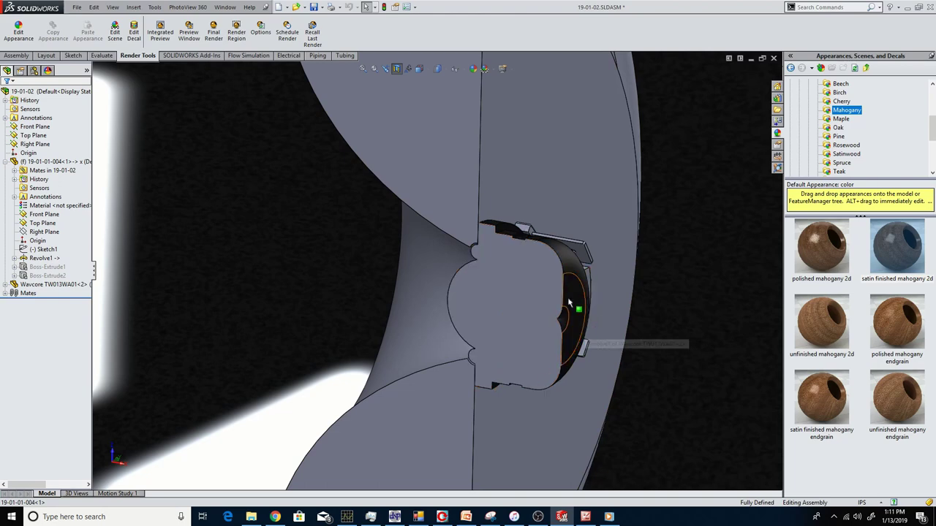
middle_click_drag(542, 283, 492, 317)
middle_click_drag(460, 235, 472, 261)
scroll(439, 235, "down", 3)
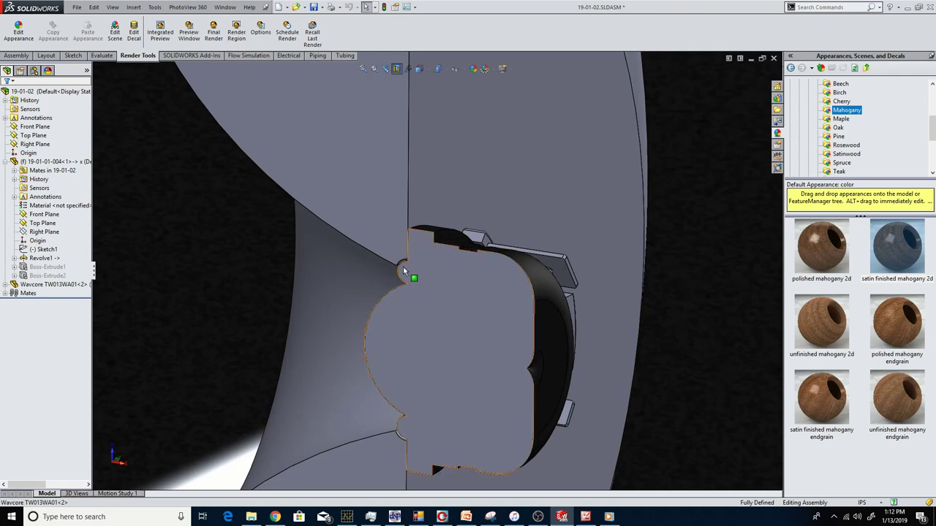
Step: Inspect the tweeter's flange, clips and rear body against the back of the sectioned disc
left_click(448, 232)
middle_click_drag(447, 232, 332, 223)
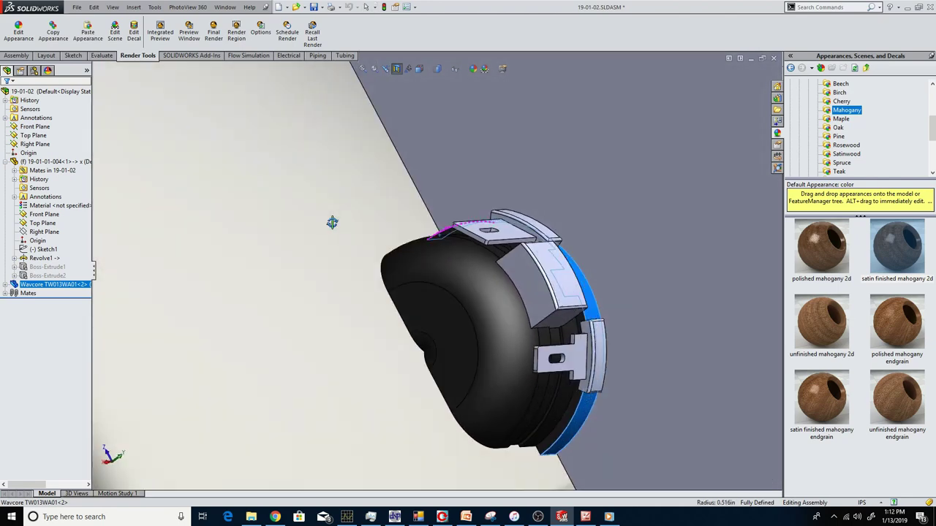
left_click(599, 348)
scroll(539, 234, "down", 3)
left_click(527, 241)
scroll(461, 272, "up", 3)
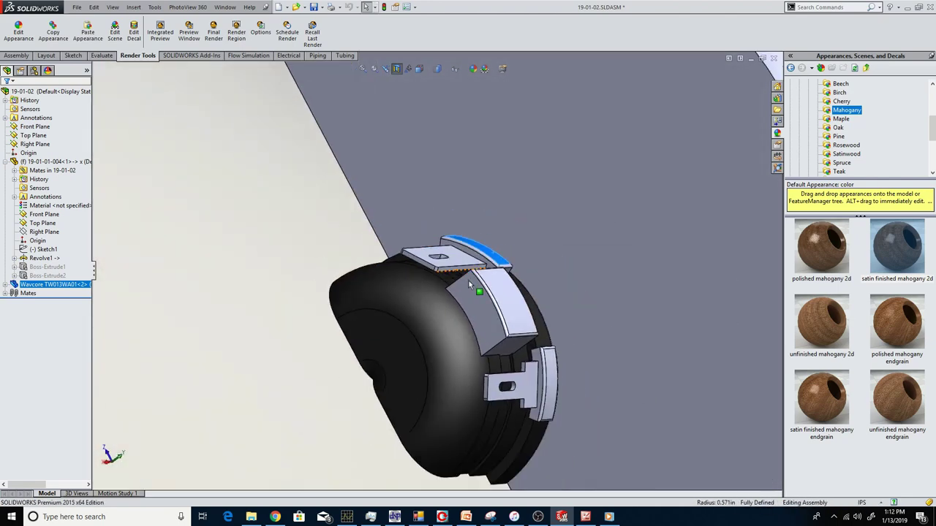
middle_click_drag(472, 281, 393, 344)
scroll(409, 286, "up", 3)
scroll(379, 288, "down", 4)
scroll(451, 295, "up", 4)
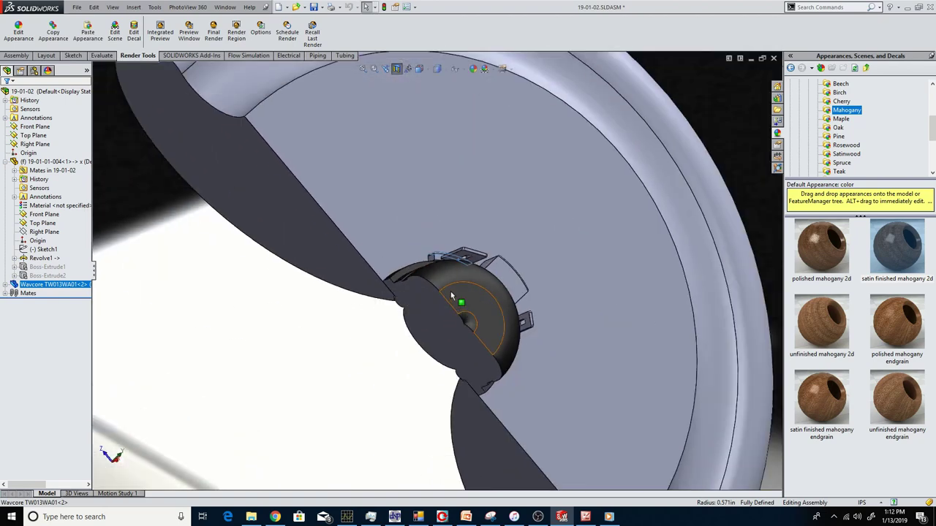
scroll(453, 292, "down", 2)
left_click(455, 293)
scroll(453, 293, "up", 5)
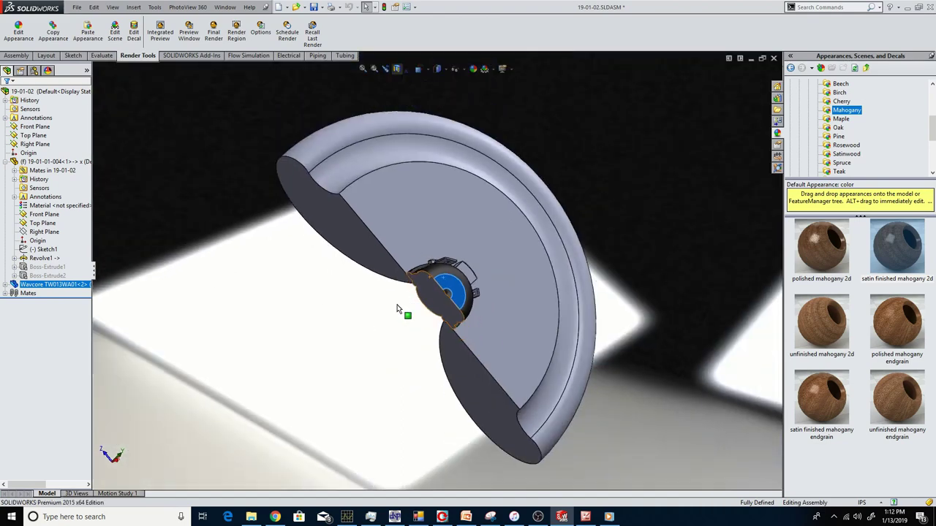
middle_click_drag(397, 308, 472, 232)
scroll(483, 286, "down", 3)
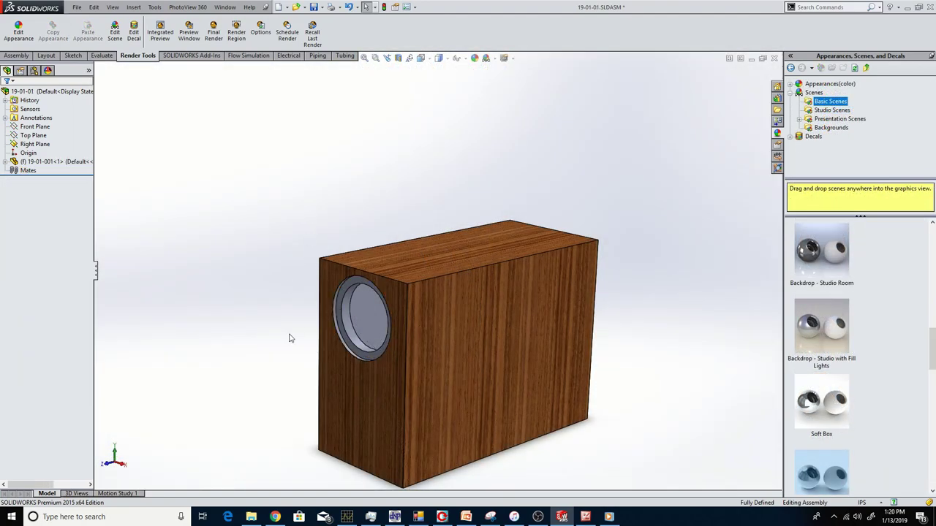
Step: Insert assembly 19-01-02 into assembly 19-01-01 and place it above the front of the wooden cabinet
mouse_move(290, 337)
middle_mouse_down()
mouse_move(312, 311)
mouse_move(294, 356)
mouse_move(313, 312)
mouse_move(294, 341)
middle_mouse_up()
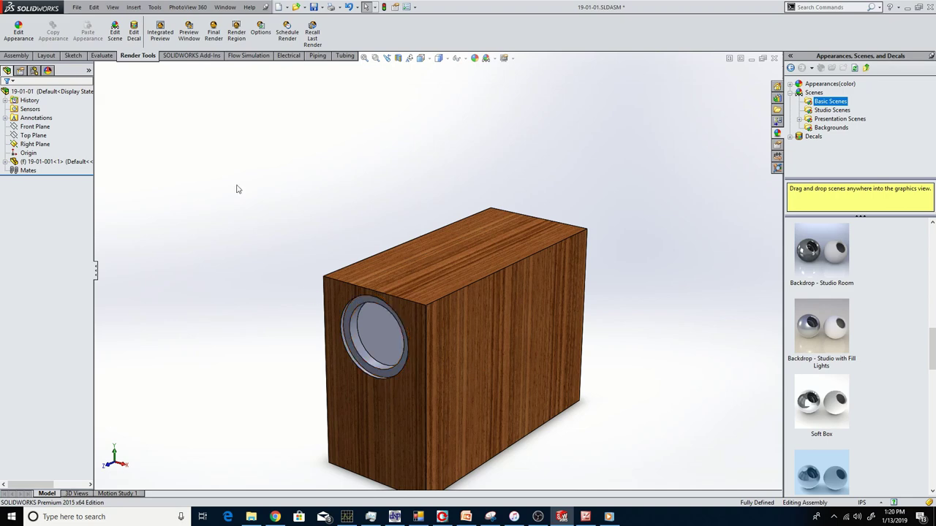
left_click(16, 56)
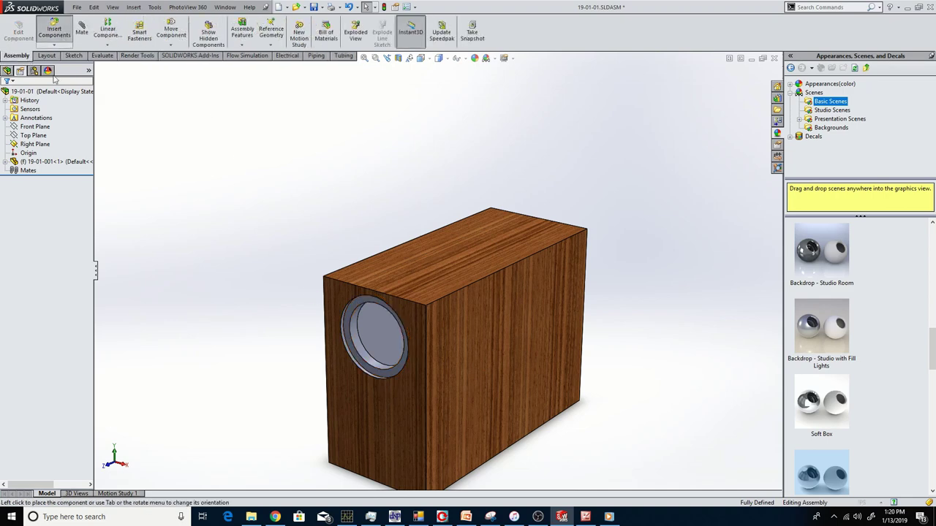
left_click(54, 32)
left_click(42, 268)
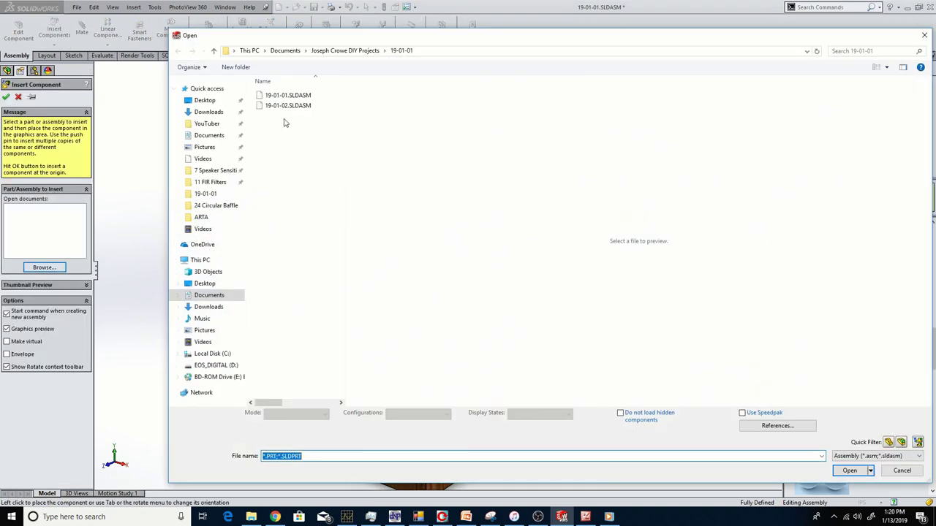
left_click(288, 105)
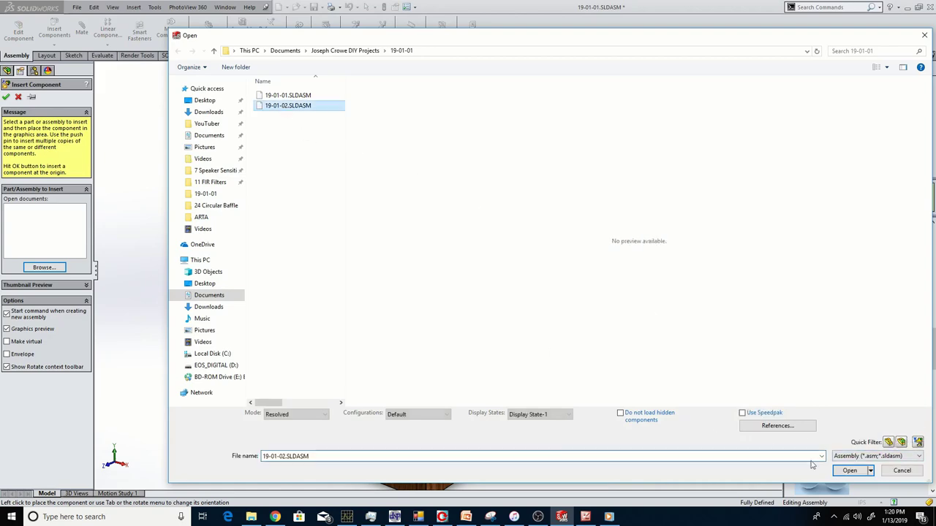
left_click(849, 470)
left_click(387, 208)
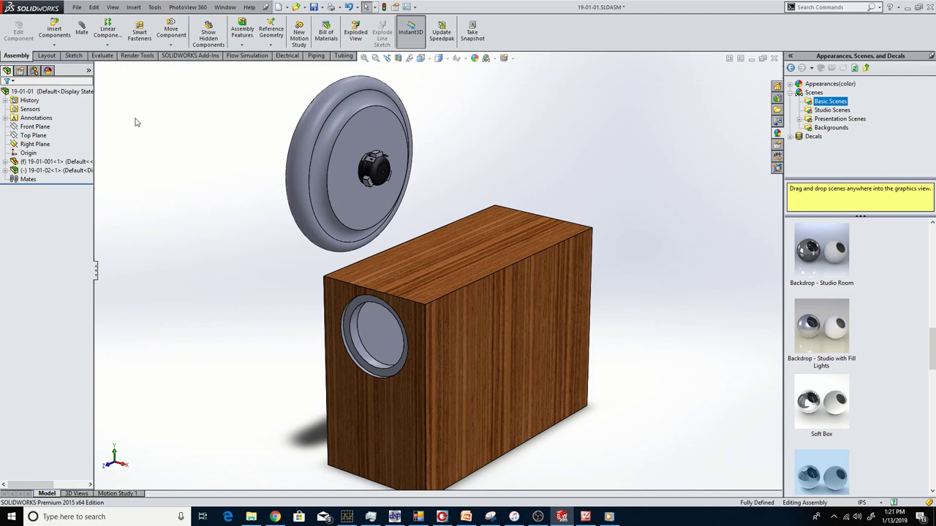
Step: Show the reference planes and mate the Front Plane of subassembly 19-01-02 coincident with the main assembly's Right Plane
left_click(37, 144)
left_click(201, 158)
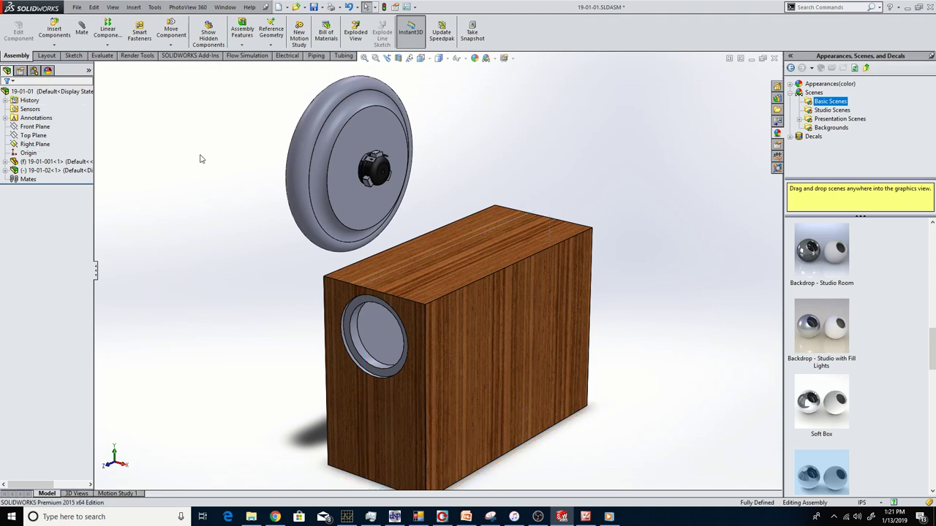
left_click(113, 6)
left_click(139, 95)
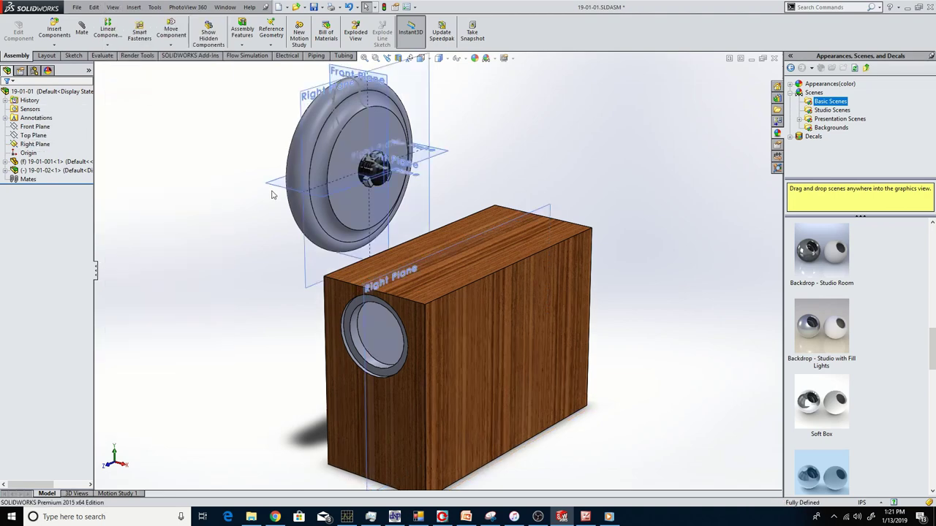
left_click(376, 207)
right_click(387, 208)
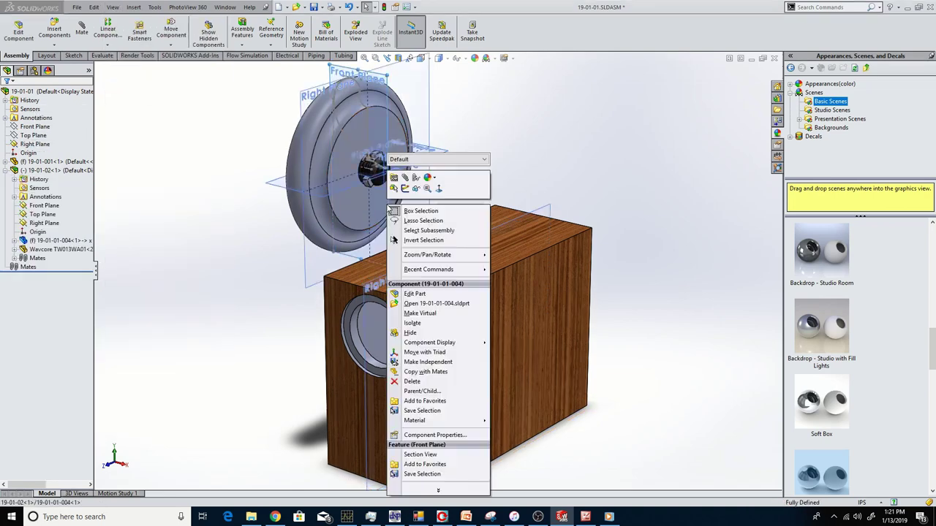
left_click(393, 188)
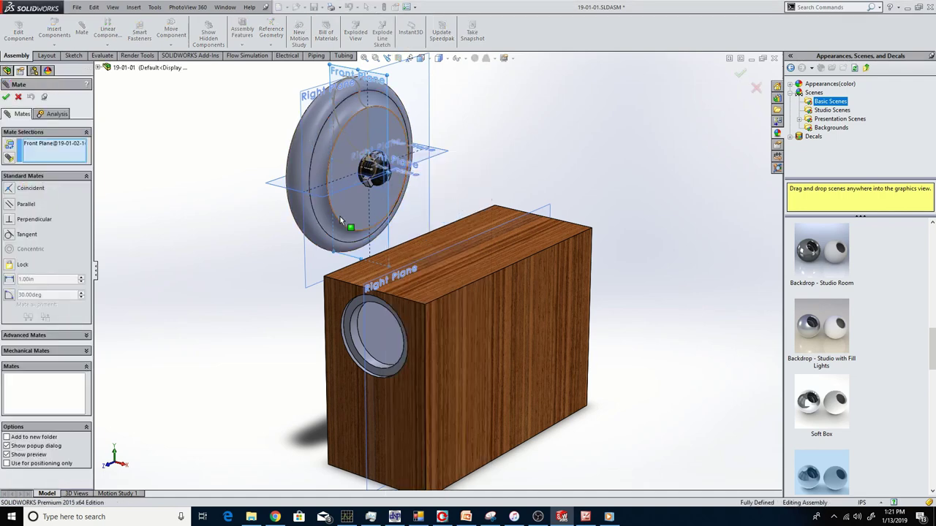
left_click(457, 243)
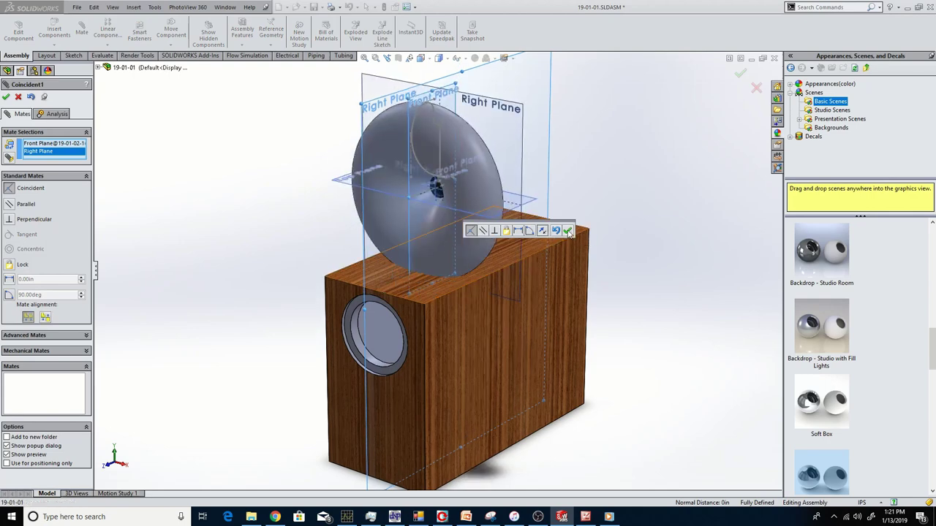
left_click(568, 231)
left_click(6, 97)
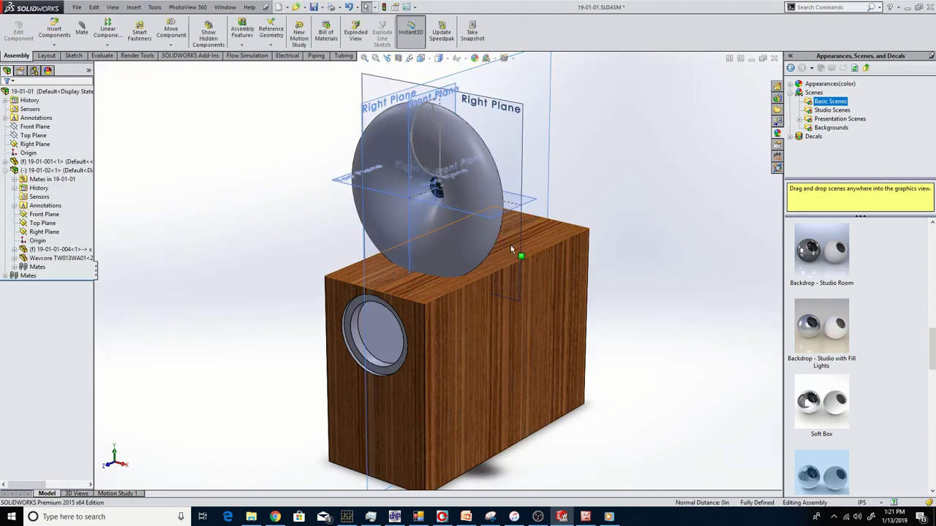
Step: Mate the cabinet's front face coincident with the Right Plane of subassembly 19-01-02
left_click(417, 314)
left_click(524, 260)
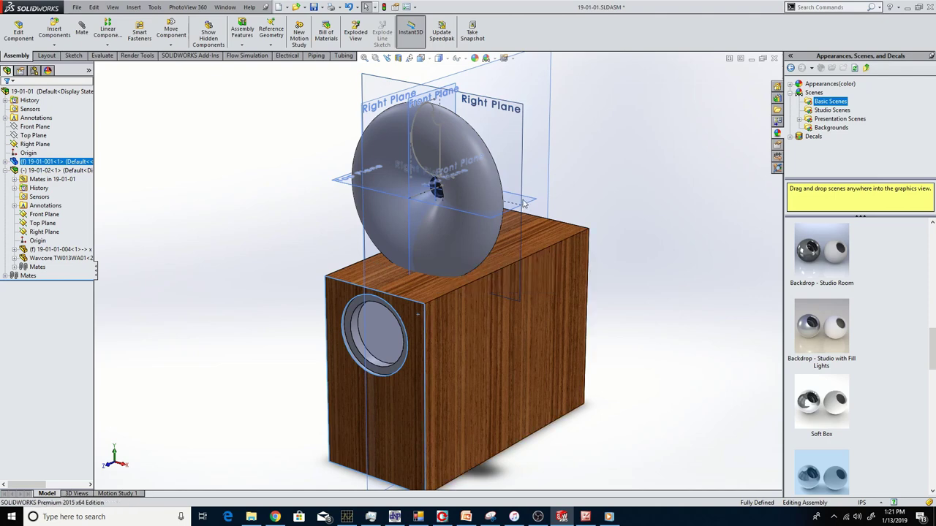
left_click(465, 222)
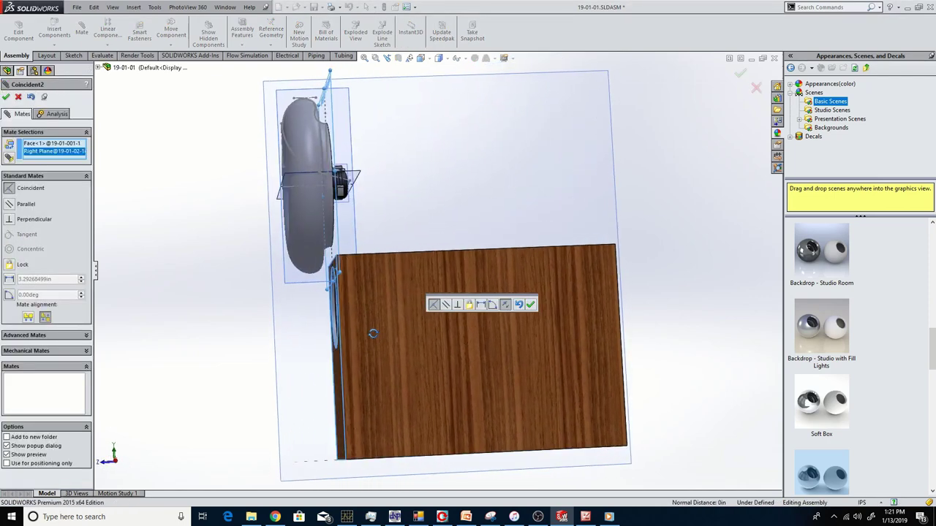
middle_click_drag(378, 335, 389, 351)
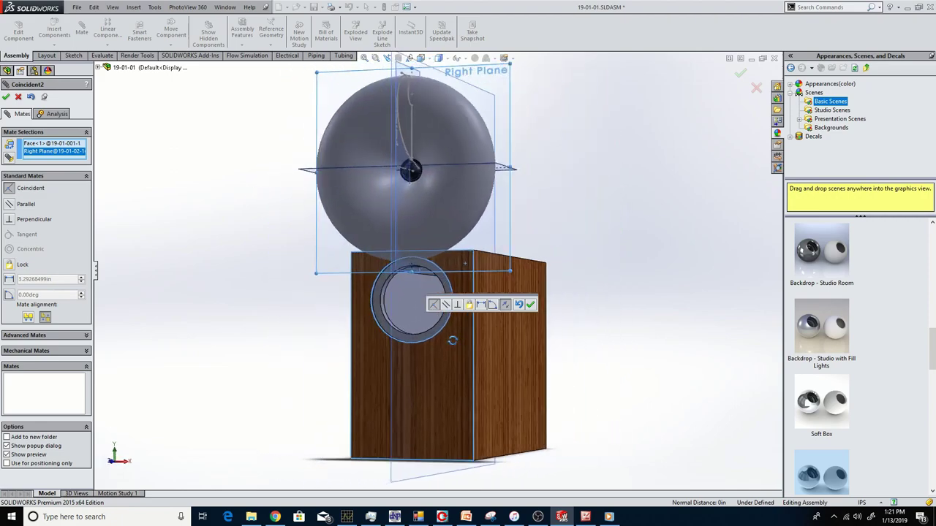
middle_click_drag(457, 339, 371, 367)
left_click(530, 304)
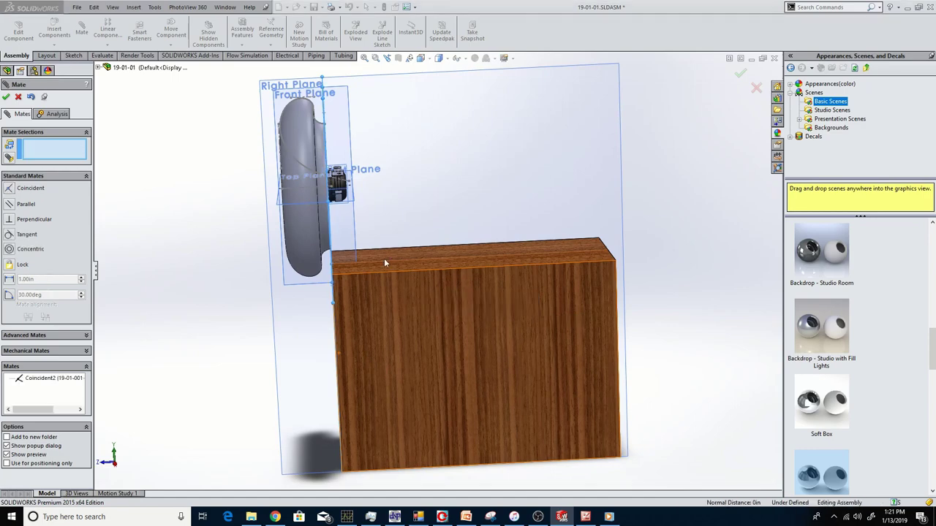
Step: Add a 2.75 in distance mate between the disc subassembly's Top Plane and the cabinet's top face
scroll(415, 211, "down", 2)
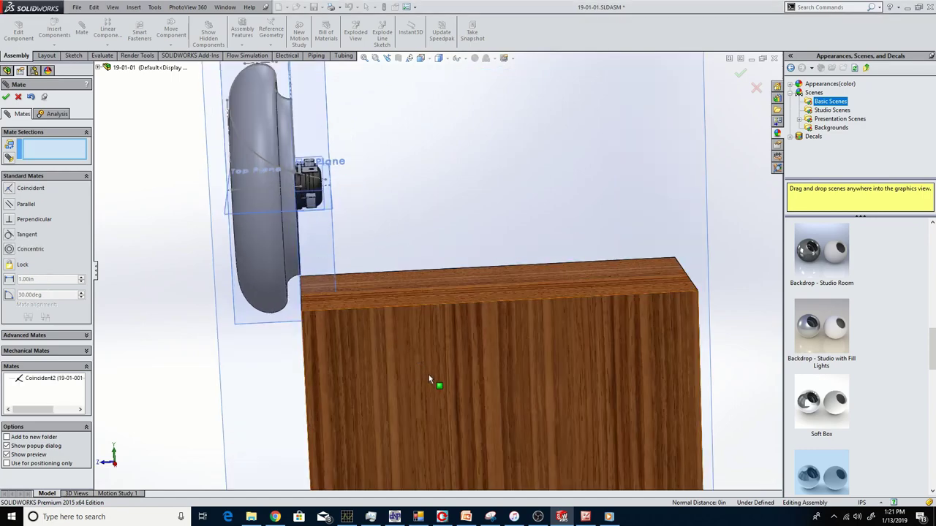
middle_click_drag(439, 379, 361, 219)
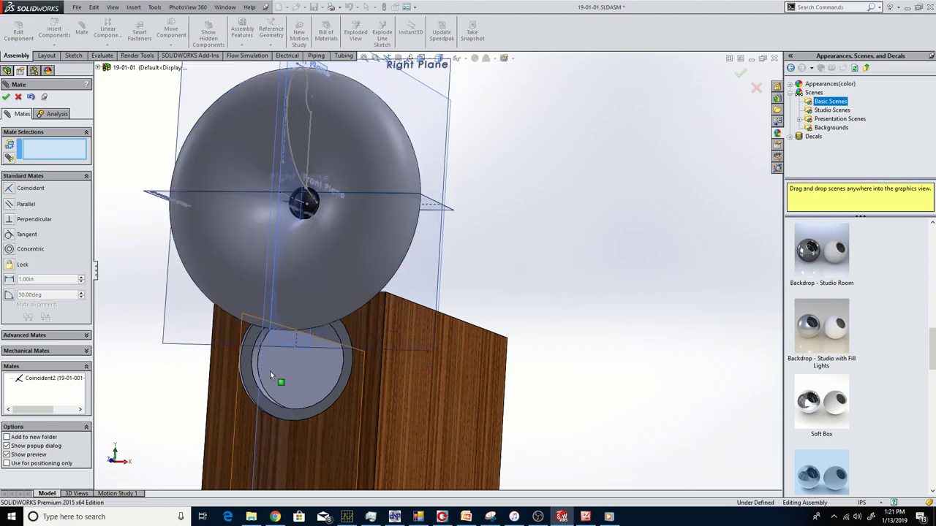
middle_click_drag(262, 379, 248, 407)
scroll(386, 263, "up", 2)
scroll(400, 261, "down", 1)
left_click_drag(400, 262, 419, 217)
left_click(463, 199)
middle_click_drag(468, 204, 479, 370)
left_click(465, 357)
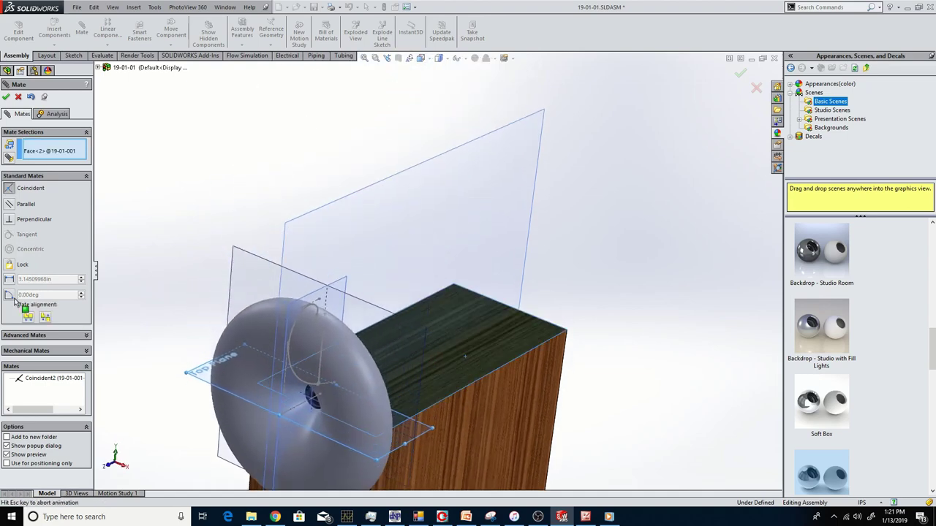
left_click(9, 278)
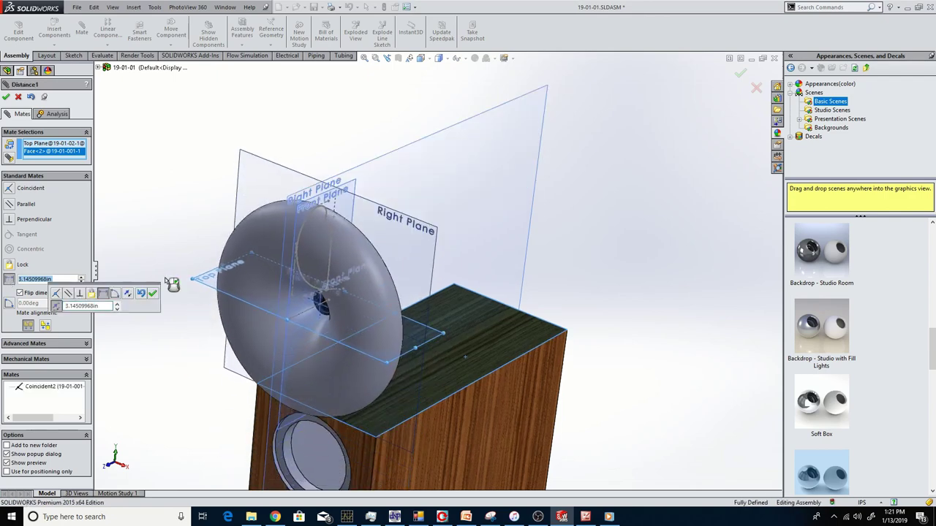
middle_click_drag(290, 346, 314, 246)
scroll(335, 336, "up", 1)
scroll(351, 377, "down", 2)
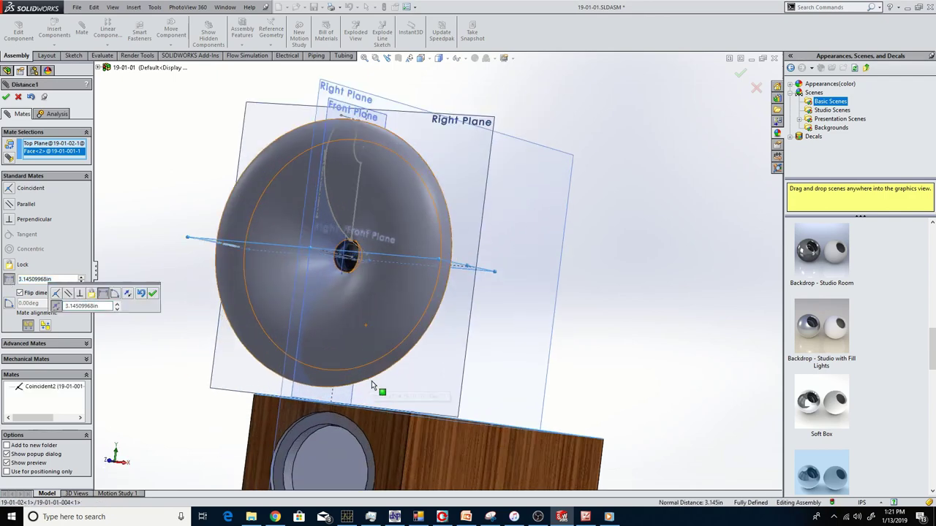
scroll(369, 335, "down", 2)
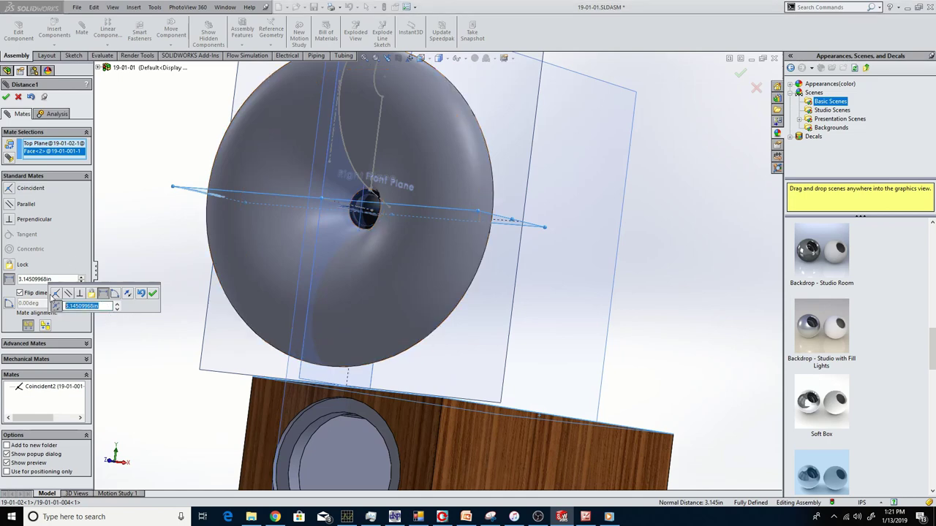
key("Return")
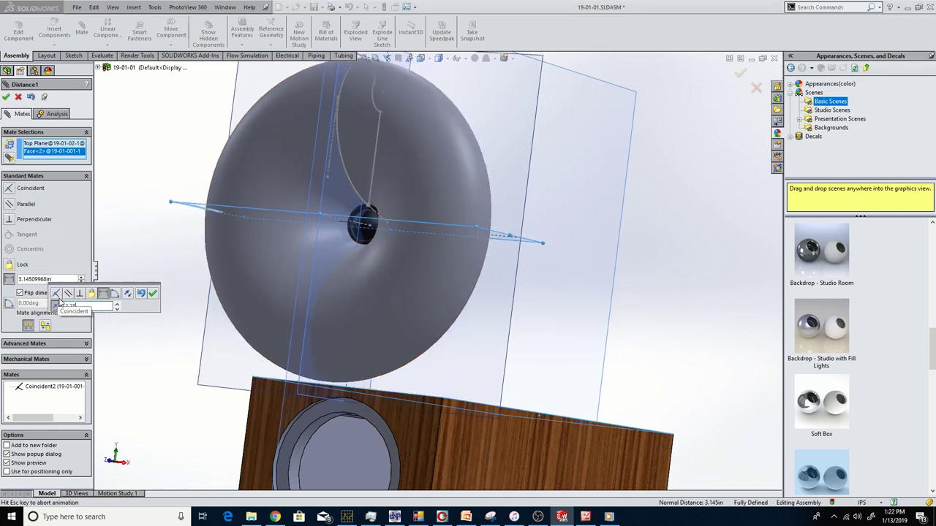
middle_click_drag(326, 356, 267, 358)
left_click(7, 97)
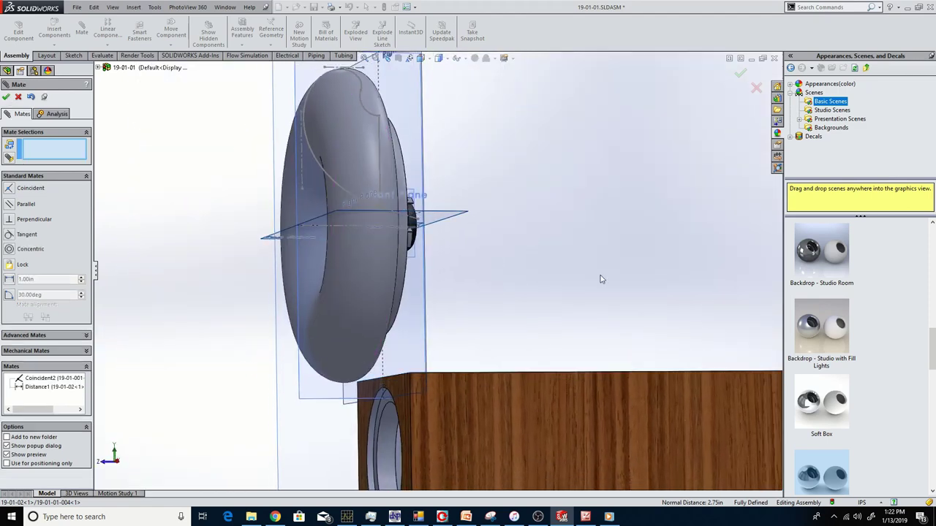
Step: Finish mating and hide the reference planes in the assembly
key("ctrl+7")
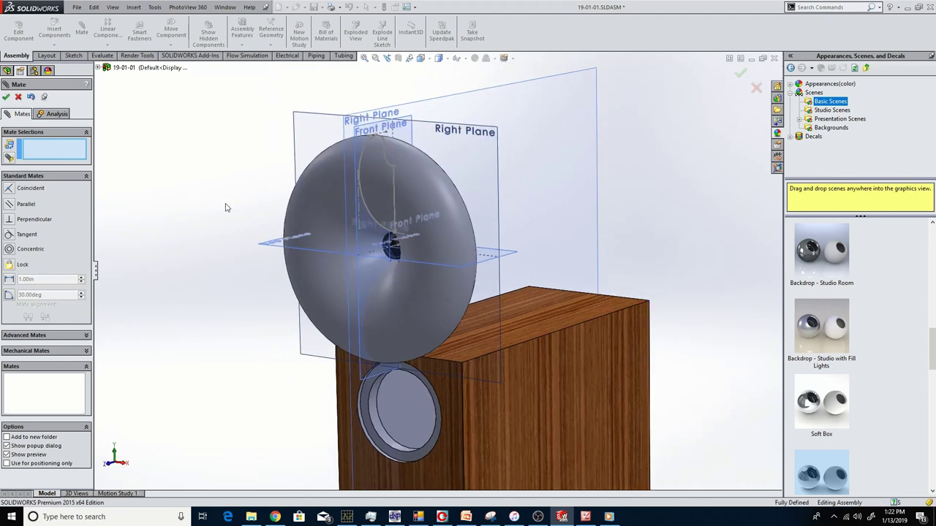
left_click(7, 97)
left_click(113, 7)
left_click(132, 96)
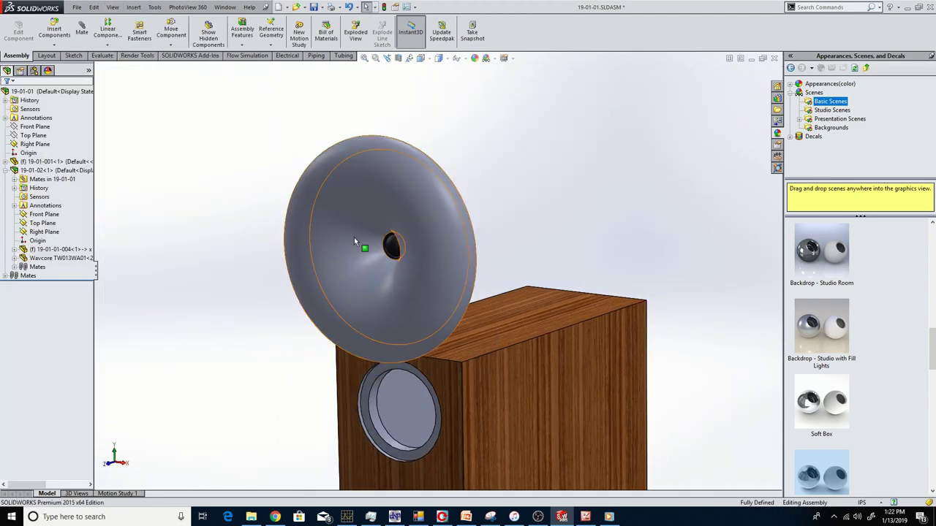
scroll(357, 380, "up", 3)
scroll(524, 267, "down", 3)
scroll(402, 320, "up", 3)
scroll(402, 319, "down", 2)
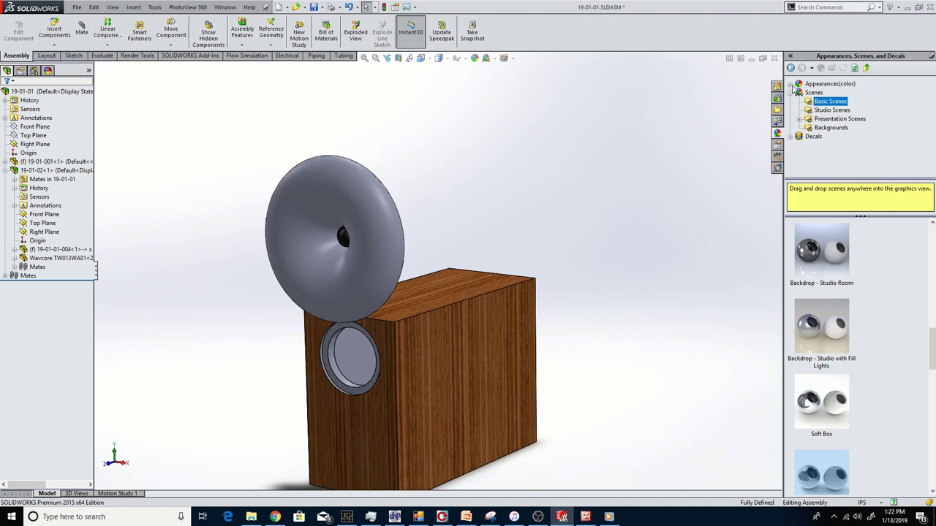
Step: Apply the polished walnut 2d appearance from the organic wood library to the disc
left_click(790, 84)
scroll(921, 128, "down", 2)
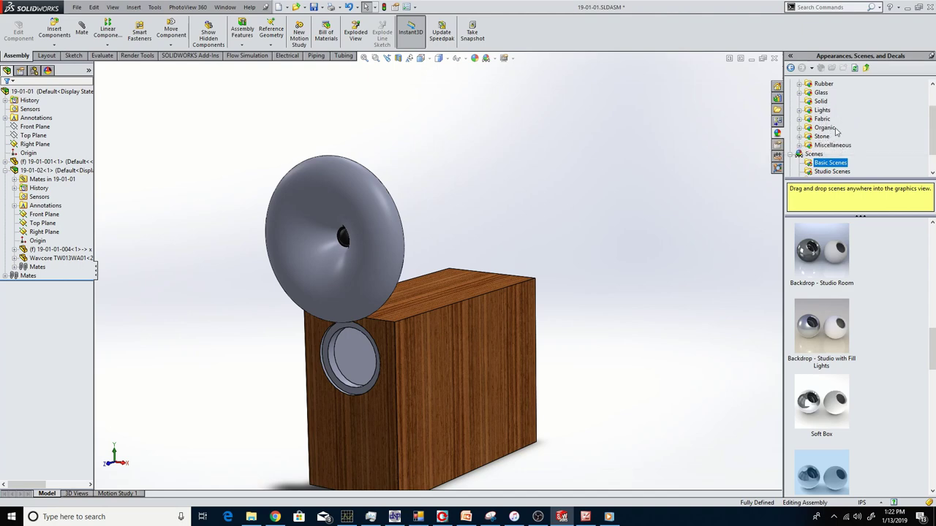
left_click(833, 129)
left_click(800, 129)
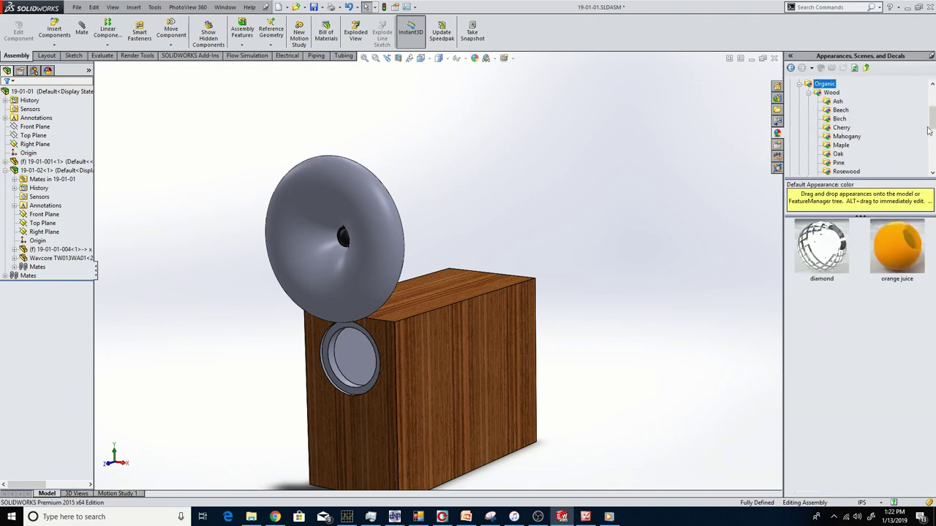
left_click_drag(931, 124, 932, 131)
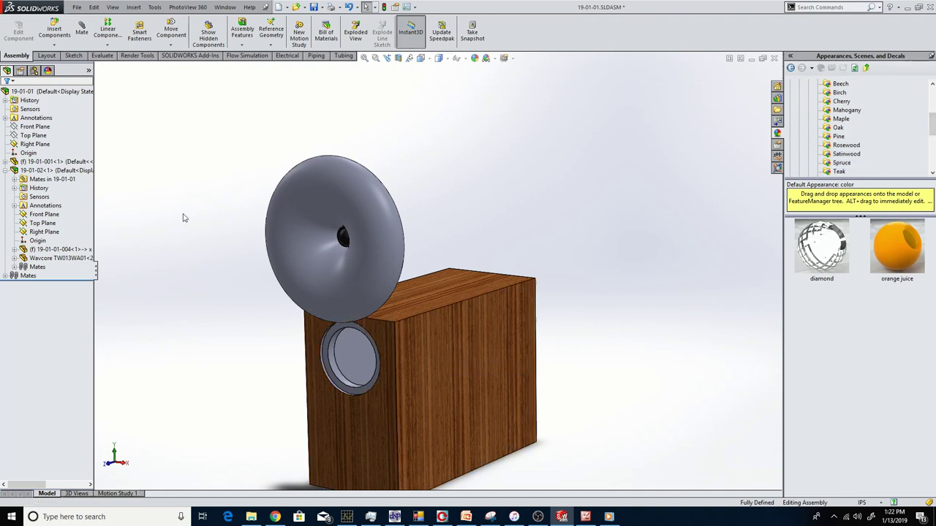
left_click(47, 71)
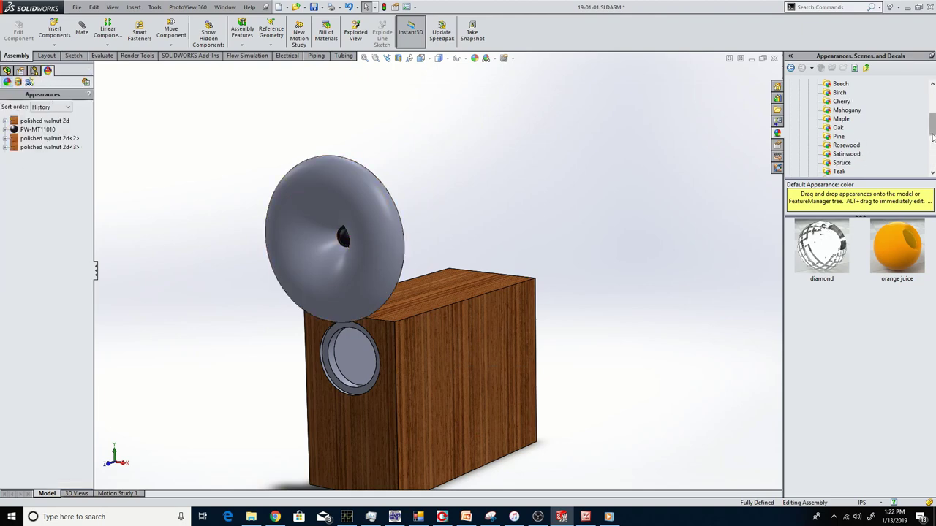
left_click_drag(932, 131, 932, 140)
left_click(842, 144)
left_click_drag(821, 247, 380, 249)
left_click(381, 247)
scroll(258, 260, "up", 3)
scroll(447, 239, "down", 6)
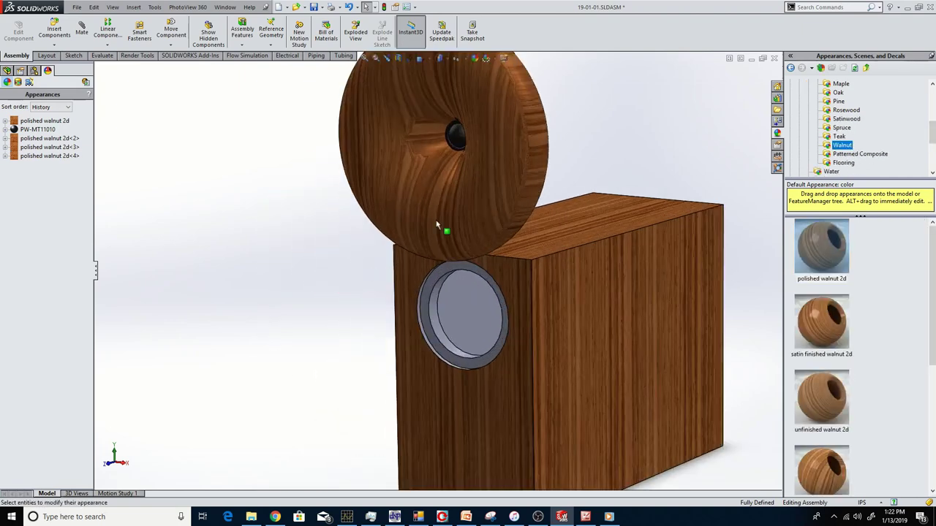
Step: Render a PhotoView 360 preview of the walnut disc and cabinet seen from the front corner
scroll(401, 266, "up", 3)
middle_click_drag(401, 266, 491, 299)
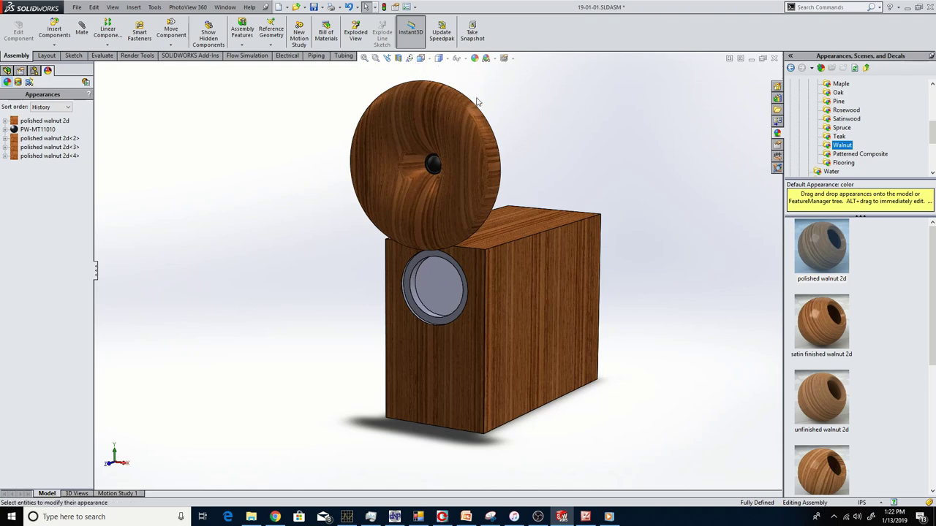
left_click(137, 56)
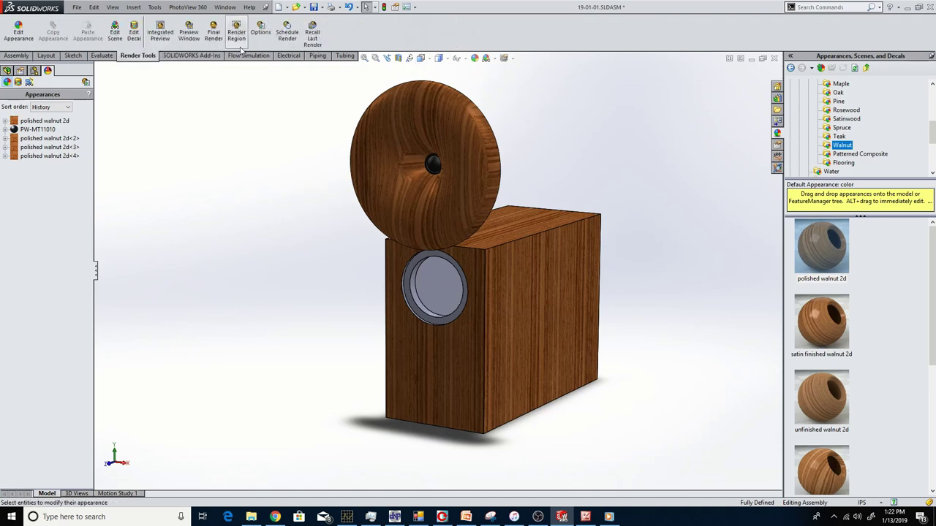
left_click(190, 38)
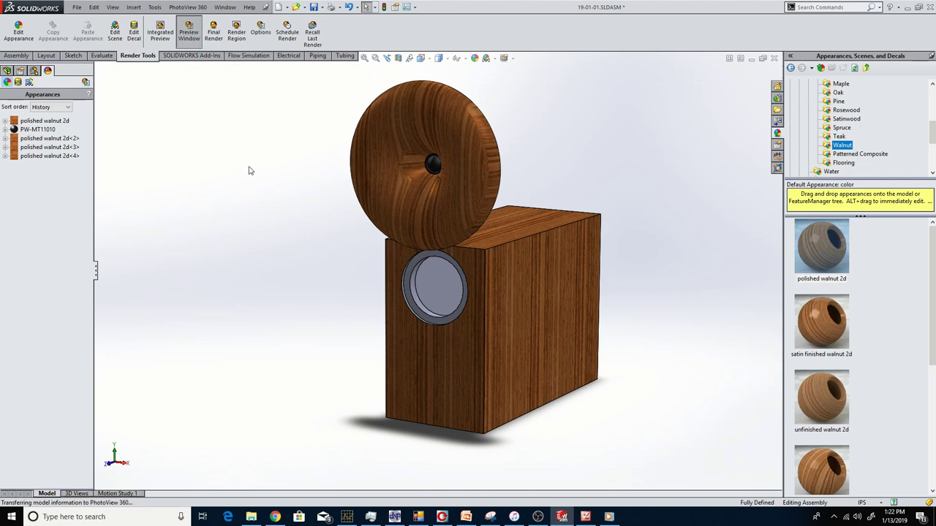
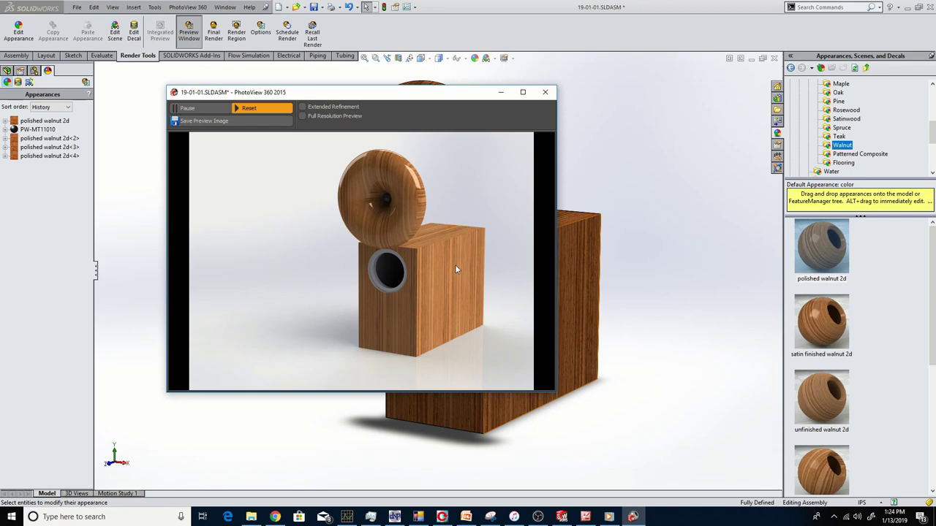
left_click(507, 96)
left_click(548, 92)
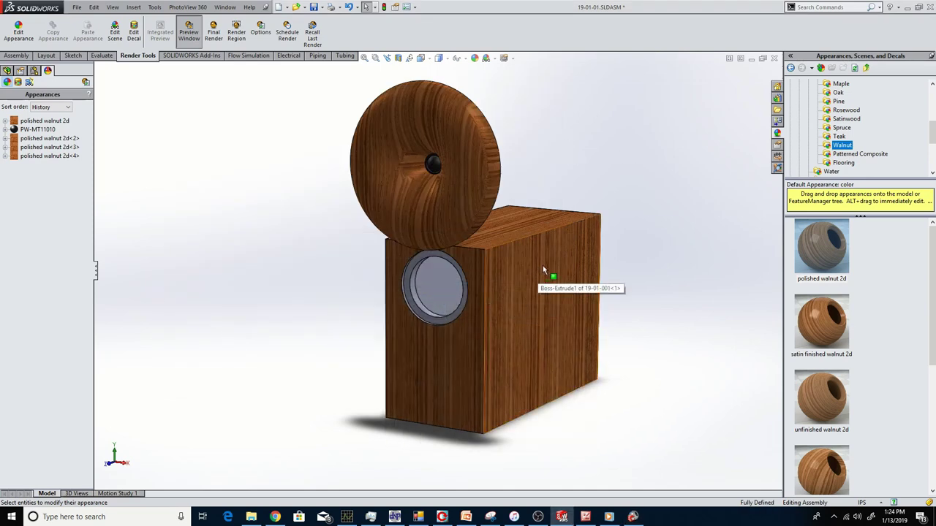
Step: Examine the disc's back and the cabinet's rear corner in the model and in the rendered preview
middle_click_drag(338, 210, 400, 125)
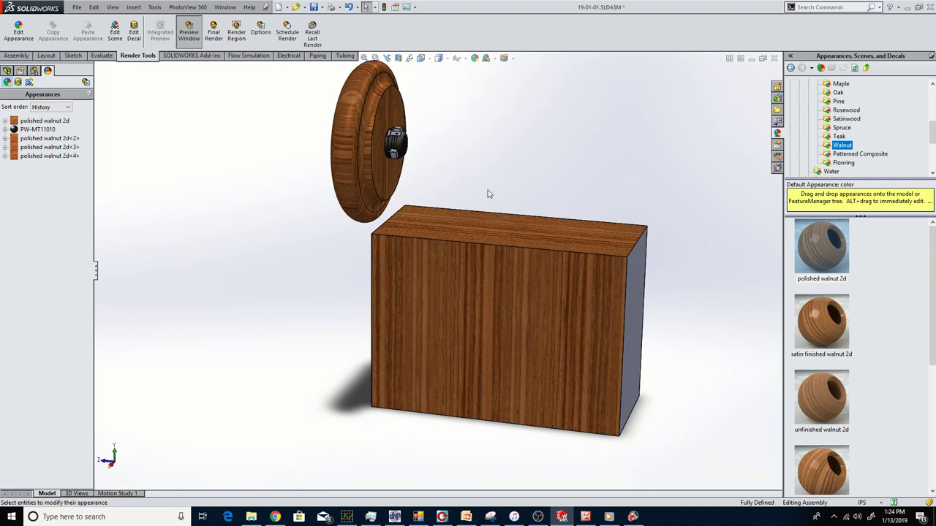
middle_click_drag(482, 129, 469, 159)
scroll(469, 158, "up", 1)
key("alt+Tab")
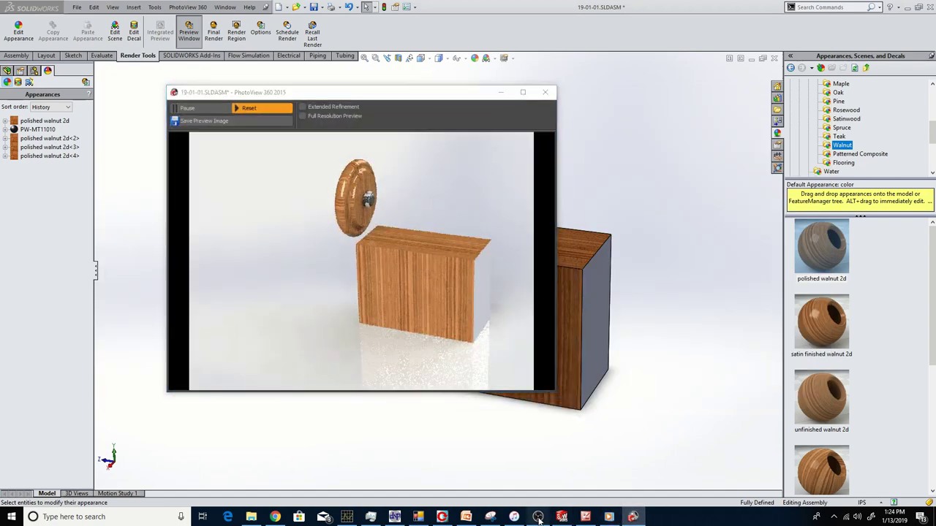
key("alt+Tab")
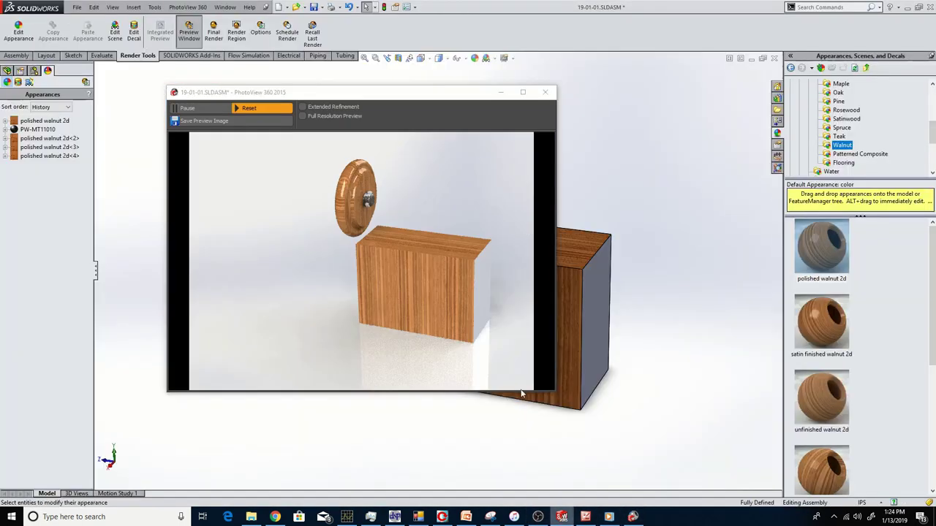
left_click(561, 516)
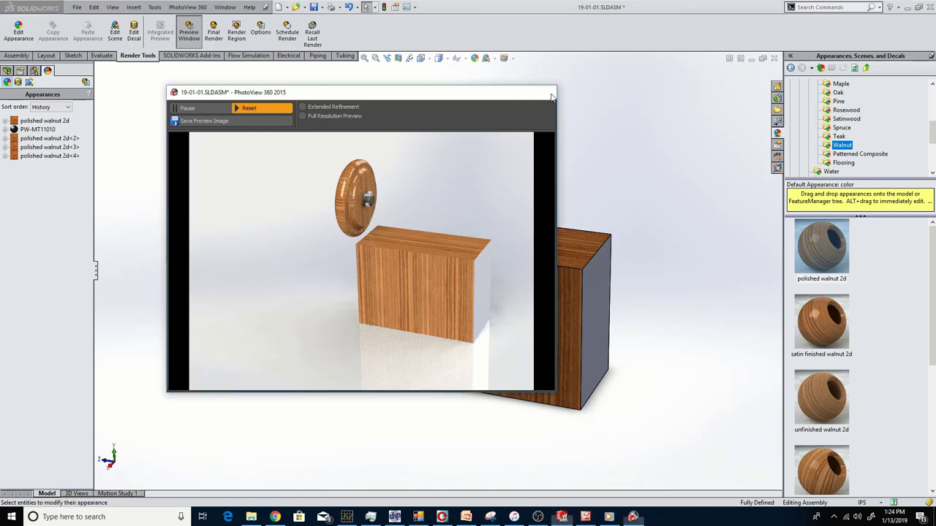
Step: Close the rendered preview and open the disc-and-tweeter subassembly 19-01-02 in its own window
left_click(545, 92)
scroll(411, 150, "down", 5)
left_click(390, 138)
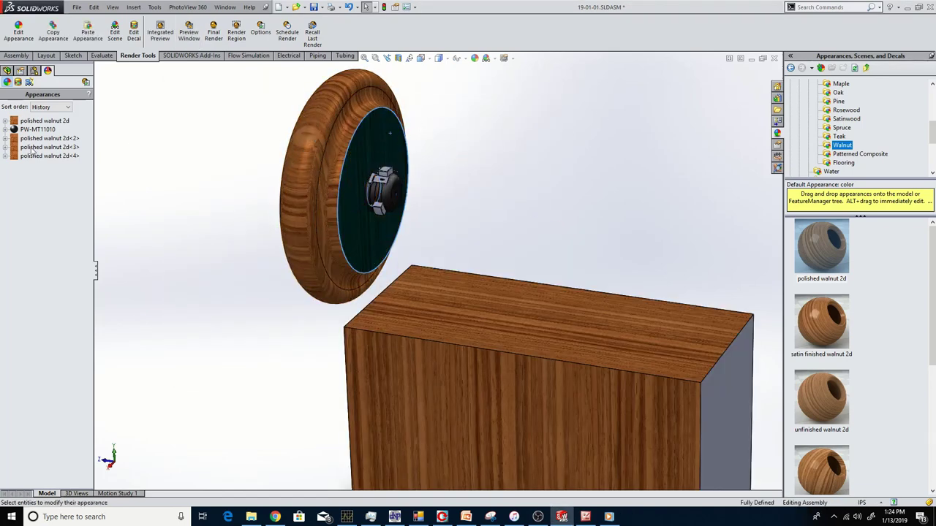
left_click(7, 70)
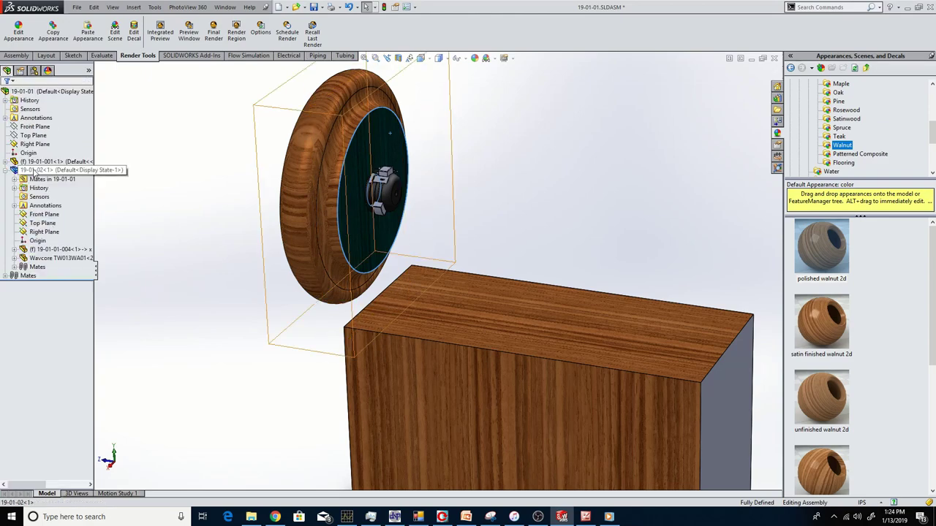
left_click(36, 170)
left_click(37, 162, "ctrl")
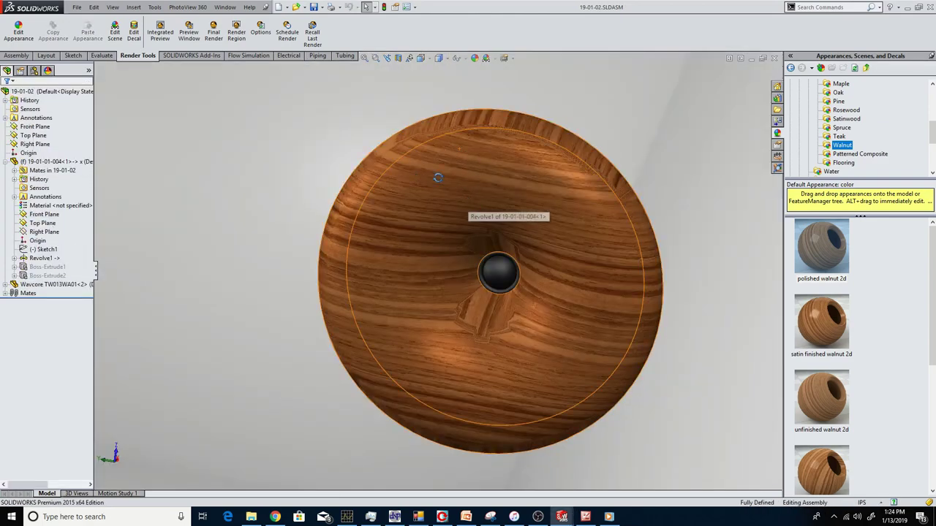
Step: Apply the 3 Point Faded scene from the basic scenes library to the disc-and-tweeter subassembly
middle_click_drag(438, 178, 350, 178)
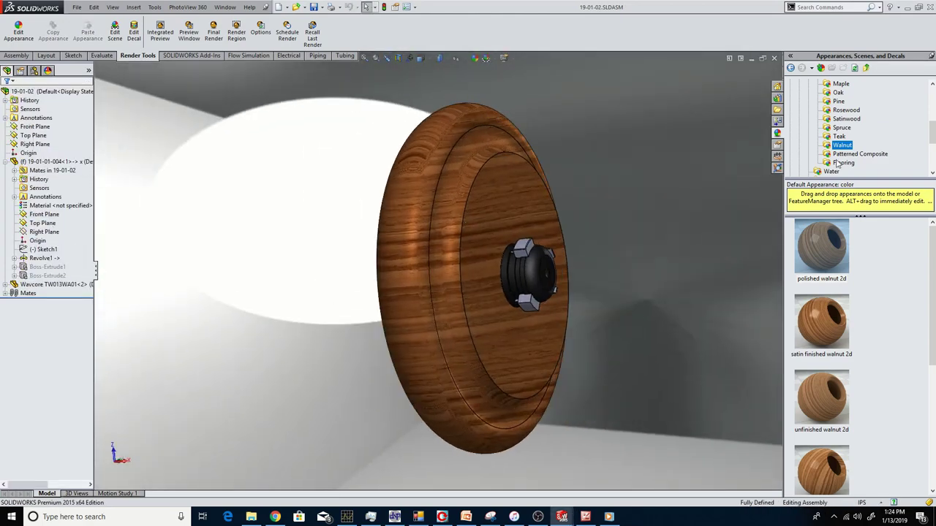
scroll(842, 149, "down", 5)
left_click(819, 138)
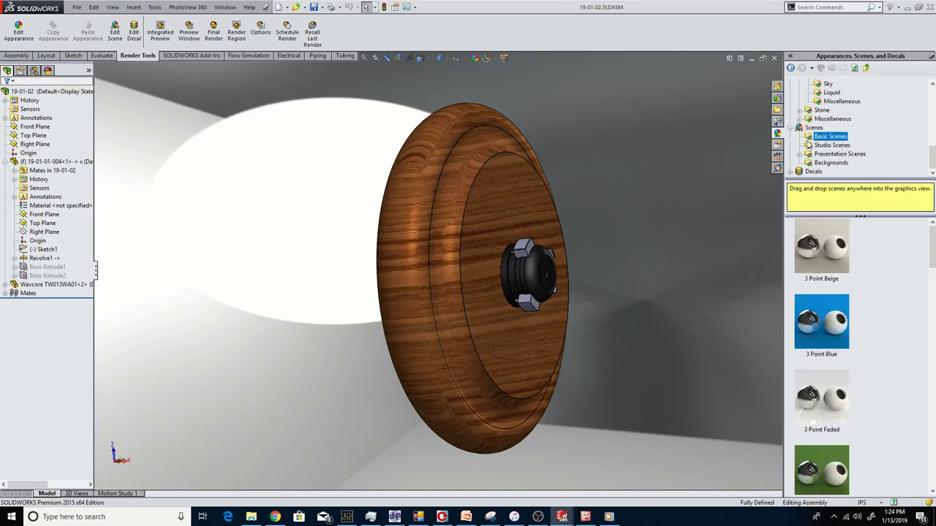
left_click_drag(837, 397, 643, 322)
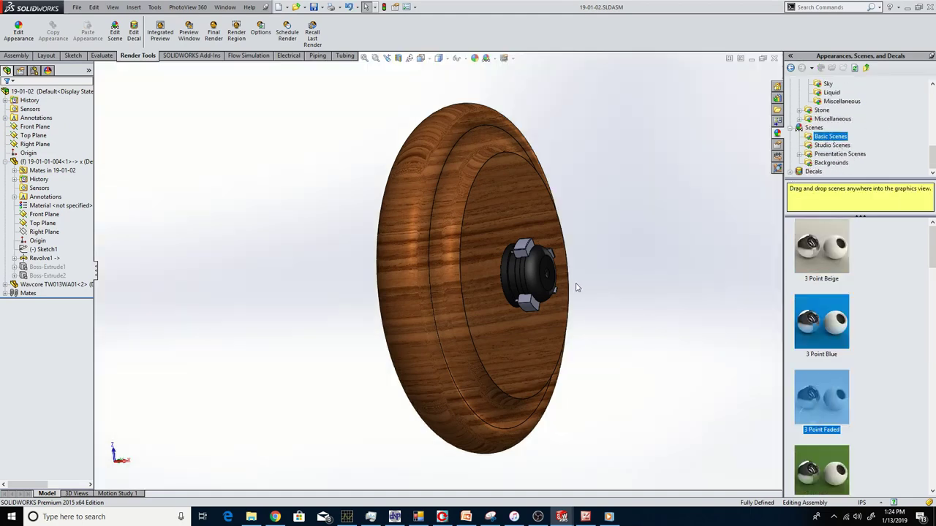
Step: Check the diameter of the circular edge around the disc's flat tweeter-side face and call up the mass properties
middle_click_drag(577, 287, 175, 190)
scroll(438, 238, "up", 2)
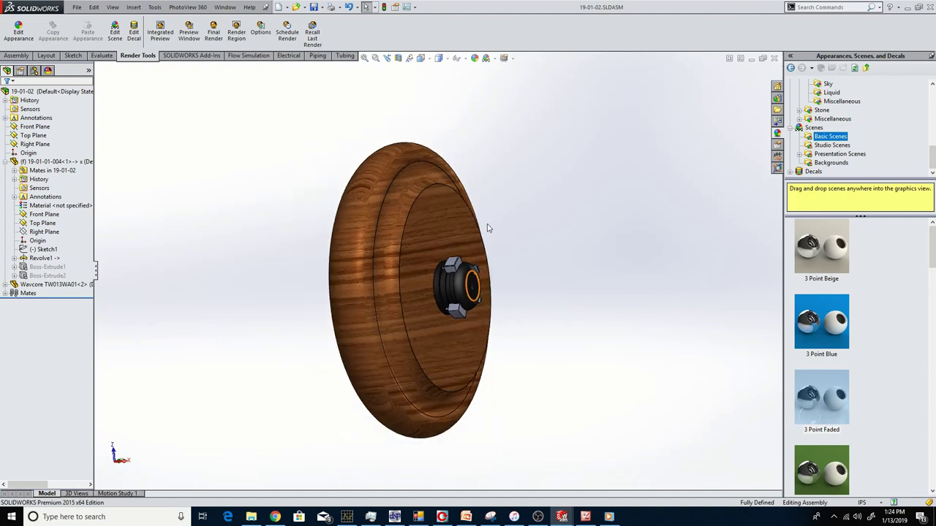
middle_click_drag(487, 225, 418, 190)
left_click(429, 185)
left_click(154, 8)
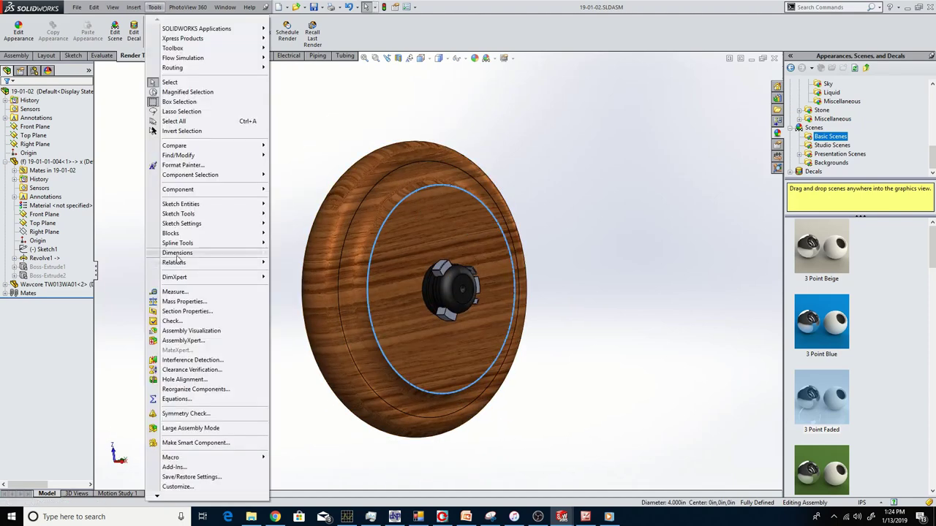
left_click(187, 300)
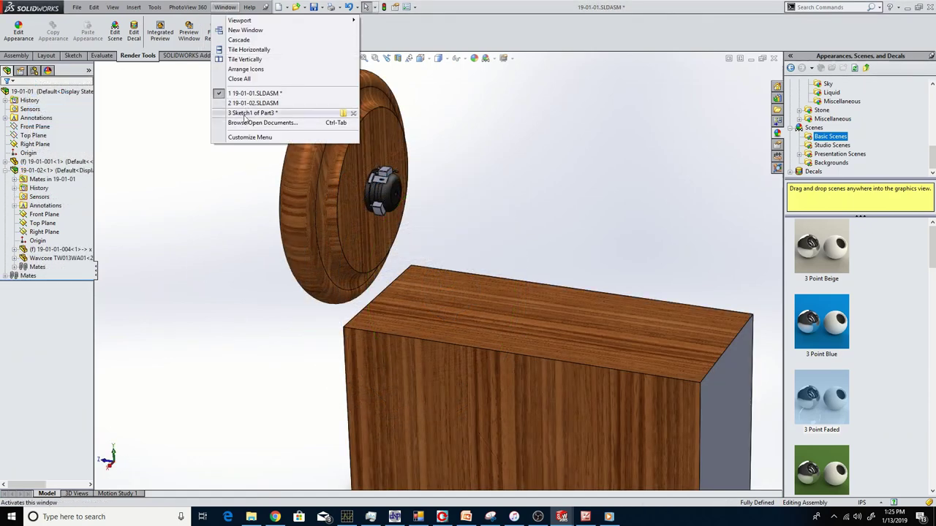
Step: Switch to Sketch1 of Part3 and draw a horizontal construction line from the origin to the ellipse's right-hand vertex
left_click(249, 113)
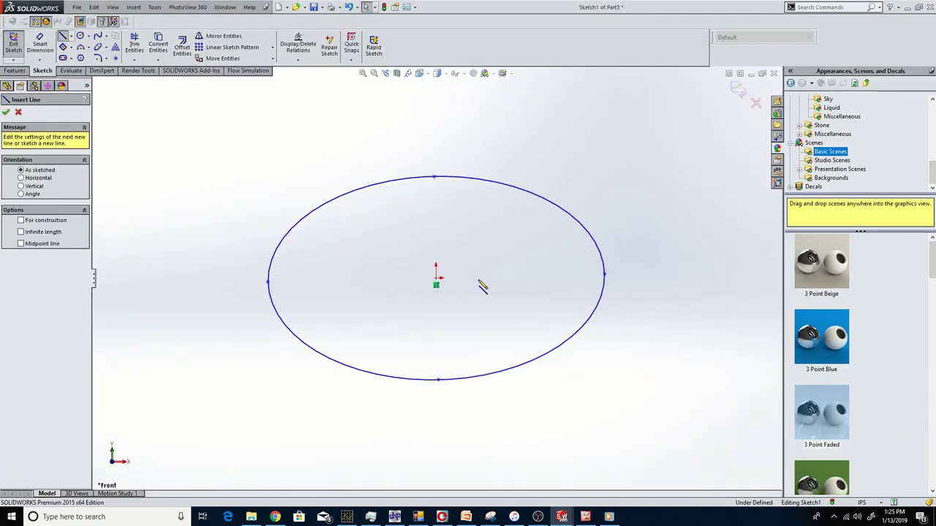
mouse_move(436, 278)
left_mouse_down()
mouse_move(576, 288)
mouse_move(604, 277)
left_mouse_up()
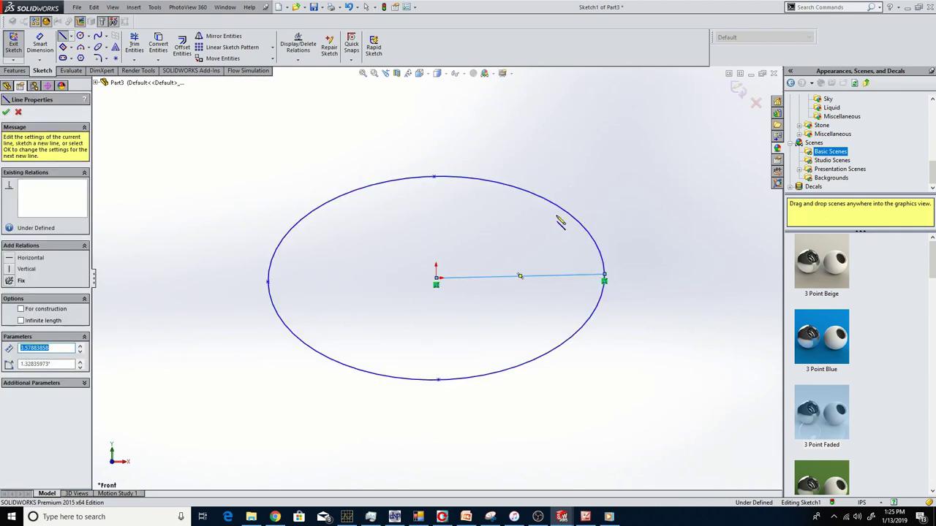
left_click(21, 309)
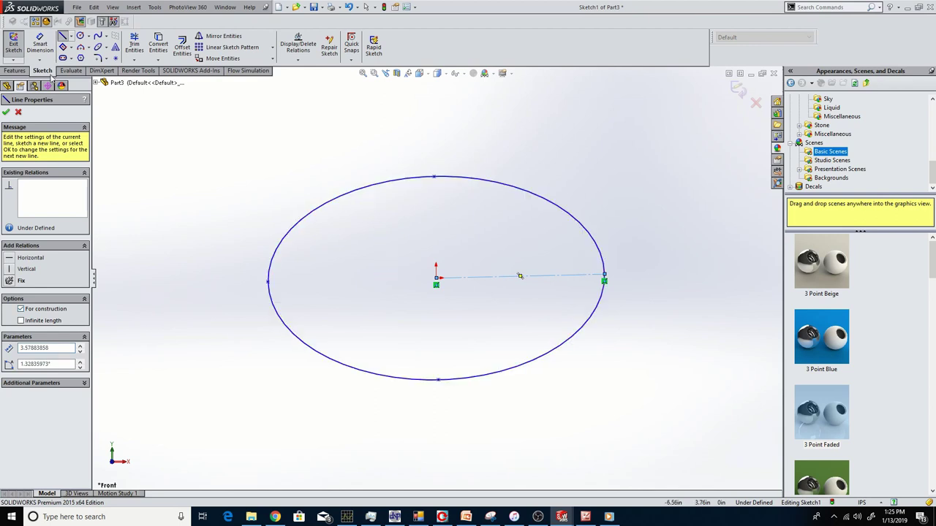
left_click(12, 259)
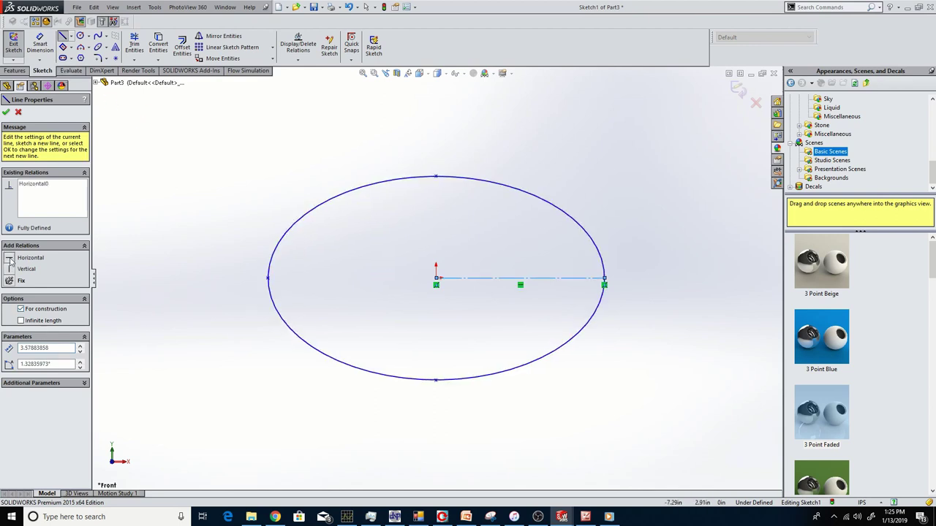
Step: Dimension the distance from the origin to the ellipse's upper vertex as 2 in
left_click(40, 43)
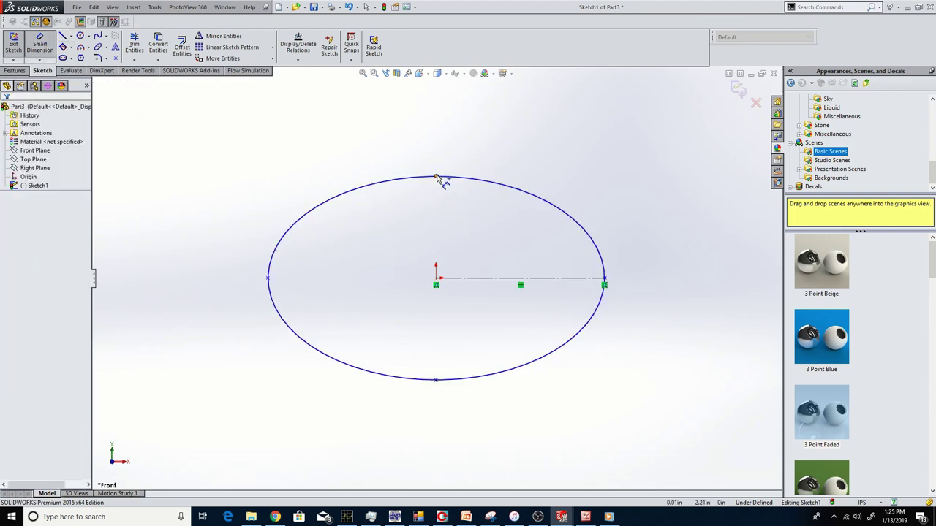
left_click(436, 177)
left_click(435, 278)
left_click(412, 235)
type("2")
key("Return")
left_click(365, 128)
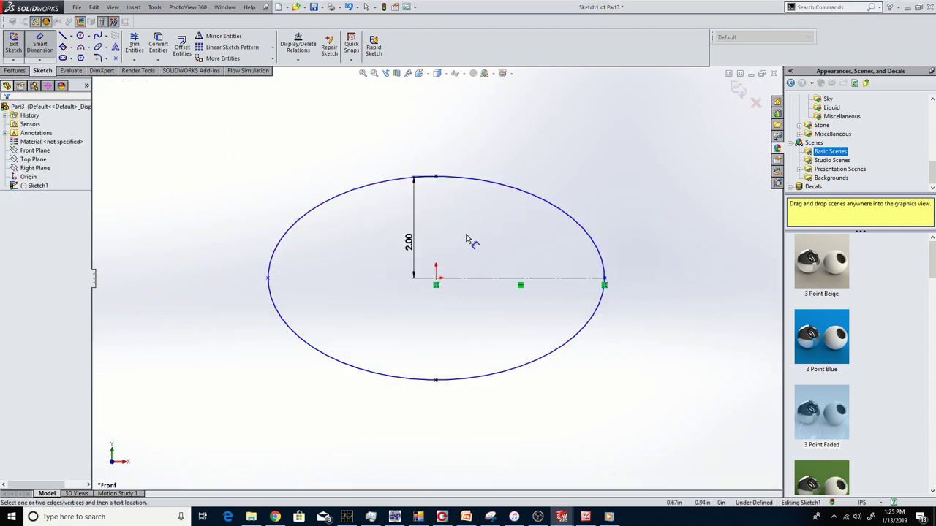
Step: Dimension the distance from the origin to the ellipse's right-hand vertex as 3.24 in
left_click(435, 278)
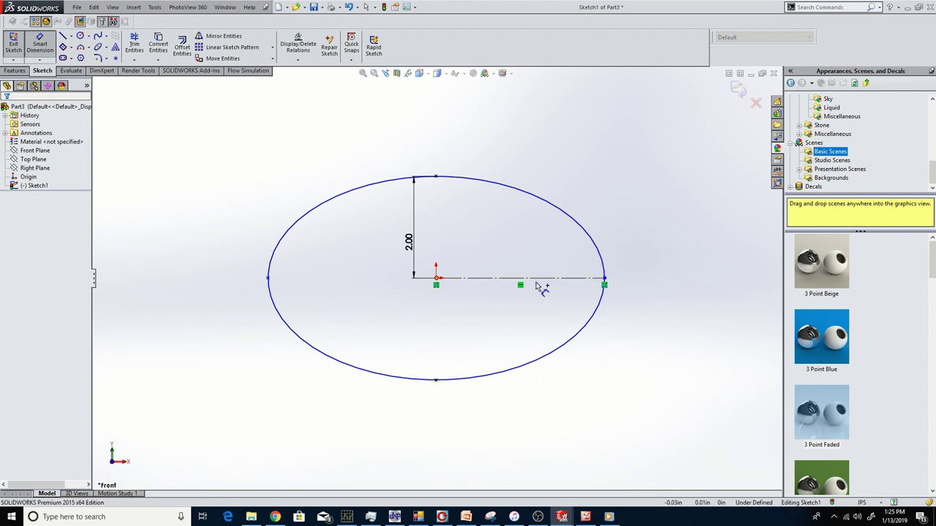
left_click(604, 277)
left_click(531, 157)
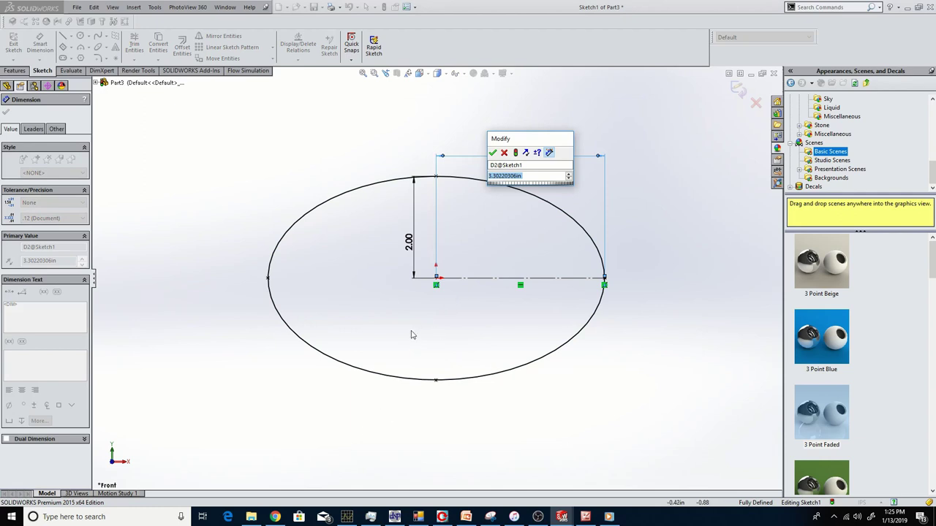
type("2")
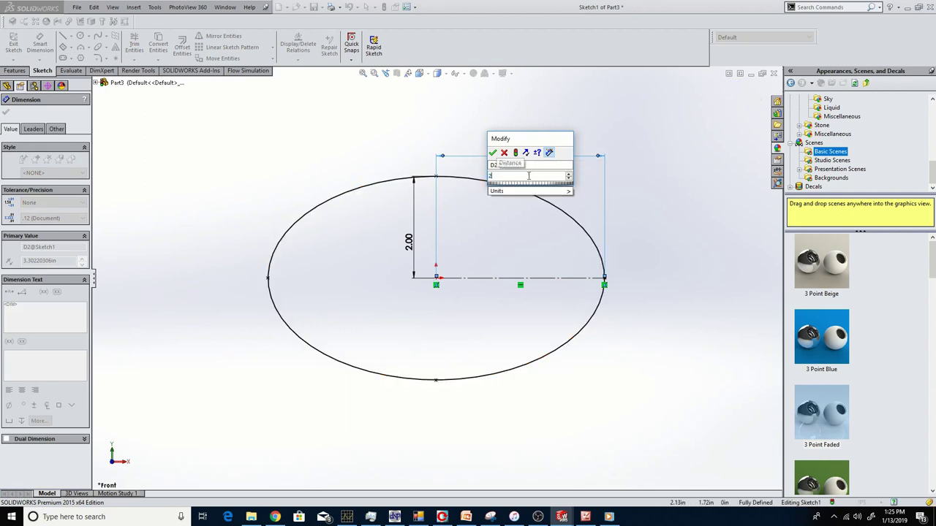
type("*1.6")
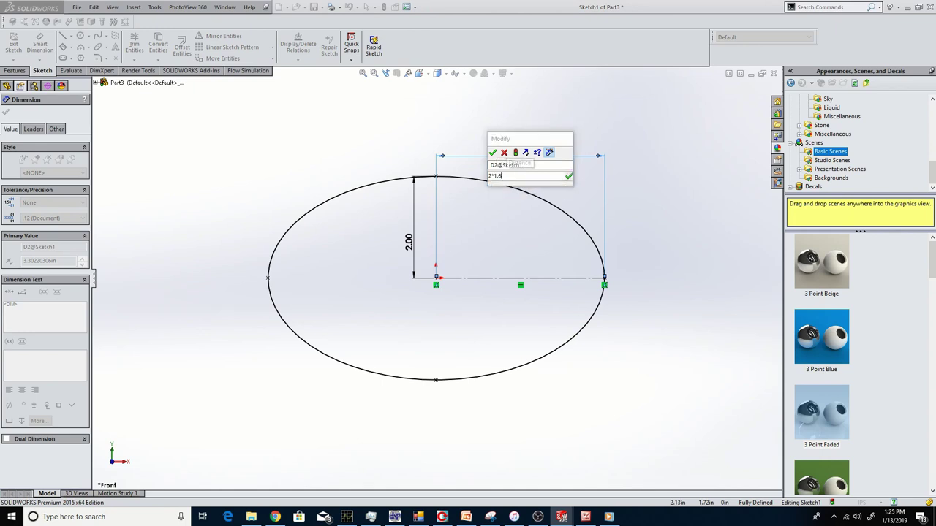
key("Return")
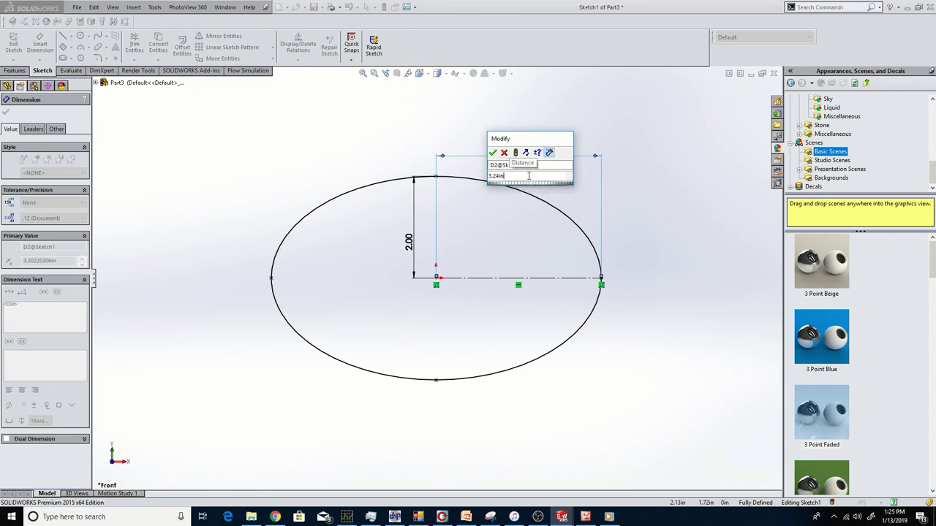
left_click(492, 152)
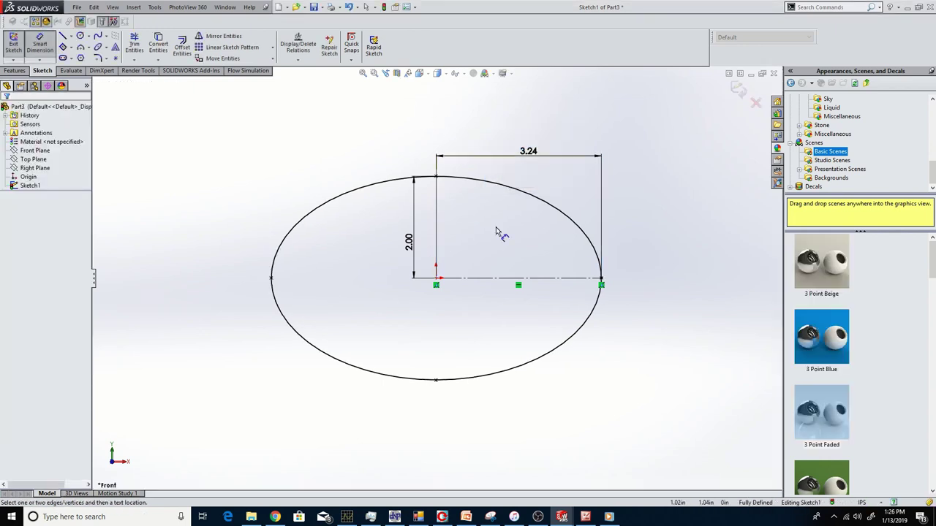
Step: Draw a line from the ellipse's upper vertex down to the origin and on to its right-hand vertex
scroll(533, 219, "down", 4)
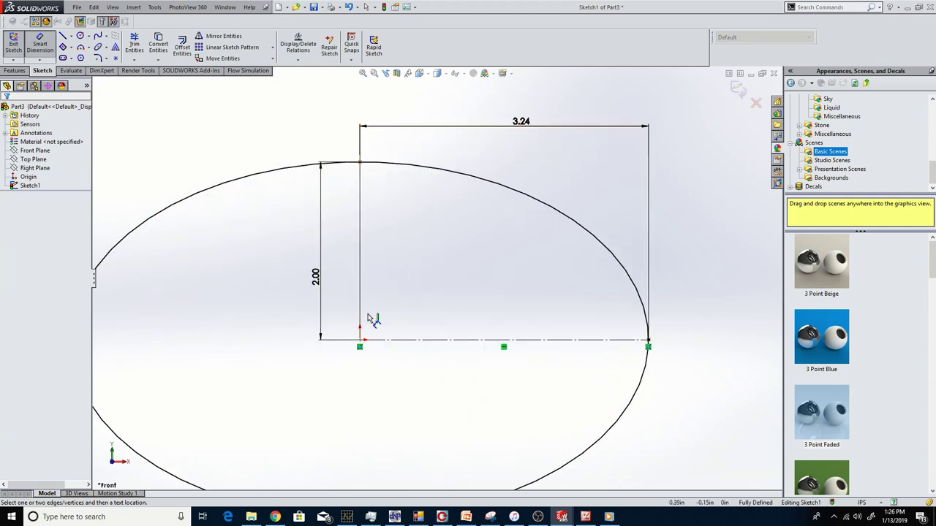
left_click(64, 36)
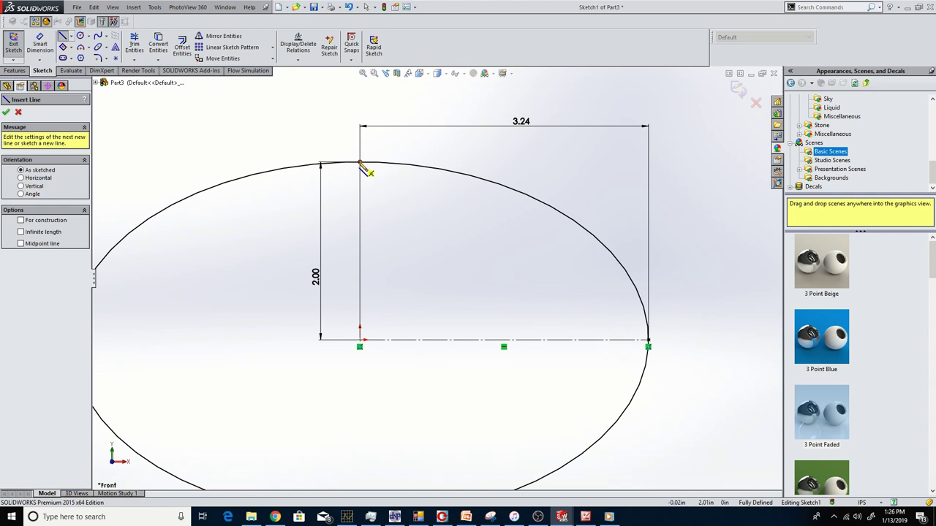
left_click(359, 339)
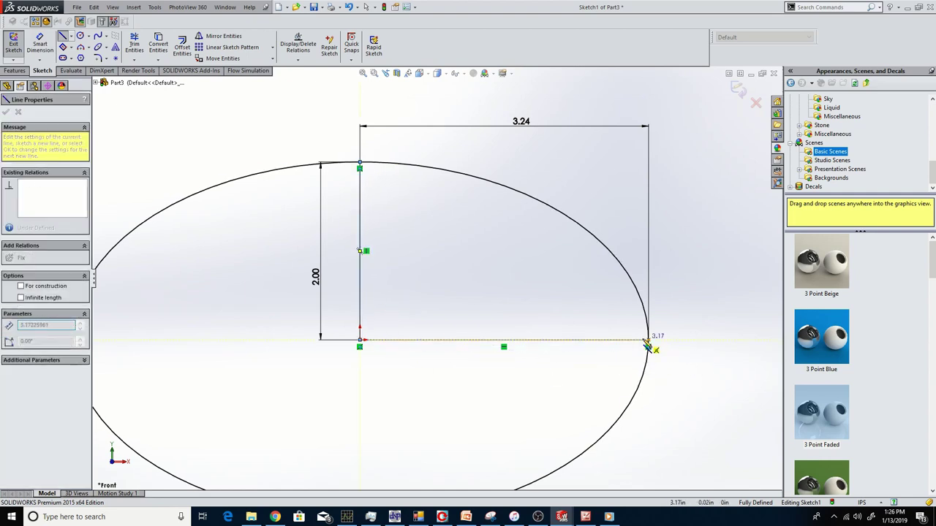
left_click(649, 340)
right_click(465, 192)
left_click(475, 206)
Step: Trim away the rest of the ellipse, keeping only the upper-right quarter between the two lines
left_click(134, 43)
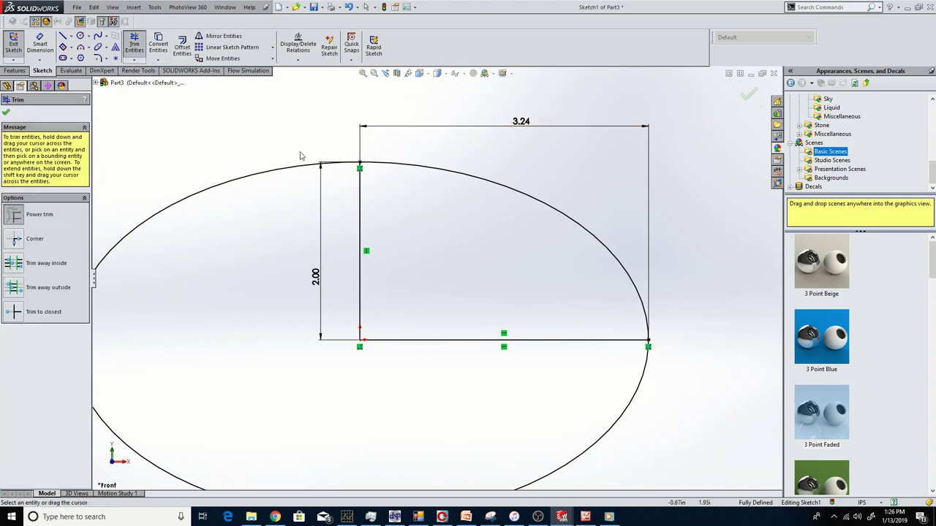
left_click_drag(281, 154, 298, 356)
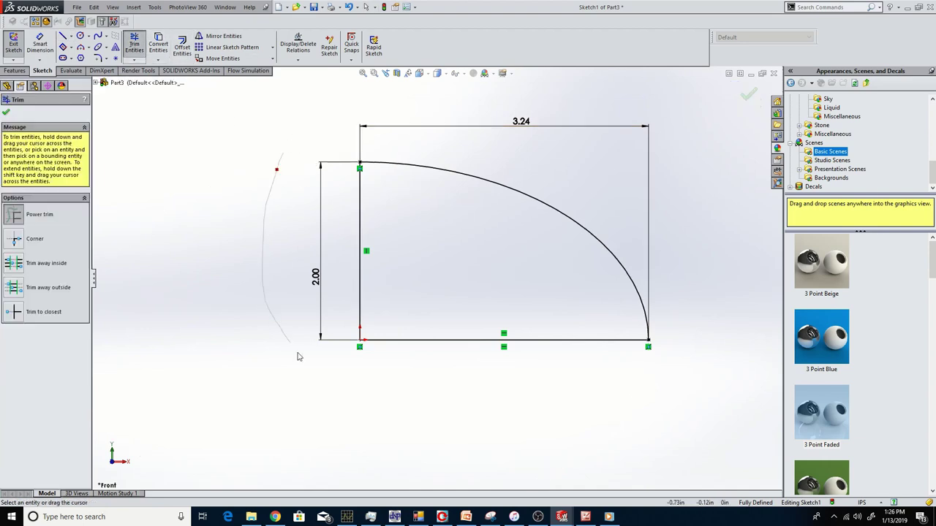
left_click(7, 114)
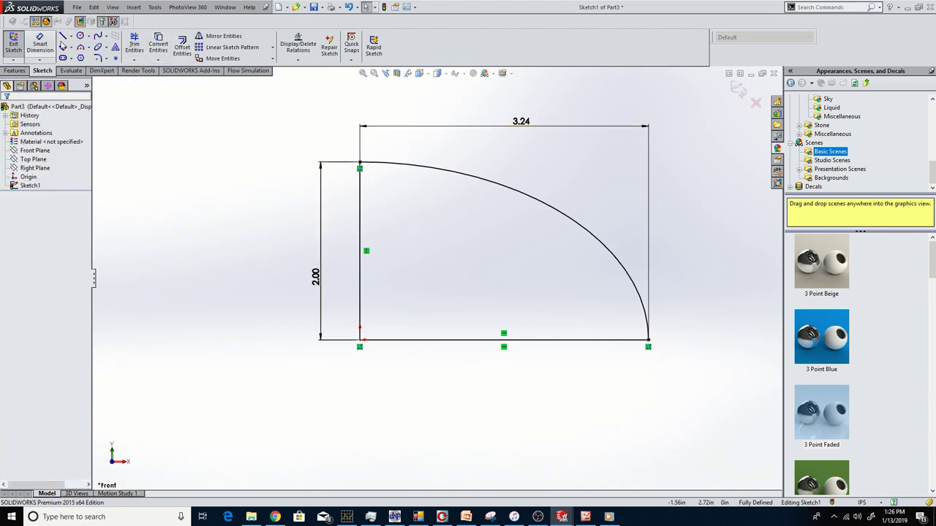
Step: Sketch a rectangular notch about 0.58 in wide and 0.80 in high at the origin corner and trim the profile lines bounding it
key("l")
left_click(360, 270)
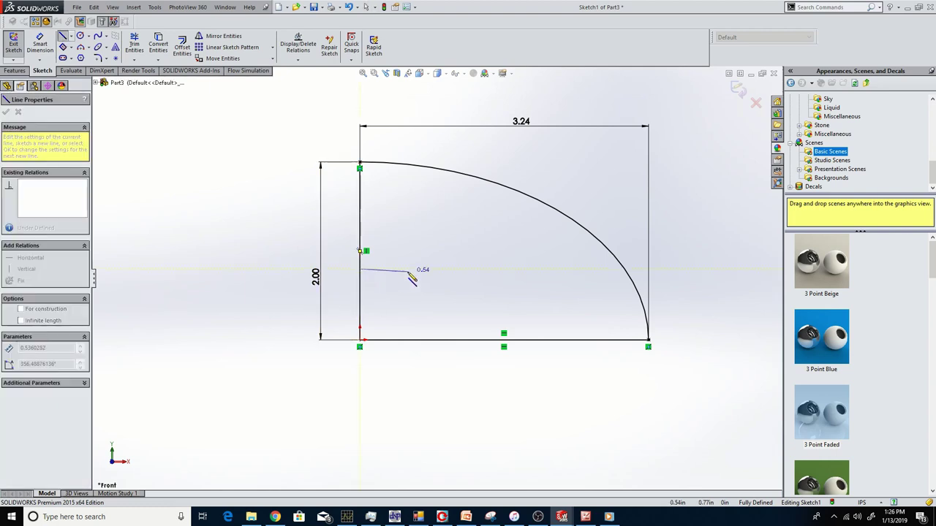
left_click(411, 270)
left_click(411, 340)
key("Escape")
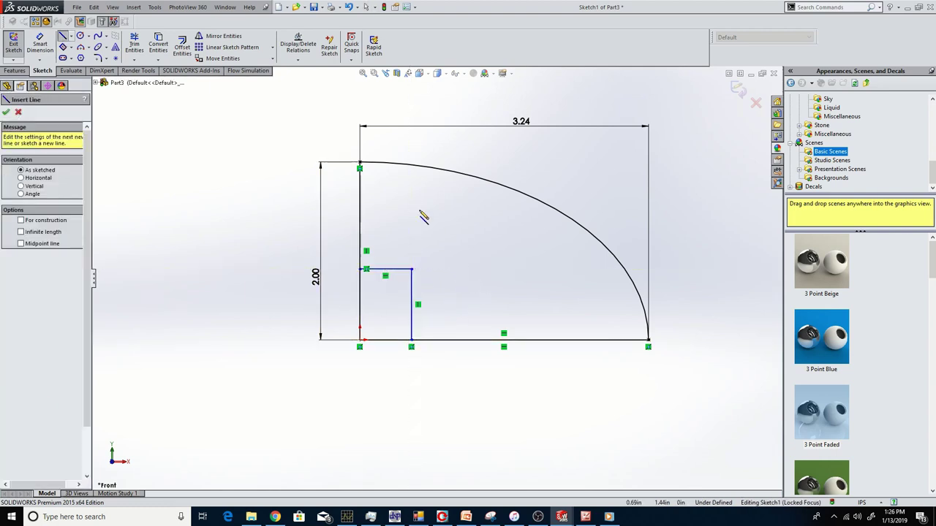
left_click(135, 44)
left_click_drag(389, 356, 391, 360)
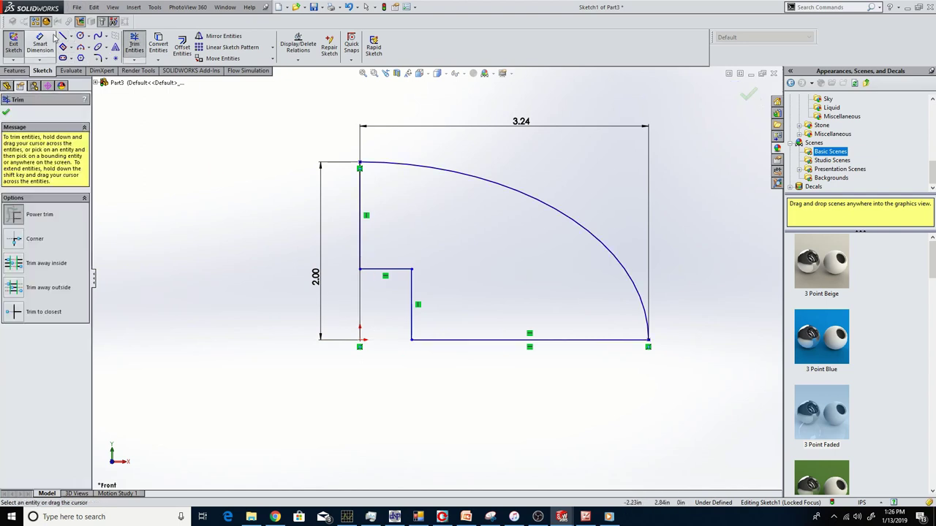
Step: Dimension the notch's vertical edge to 1 in
left_click(50, 40)
left_click(416, 295)
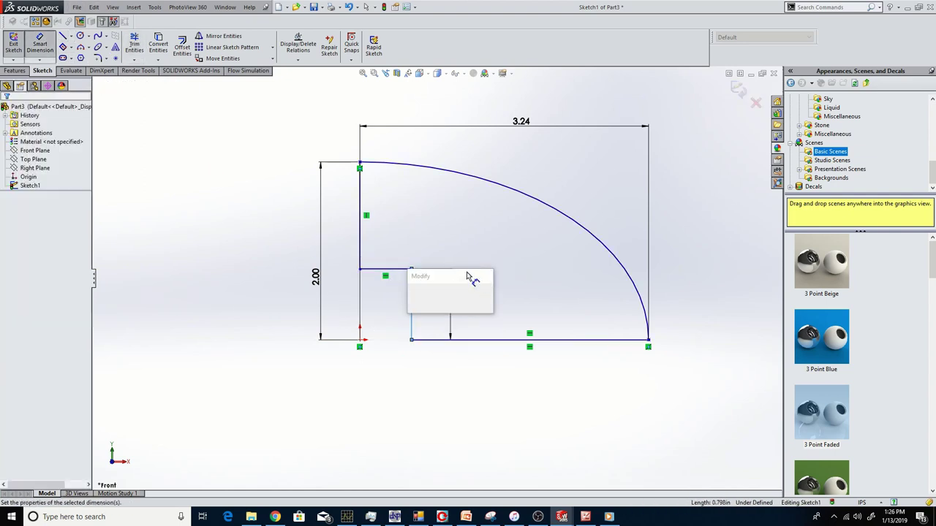
left_click(447, 299)
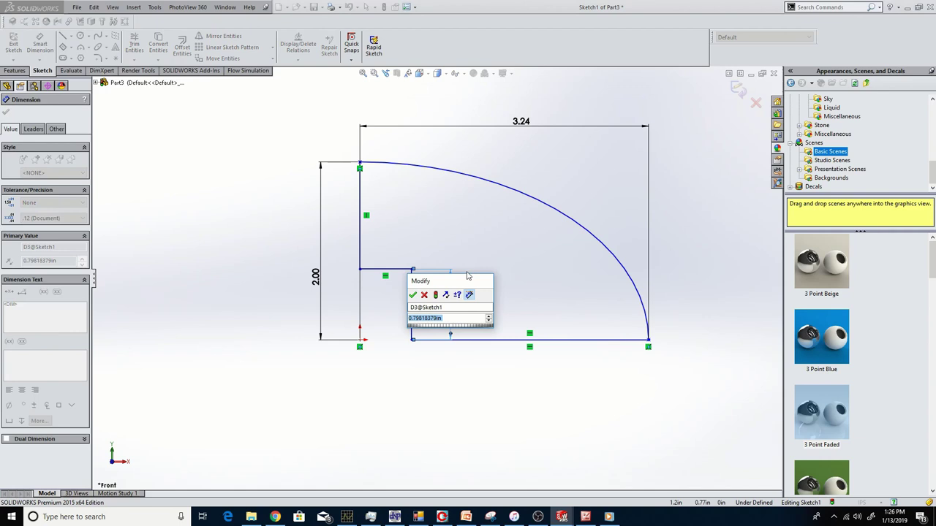
type("1")
key("Return")
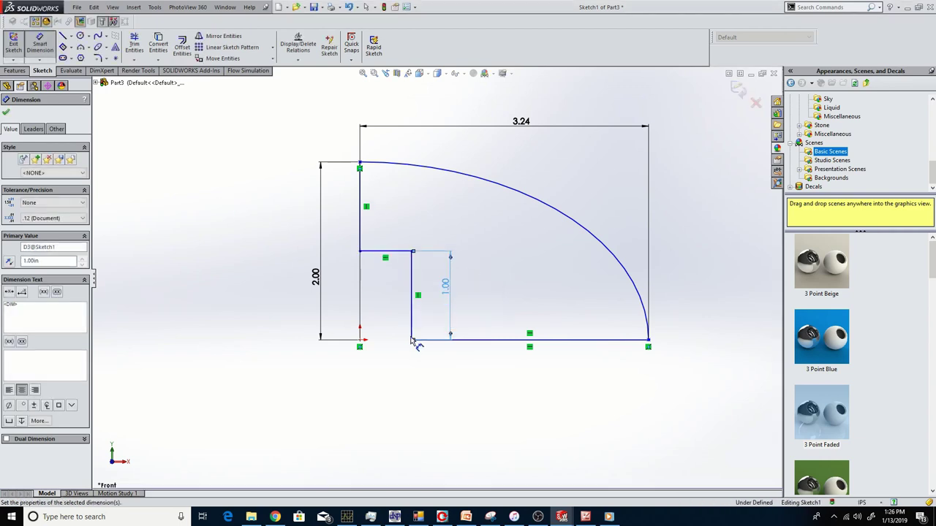
Step: Dimension the notch's horizontal edge to 0.63 in
left_click(395, 254)
left_click(401, 233)
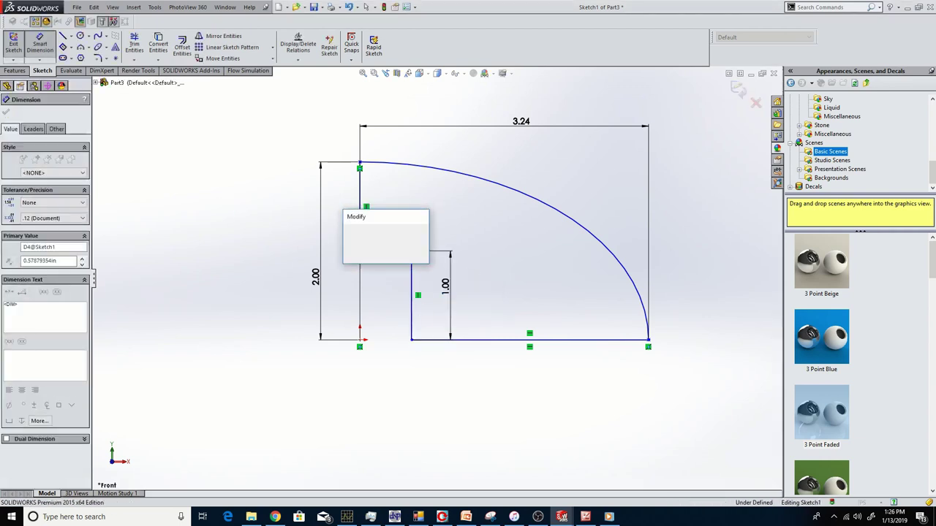
key("Return")
left_click(246, 279)
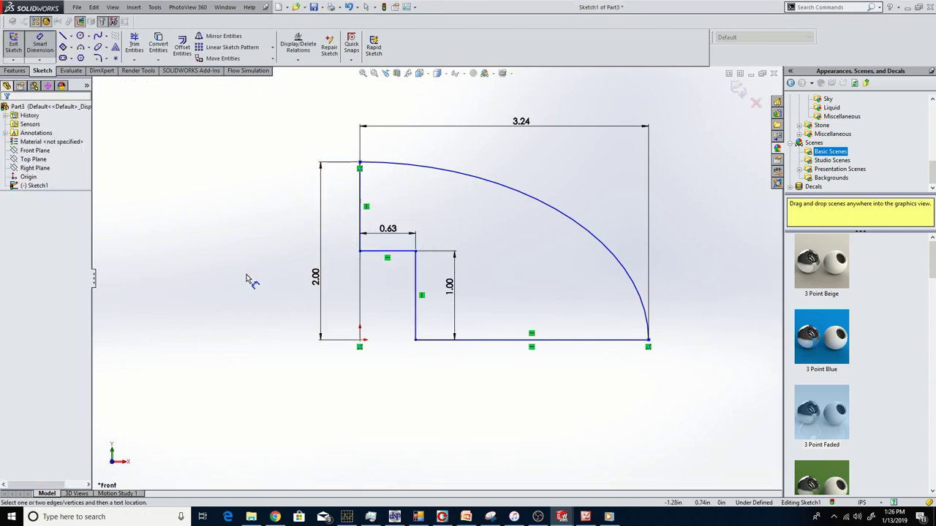
Step: Revolve the notched quarter-ellipse profile 360 degrees about its lower horizontal line
left_click(15, 71)
left_click(48, 47)
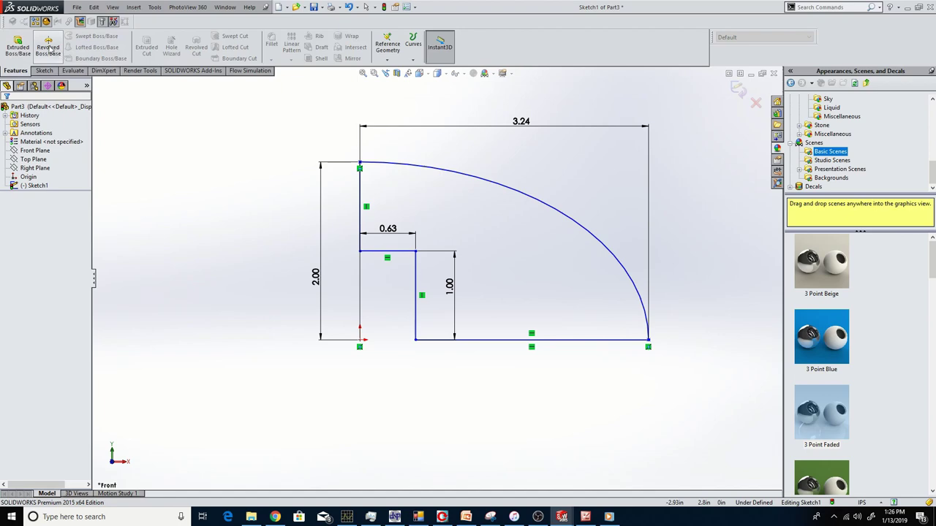
left_click(491, 344)
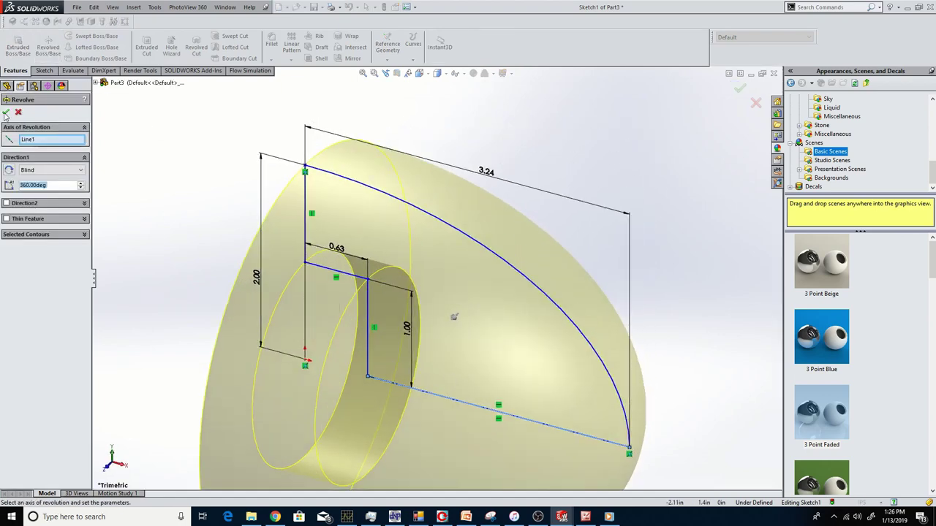
left_click(6, 113)
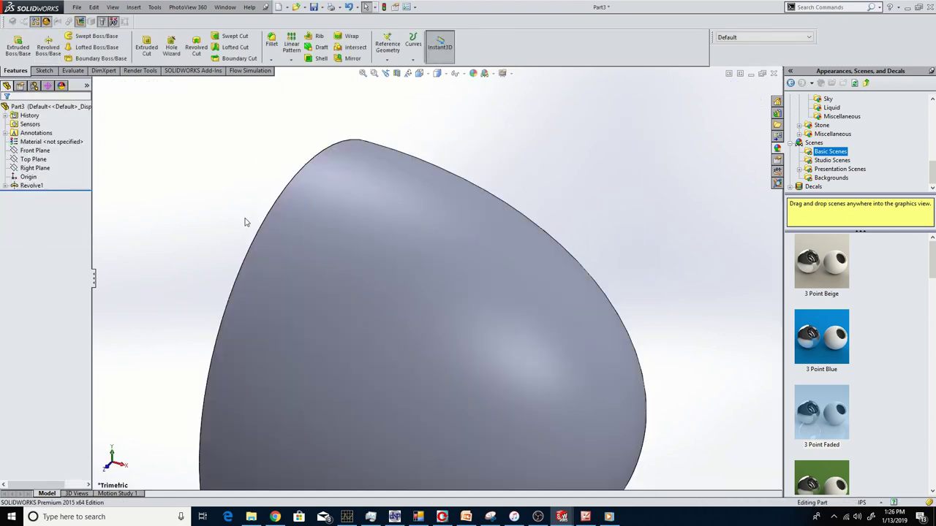
scroll(245, 223, "up", 5)
middle_click_drag(245, 222, 389, 315)
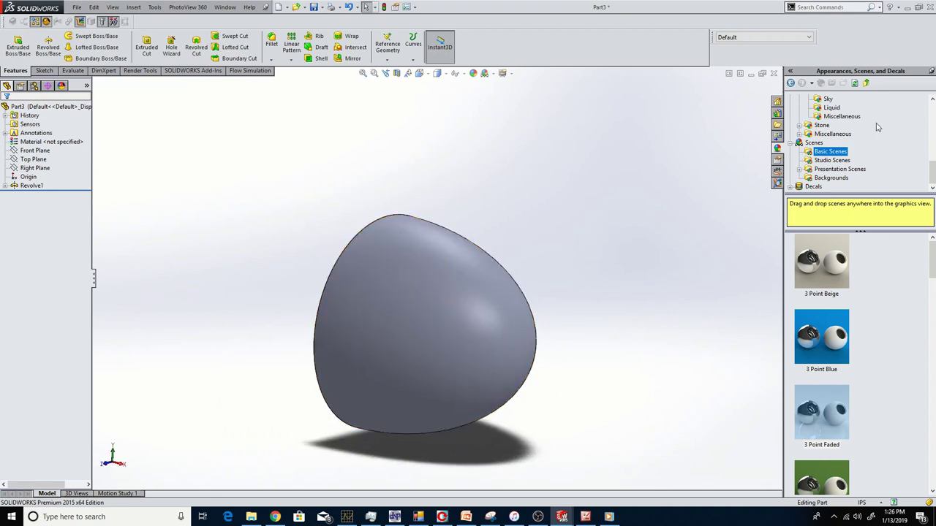
Step: Apply the polished walnut 2d appearance from the organic wood appearances to the revolved part
left_click(794, 142)
scroll(830, 142, "up", 6)
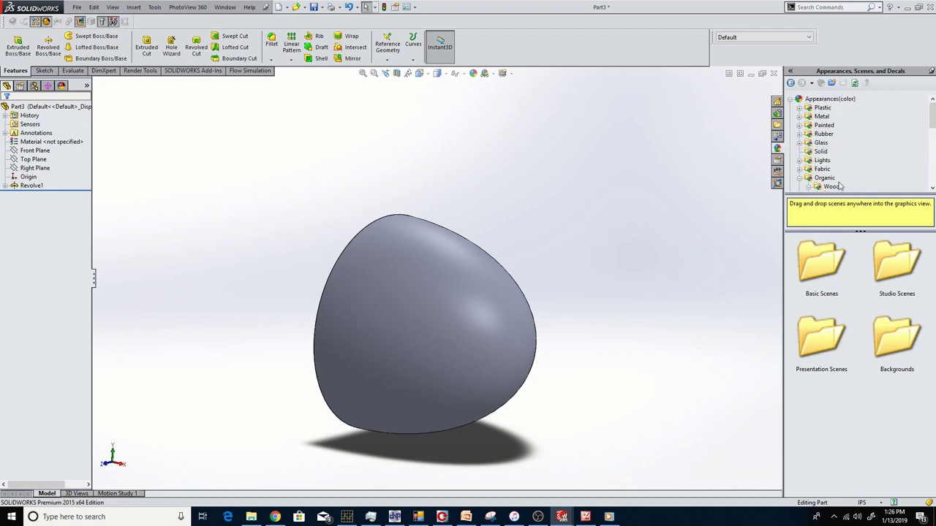
scroll(841, 186, "down", 5)
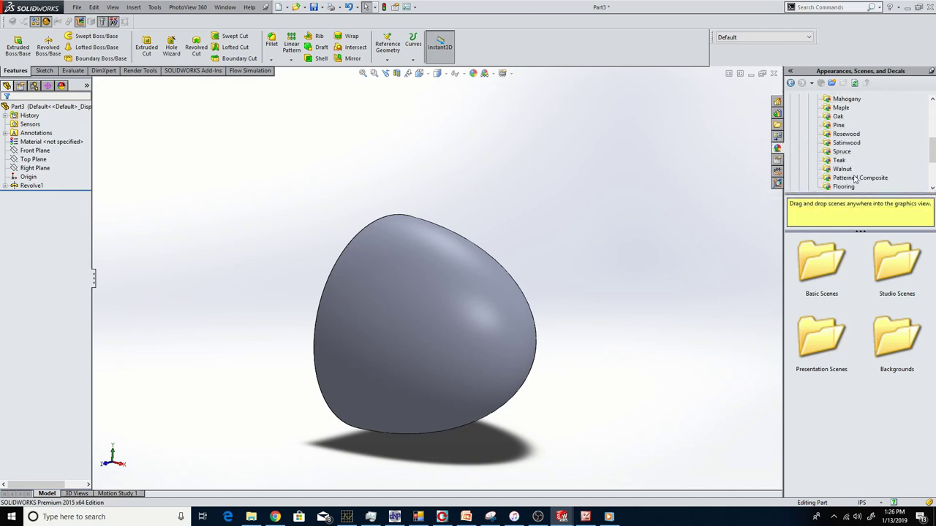
left_click(842, 169)
left_click_drag(829, 262, 451, 289)
left_click(448, 284)
middle_click_drag(539, 216, 461, 146)
Step: Save the part as 19-01-01-005 in the 19-01-01 project folder
key("ctrl+s")
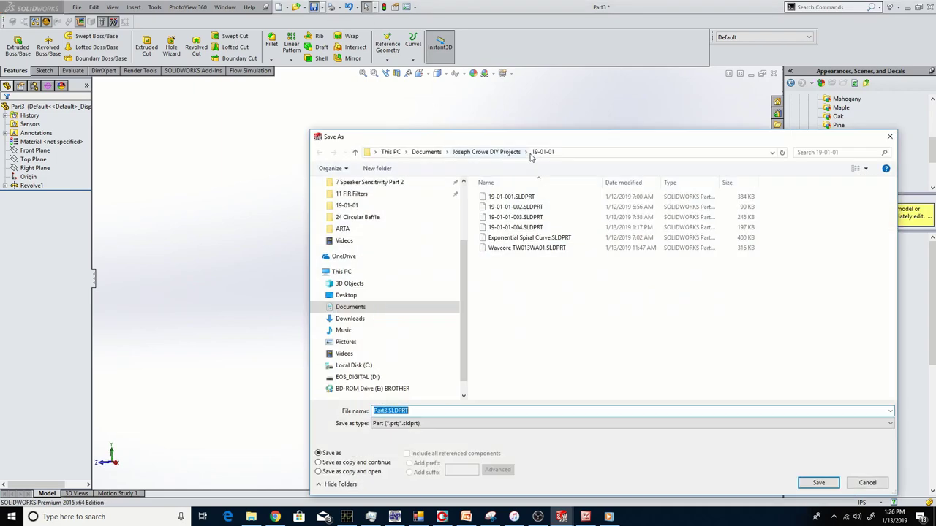
left_click(515, 227)
double_click(407, 411)
left_click(409, 411)
key("BackSpace")
type("5")
key("Return")
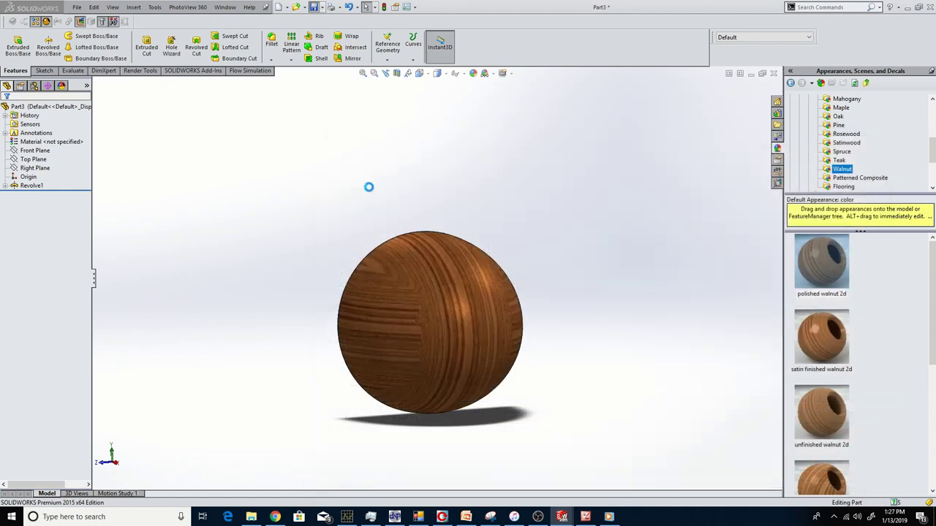
Step: Switch to the 19-01-01 assembly and select the disc-and-tweeter subassembly in it
key("ctrl+Tab")
left_click(54, 172)
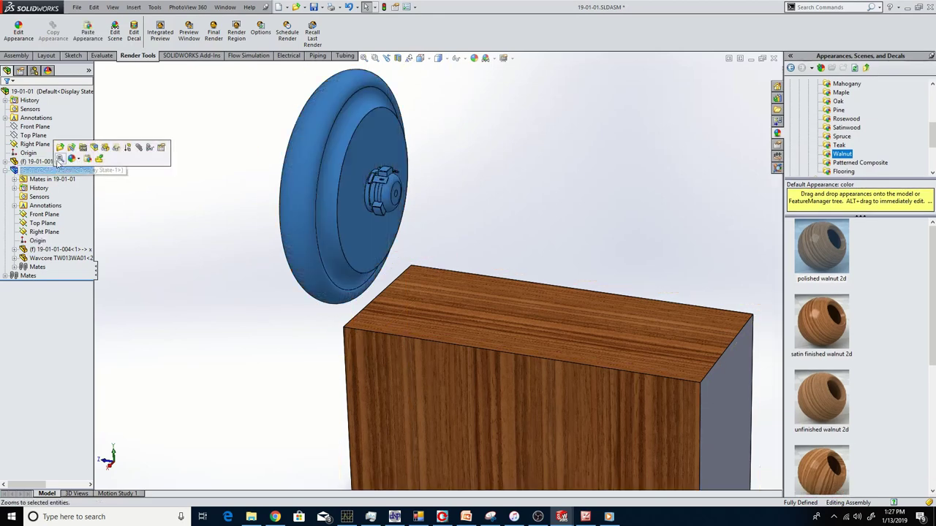
Step: Open the 19-01-02 subassembly and insert the part 19-01-01-005 into it
left_click(62, 146)
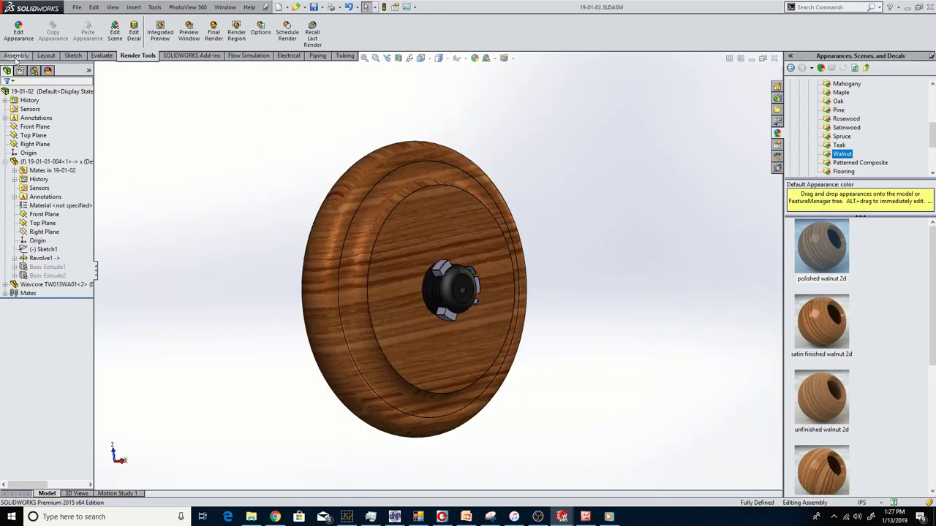
left_click(16, 56)
left_click(54, 33)
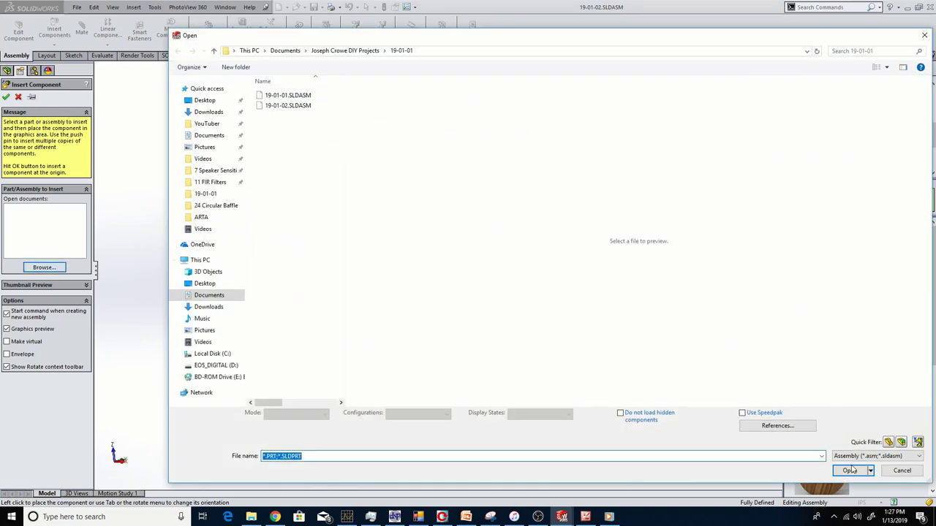
left_click(876, 455)
left_click(862, 467)
left_click(290, 136)
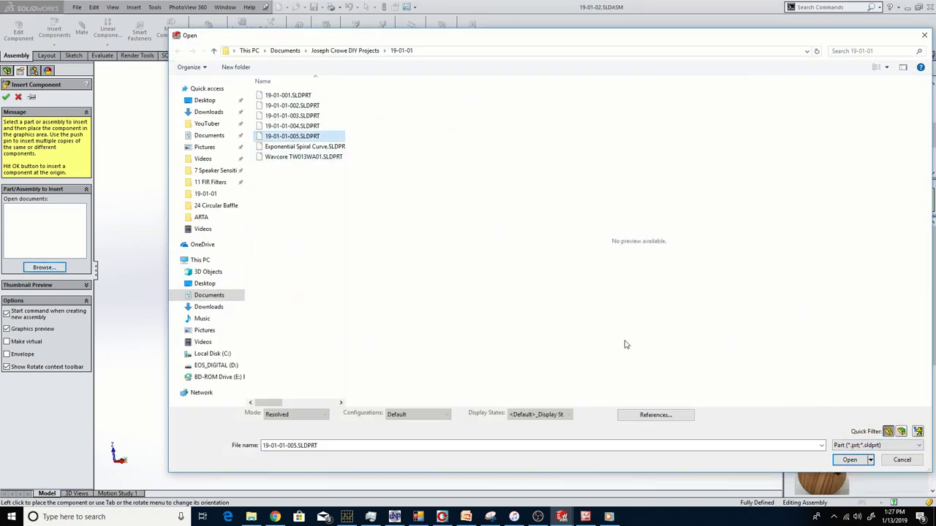
left_click(848, 470)
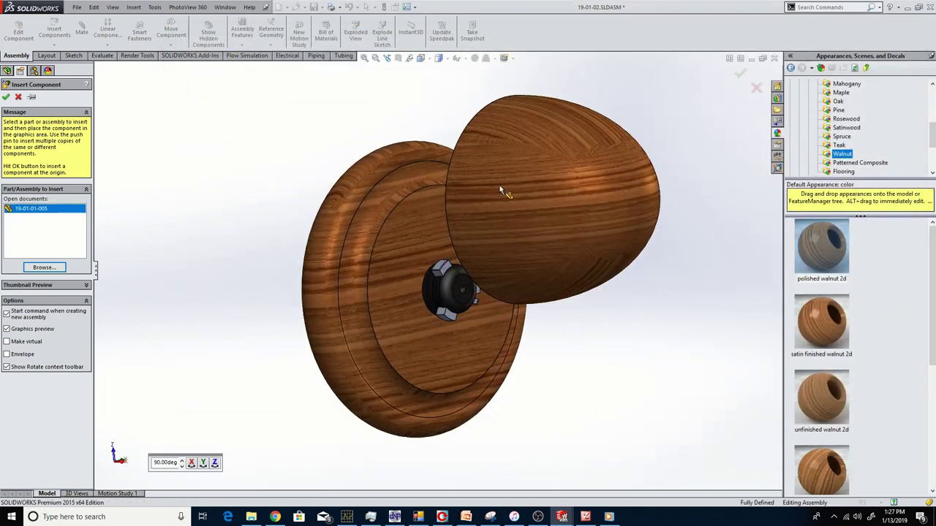
left_click(363, 254)
Step: Expand the inserted part in the model tree and turn off Hide All Types
middle_click_drag(364, 253, 450, 252)
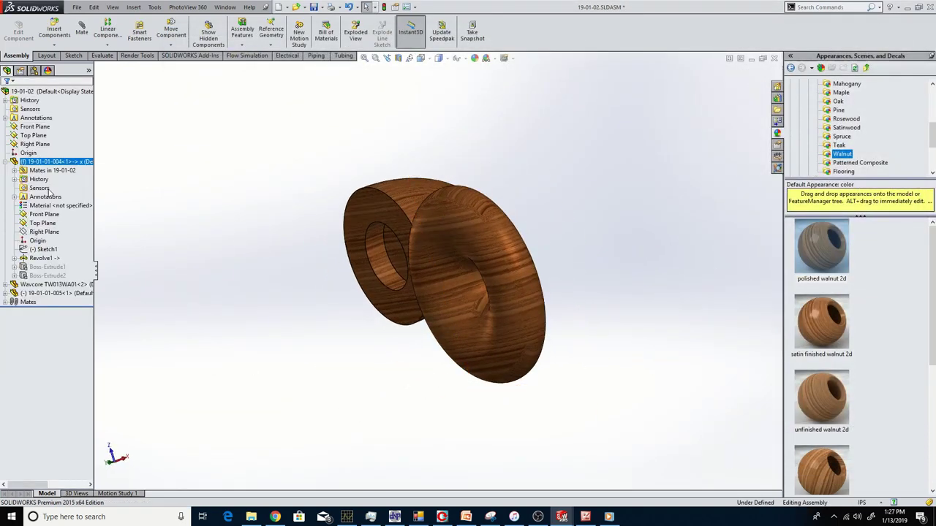
left_click(5, 293)
left_click(44, 337)
left_click(113, 6)
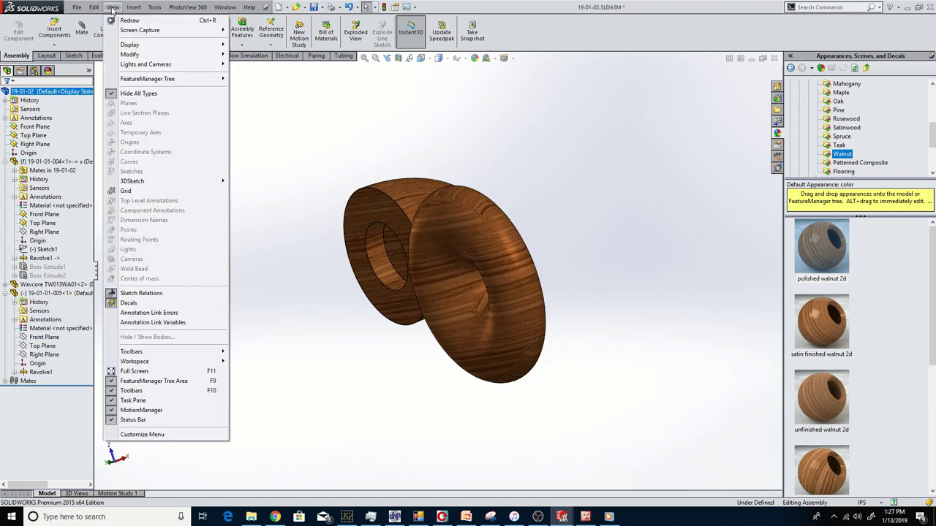
left_click(131, 92)
middle_click_drag(419, 268, 441, 306)
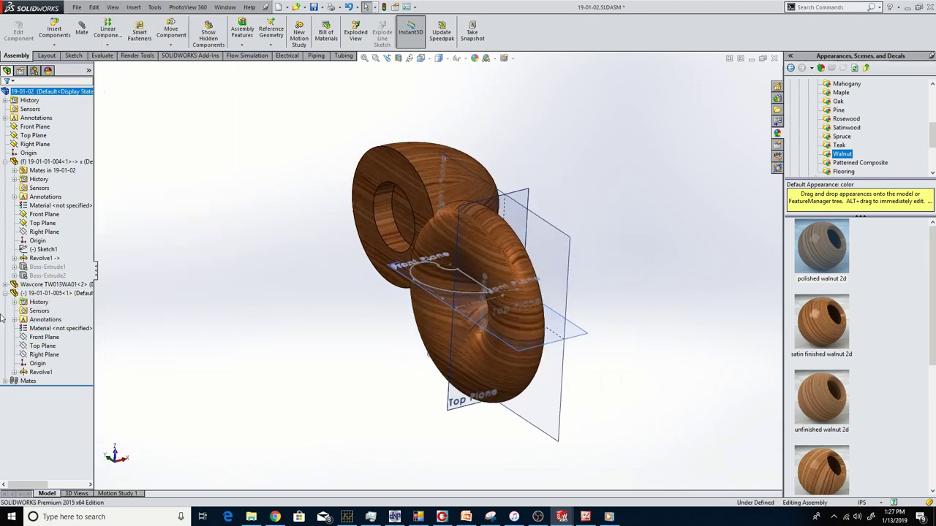
Step: Show the Front, Top and Right planes of the 19-01-01-005 part
right_click(44, 338)
left_click(59, 329)
right_click(33, 337)
left_click(52, 321)
right_click(34, 345)
left_click(42, 356)
right_click(43, 357)
left_click(54, 339)
Step: Add coincident mates aligning the Top and Front planes of 19-01-01-005 with the matching planes in the subassembly
right_click(446, 130)
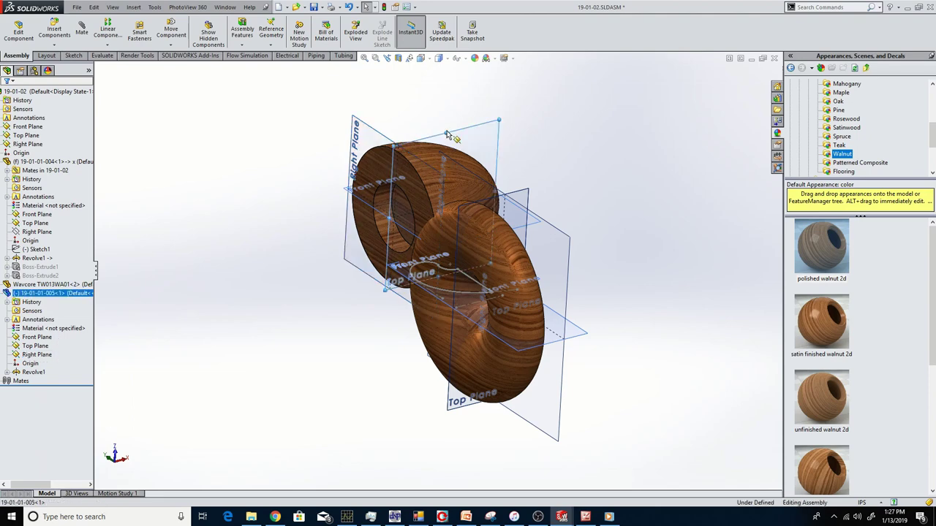
left_click(465, 114)
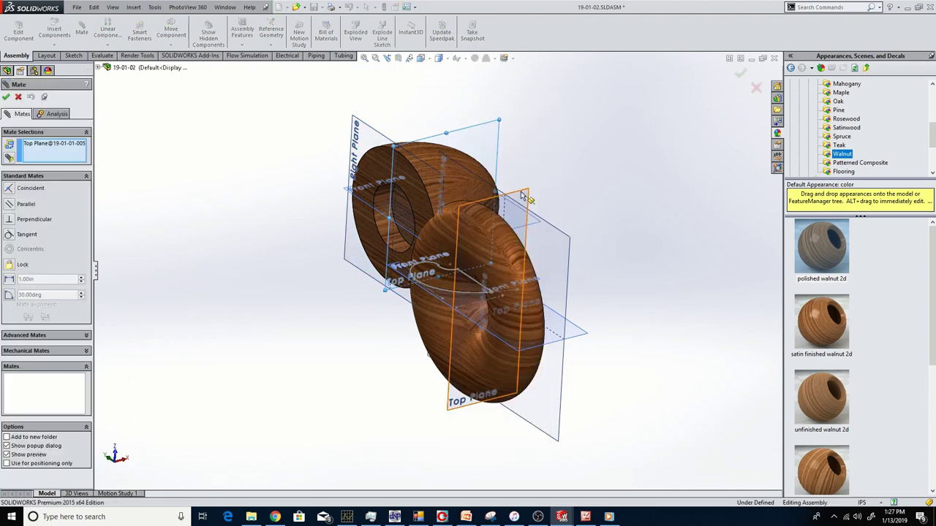
left_click(525, 196)
left_click(622, 180)
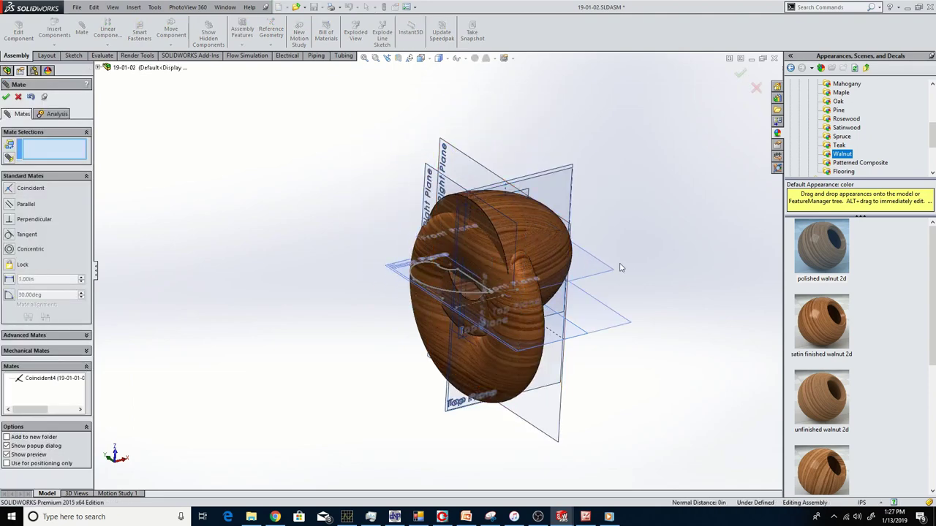
left_click(608, 329)
left_click(715, 339)
Step: Mate the flat ring face of 19-01-01-005 coincident with the back face of the round walnut baffle
left_click_drag(553, 294, 712, 257)
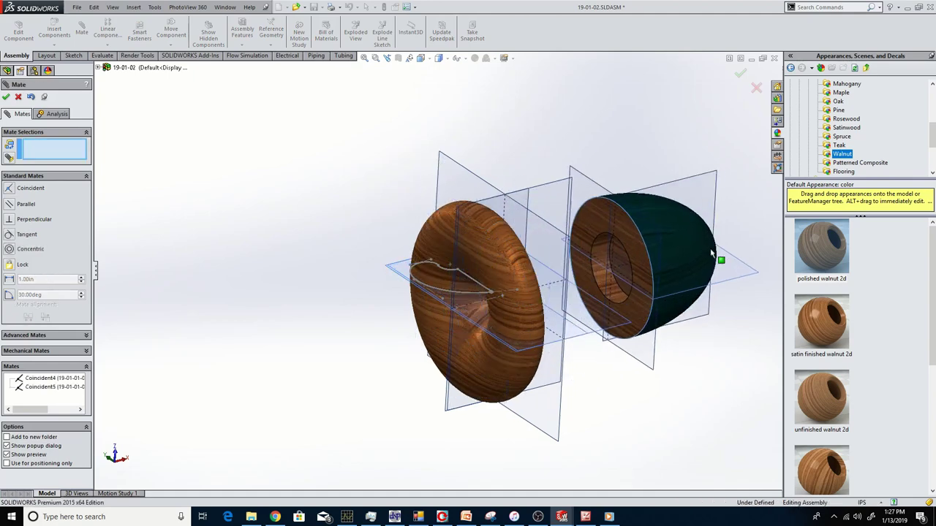
left_click(631, 258)
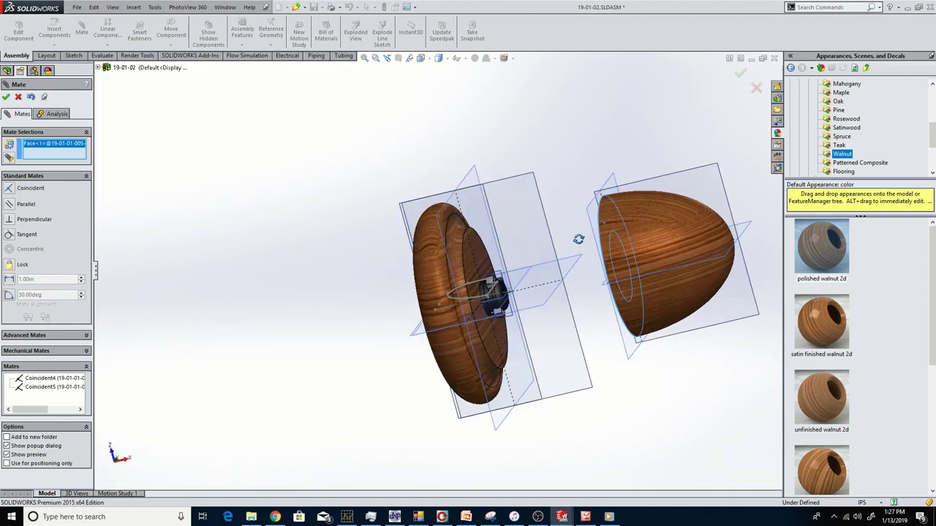
left_click(480, 245)
key("Return")
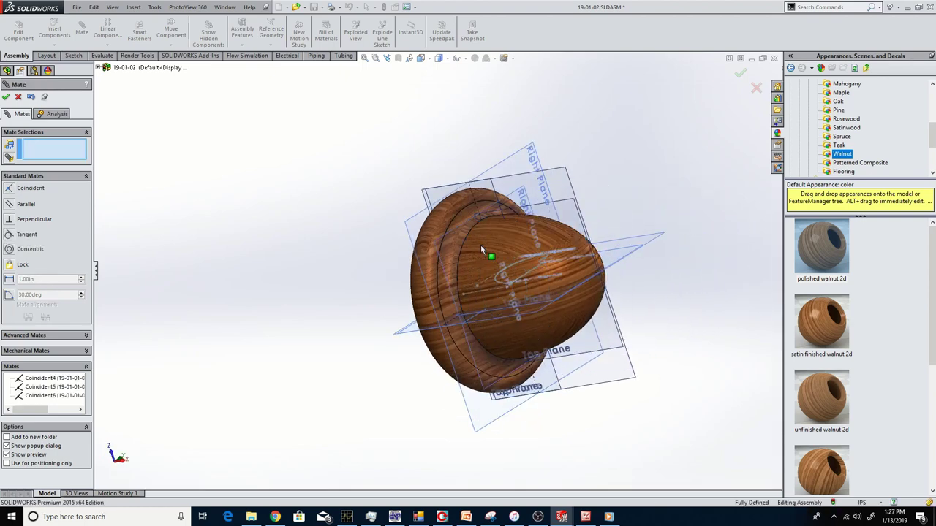
left_click(6, 98)
Step: Turn on Perspective view and hide all types of reference geometry and sketches
left_click(422, 58)
left_click(504, 59)
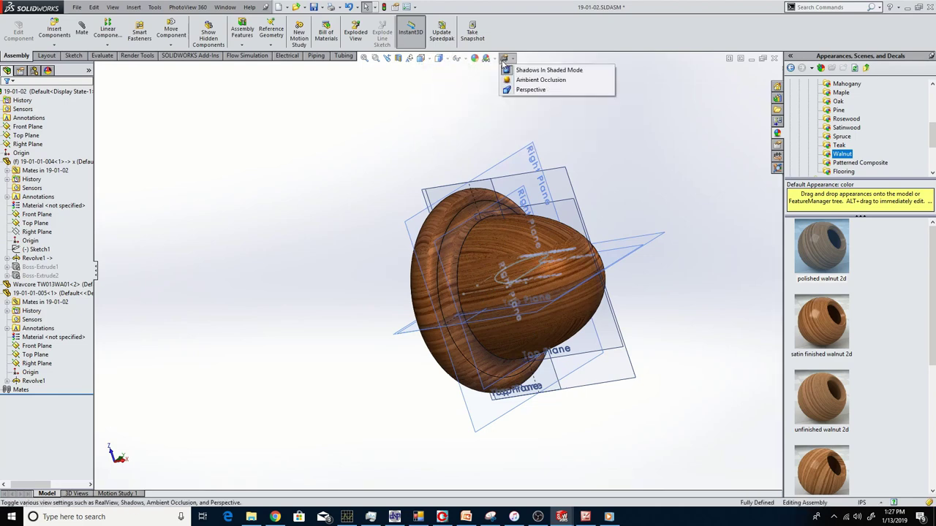
left_click(520, 89)
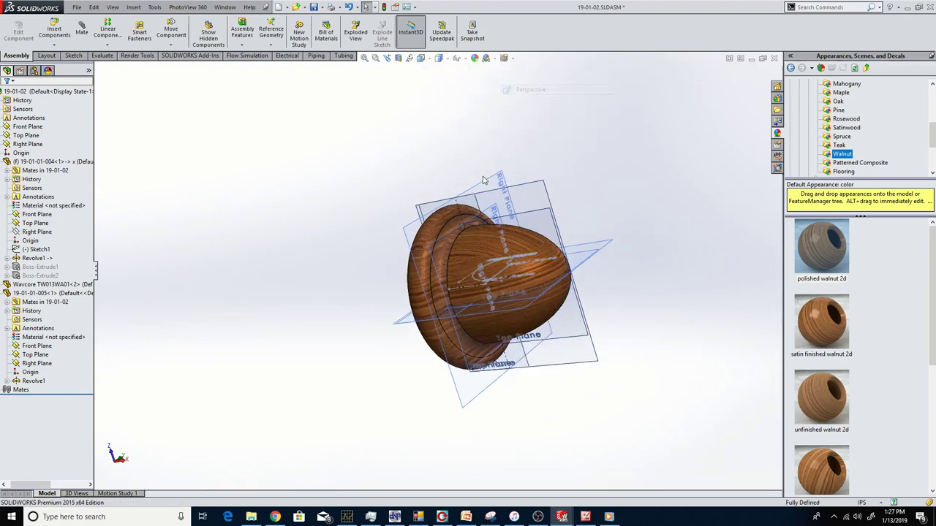
left_click(121, 9)
left_click(147, 94)
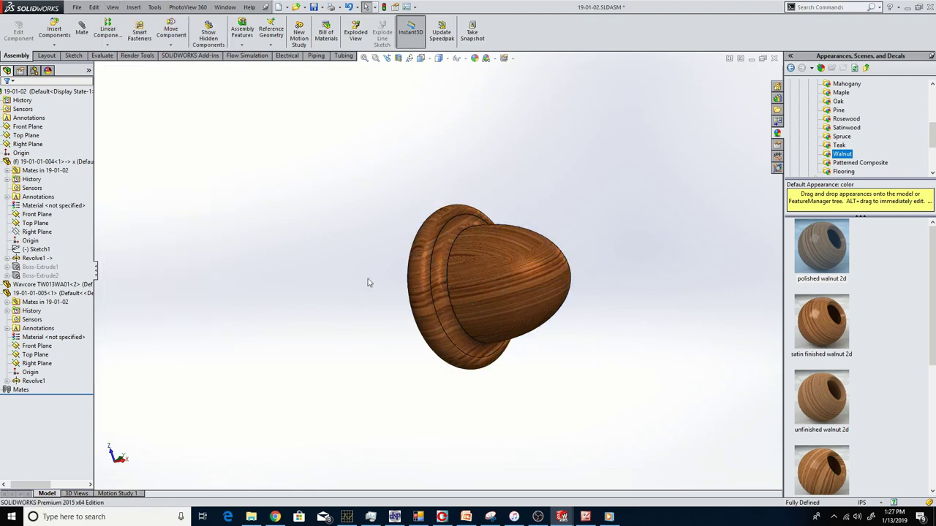
Step: Examine the closed round housing from several angles, alone and mounted above the walnut cabinet in the main assembly
middle_click_drag(363, 289, 531, 313)
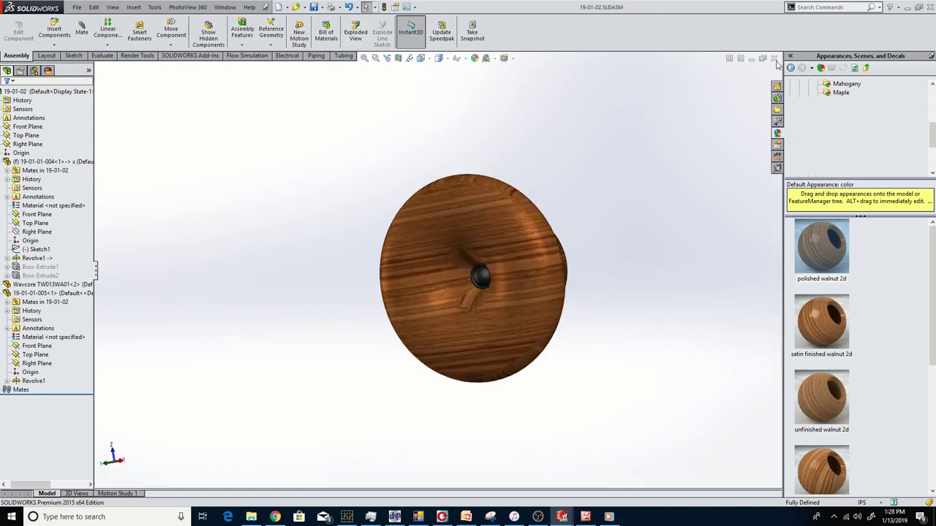
scroll(449, 271, "up", 2)
middle_click_drag(468, 330, 581, 288)
scroll(454, 364, "down", 2)
scroll(454, 300, "down", 2)
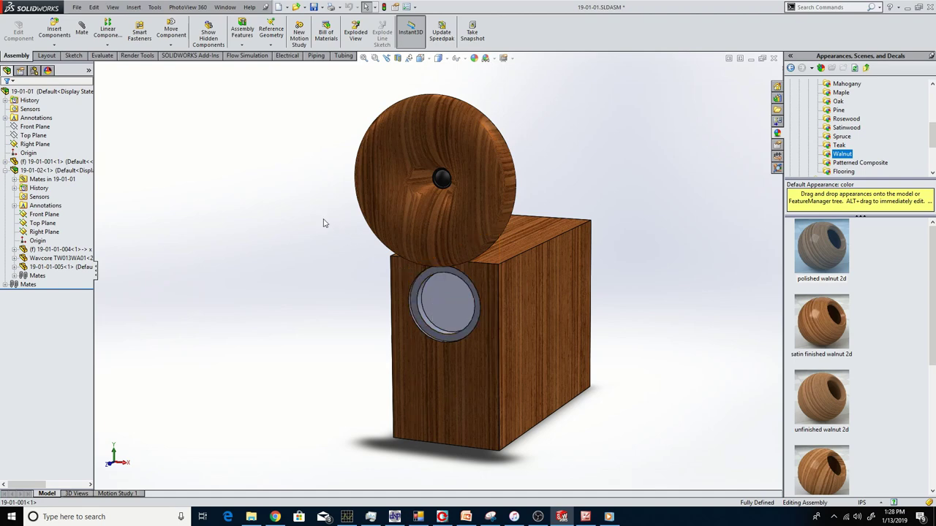
mouse_move(325, 223)
middle_mouse_down()
mouse_move(320, 211)
mouse_move(321, 228)
middle_mouse_up()
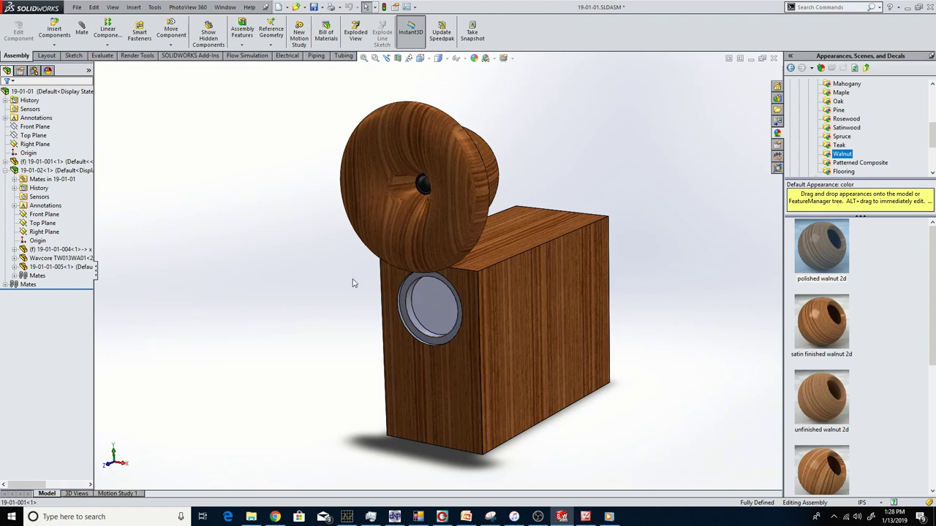
mouse_move(321, 297)
middle_mouse_down()
mouse_move(328, 282)
mouse_move(328, 290)
middle_mouse_up()
Step: Create a new part and start a Revolved Boss/Base sketch on the Front Plane
left_click(278, 7)
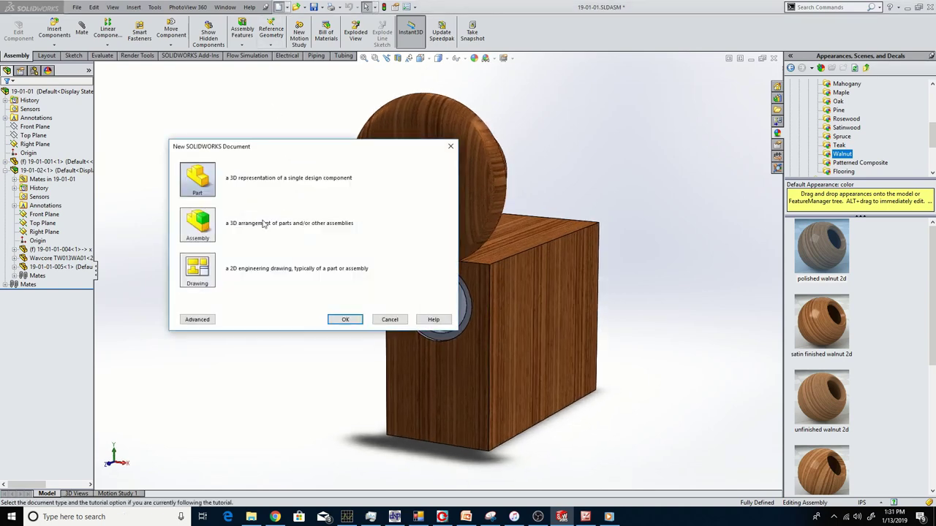
left_click(330, 319)
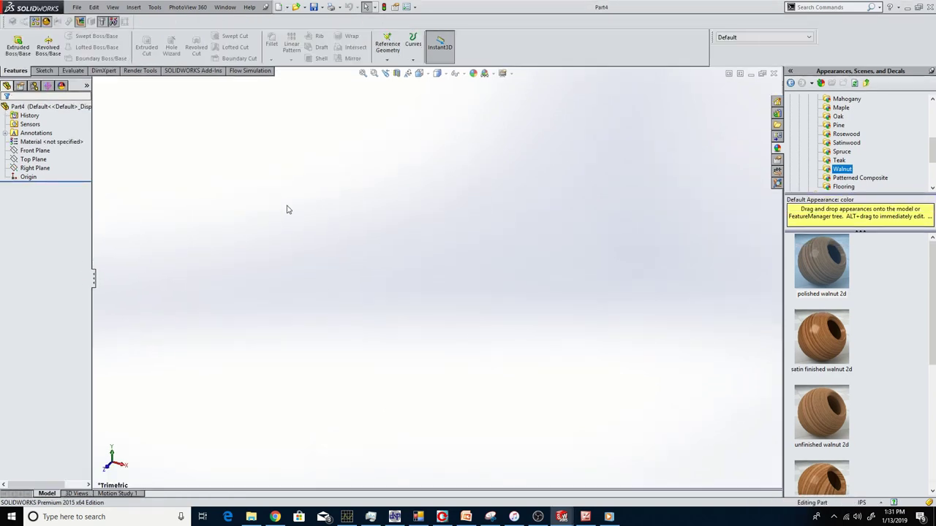
left_click(47, 47)
left_click(401, 181)
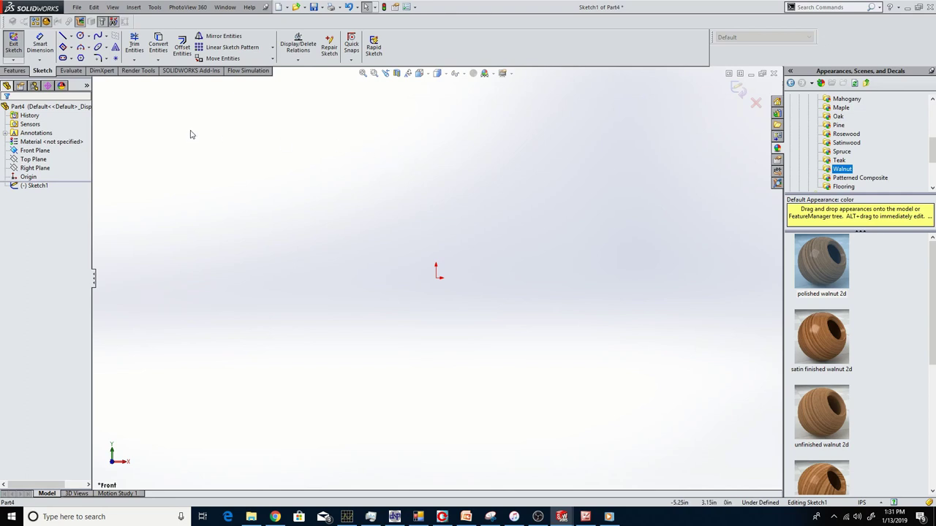
left_click(16, 71)
left_click(43, 74)
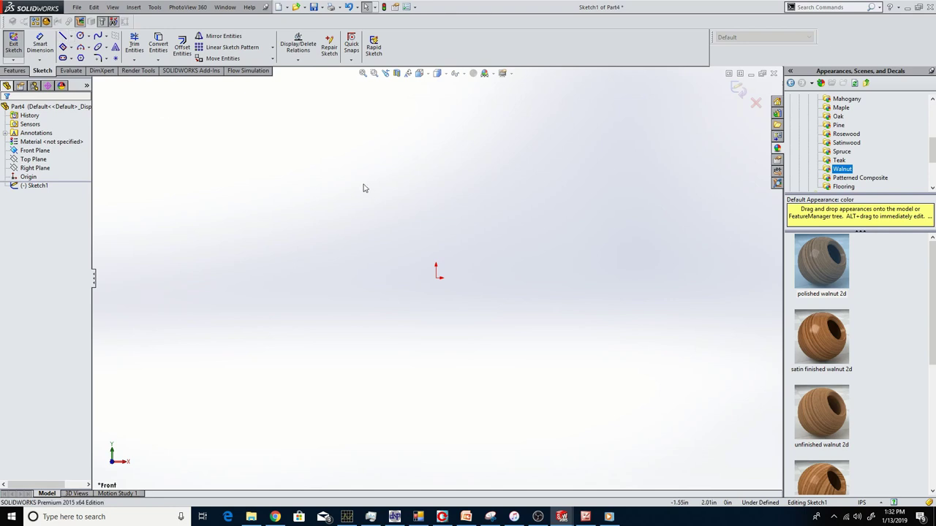
left_click(14, 71)
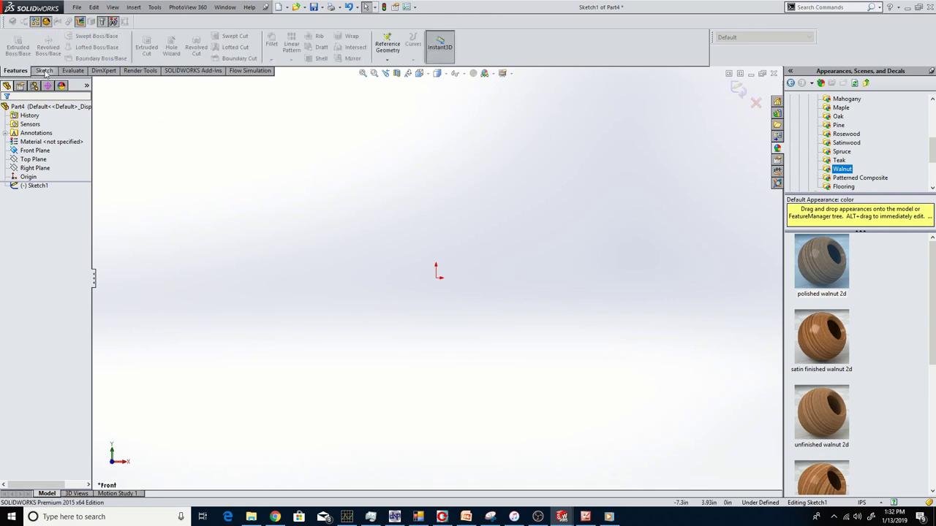
left_click(44, 71)
Step: Sketch a short vertical line directly above the origin and a short horizontal line from its upper end
left_click(63, 36)
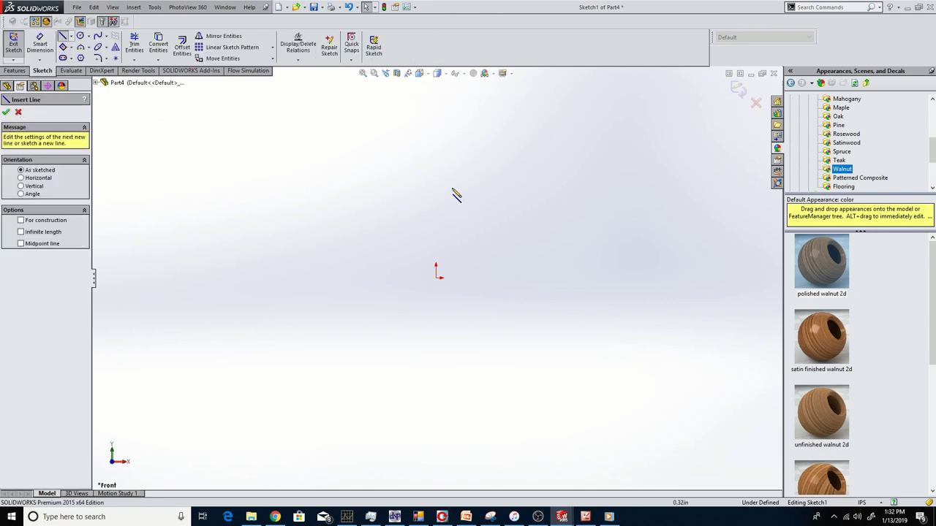
left_click(436, 123)
left_click(436, 151)
double_click(463, 124)
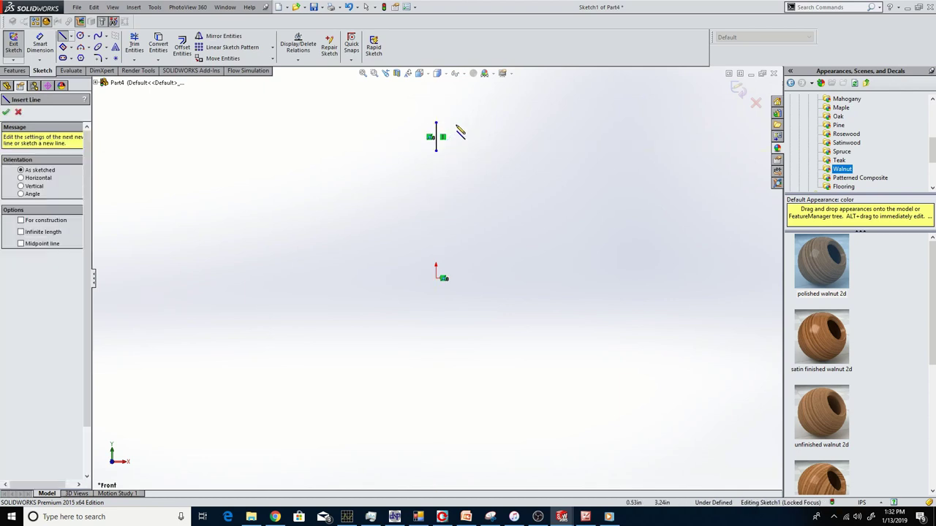
left_click(436, 123)
left_click(453, 123)
key("Escape")
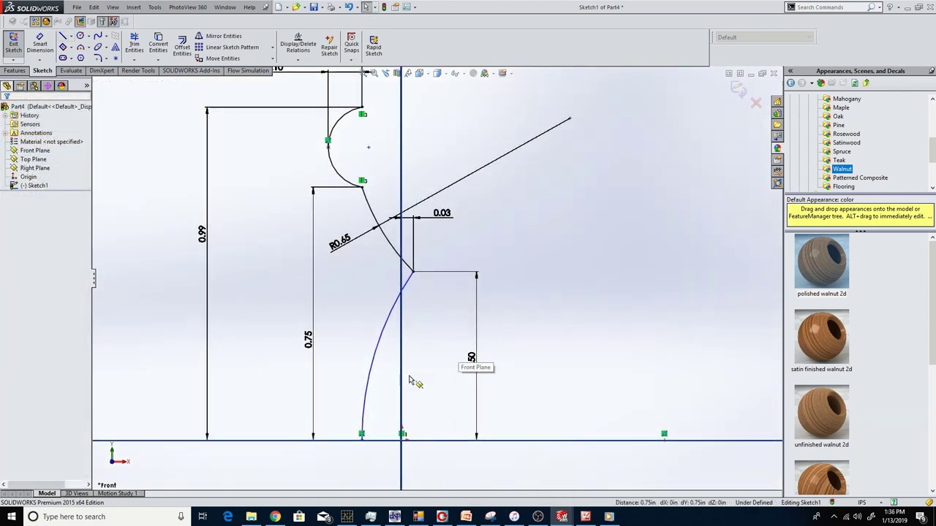
Step: Check the offset between the blue arc's endpoint on the horizontal axis and the lower end of the semicircular arc
left_click(413, 272)
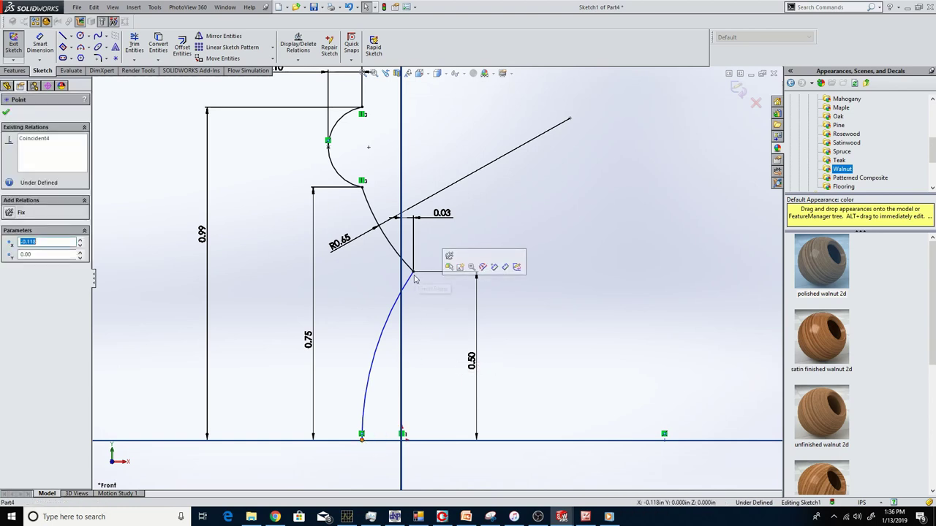
left_click(362, 187)
left_click(593, 250)
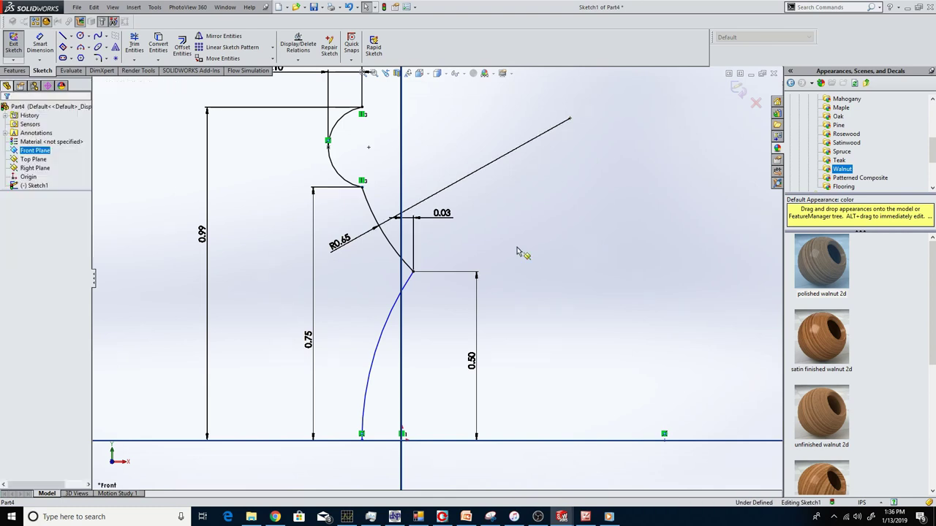
left_click(362, 437)
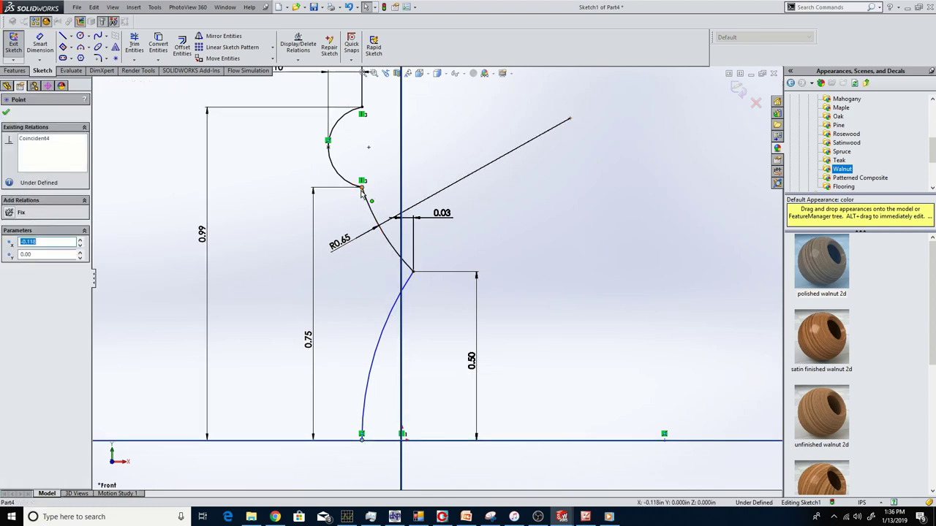
left_click(522, 251)
Step: Sketch a vertical line down from the short upper horizontal line's end, followed by a line sloping down and away from the profile
scroll(502, 288, "up", 5)
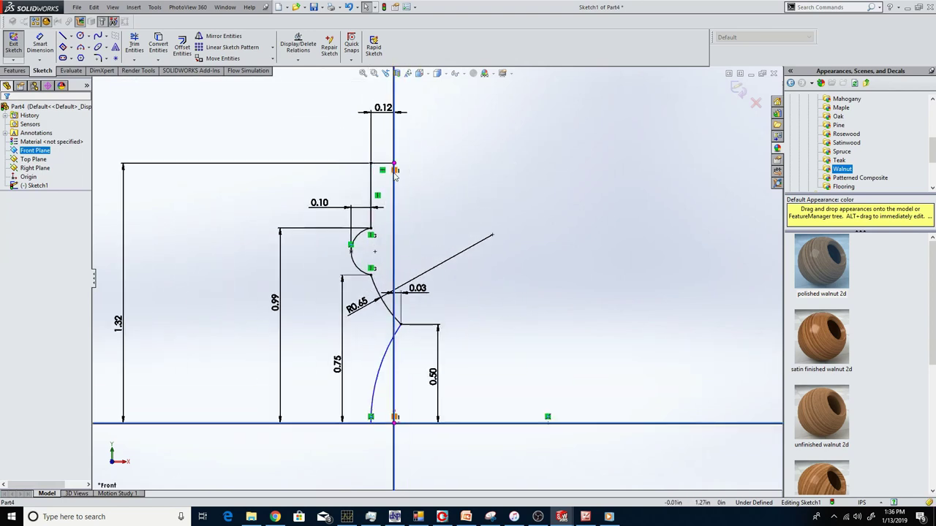
left_click(63, 36)
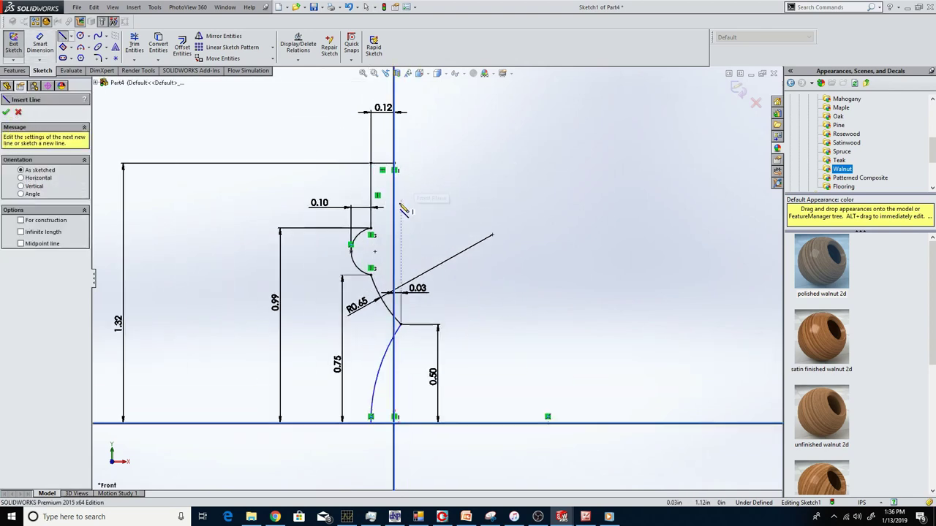
left_click(395, 169)
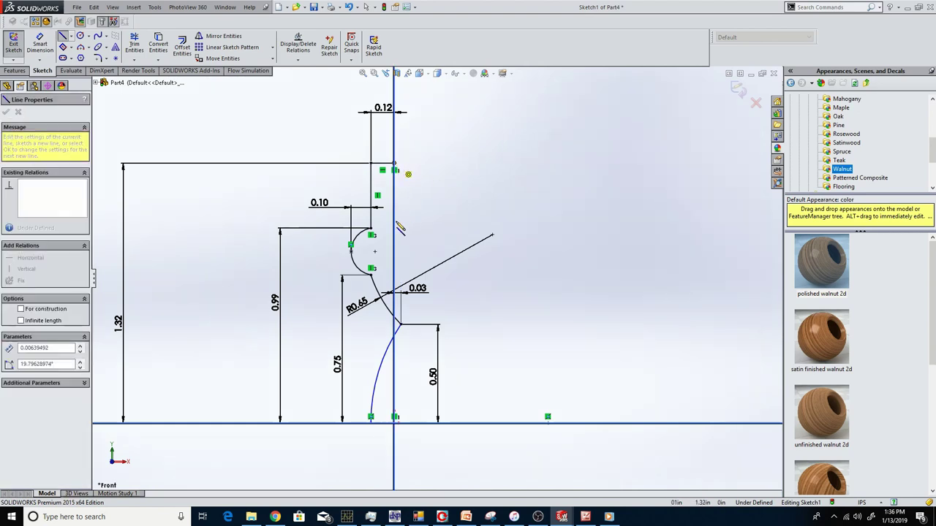
left_click(395, 212)
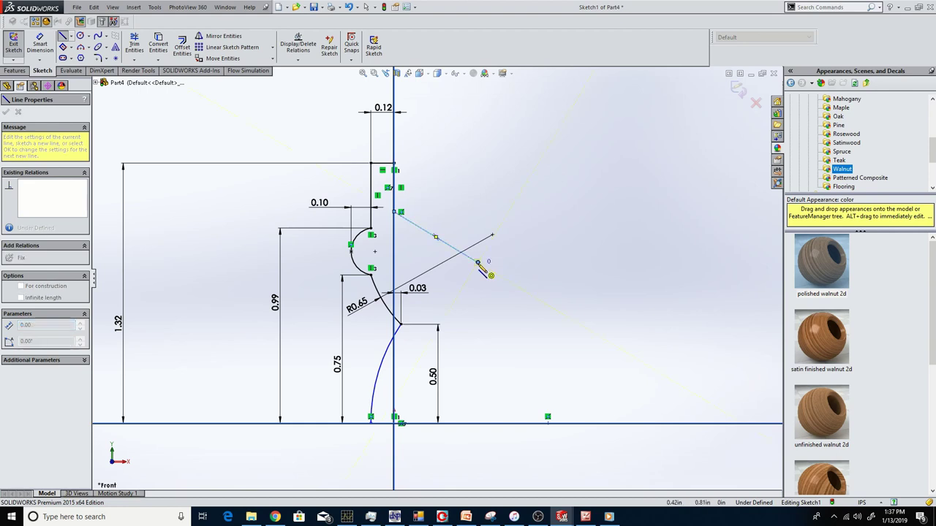
left_click(478, 261)
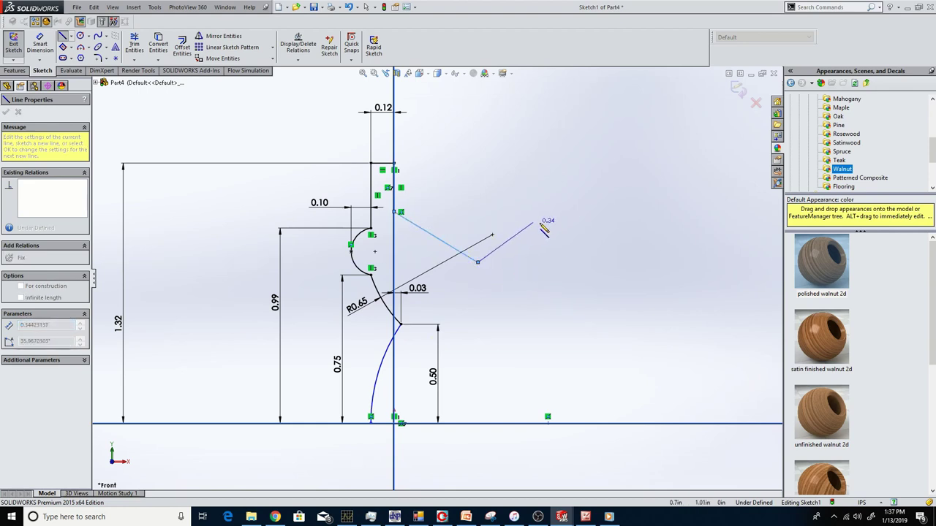
right_click(533, 222)
left_click(549, 233)
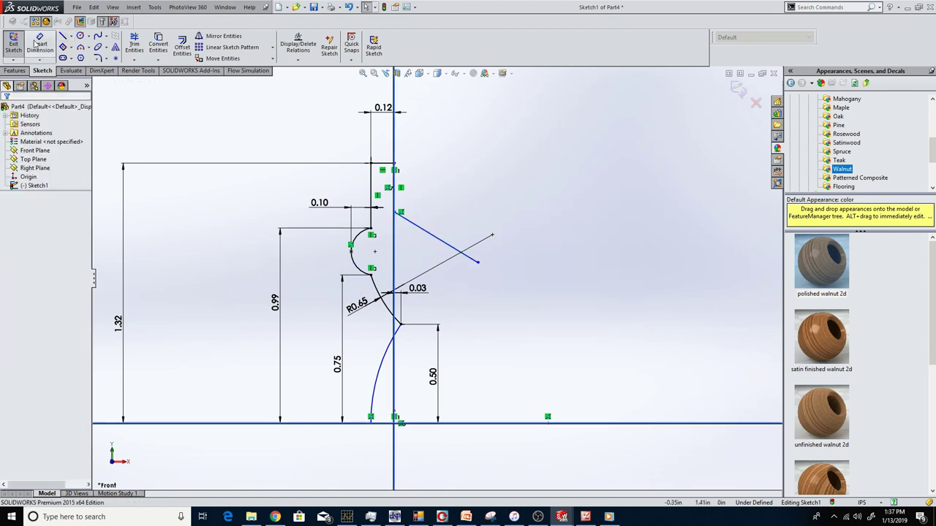
Step: Dimension the height of the sloped line's upper end above the horizontal axis as 2.076/2 in
left_click(40, 43)
left_click(394, 212)
left_click(457, 424)
left_click(568, 343)
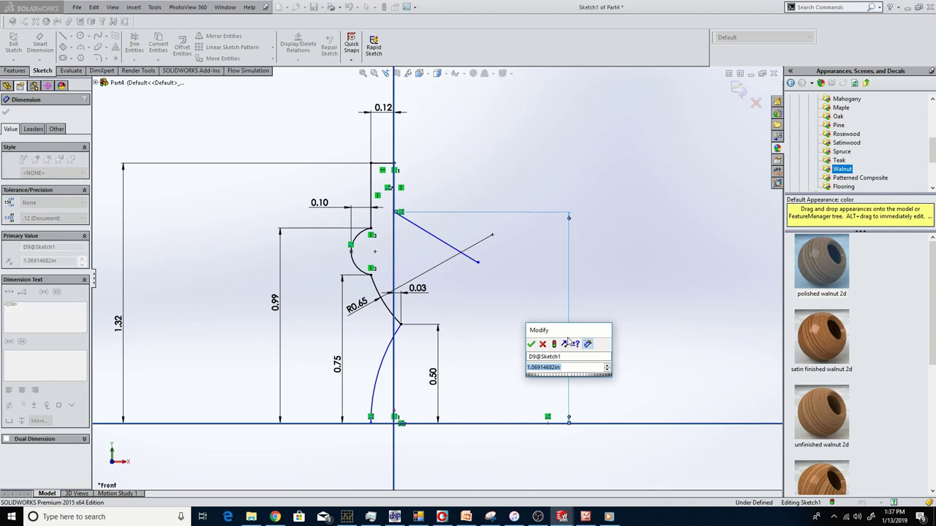
type("2.076/2")
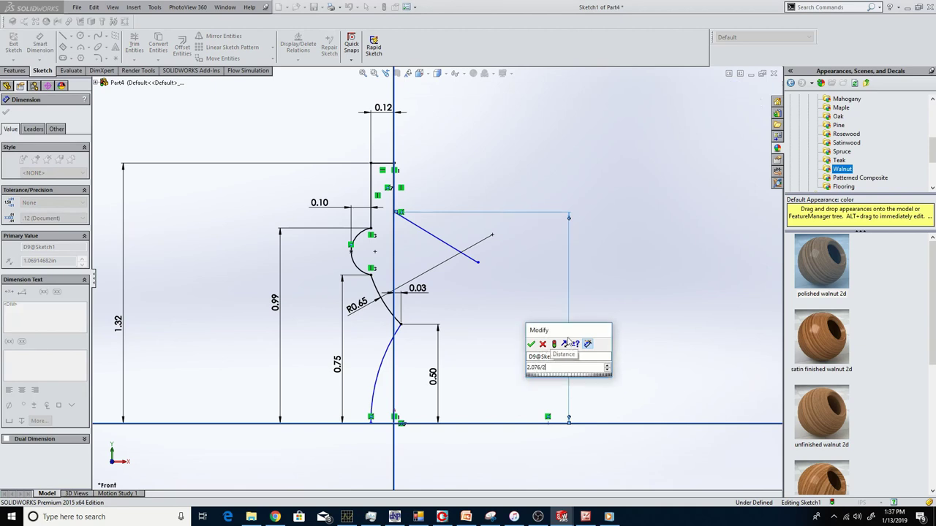
key("Return")
Step: Dimension the horizontal distance from the vertical line to the sloped line's free end as 0.49 in
scroll(504, 175, "down", 3)
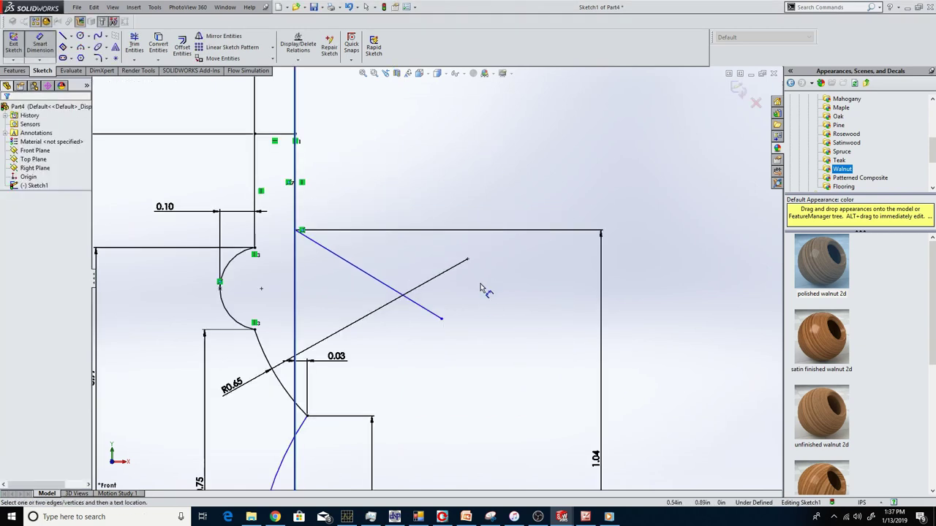
left_click(441, 319)
scroll(437, 281, "up", 2)
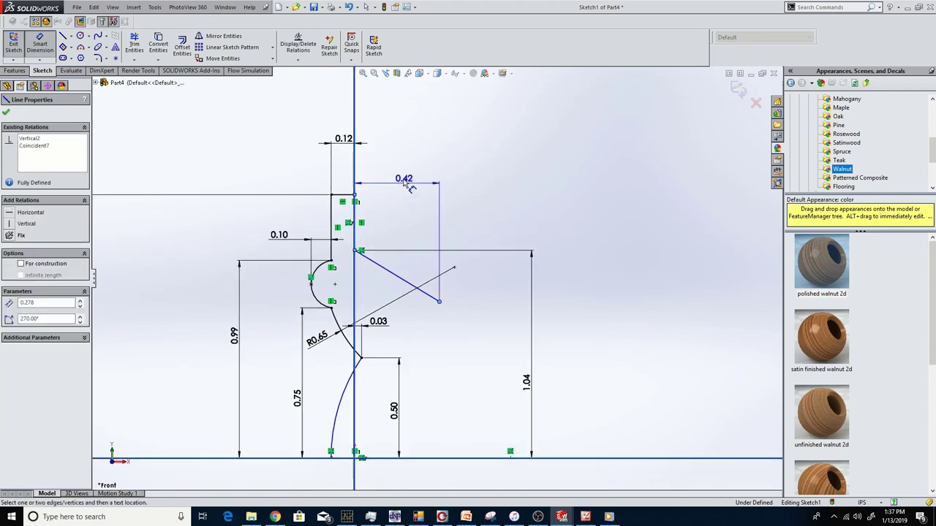
left_click(404, 177)
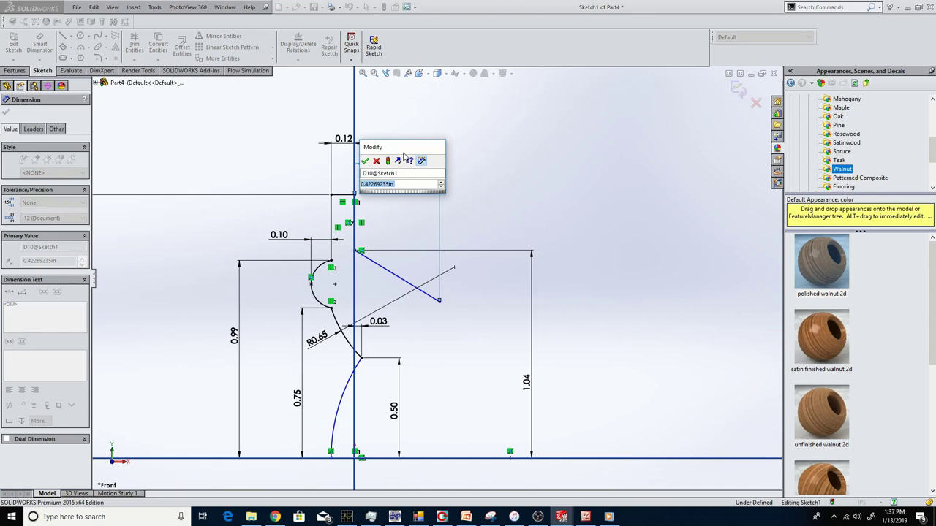
type("0.49")
key("Return")
Step: Dimension the height of the sloped line's free end above the horizontal axis as 2.045/2 in
left_click(452, 301)
left_click(470, 456)
left_click(474, 367)
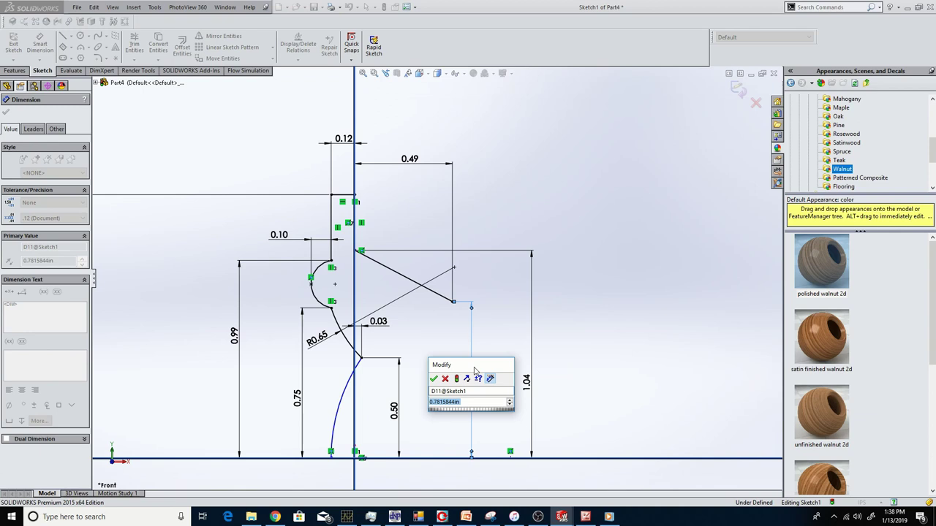
type("2.4")
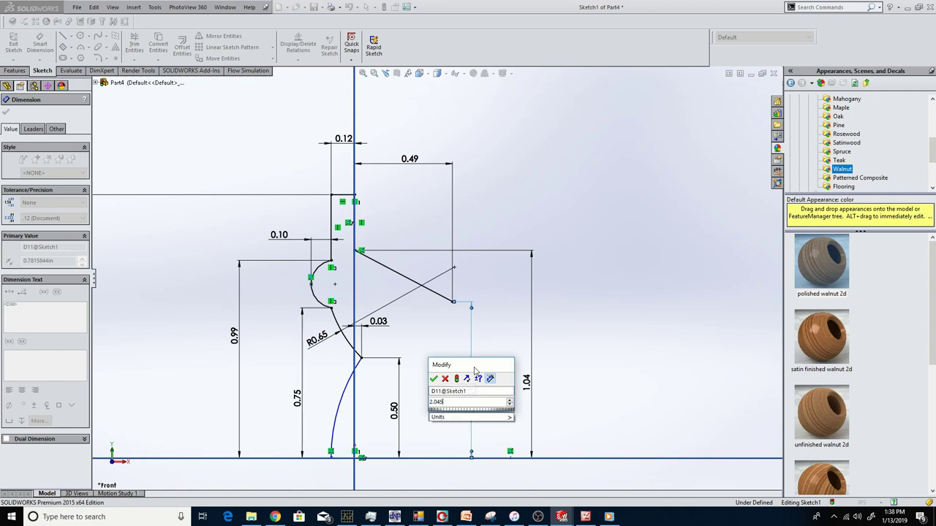
key("Return")
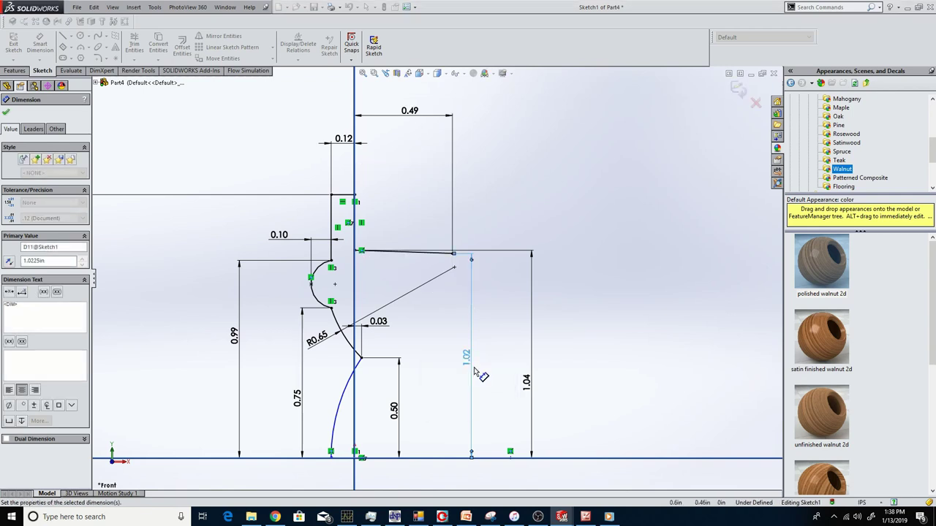
Step: Sketch a vertical line about 0.13 in down from the sloped line's free end and a horizontal line about 0.14 in outward
scroll(483, 256, "down", 2)
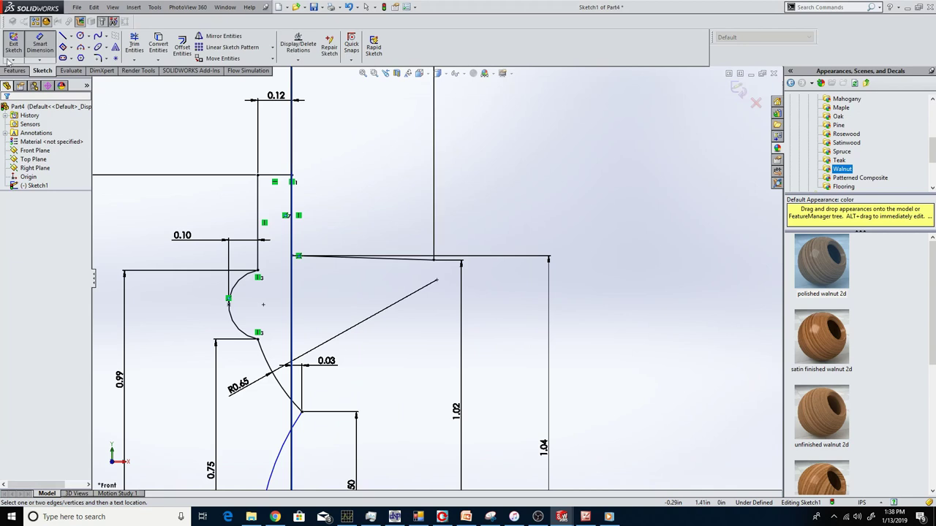
left_click(63, 35)
left_click(433, 259)
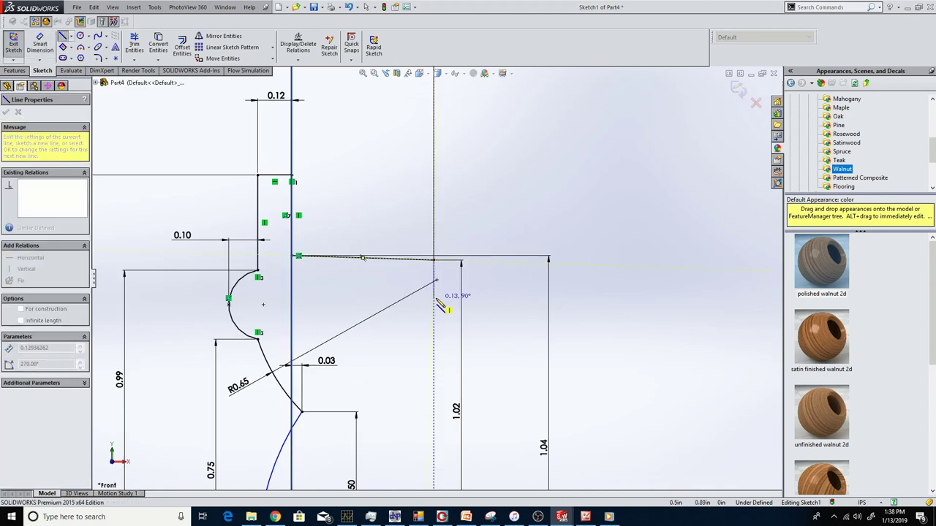
left_click(433, 297)
double_click(434, 296)
left_click_drag(434, 298, 476, 298)
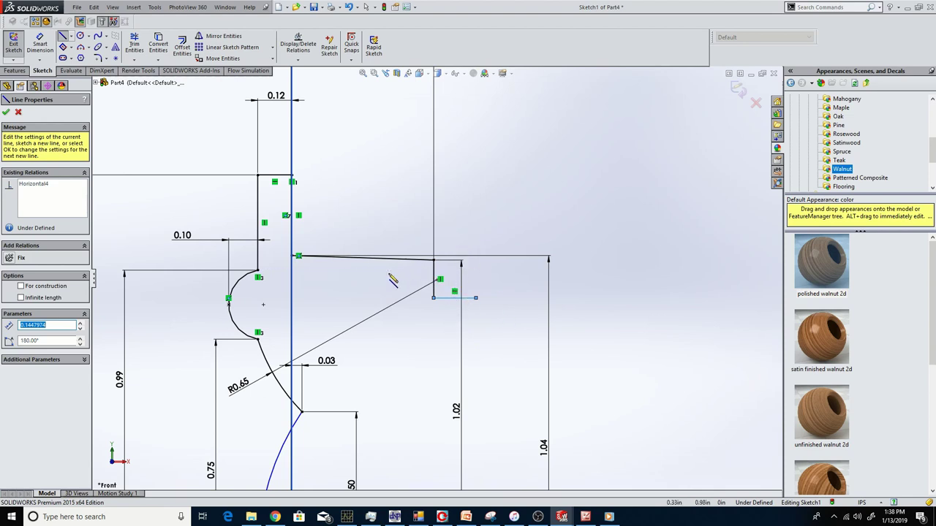
Step: Try to dimension the short vertical line's length as 1.888/2 in
left_click(43, 45)
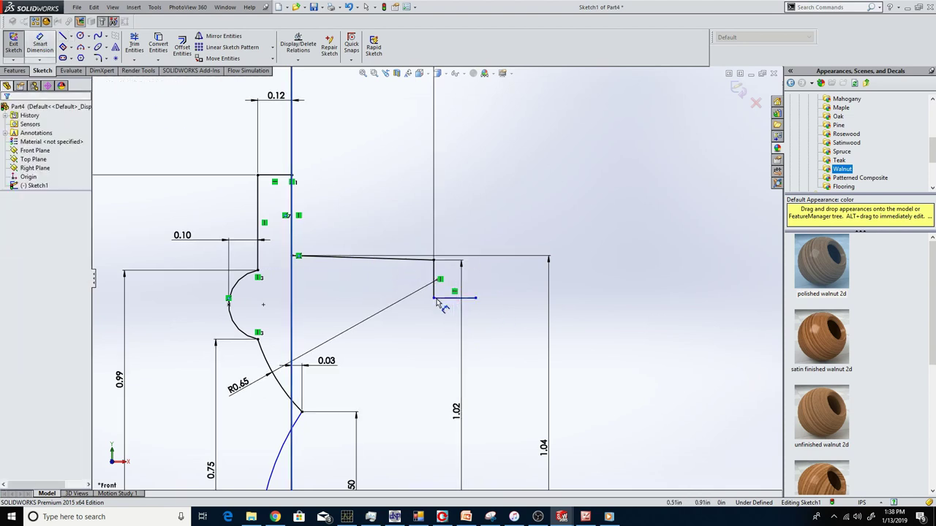
left_click(431, 281)
left_click(389, 278)
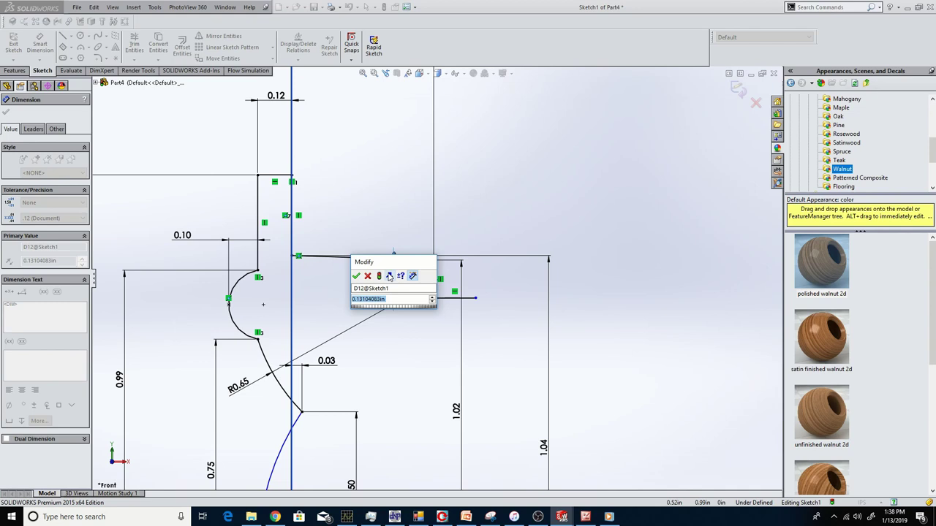
type("1.888/")
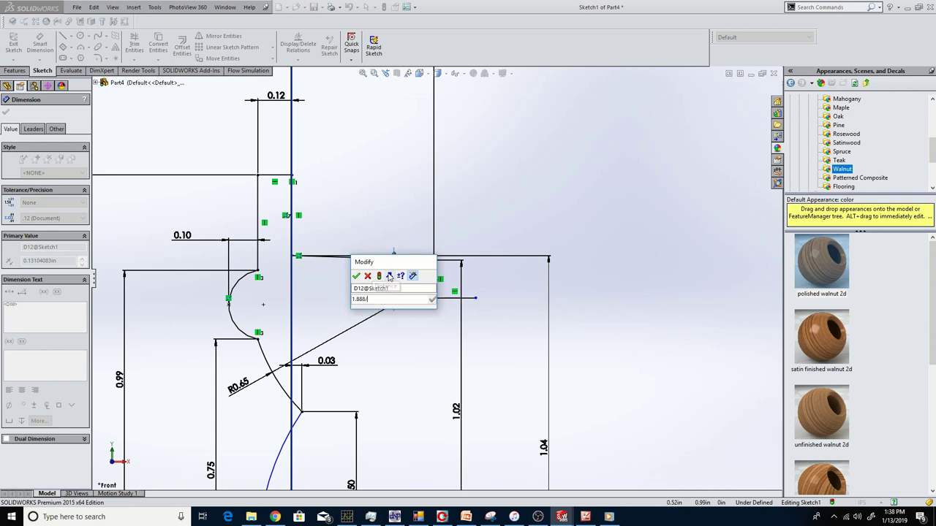
type("2")
key("Return")
key("z")
scroll(538, 205, "up", 1)
scroll(498, 307, "down", 1)
Step: Re-enter 1.888/2 in for the vertical line's length and delete that dimension
double_click(382, 354)
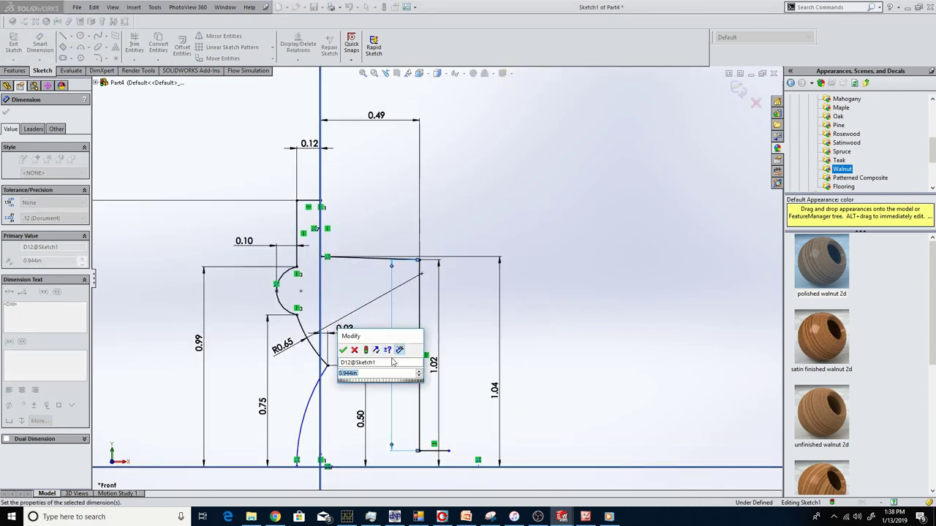
type("1.888/")
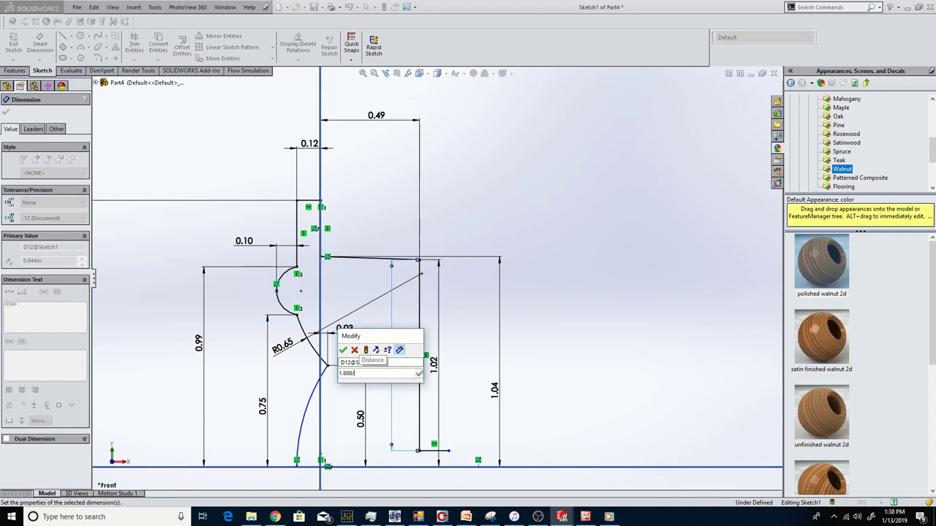
type("2")
key("Return")
left_click(513, 217)
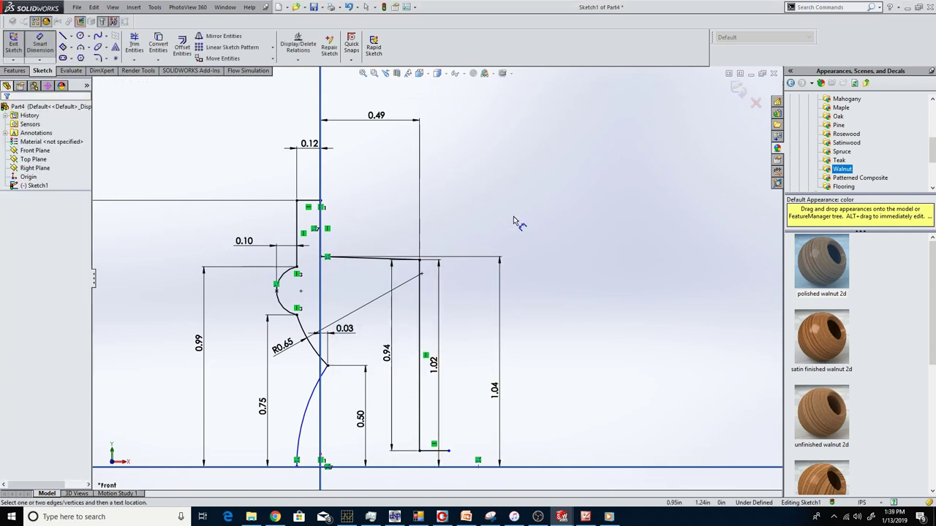
left_click(387, 358)
key("Delete")
Step: Dimension the height of the outer short horizontal line above the horizontal axis as 1.888/2 in
left_click(431, 452)
left_click(415, 466)
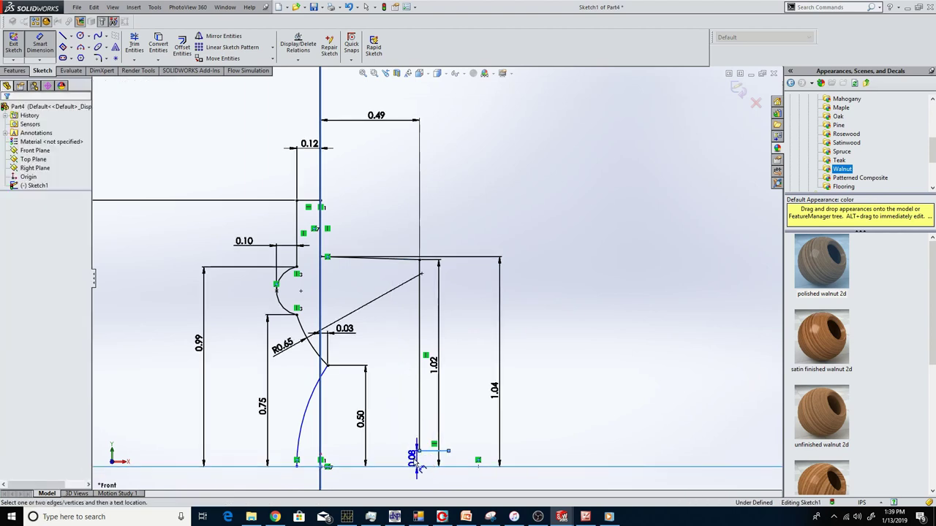
left_click(421, 452)
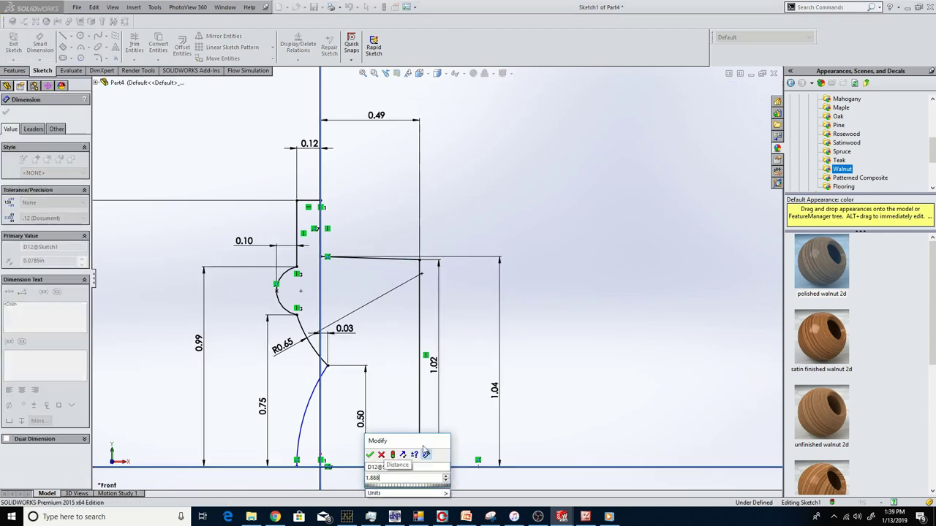
type("0.94")
key("Return")
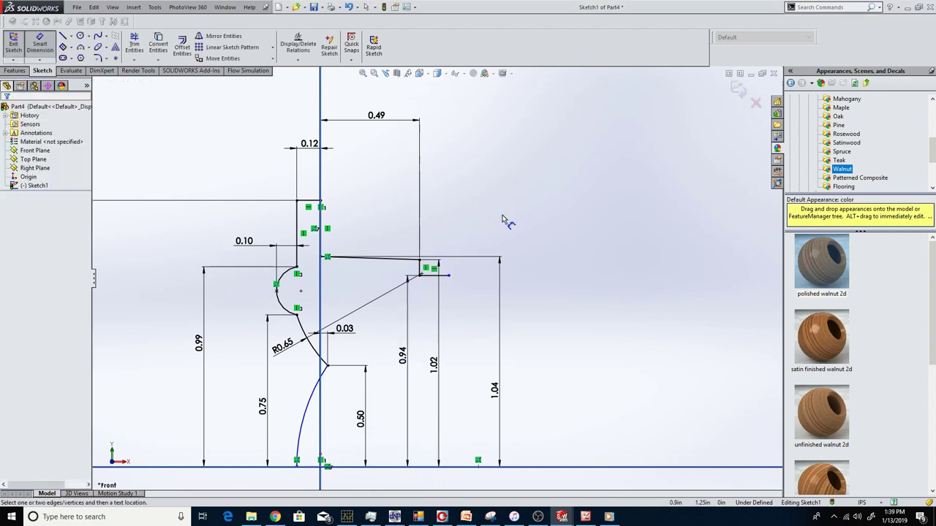
scroll(501, 218, "down", 2)
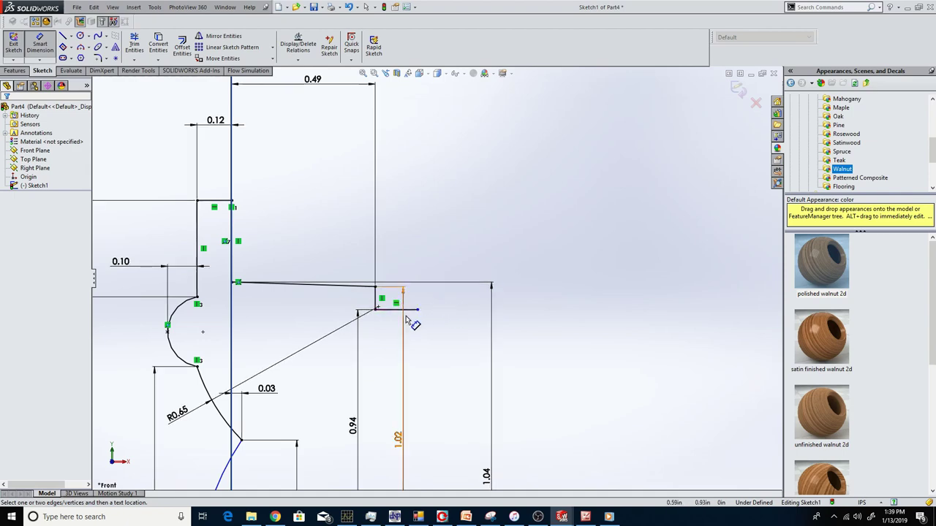
key("alt+Tab")
left_click(537, 517)
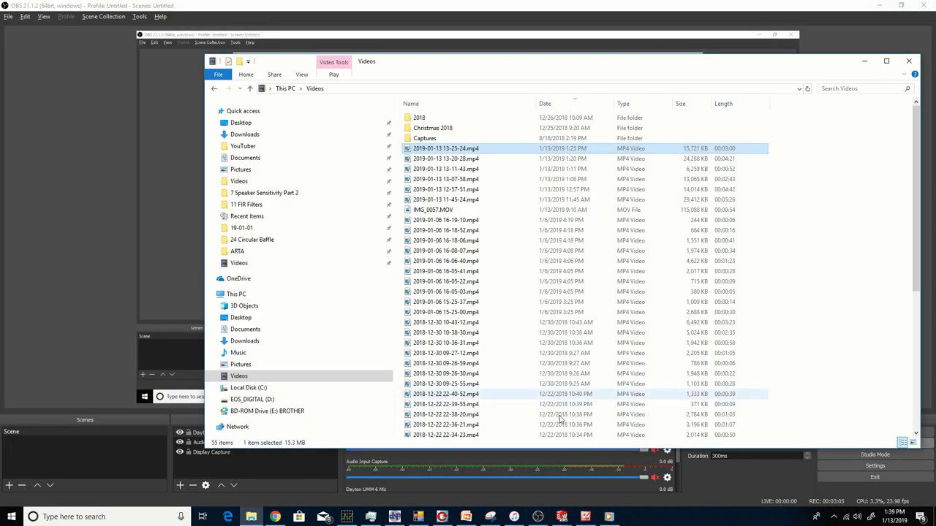
mouse_move(561, 517)
left_click(532, 487)
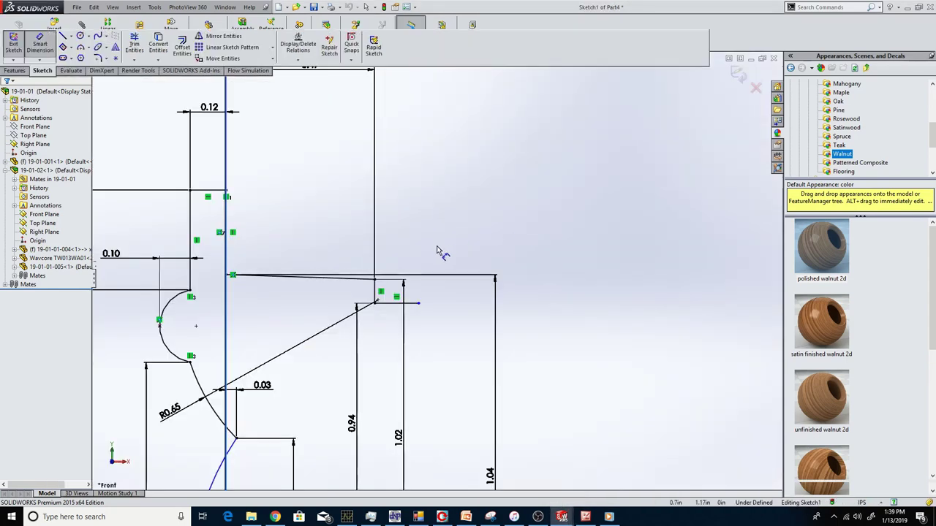
Step: Sketch a vertical line about 0.06 in up from the outer horizontal line's free end and a horizontal line about 0.10 in outward
scroll(437, 272, "up", 2)
scroll(308, 359, "up", 3)
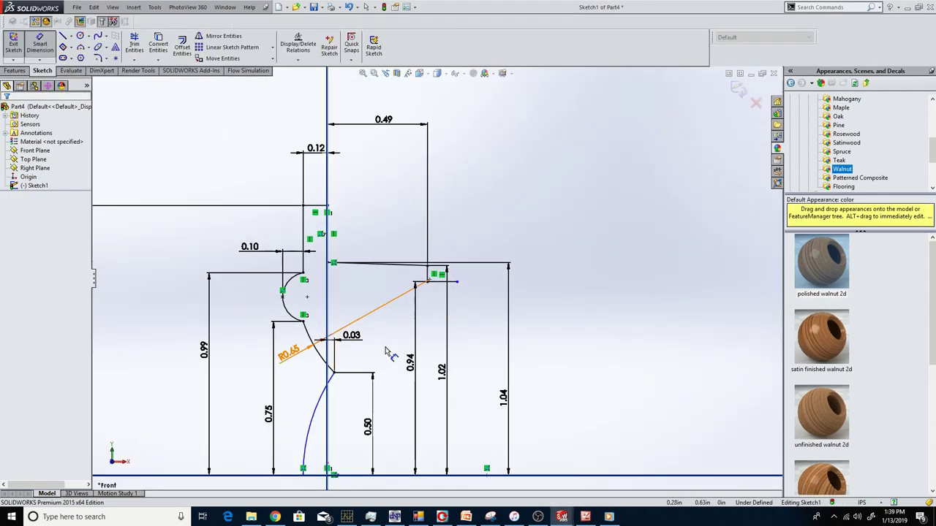
scroll(394, 282, "down", 4)
scroll(394, 282, "down", 2)
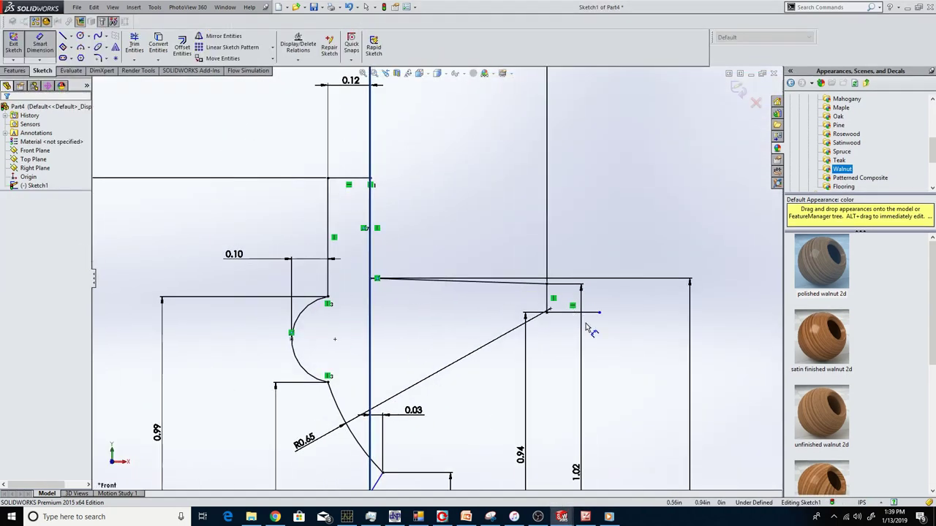
left_click(63, 37)
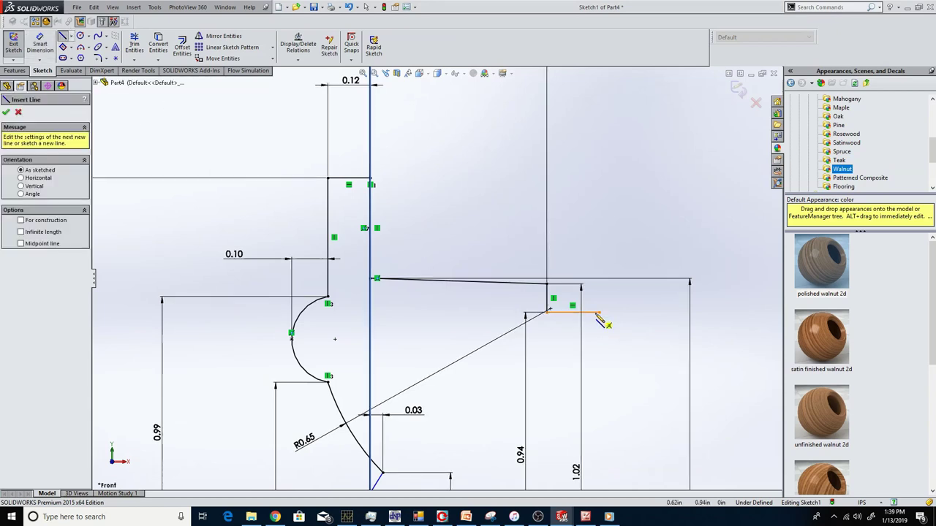
left_click(600, 312)
left_click(601, 291)
left_click(636, 290)
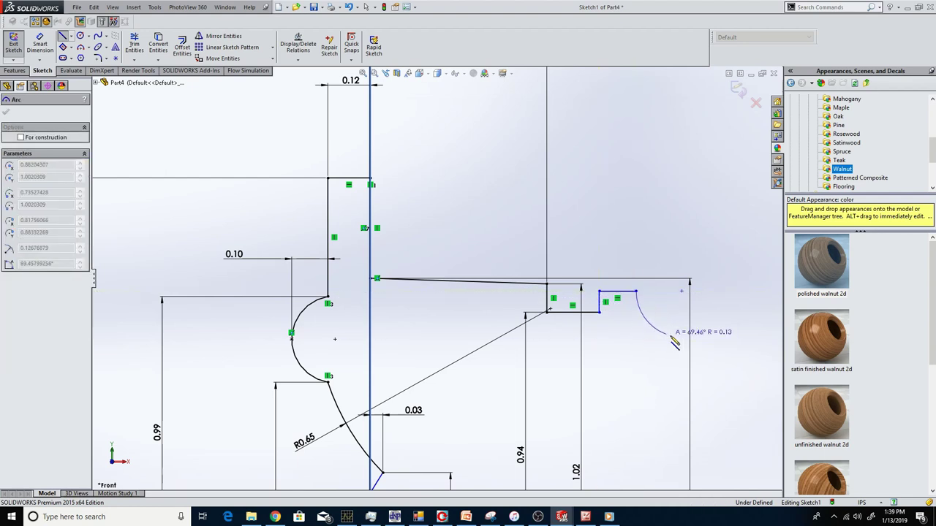
Step: Continue the profile with a downward concave arc of about 0.13 in radius, followed by a short sloped line ending in a tangent arc
left_click(665, 334)
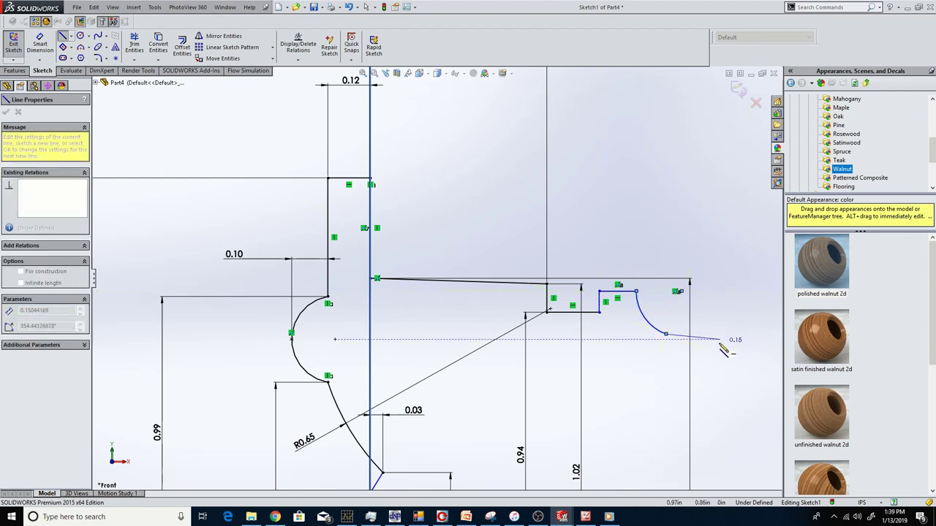
left_click(688, 339)
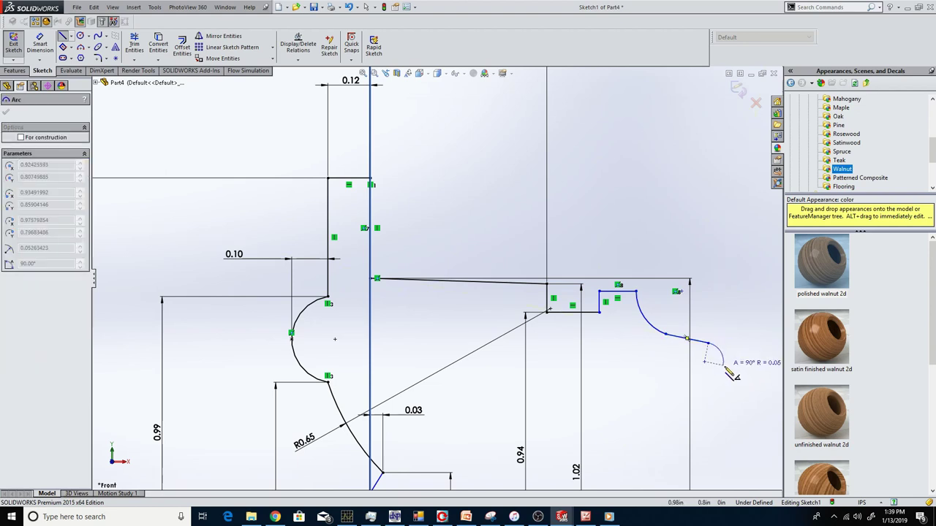
left_click(727, 370)
Step: Add a tangent 90° arc of about 0.15 in radius and run lines about 0.30 in inward and straight down to the horizontal axis
key("z")
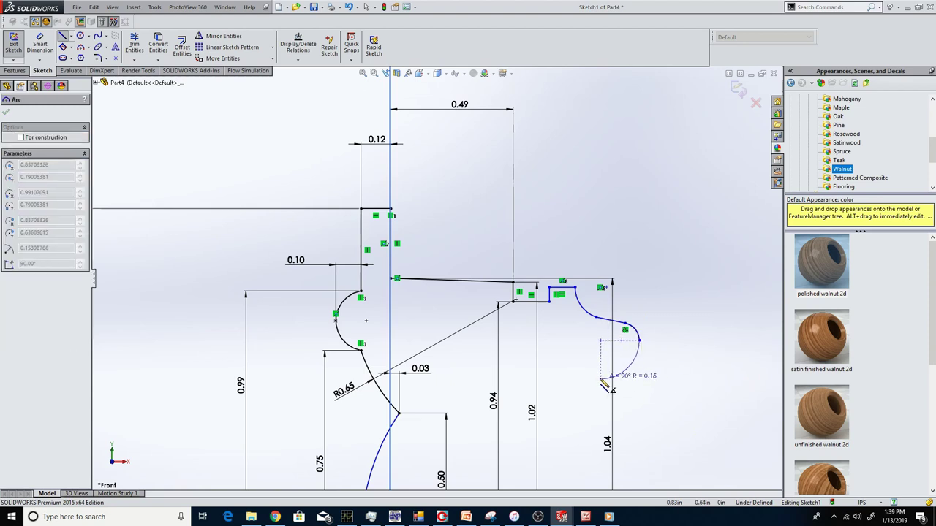
left_click(526, 379)
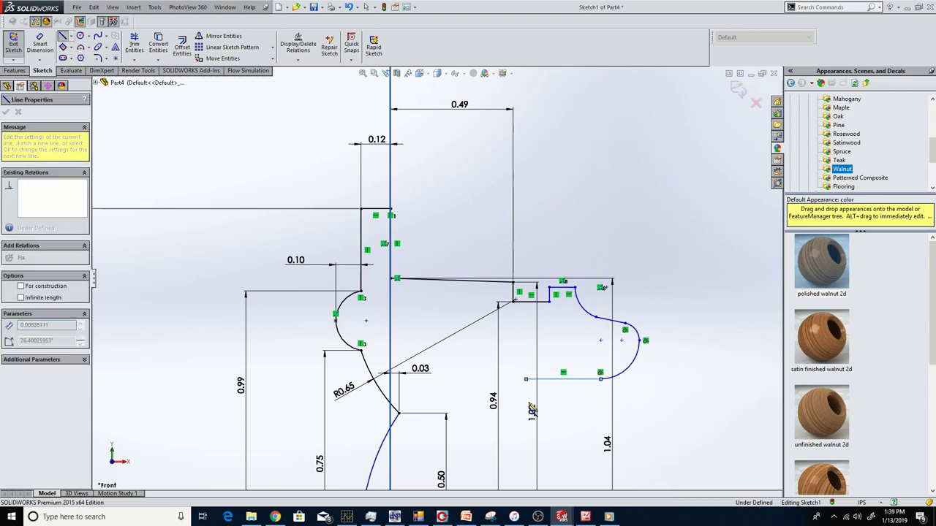
scroll(522, 395, "down", 2)
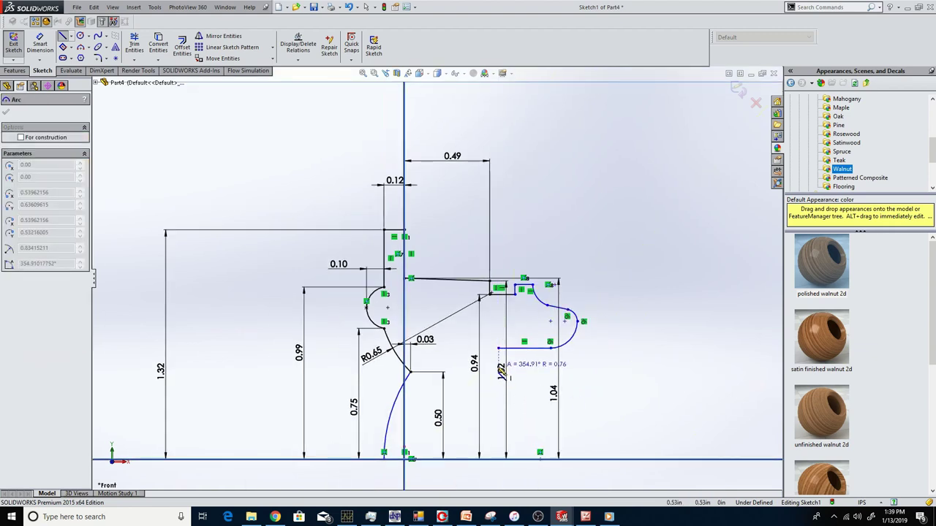
left_click(498, 459)
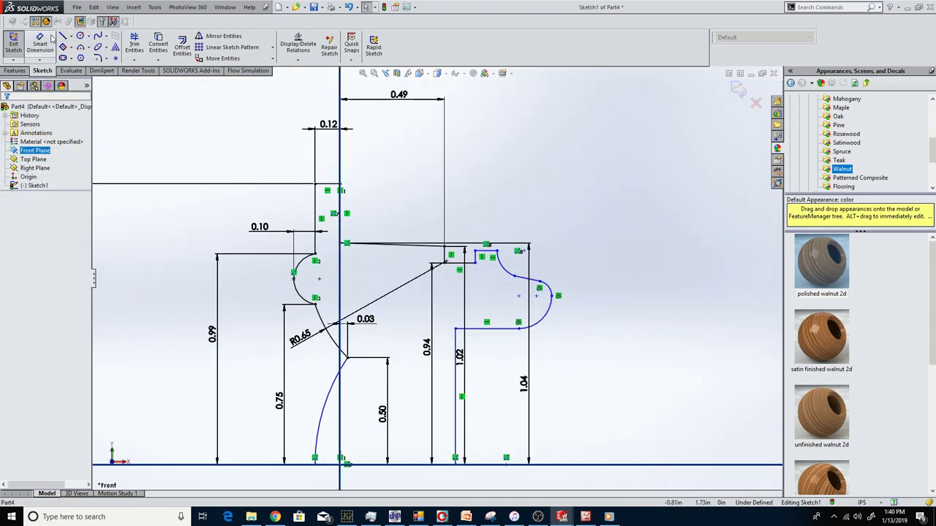
Step: Dimension the horizontal distance from the vertical reference line to the profile's outermost arc point as 1.33 in
left_click(50, 40)
left_click(555, 298)
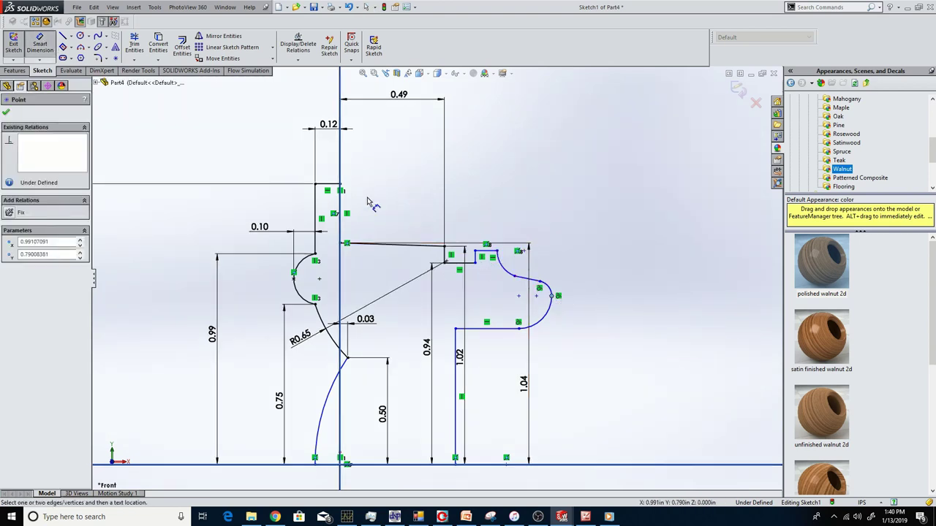
left_click(342, 205)
left_click(413, 152)
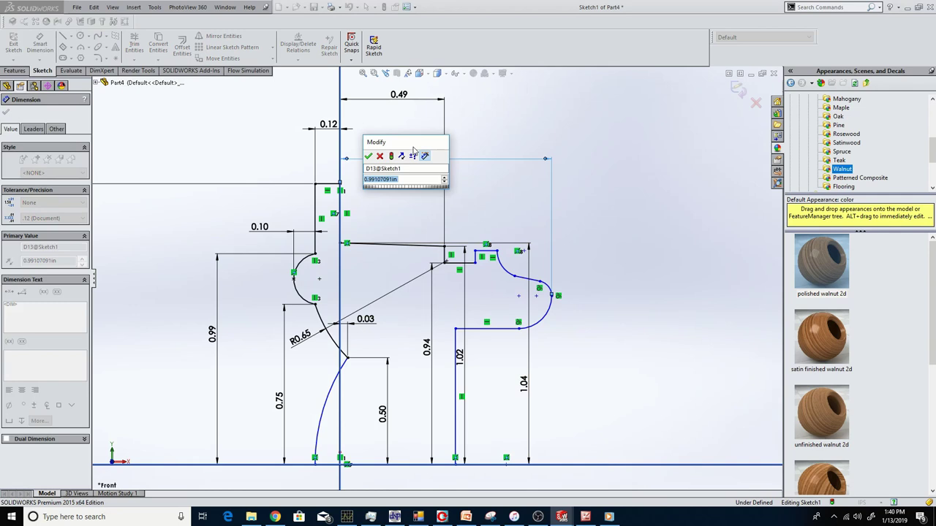
type("1.33")
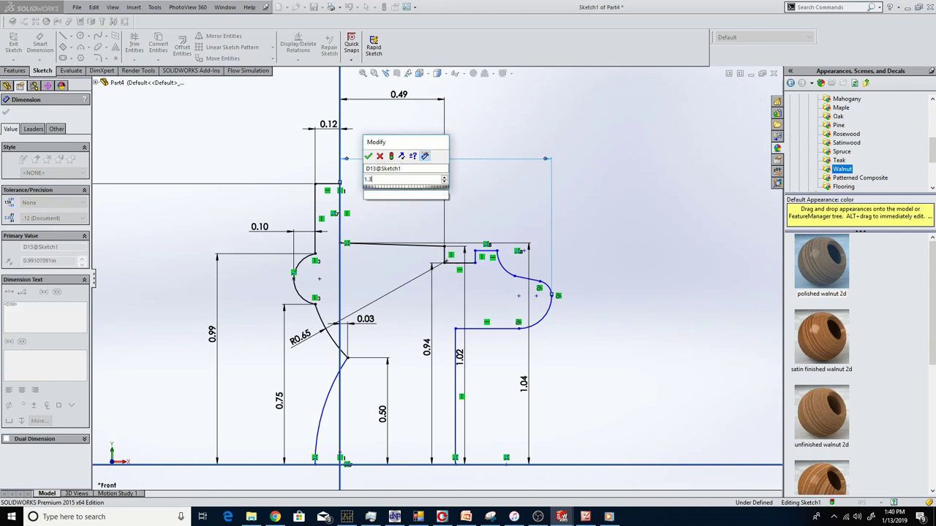
key("Return")
left_click(548, 219)
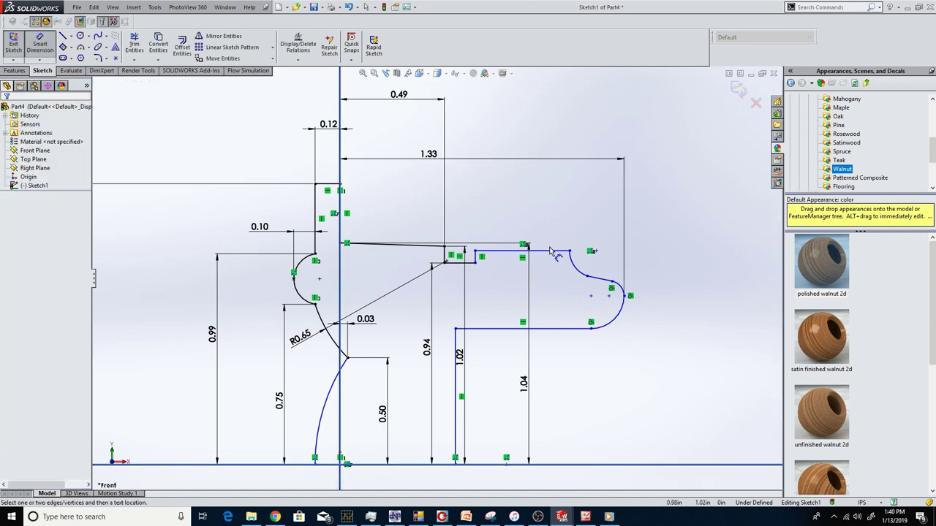
Step: Dimension the height of the outer upper horizontal line above the horizontal axis as 0.99 in
left_click(553, 251)
left_click(679, 311)
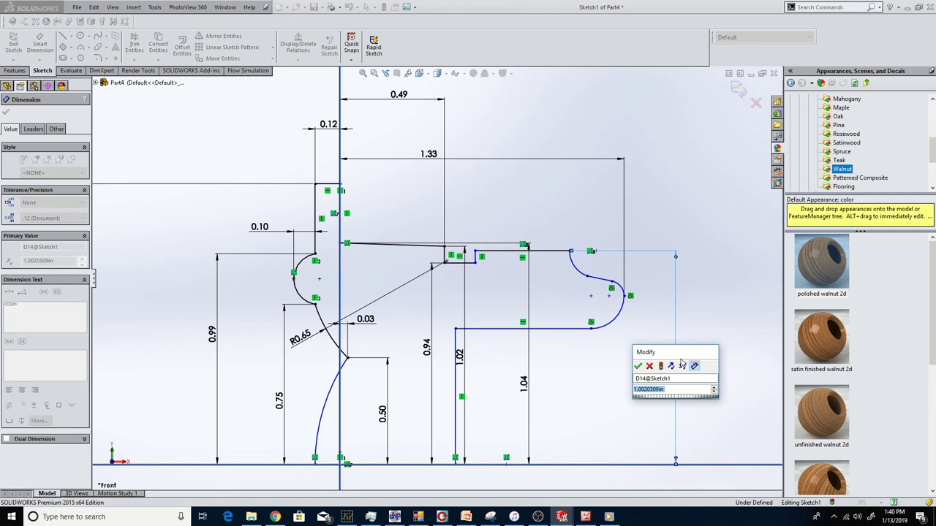
type("1.5")
key("Return")
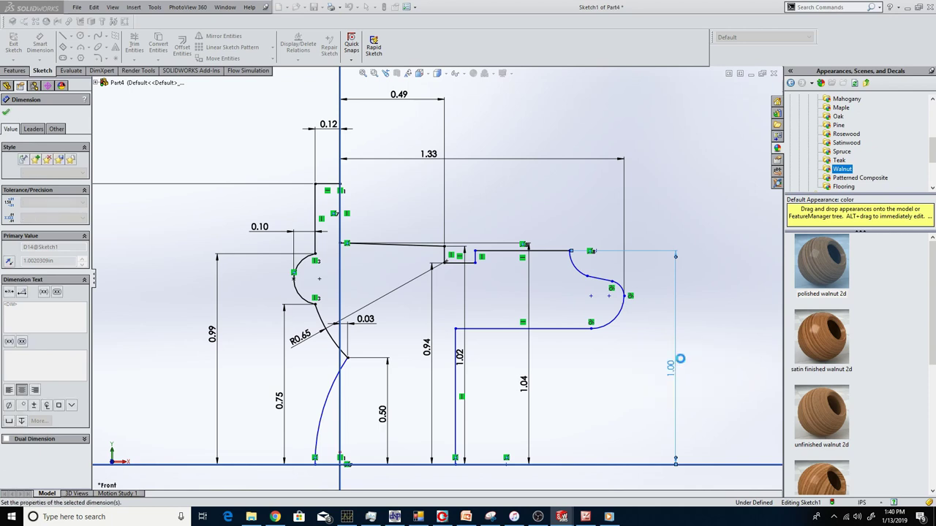
double_click(584, 280)
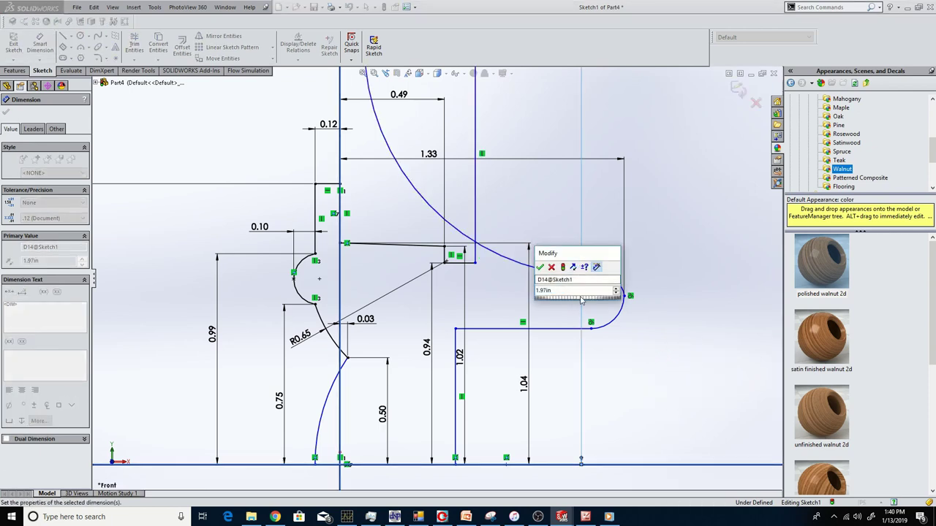
type("0.99")
key("Return")
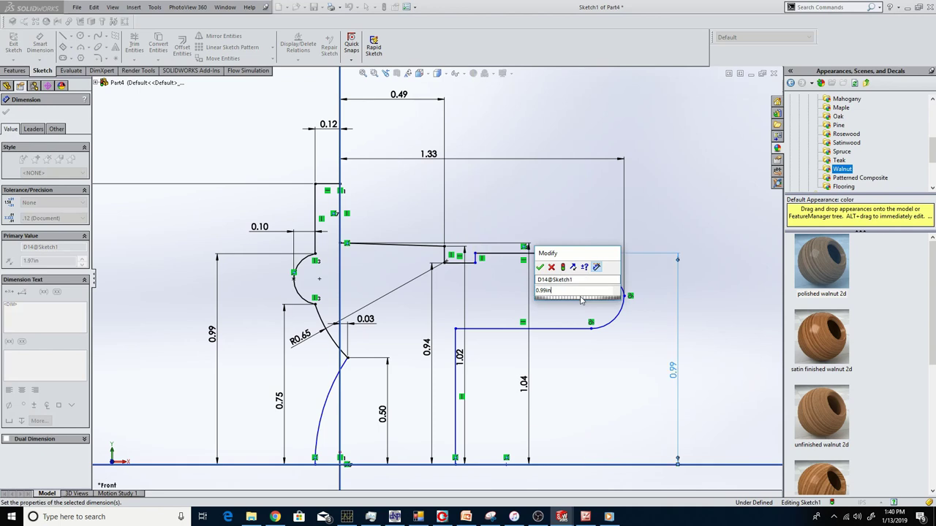
left_click(540, 268)
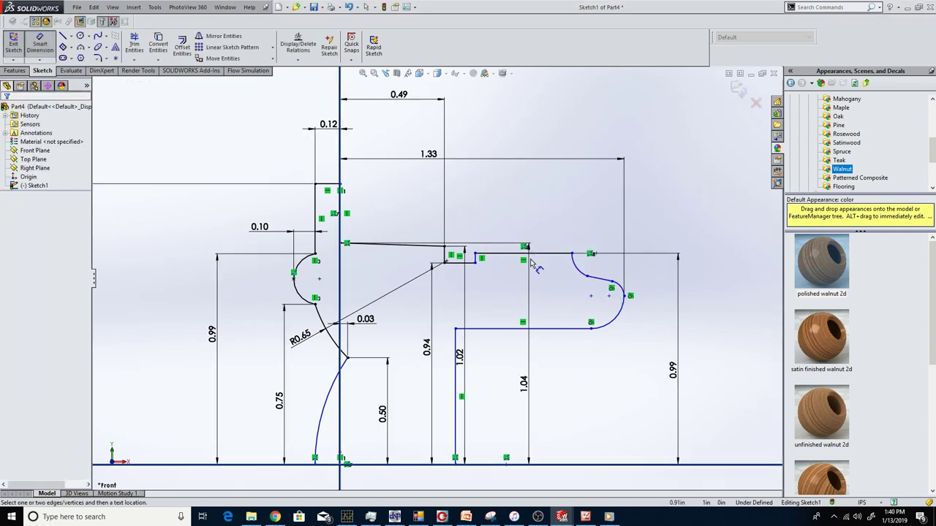
left_click(475, 254)
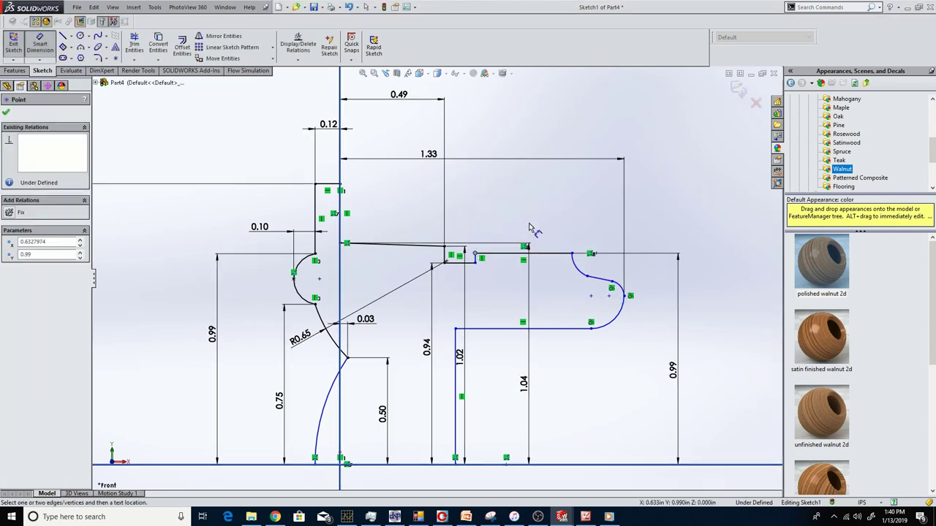
scroll(446, 236, "up", 2)
mouse_move(445, 236)
middle_mouse_down()
mouse_move(464, 249)
mouse_move(460, 286)
middle_mouse_up()
left_click(16, 70)
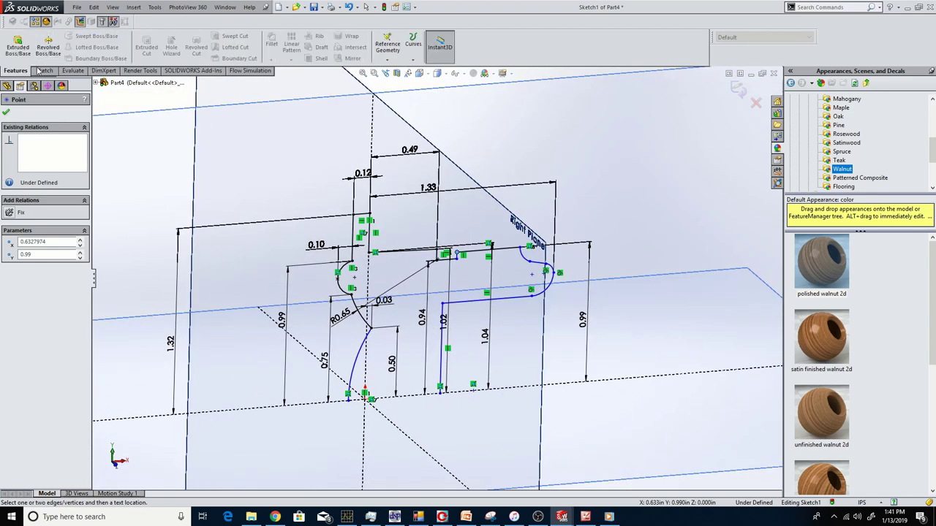
left_click(48, 46)
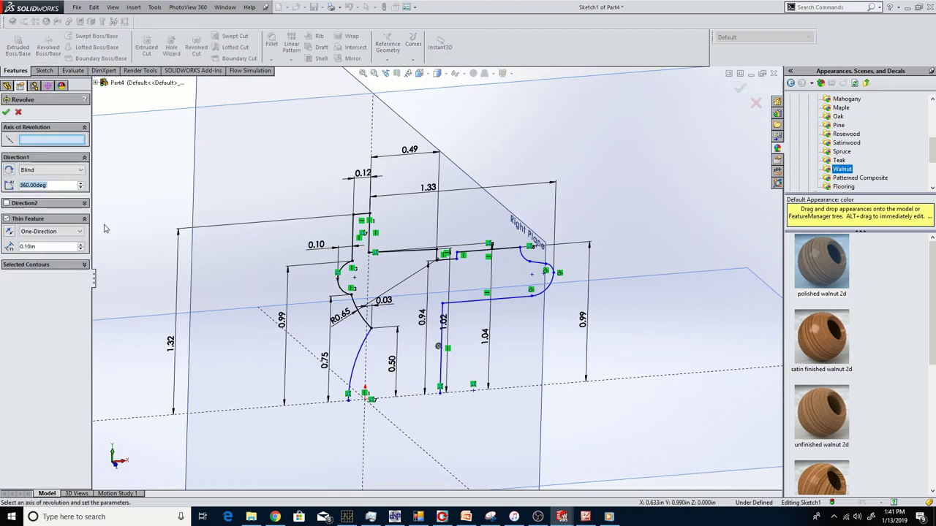
left_click(19, 112)
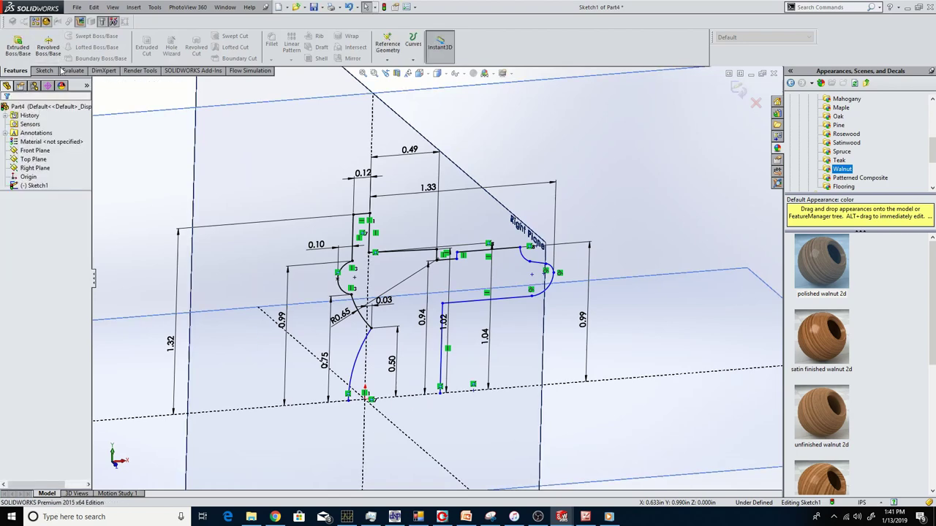
Step: Close the profile with a line along the horizontal axis between its two open ends and remove the stray short segment at the corner
left_click(63, 37)
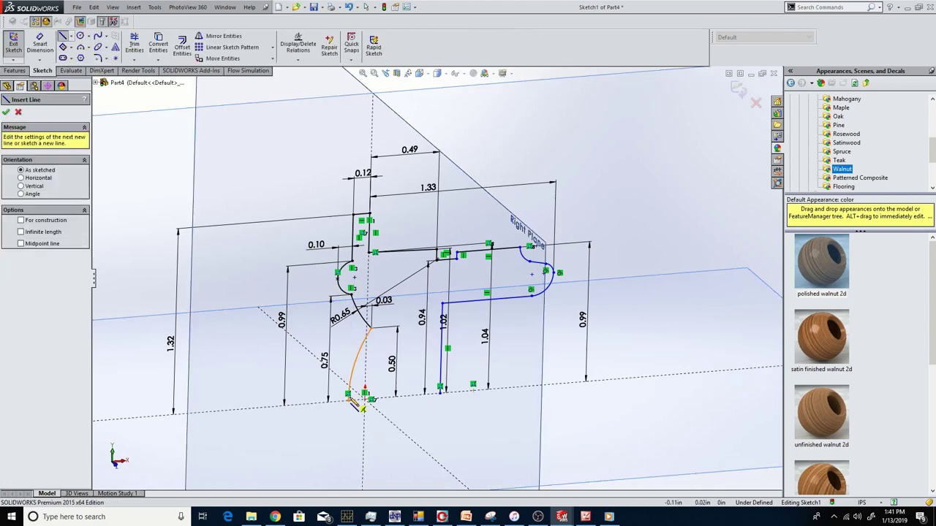
left_click(349, 400)
scroll(421, 435, "down", 1)
double_click(445, 383)
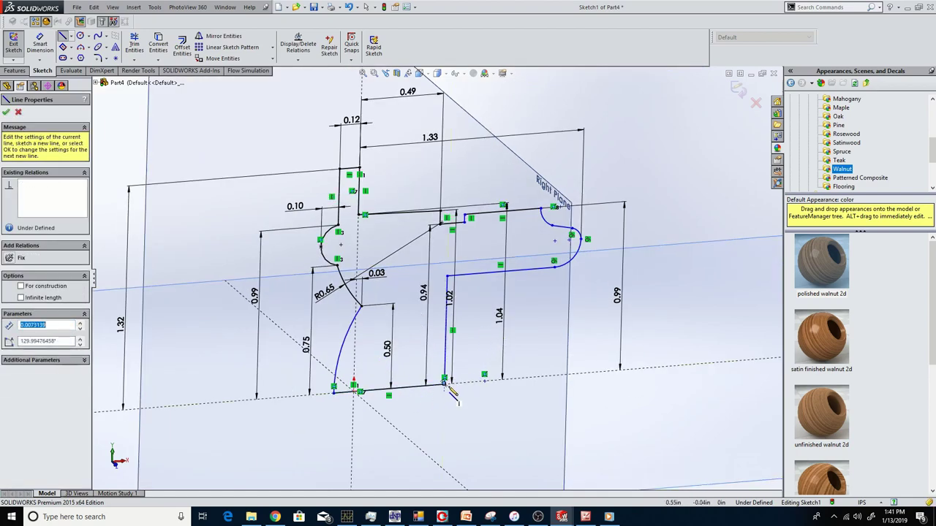
scroll(448, 388, "down", 6)
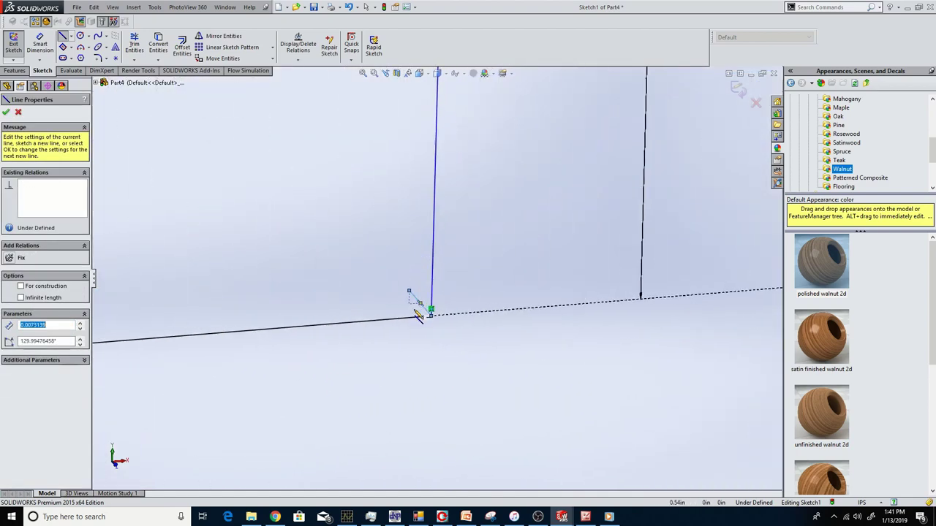
scroll(418, 307, "down", 2)
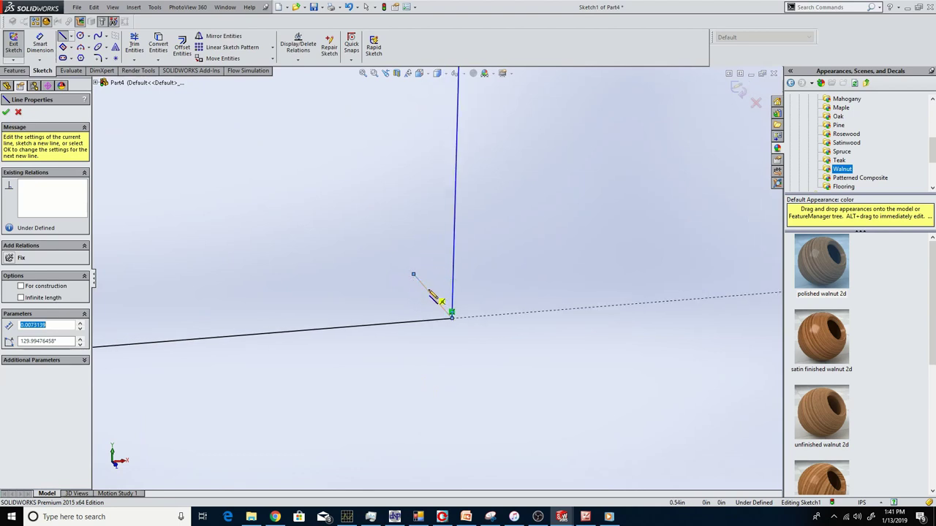
right_click(433, 296)
key("Escape")
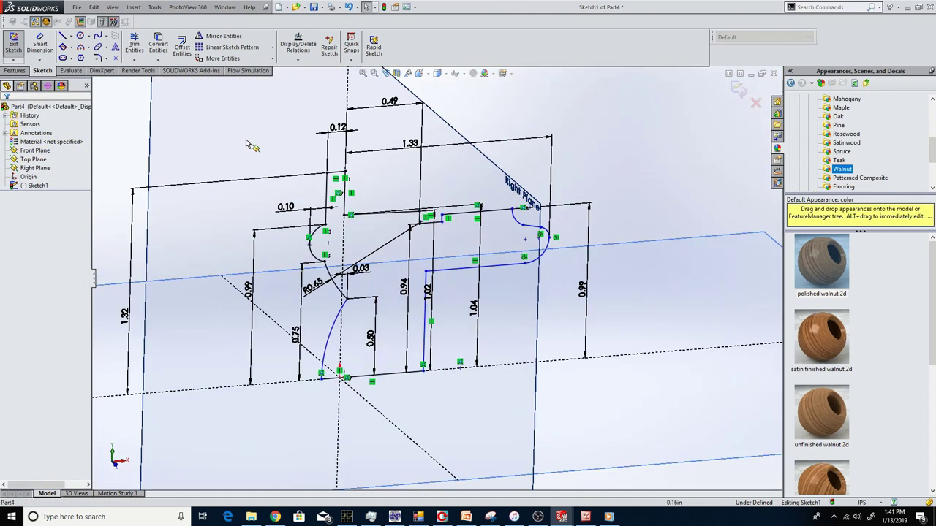
Step: Revolve the closed profile 360 degrees about its line on the horizontal axis
left_click(15, 70)
left_click(48, 47)
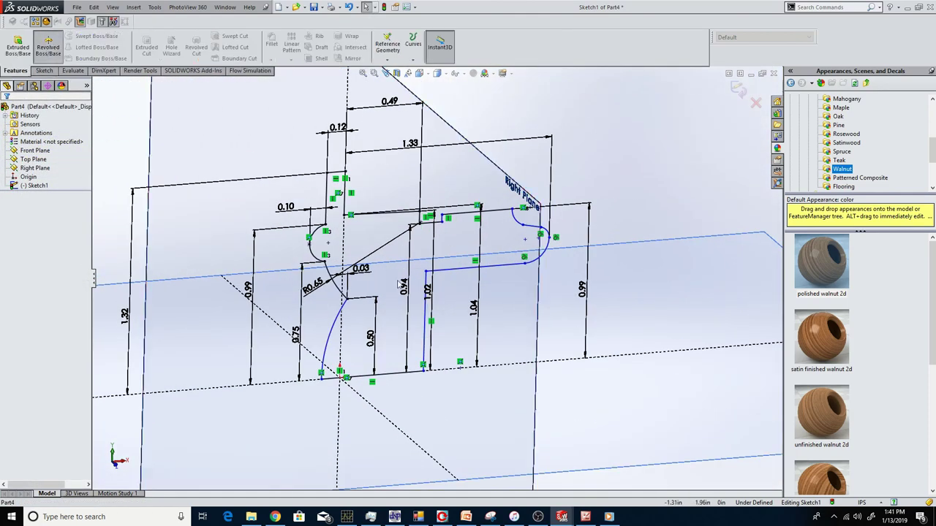
left_click(395, 374)
left_click(6, 112)
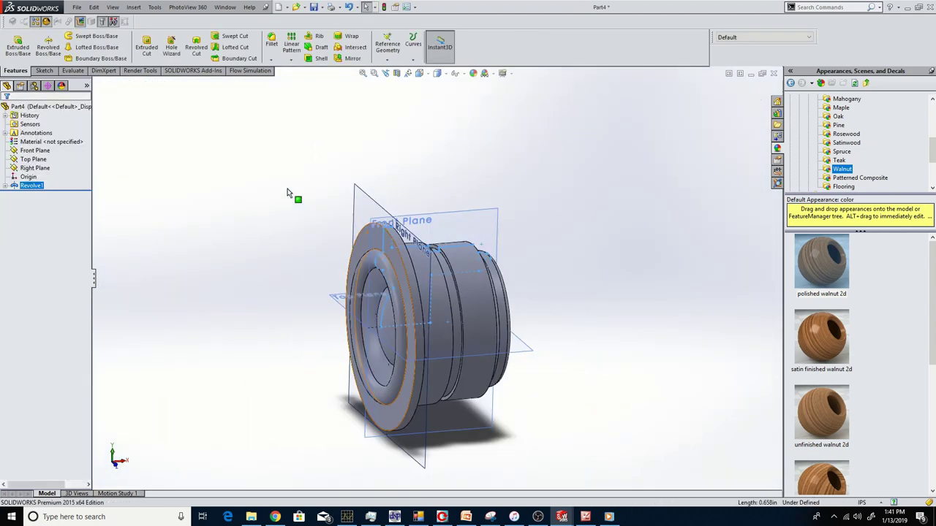
Step: Start a cut sketch on the front flange face and draw a circle about 0.20 in in diameter near the flange's upper edge
middle_click_drag(287, 194, 529, 324)
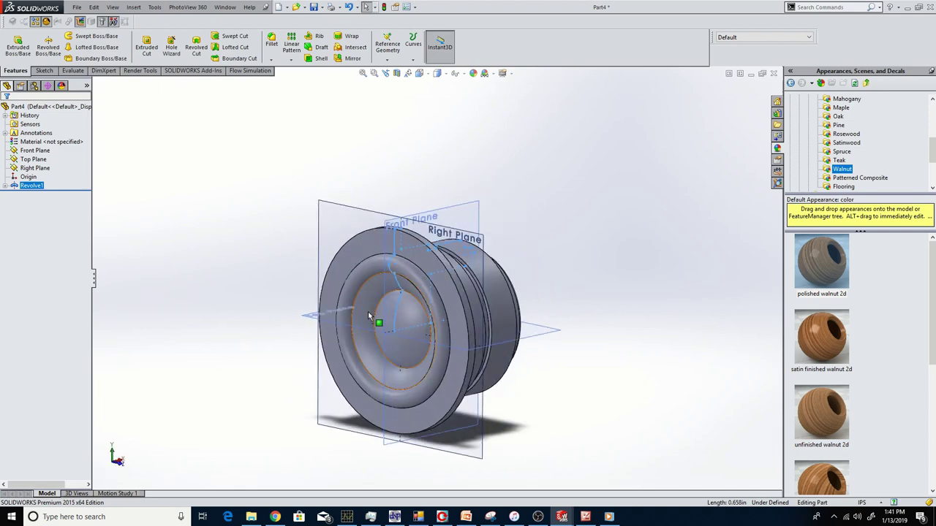
scroll(291, 266, "down", 1)
middle_click_drag(291, 265, 302, 285)
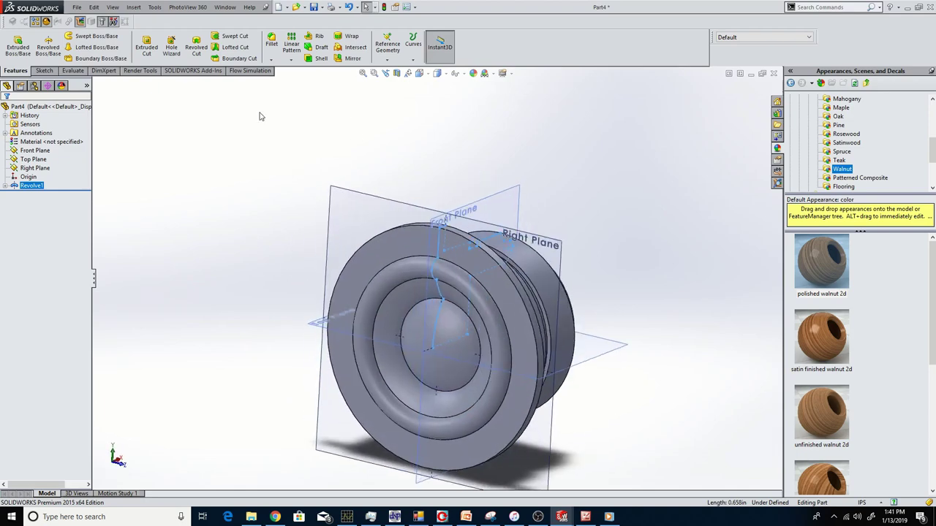
left_click(418, 237)
scroll(419, 238, "down", 3)
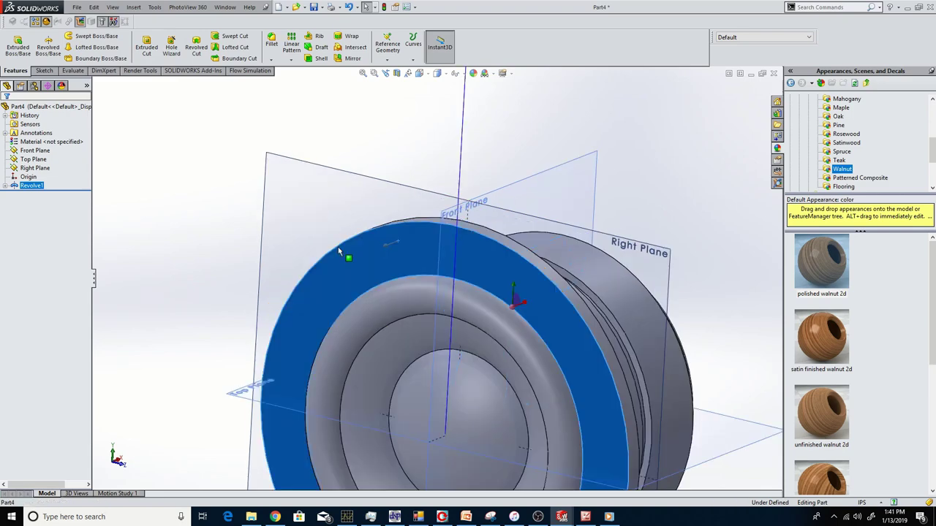
left_click(146, 47)
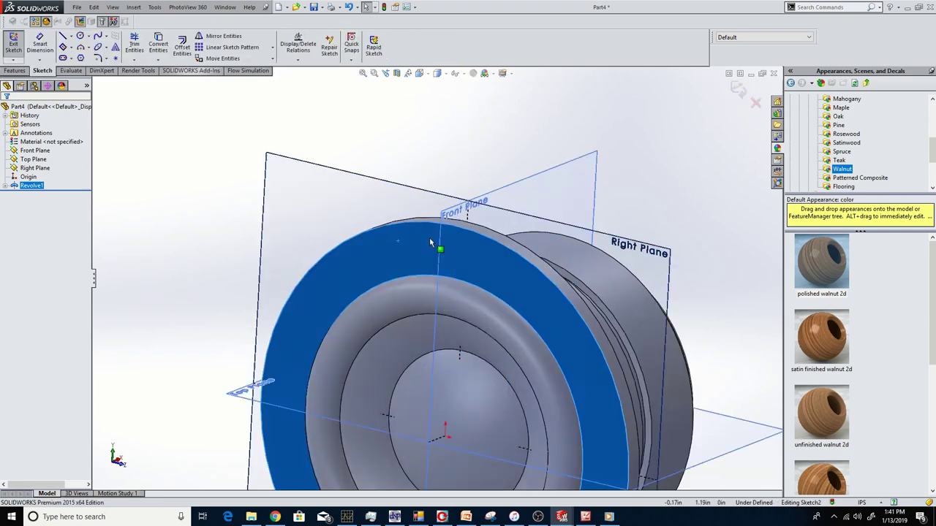
left_click(81, 37)
scroll(512, 311, "up", 4)
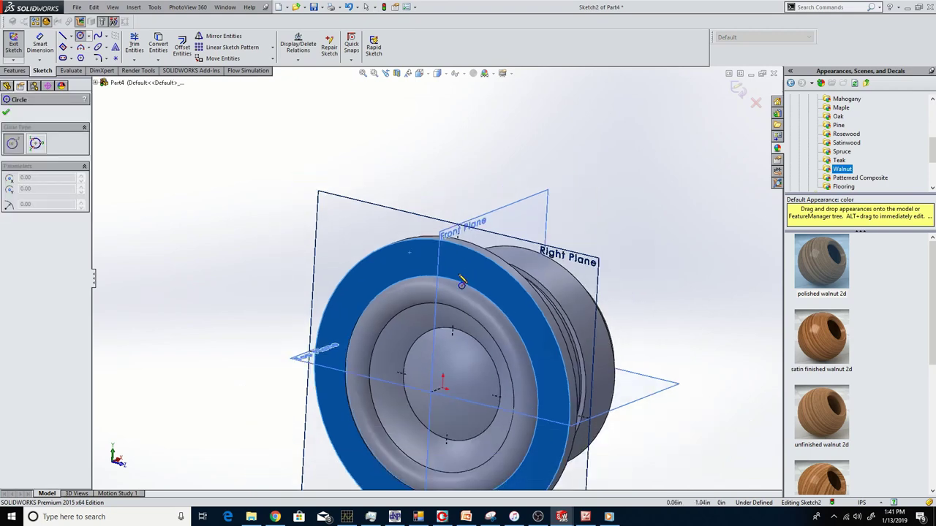
scroll(461, 288, "down", 4)
left_click(445, 260)
left_click(455, 264)
Step: Dimension the circle's diameter as 0.133 in
key("d")
left_click(451, 255)
left_click(565, 199)
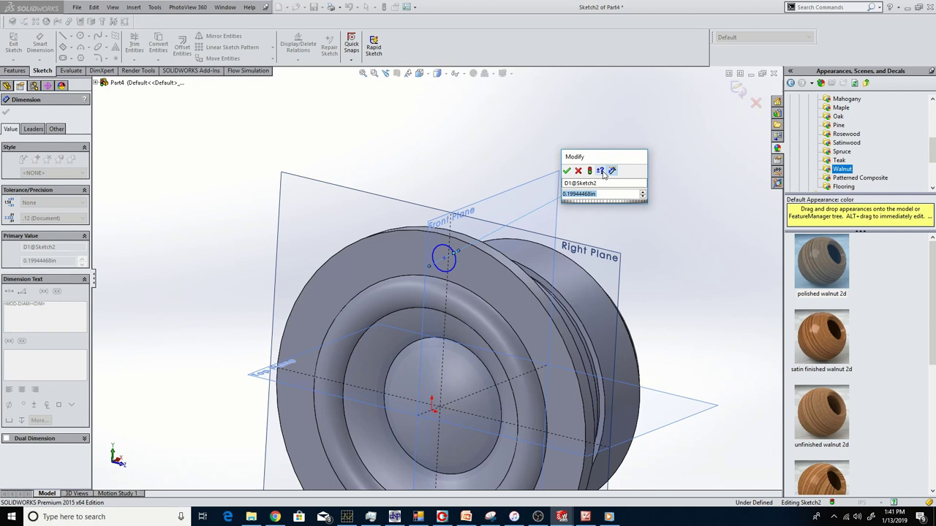
type(".133")
key("Return")
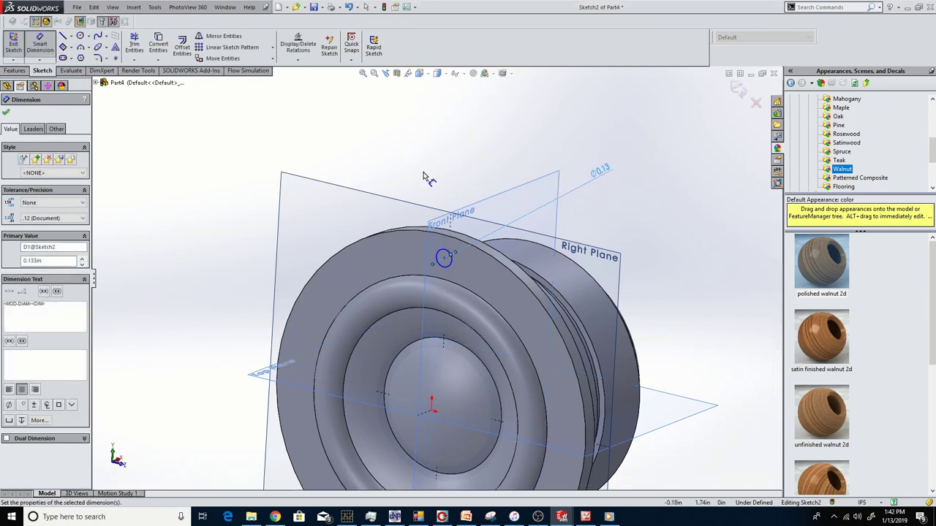
Step: Draw a line from the small circle's centre to the part origin
key("ctrl+8")
scroll(435, 158, "down", 3)
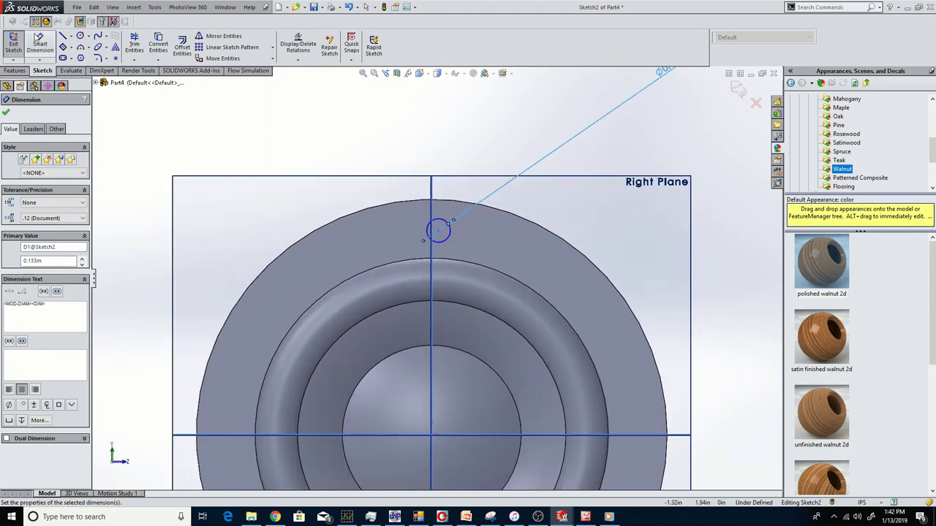
key("l")
left_click(438, 231)
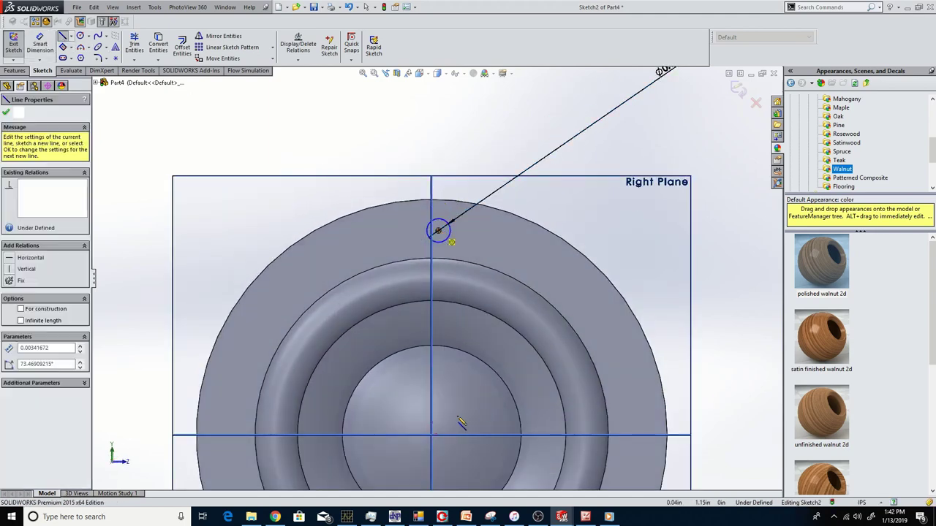
left_click(431, 436)
key("Escape")
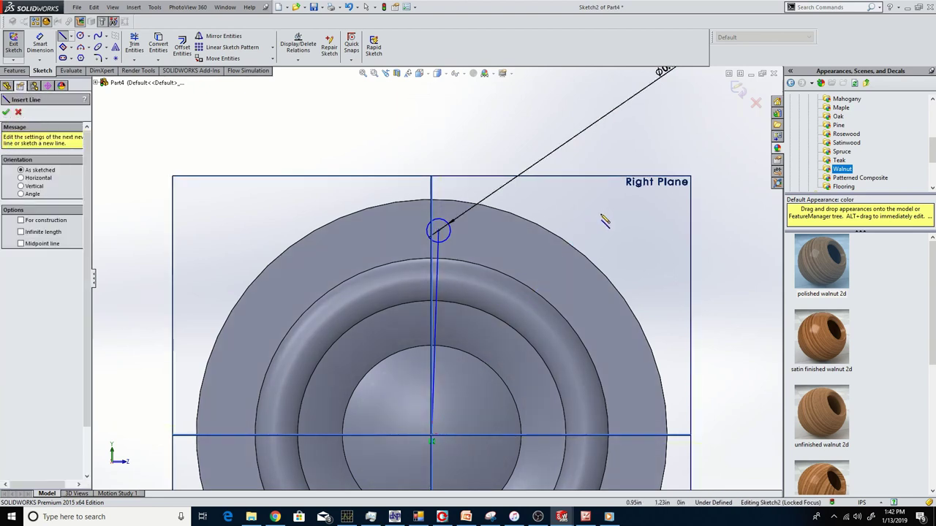
Step: Make the line between the circle's centre and the origin vertical and convert it to construction geometry
right_click(481, 243)
left_click(491, 249)
left_click(437, 255)
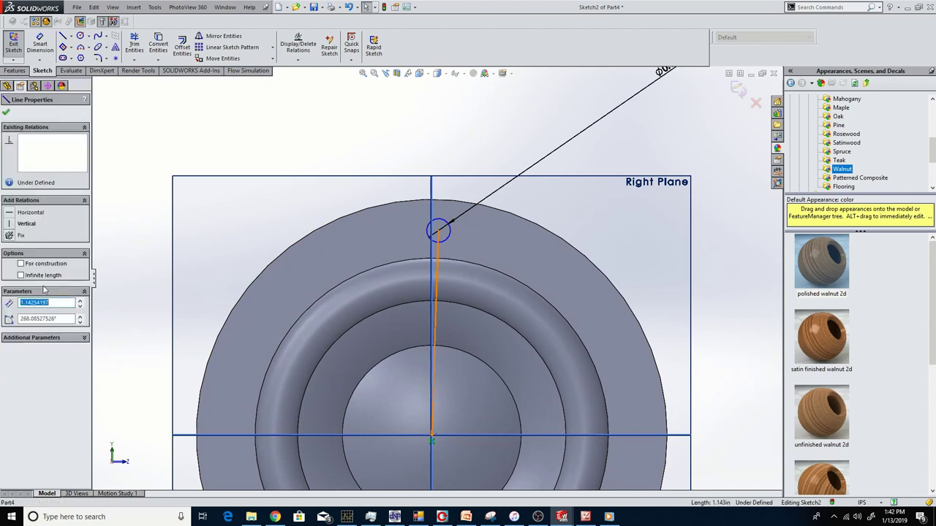
left_click(10, 224)
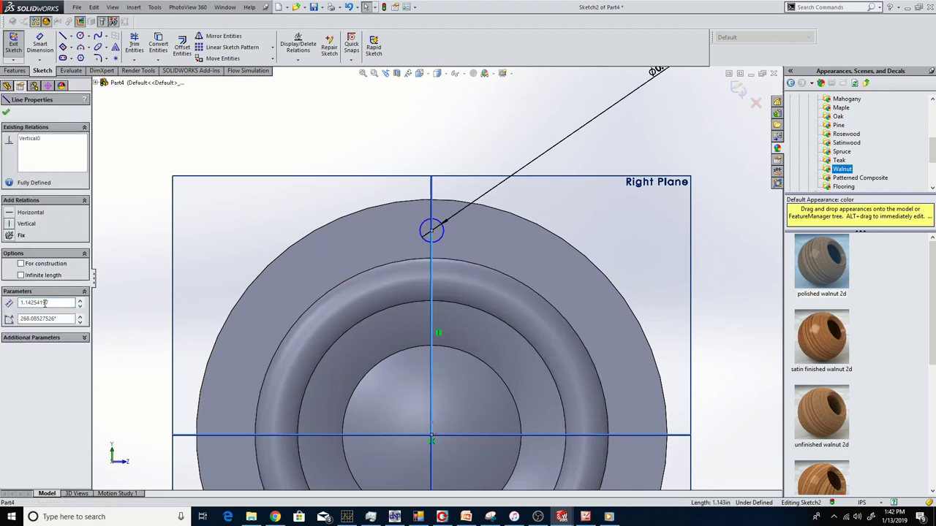
Step: Dimension the vertical distance from the circle's centre to the horizontal axis as 2.37/2 in, about 1.19 in
left_click(40, 44)
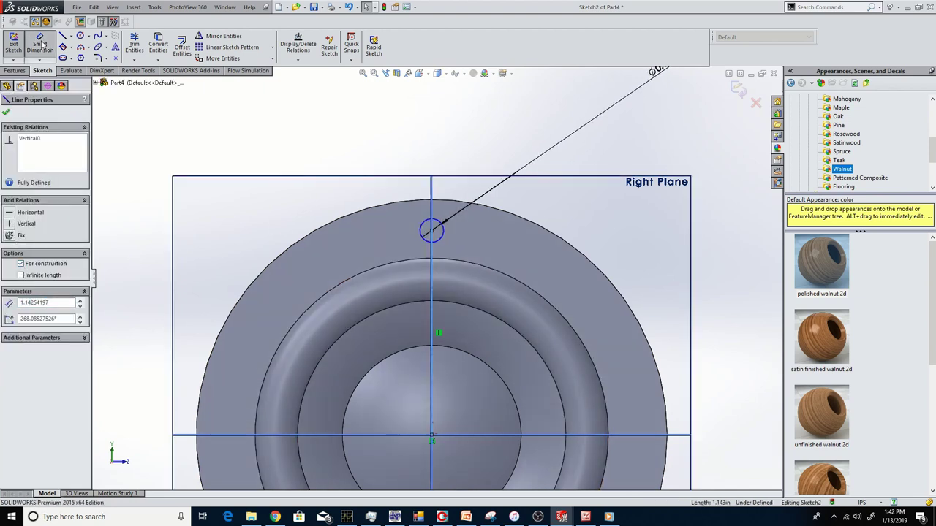
left_click(431, 233)
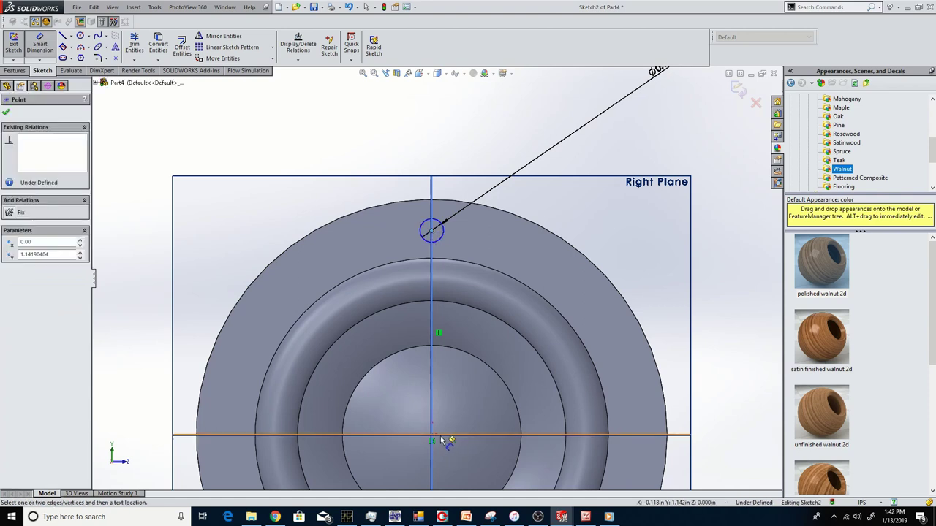
left_click(445, 436)
left_click(667, 311)
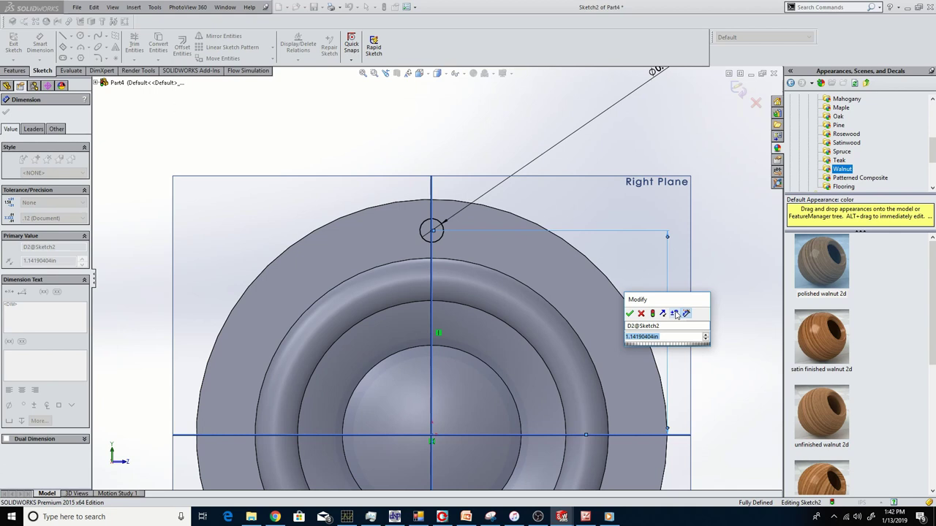
type("2.246")
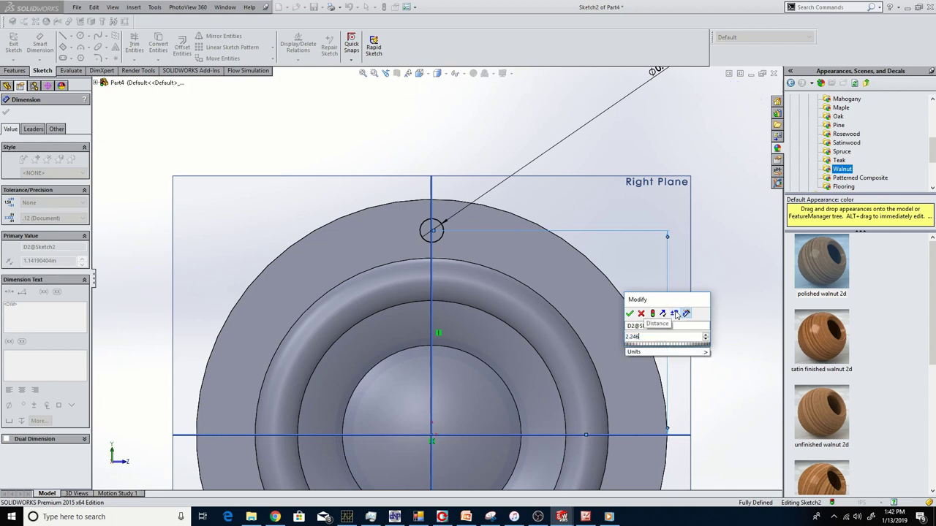
type("+.133")
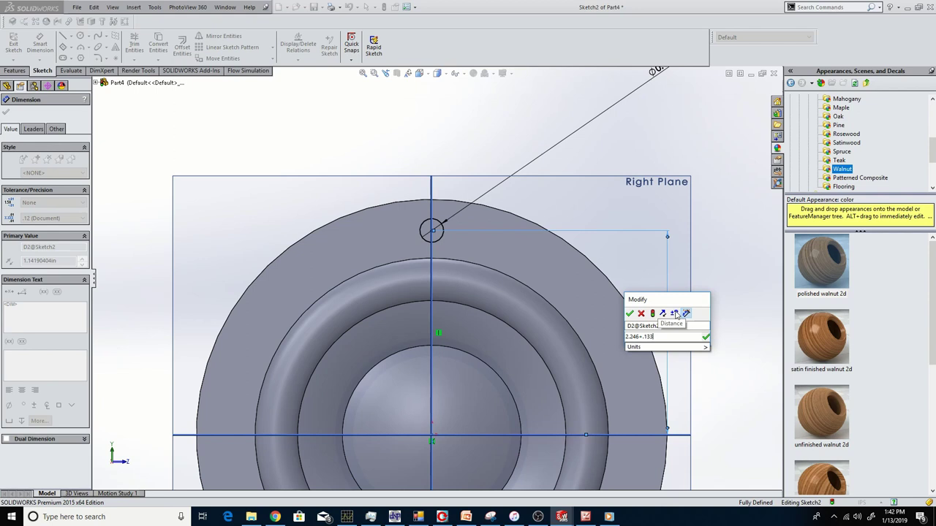
key("BackSpace")
key("BackSpace")
key("Return")
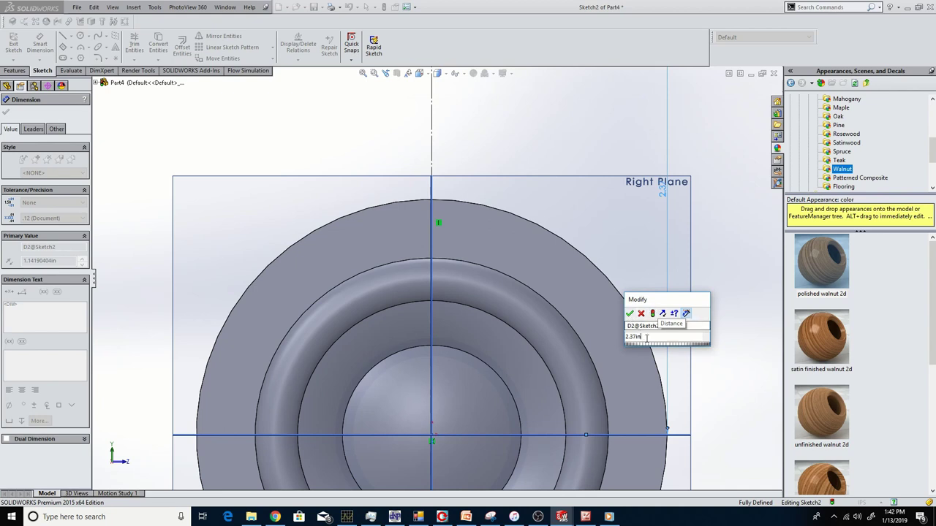
type("/2")
key("Return")
left_click(629, 312)
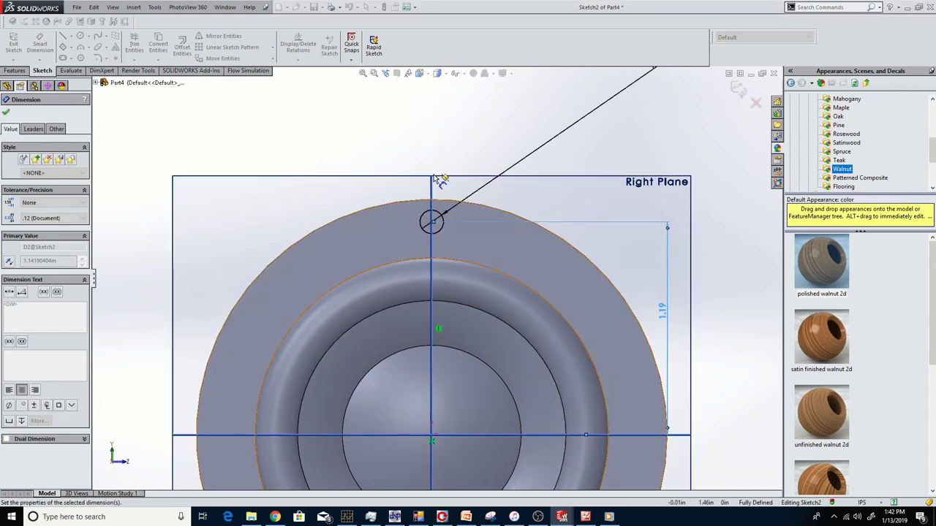
left_click(8, 112)
left_click(384, 144)
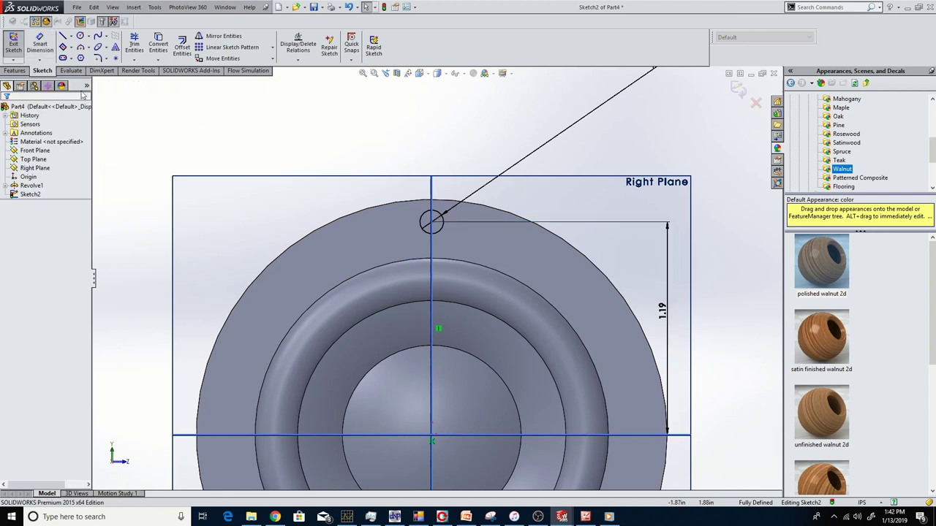
Step: Extrude-cut the 0.133 in circle through all of the flange
left_click(16, 70)
left_click(146, 46)
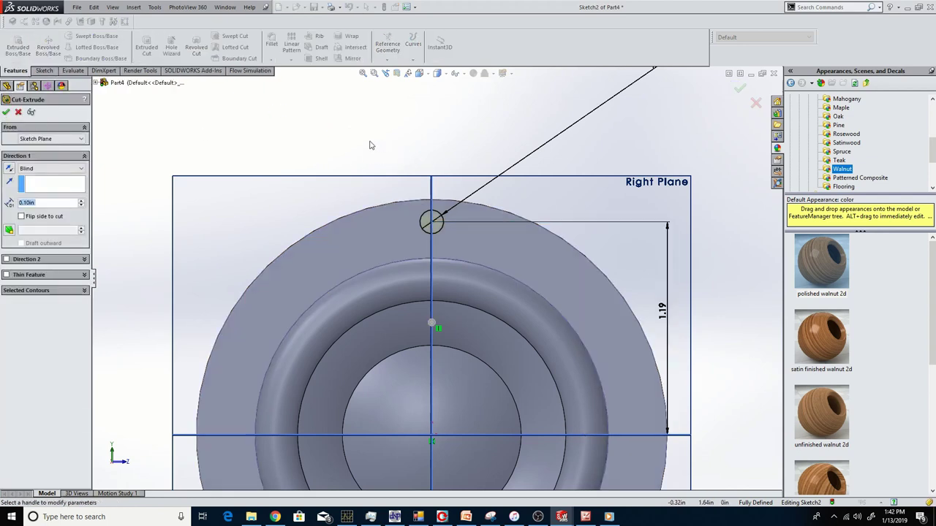
left_click(27, 168)
left_click(51, 182)
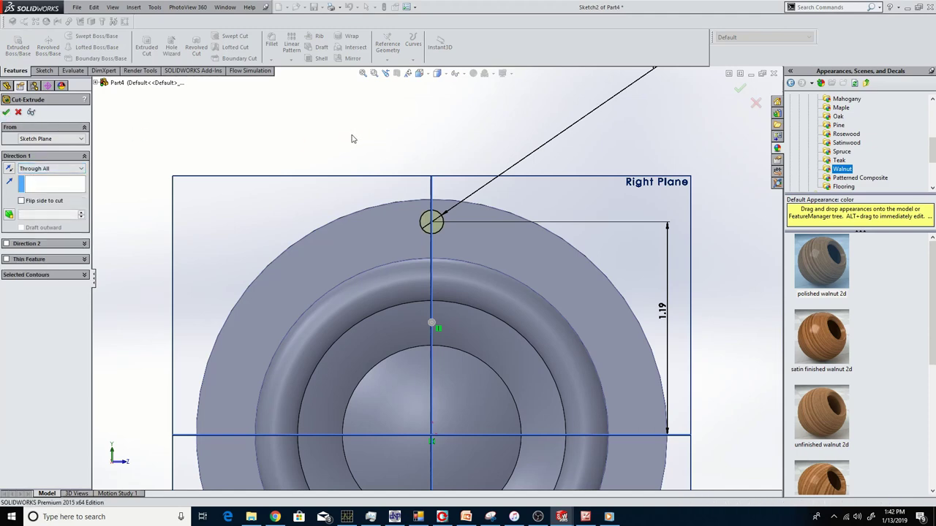
Step: Start another cut sketch on the front flange face and draw a circle about 0.21 in in diameter concentric with the hole
middle_click_drag(403, 146, 428, 219)
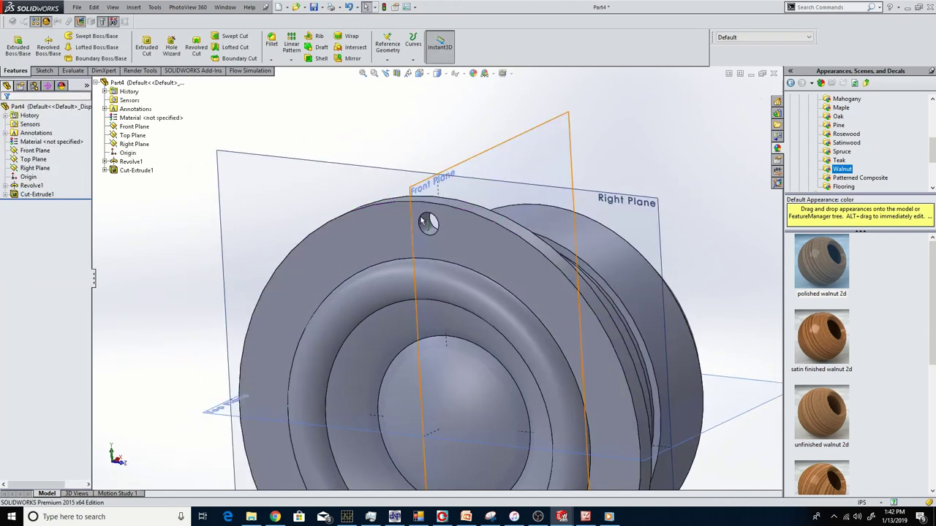
scroll(436, 212, "down", 3)
left_click(448, 233)
left_click(146, 47)
left_click(80, 39)
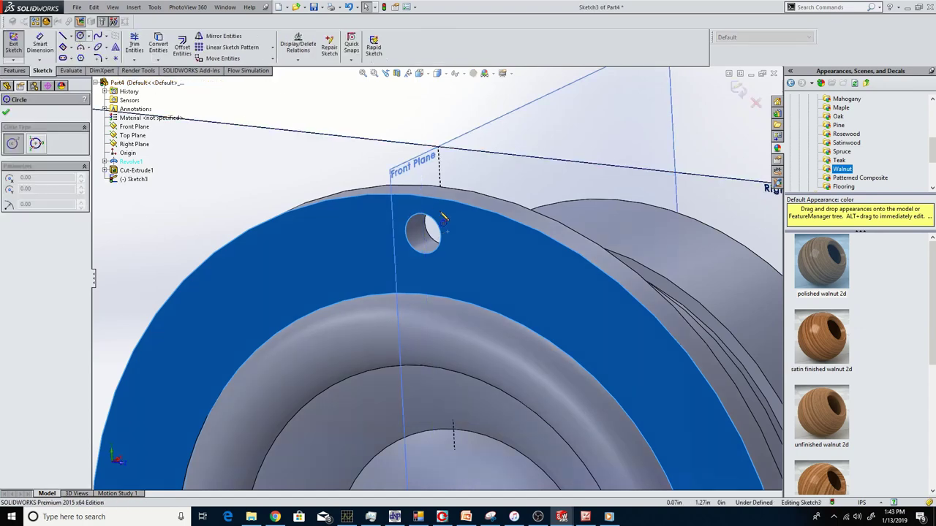
left_click(423, 234)
left_click(445, 216)
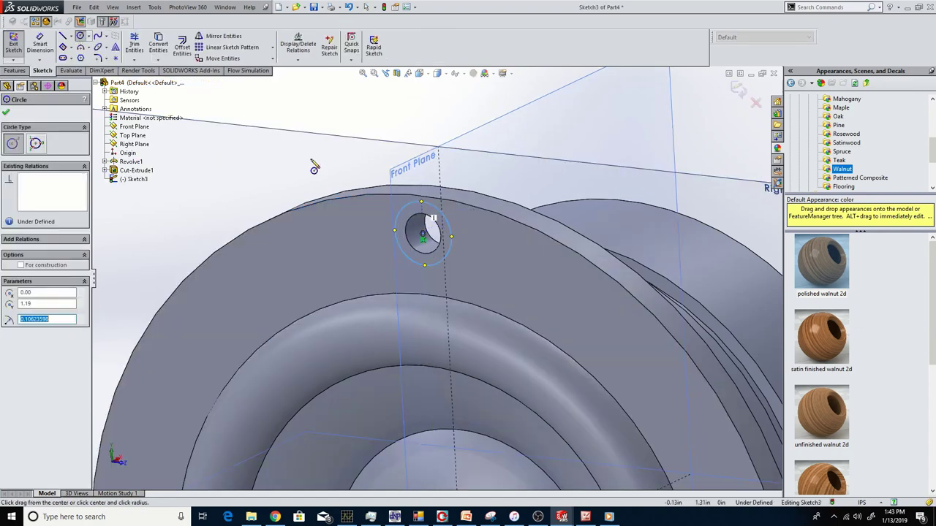
Step: Dimension the concentric circle's diameter as 0.202 in
left_click(39, 44)
left_click(443, 213)
left_click(526, 132)
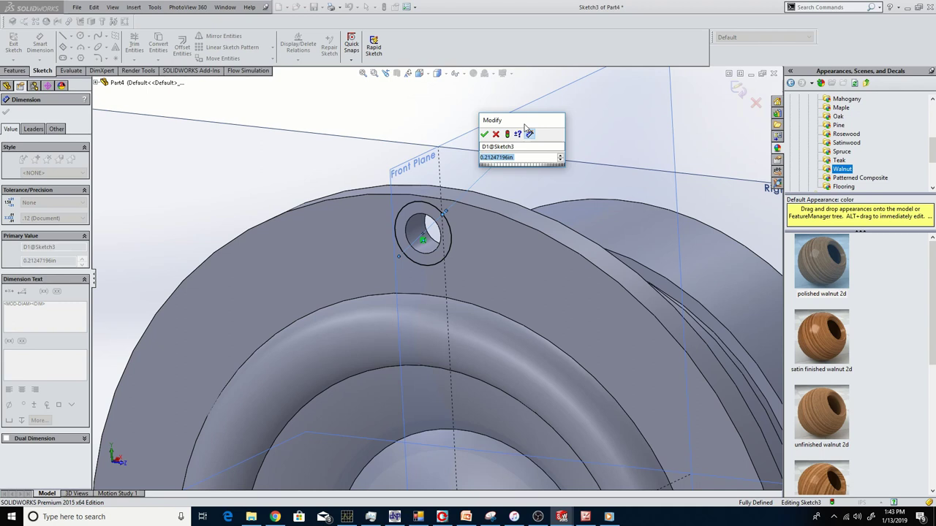
type("0.202")
key("Return")
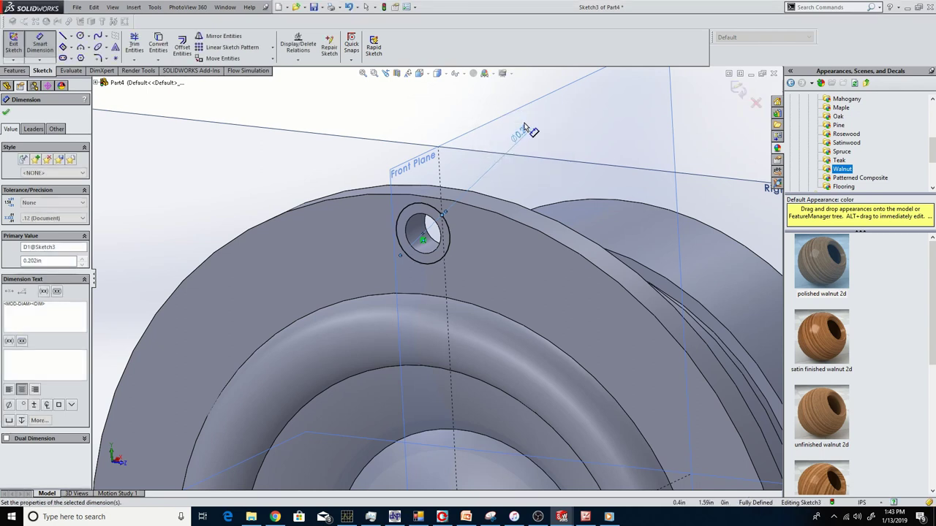
left_click(6, 112)
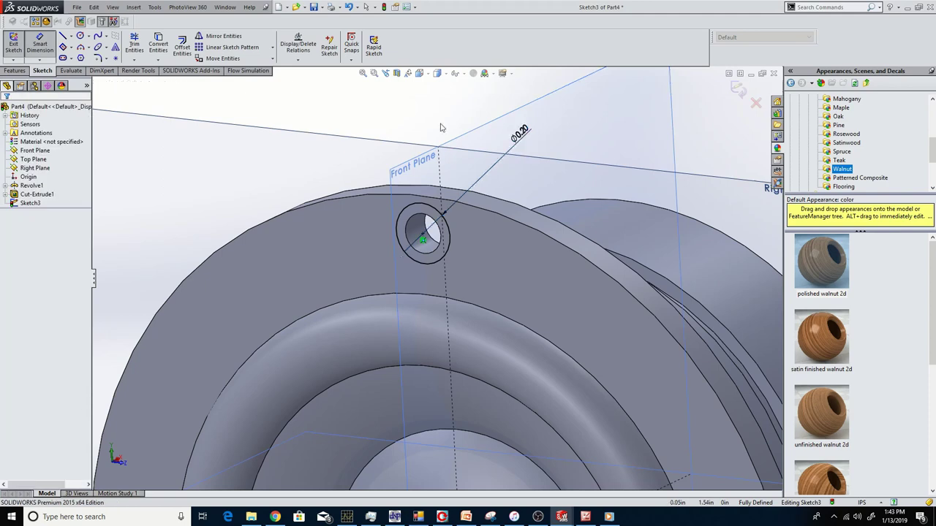
Step: Extrude-cut the 0.202 in circle to a blind depth of 0.056 in to form the hole's counterbore
left_click(9, 70)
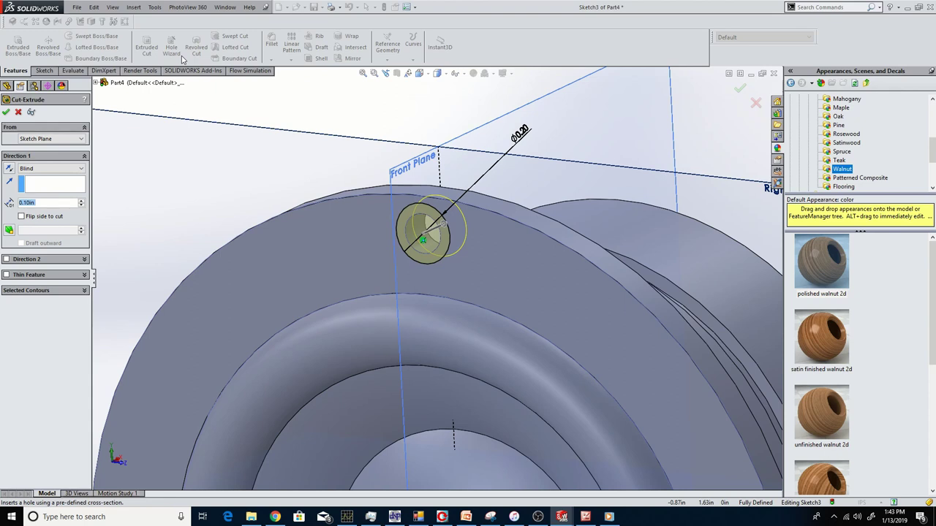
type(".056")
key("Return")
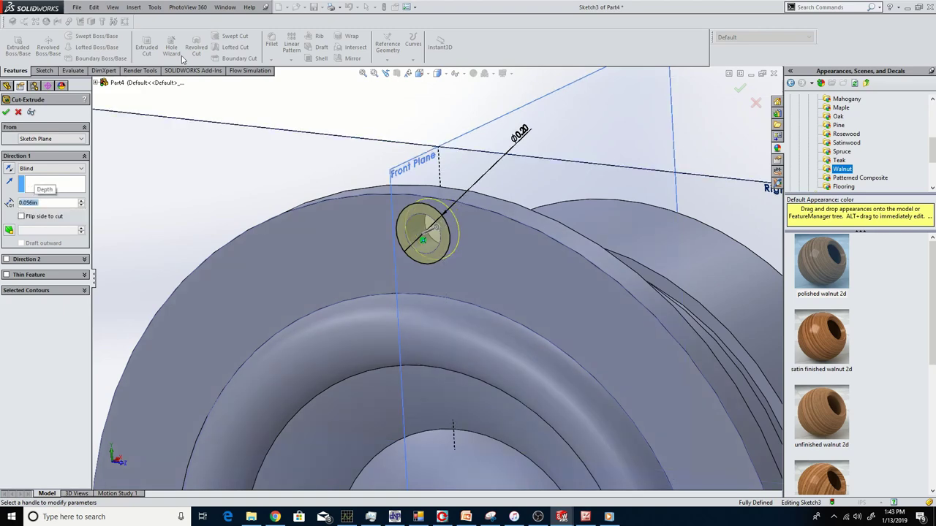
left_click(9, 112)
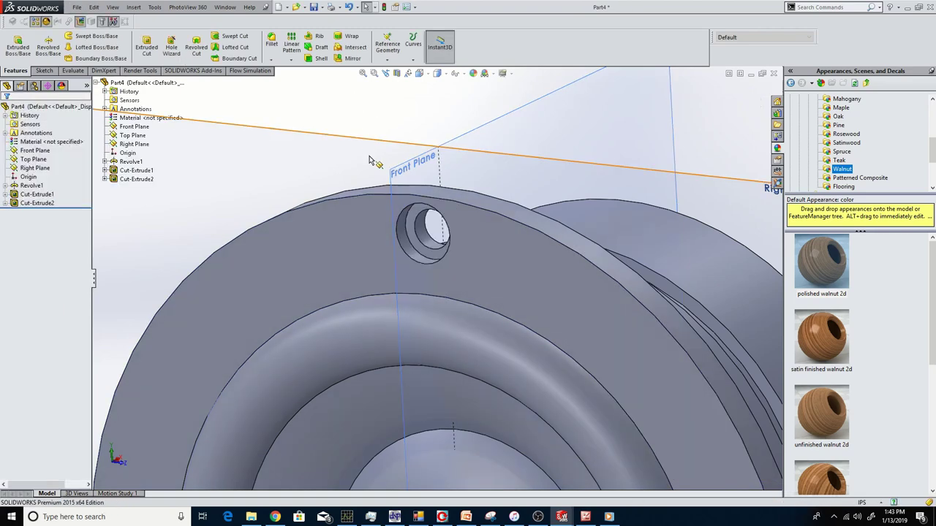
Step: Start a circular pattern about the flange's outer rim face using both the through-hole cut and its counterbore cut
scroll(376, 184, "up", 3)
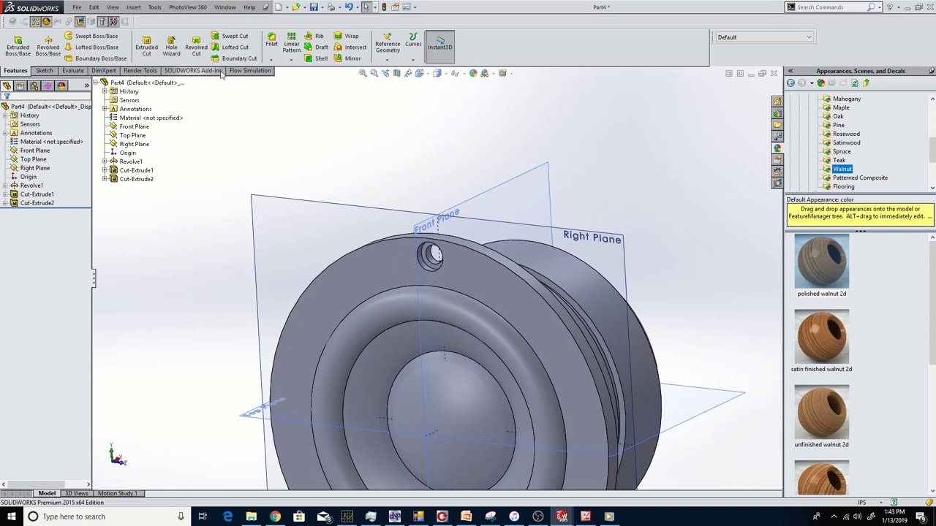
left_click(291, 60)
left_click(315, 79)
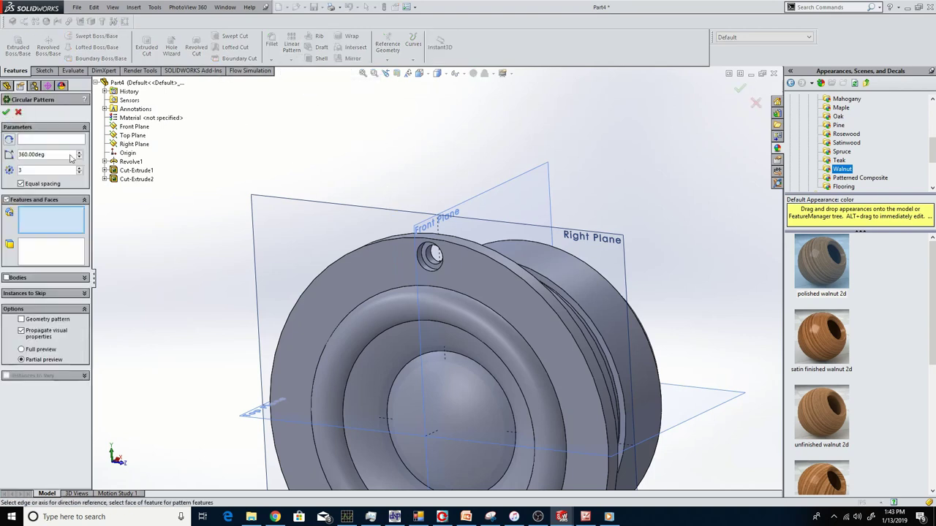
left_click(477, 247)
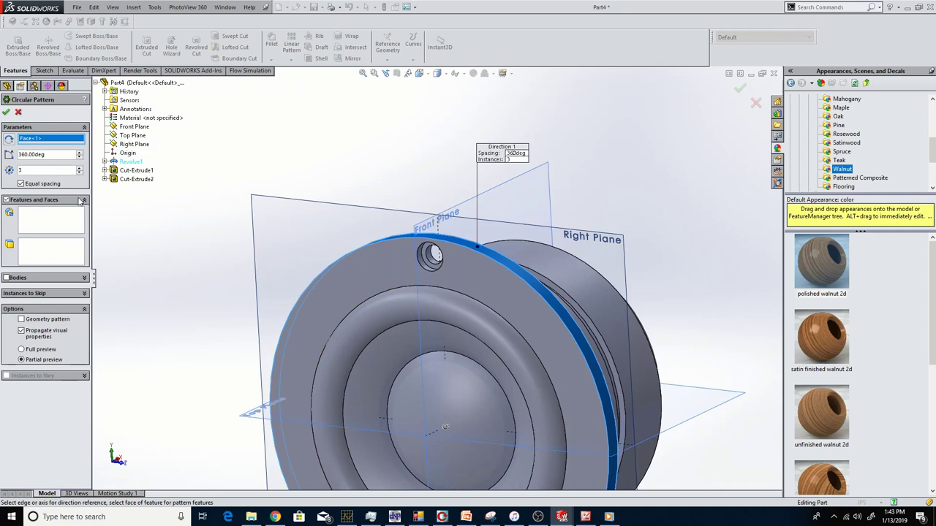
left_click(40, 219)
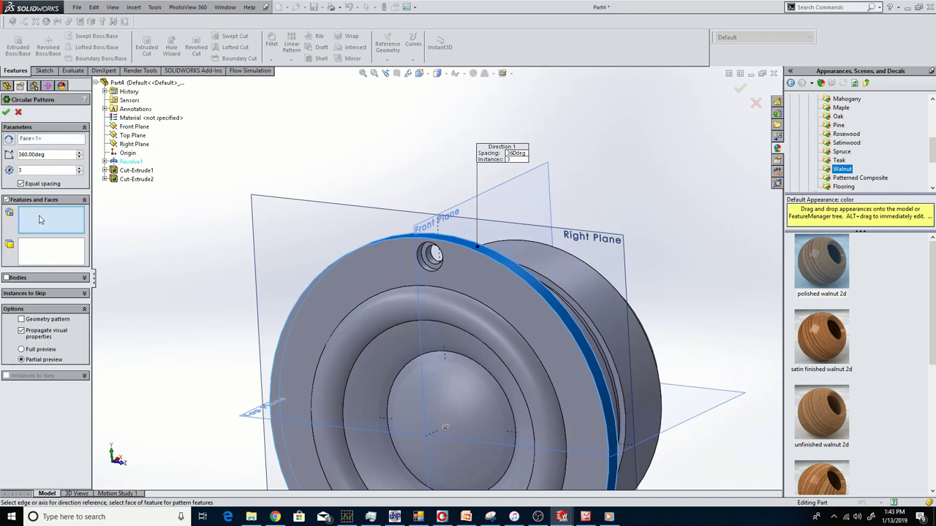
scroll(451, 268, "down", 3)
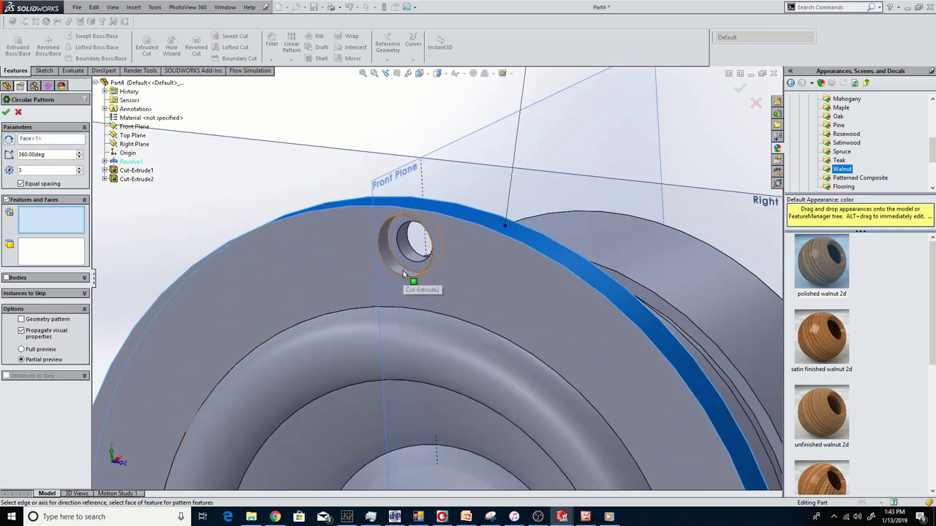
left_click(403, 271)
left_click(408, 259)
Step: Set the circular pattern to 4 equally spaced instances over 360° and create it
scroll(400, 272, "up", 5)
scroll(484, 432, "down", 1)
scroll(478, 421, "up", 4)
scroll(471, 416, "down", 3)
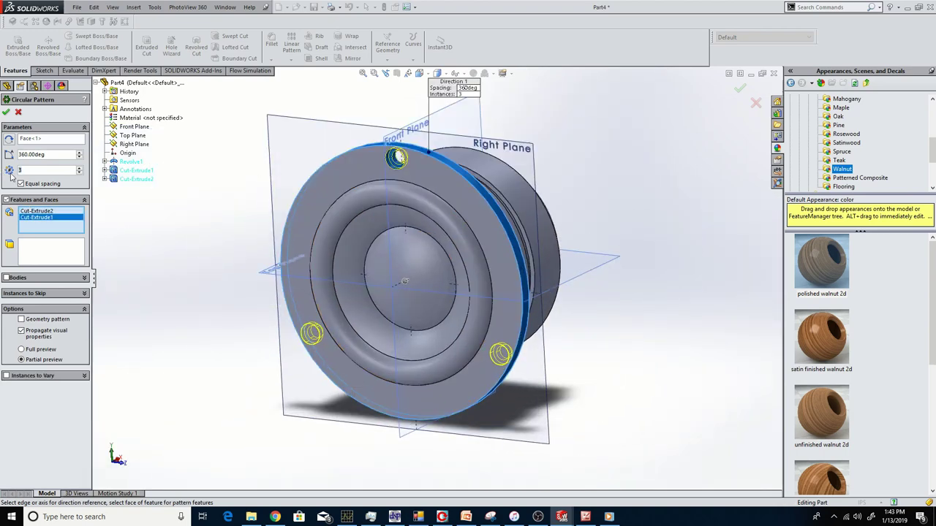
key("Return")
left_click(6, 112)
key("Return")
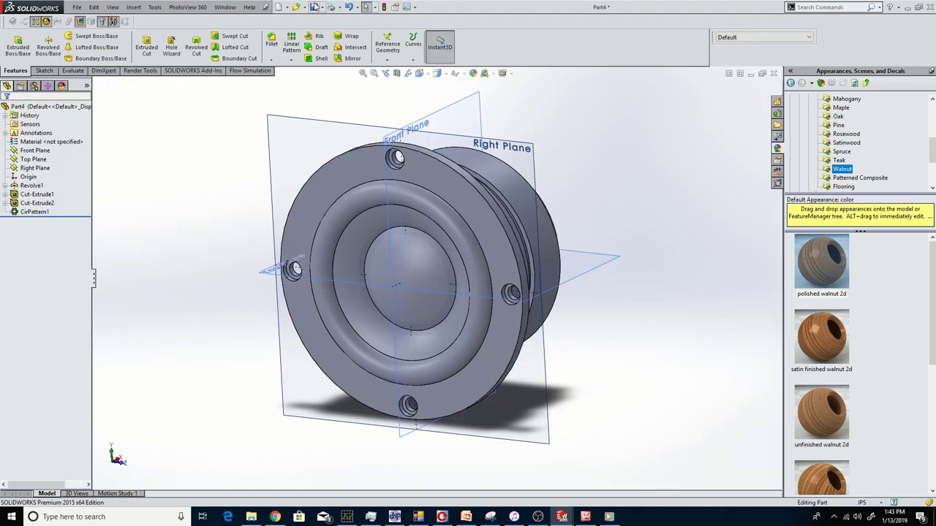
Step: Save the driver part as ScanSpeak 5F_8422T01 and close it to return to the speaker assembly
key("ctrl+s")
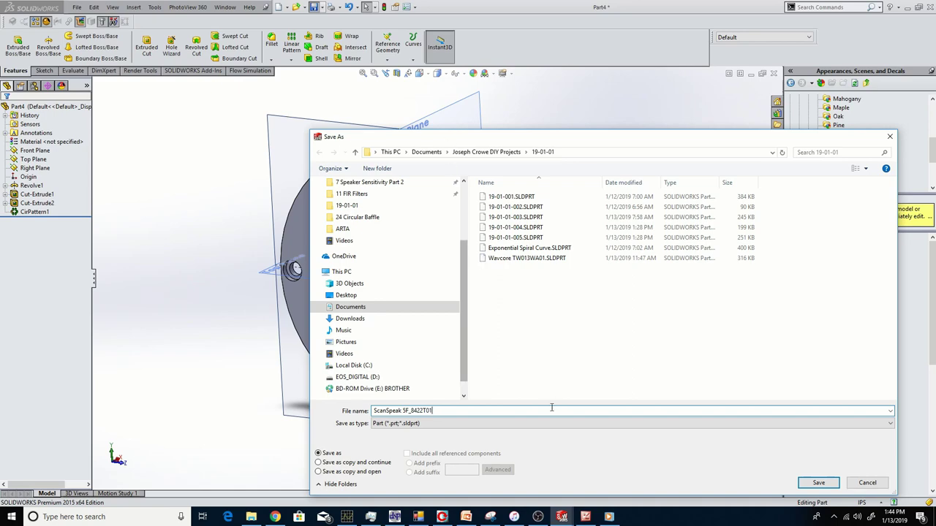
left_click(818, 482)
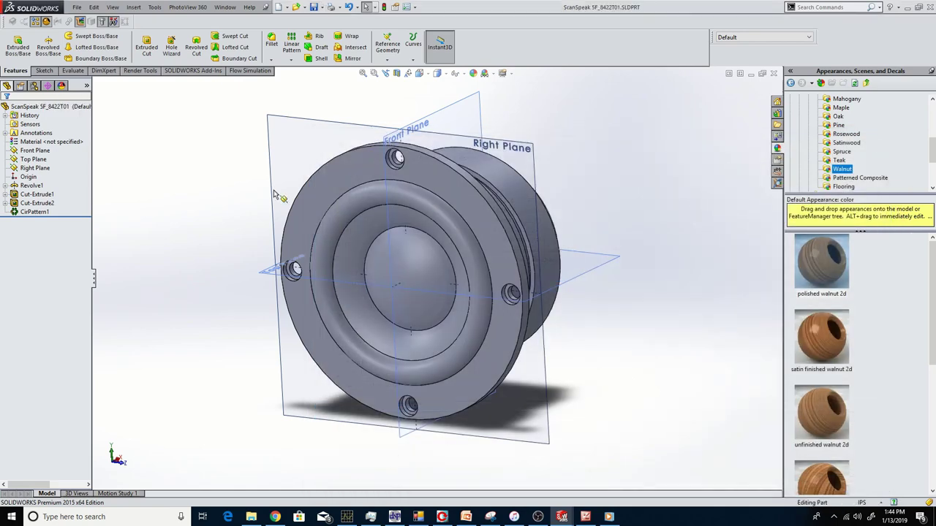
key("f")
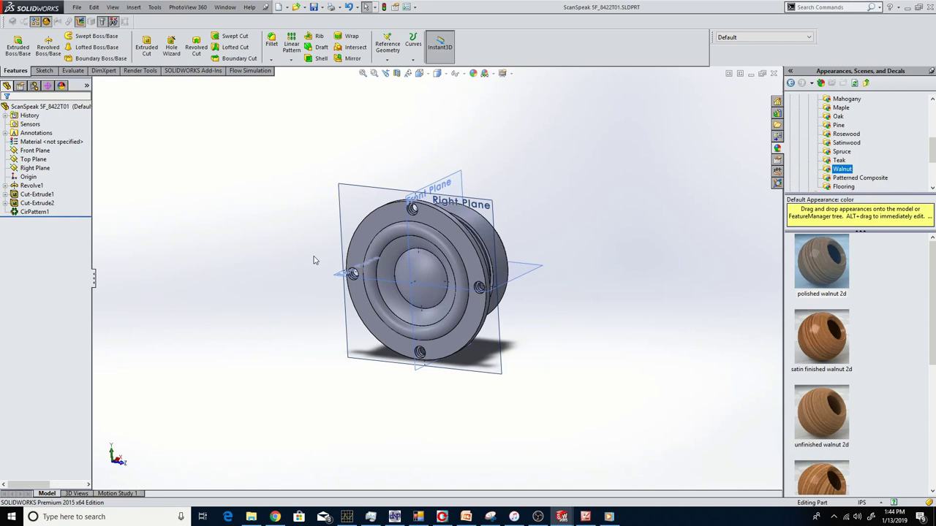
mouse_move(300, 278)
middle_mouse_down()
mouse_move(332, 212)
mouse_move(280, 279)
mouse_move(284, 286)
middle_mouse_up()
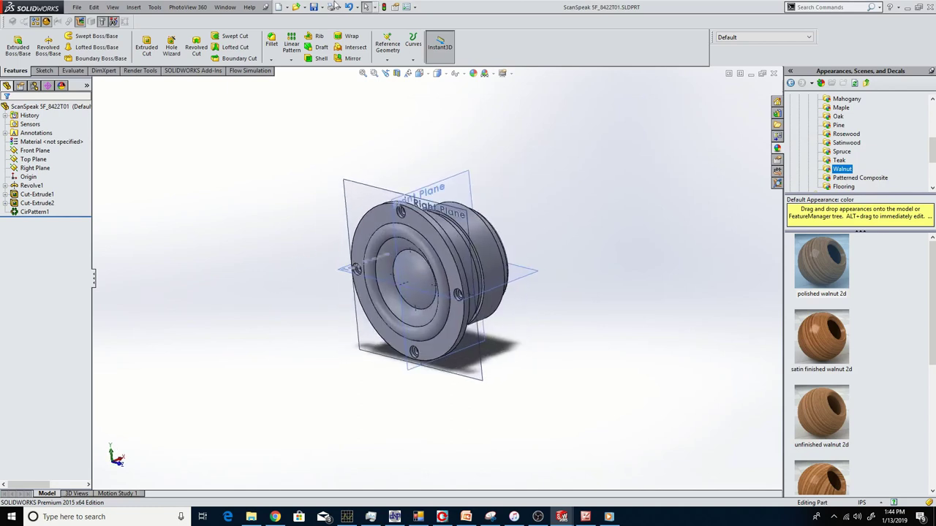
left_click(774, 75)
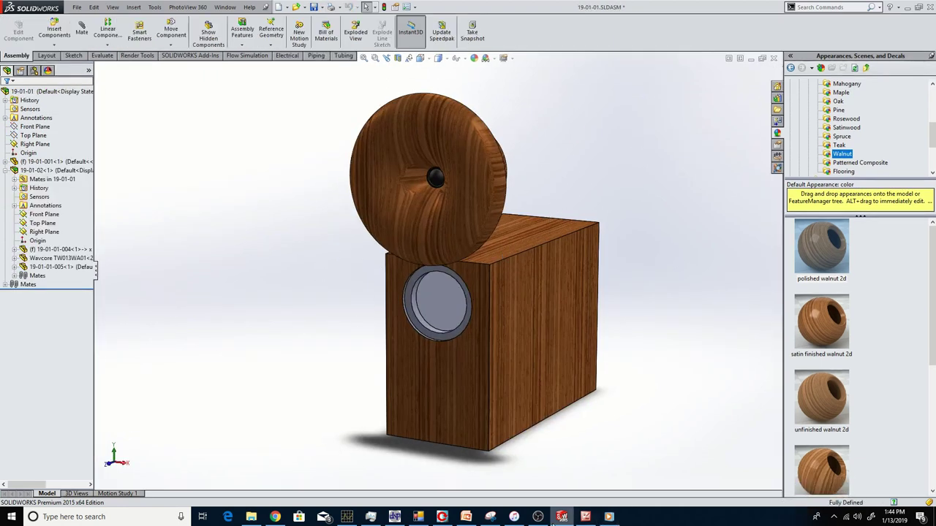
Step: Insert the ScanSpeak 5F_8422T01 part into the 19-01-01 assembly beside the cabinet
left_click(538, 517)
left_click(538, 517)
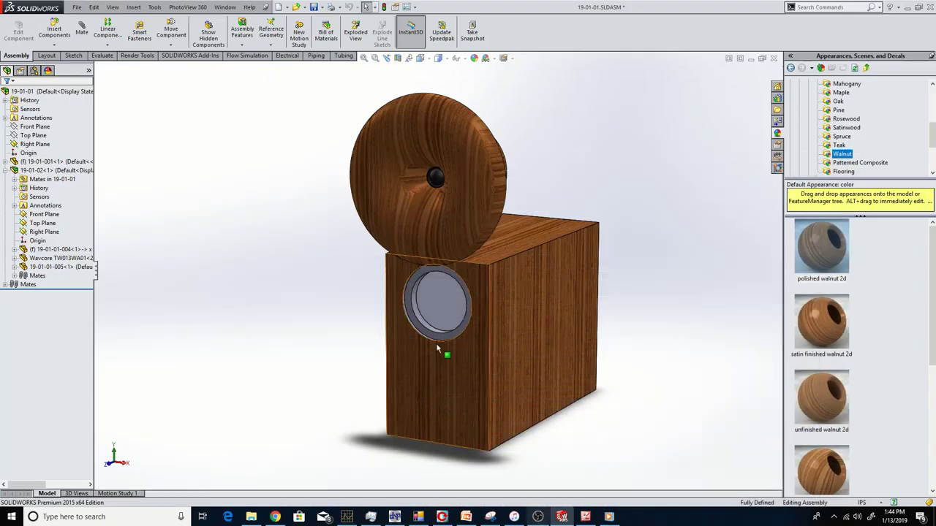
left_click(54, 31)
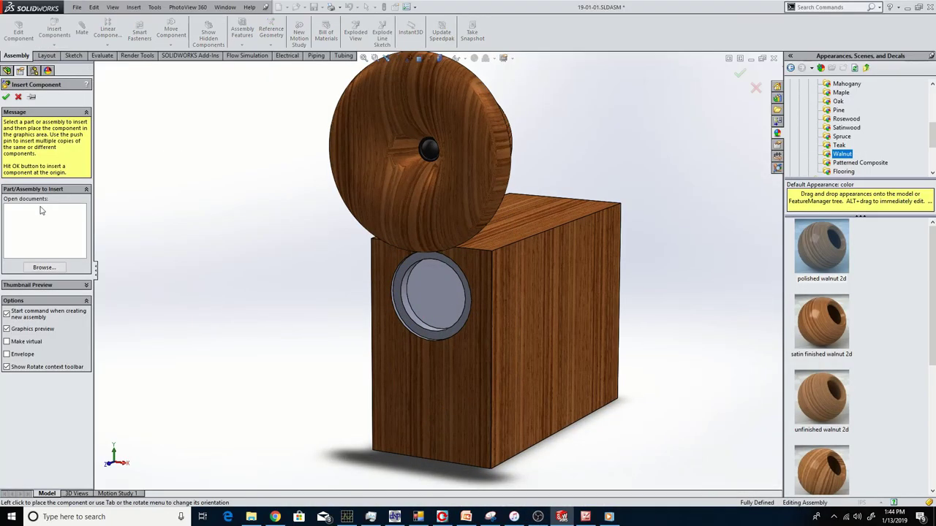
left_click(43, 267)
left_click(296, 157)
left_click(849, 460)
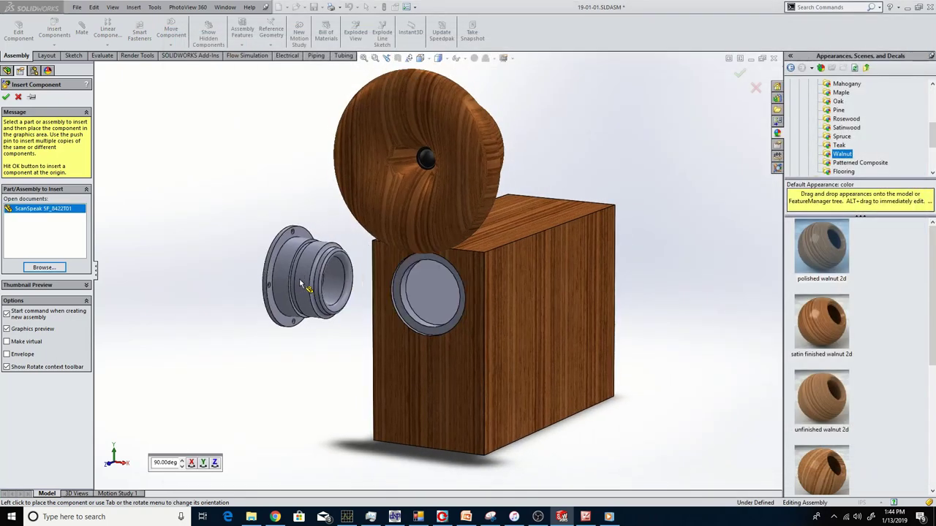
left_click(288, 226)
Step: Add a coincident mate between the back face of the driver's flange and the ledge inside the cabinet's front recess
scroll(274, 231, "down", 3)
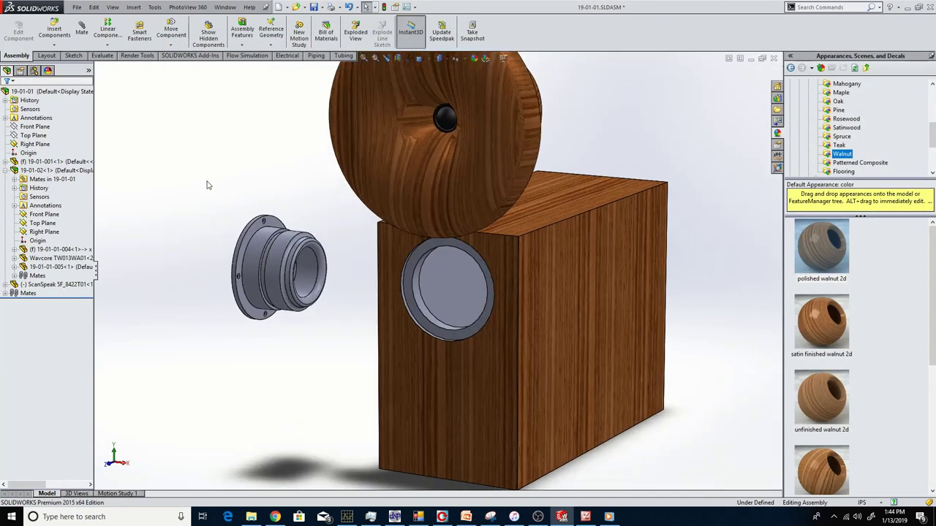
left_click(270, 231)
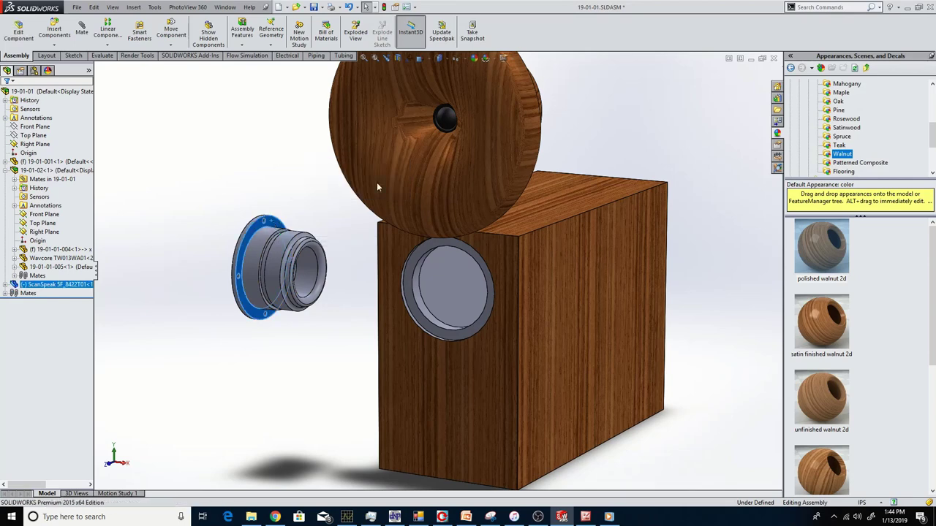
left_click(415, 264)
left_click(6, 96)
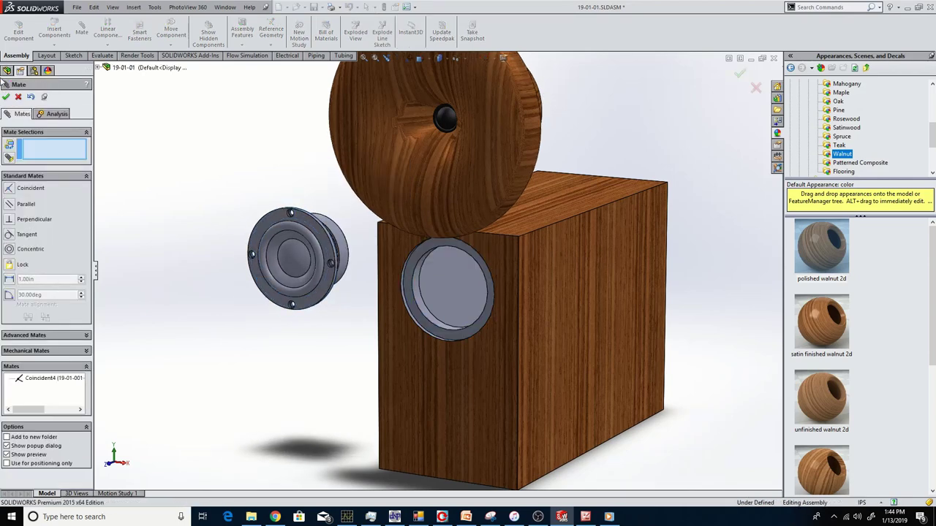
left_click(6, 97)
Step: Show the reference planes and mate the driver's Front Plane coincident with the cabinet's vertical center plane
left_click(113, 8)
left_click(128, 94)
right_click(291, 225)
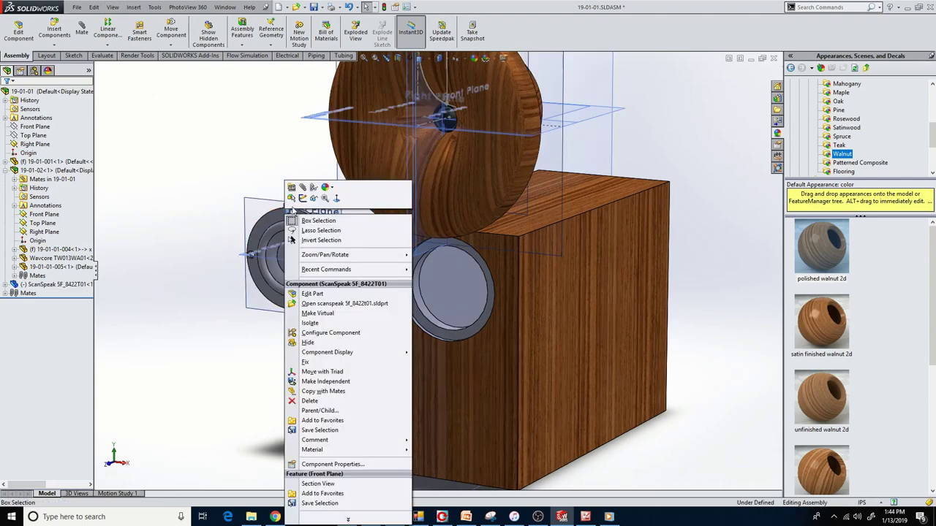
left_click(303, 189)
left_click(413, 369)
right_click(408, 368)
Step: Add a concentric mate between the driver flange's outer rim and the cylindrical wall of the cabinet recess
scroll(441, 307, "down", 3)
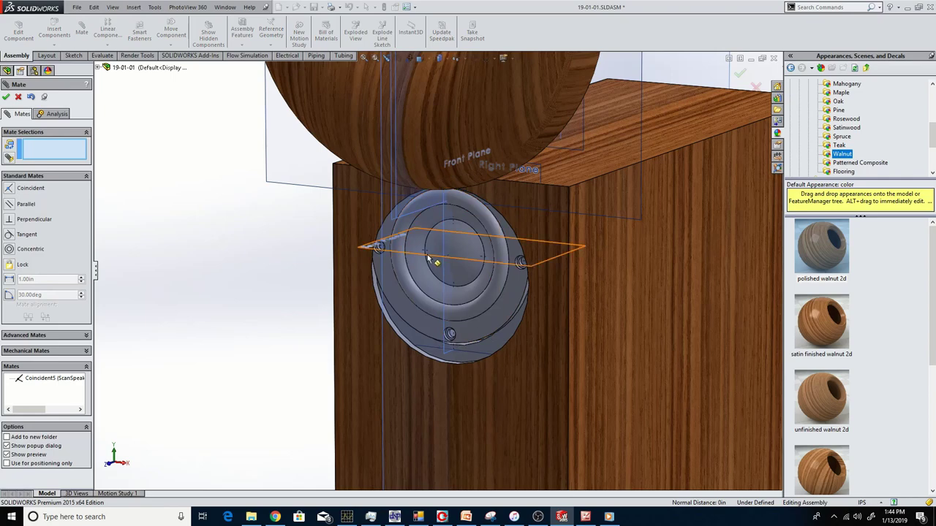
scroll(435, 269, "up", 3)
scroll(467, 339, "down", 5)
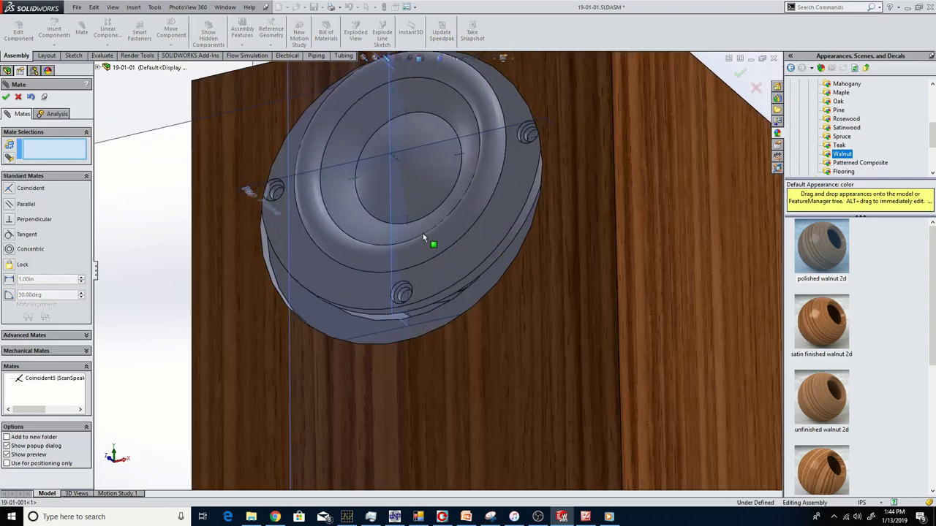
left_click(435, 299)
middle_click_drag(350, 326, 330, 320)
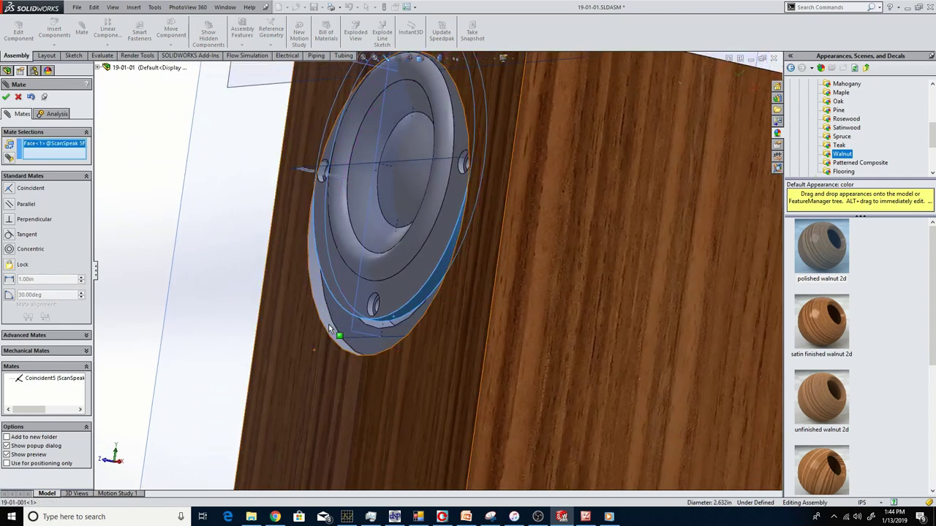
left_click(330, 321)
right_click(329, 320)
scroll(358, 220, "up", 3)
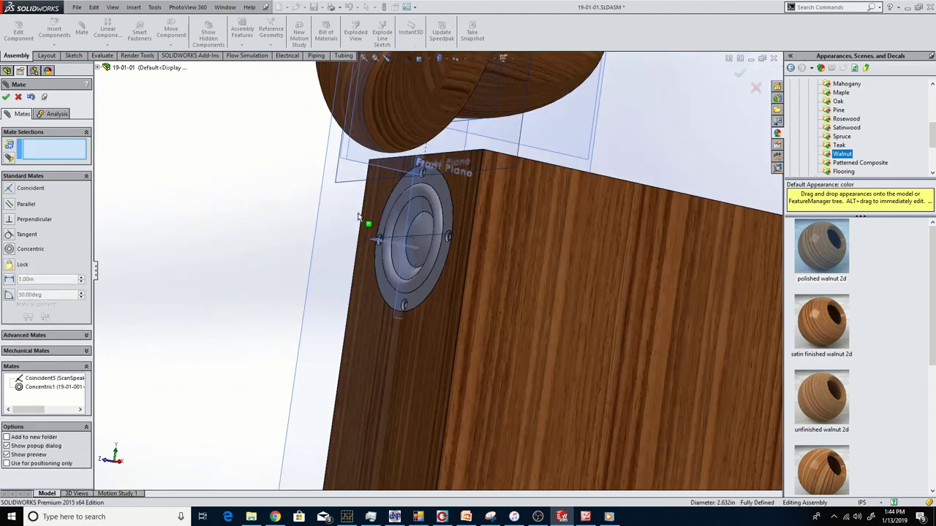
middle_click_drag(365, 228, 401, 243)
left_click(6, 97)
Step: Open the cabinet part 19-01-001 from the assembly
scroll(403, 291, "down", 5)
right_click(335, 331)
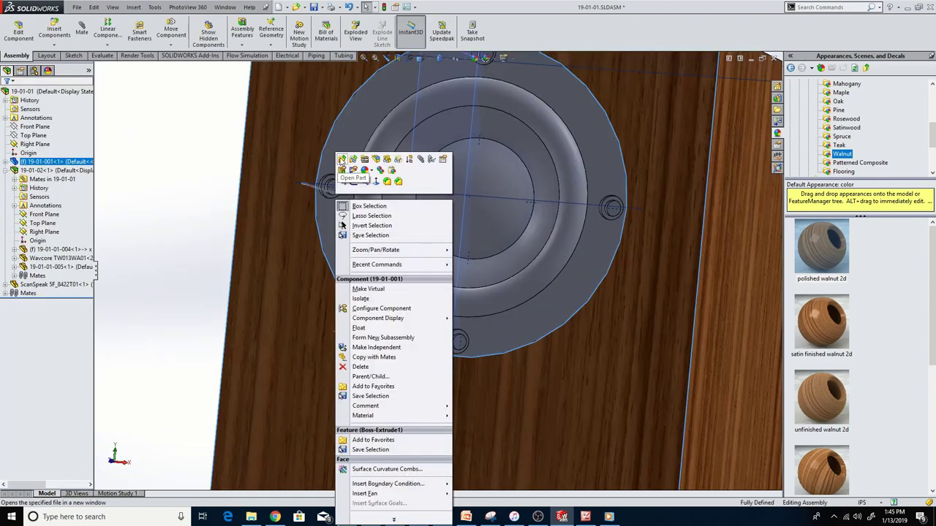
left_click(342, 159)
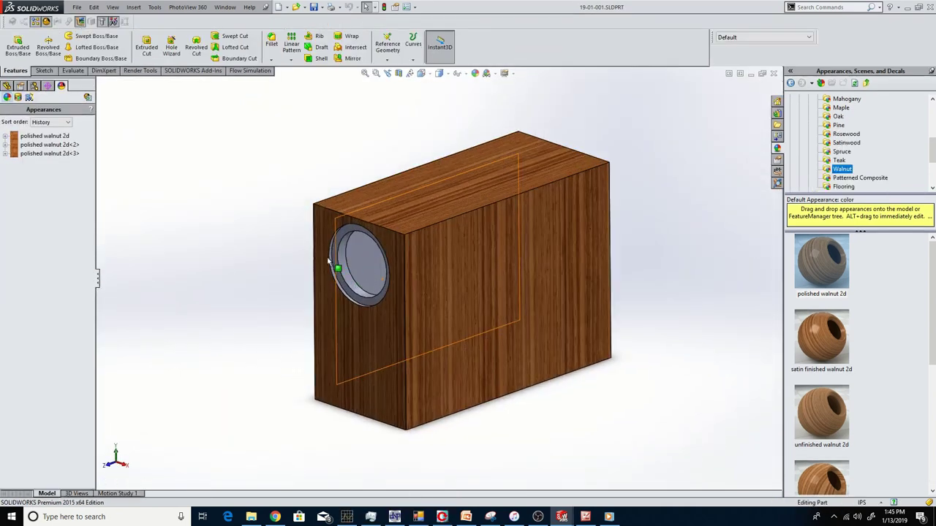
Step: Enlarge the outer diameter of the cabinet's driver recess by 1/64 in, then close the part and save its changes
left_click(335, 257)
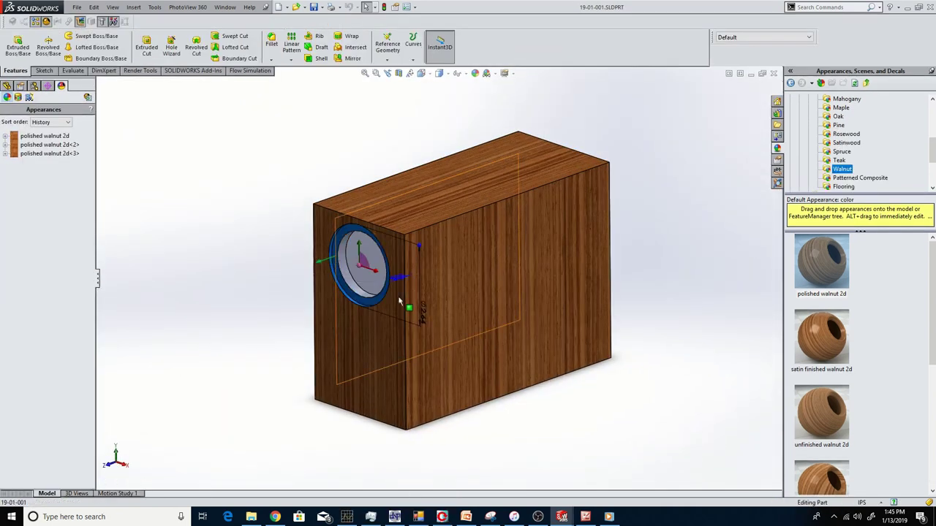
double_click(424, 318)
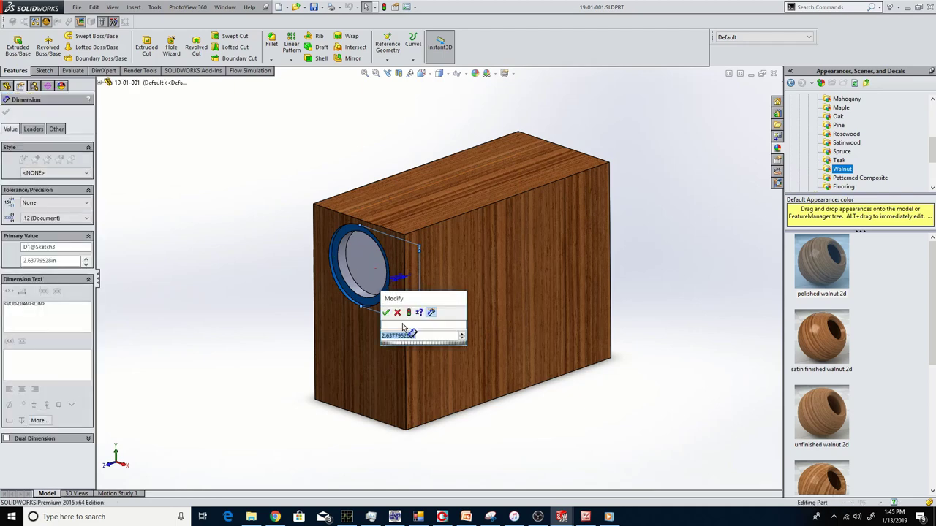
left_click(425, 334)
type("+1/64")
key("Return")
key("Return")
left_click(385, 312)
left_click(271, 248)
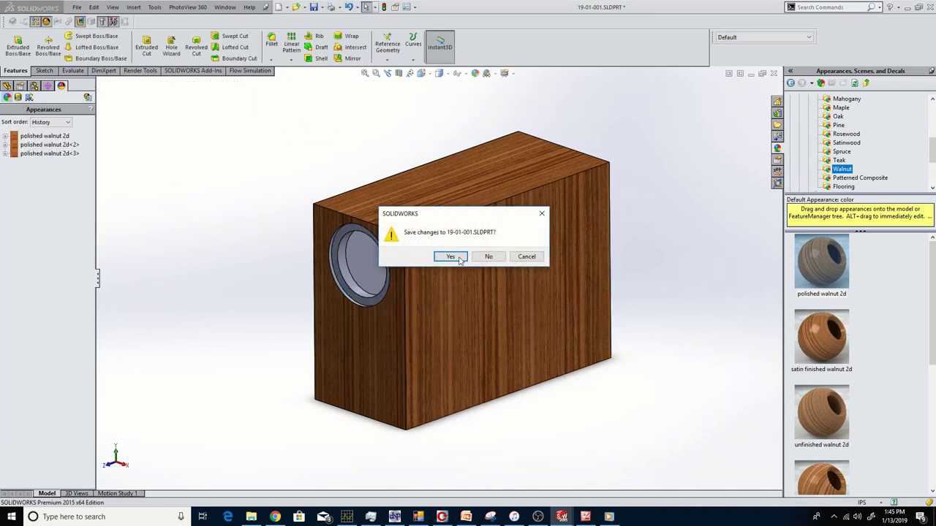
left_click(451, 257)
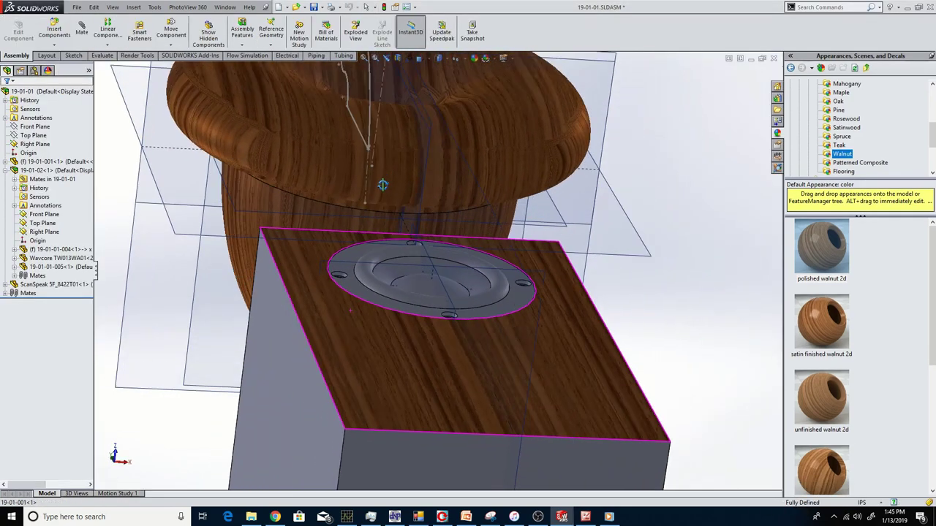
Step: Inspect the driver's fit in the cabinet recess and open the ScanSpeak driver part from the assembly
middle_click_drag(382, 185, 344, 288)
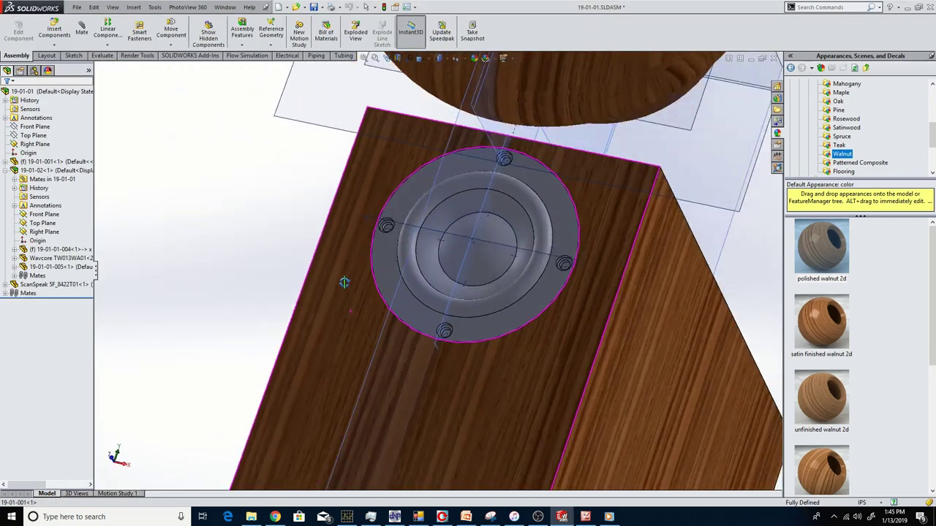
scroll(584, 190, "down", 6)
middle_click_drag(468, 268, 402, 282)
scroll(436, 282, "up", 7)
left_click(400, 282)
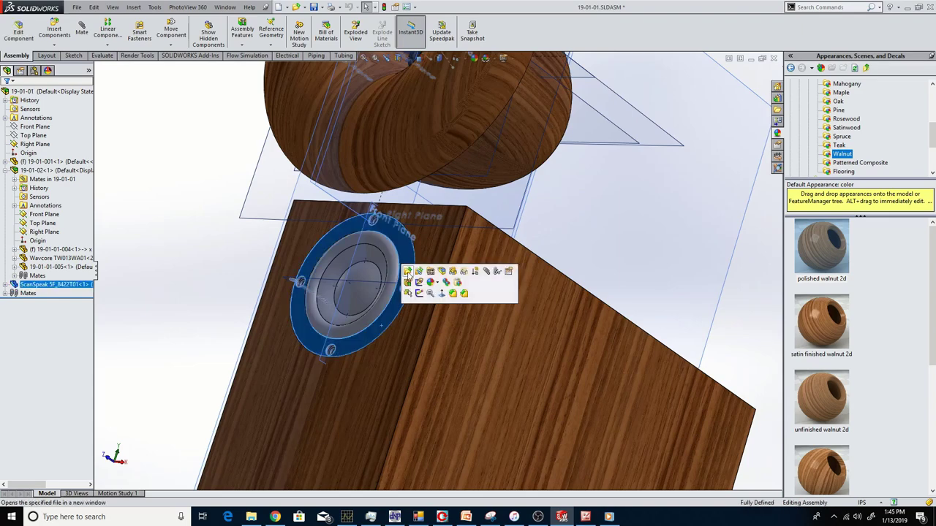
left_click(440, 272)
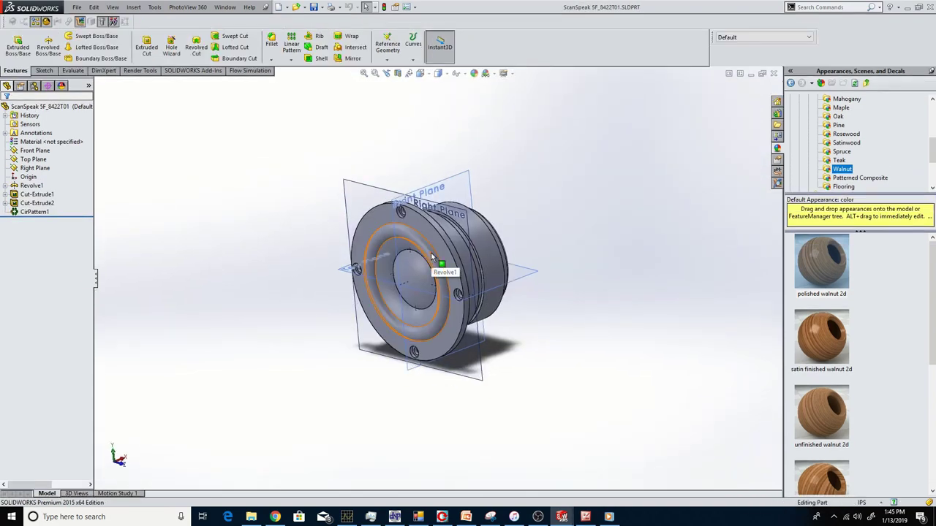
Step: Apply the black low gloss plastic appearance to the driver's Revolve1 feature
scroll(236, 265, "down", 2)
middle_click_drag(285, 281, 312, 258)
scroll(822, 139, "up", 5)
left_click(820, 108)
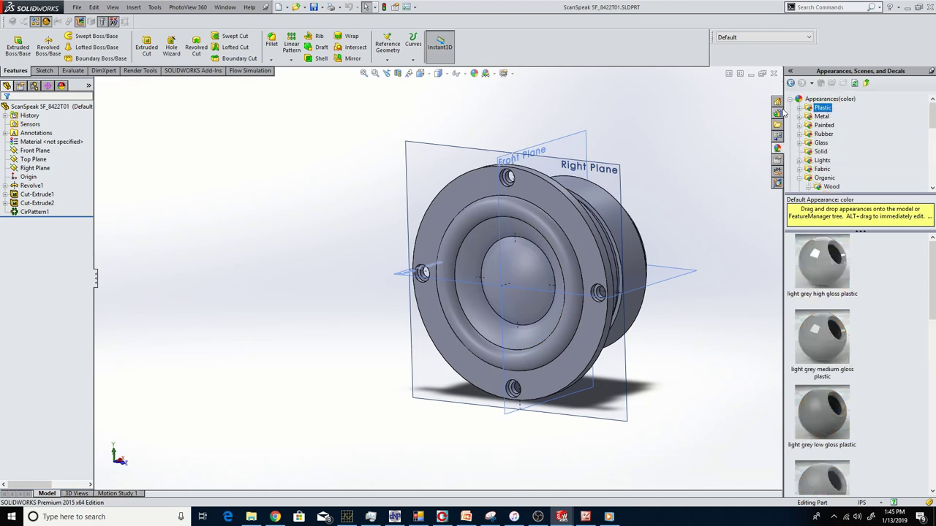
left_click(799, 108)
left_click(835, 125)
scroll(896, 306, "down", 4)
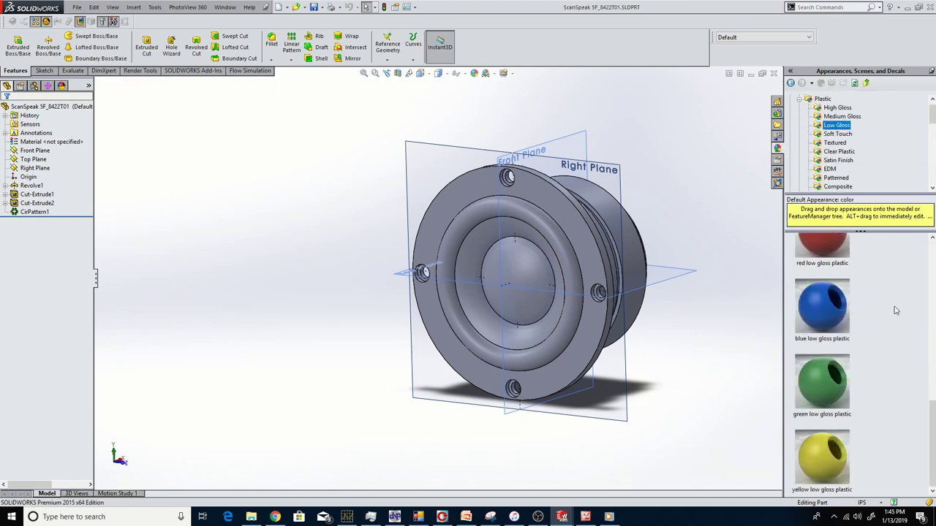
left_click_drag(845, 401, 580, 243)
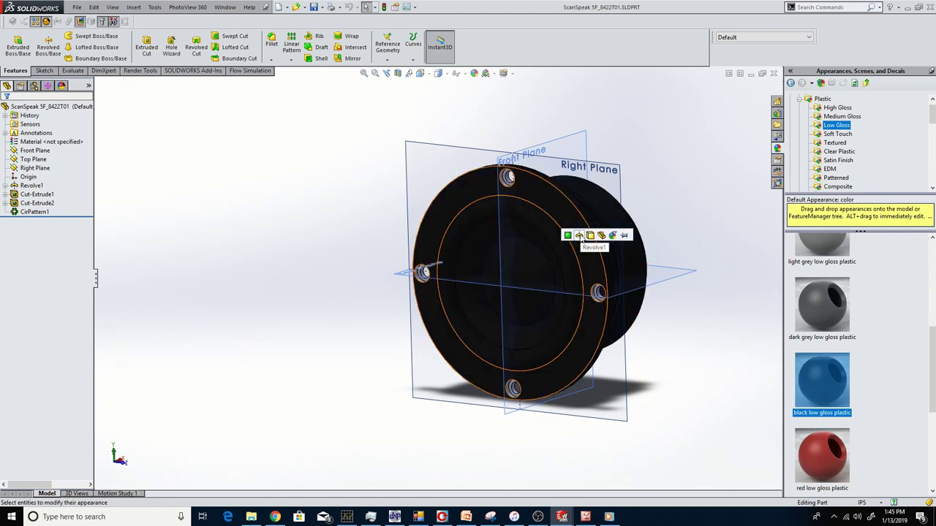
left_click(579, 236)
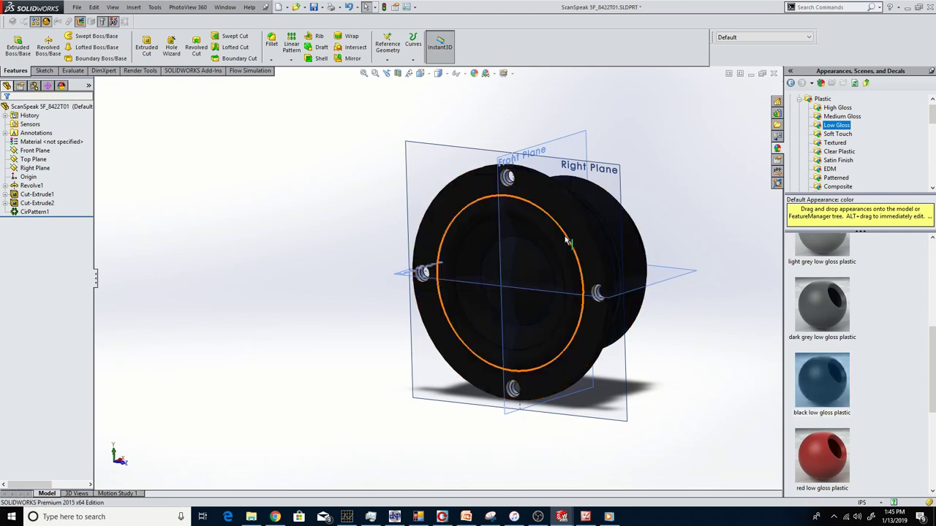
Step: Apply the textured plastic appearance PW-MT11020 to the raised surround face of the driver
scroll(502, 258, "down", 3)
middle_click_drag(465, 284, 487, 232)
scroll(494, 247, "up", 3)
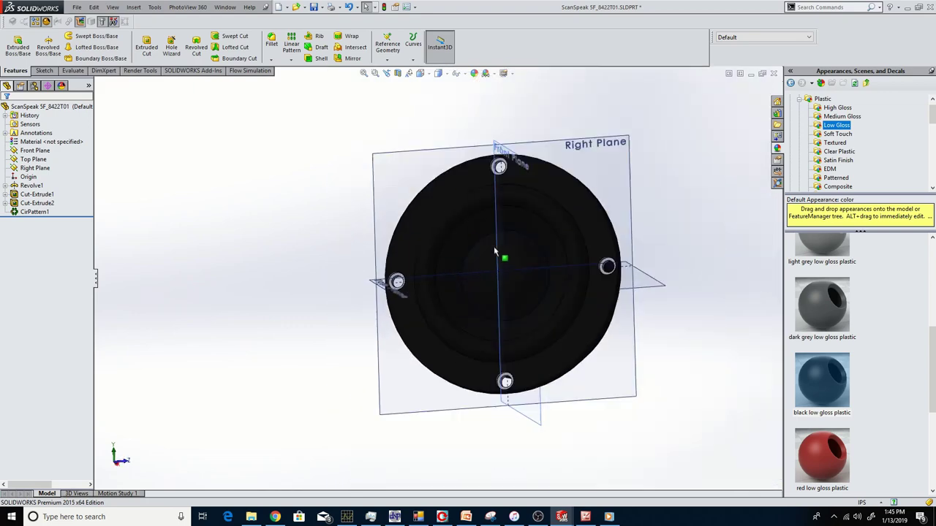
scroll(647, 156, "down", 1)
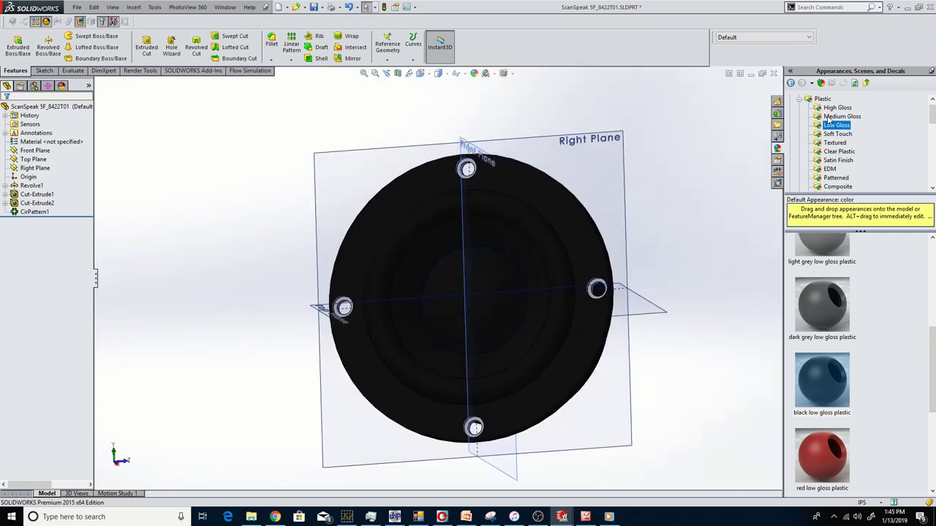
left_click(801, 101)
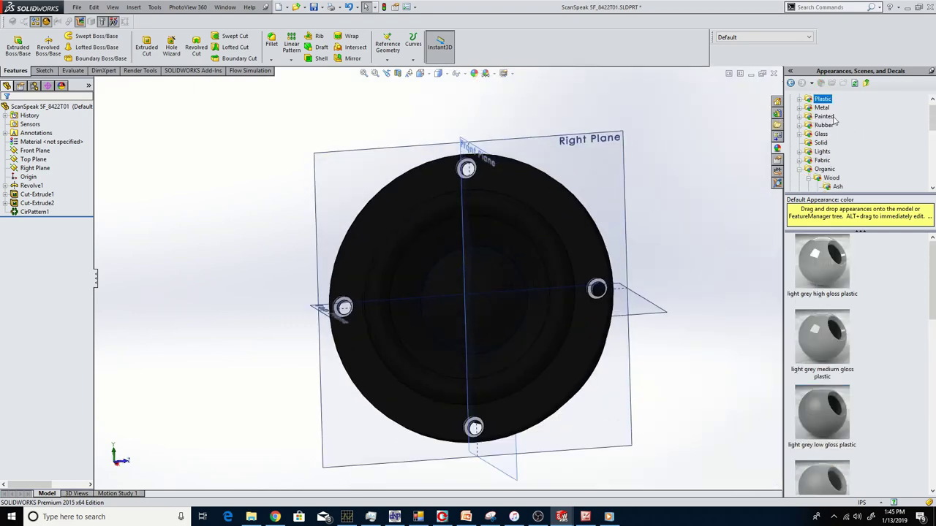
left_click(800, 99)
left_click(836, 143)
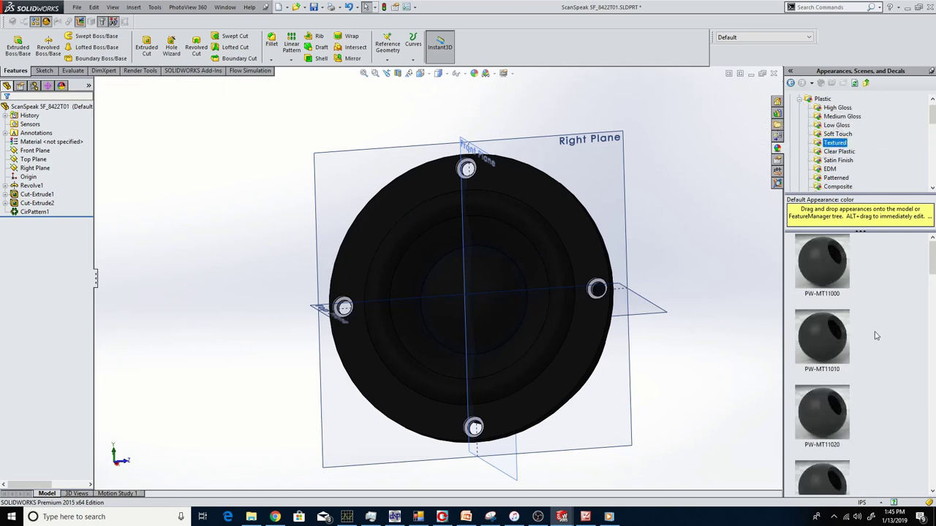
scroll(874, 329, "down", 10)
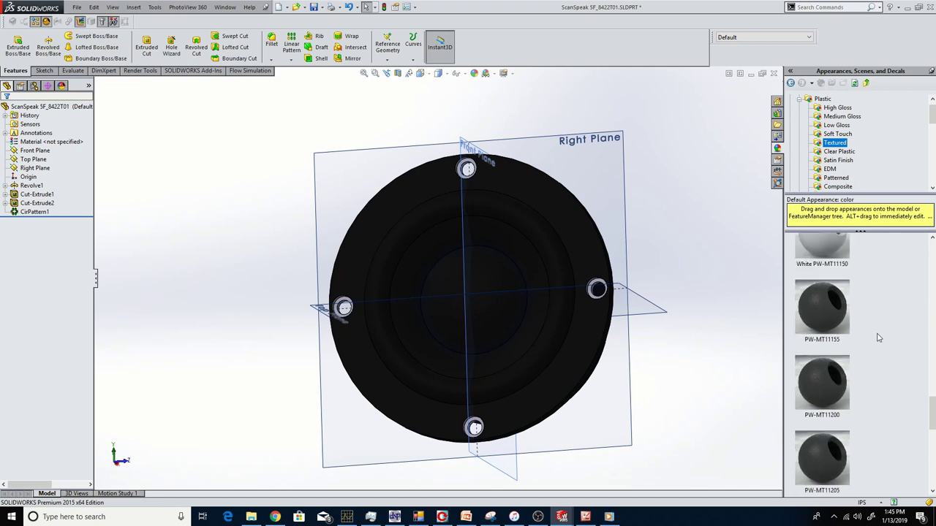
scroll(878, 340, "up", 8)
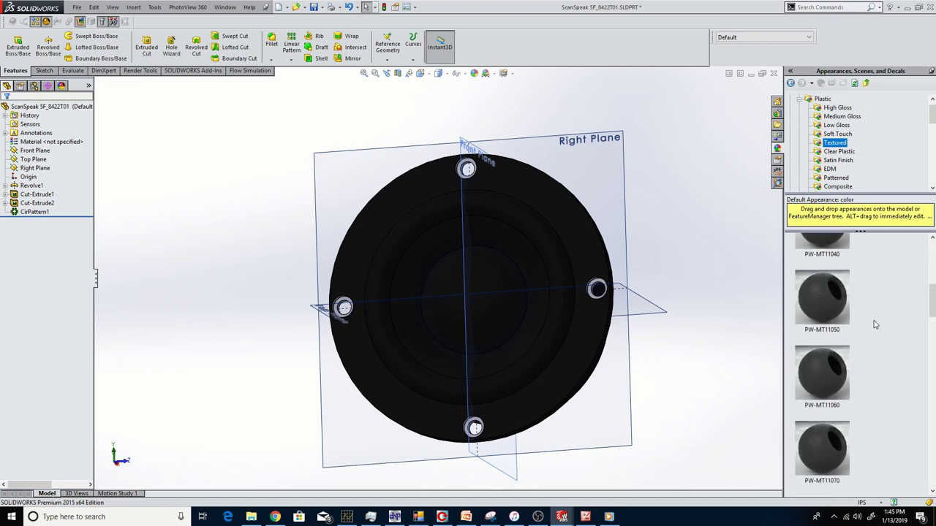
scroll(499, 225, "down", 3)
left_click_drag(821, 296, 556, 254)
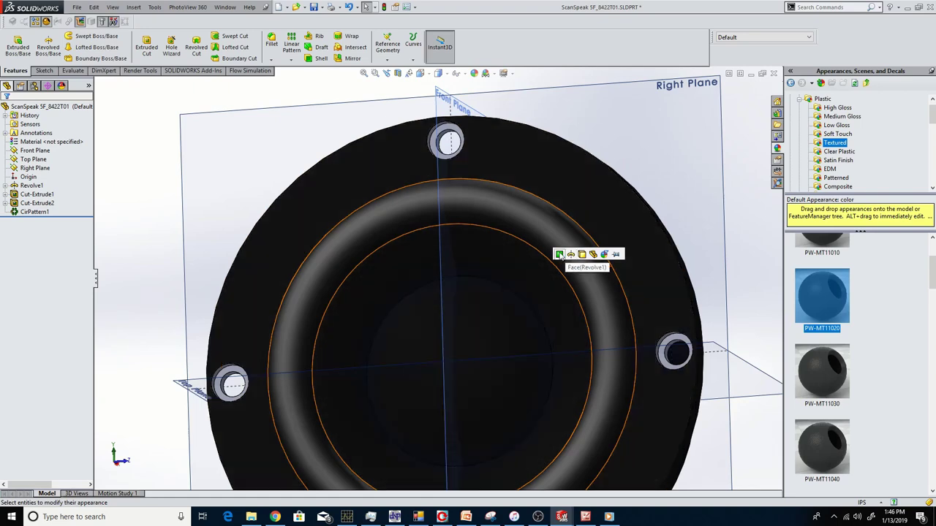
left_click(560, 254)
Step: Apply the dark grey satin finish plastic appearance to the driver's cone and centre dome faces
middle_click_drag(504, 292, 503, 246)
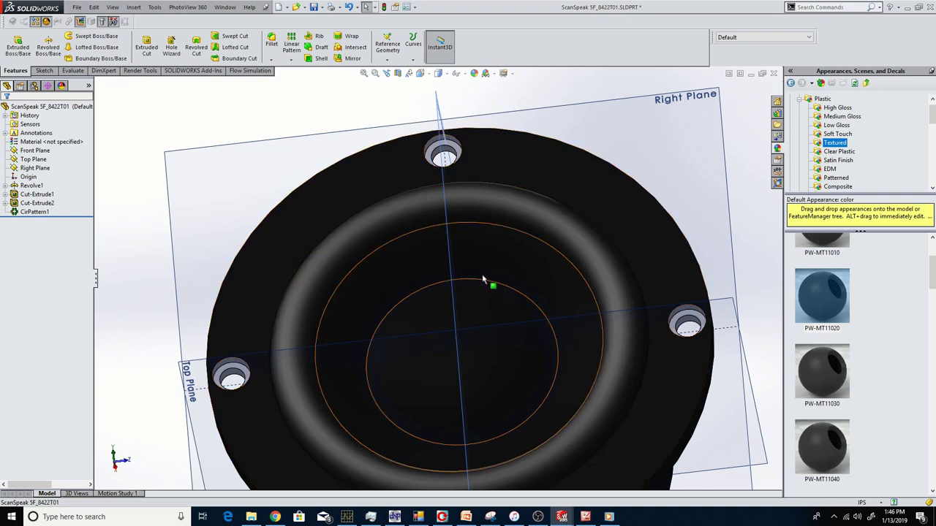
left_click(840, 161)
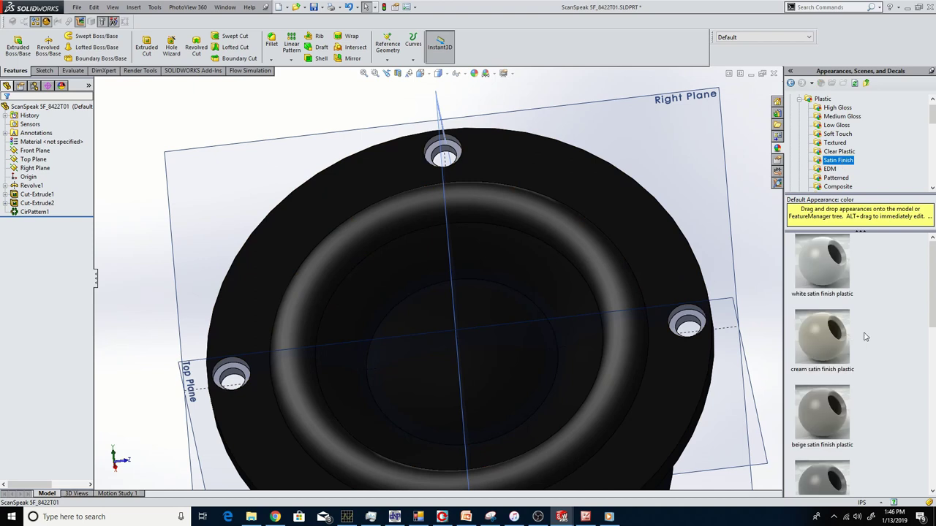
scroll(868, 337, "down", 3)
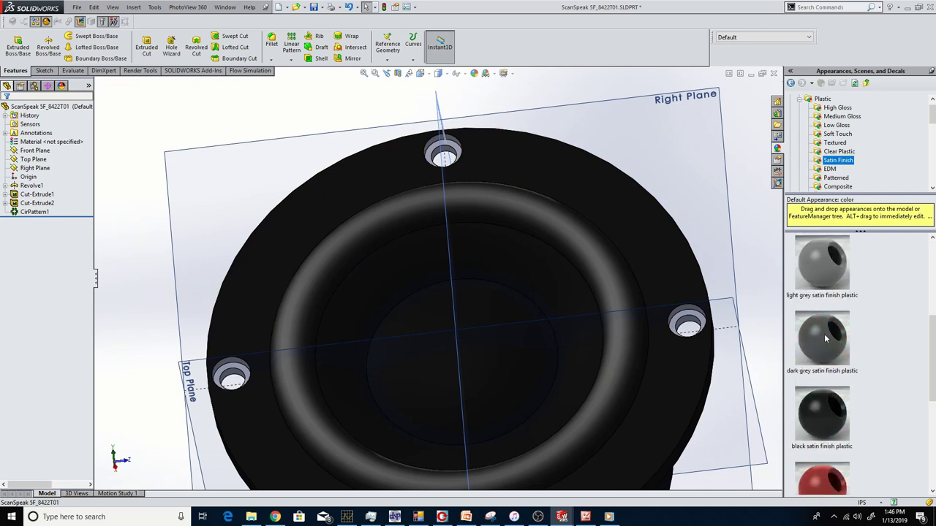
left_click_drag(828, 345, 525, 272)
left_click_drag(822, 336, 528, 356)
left_click(653, 156)
scroll(654, 156, "up", 4)
middle_click_drag(594, 218, 644, 248)
left_click(644, 249)
scroll(528, 269, "down", 3)
scroll(328, 196, "down", 3)
middle_click_drag(329, 197, 350, 249)
left_click_drag(821, 336, 584, 214)
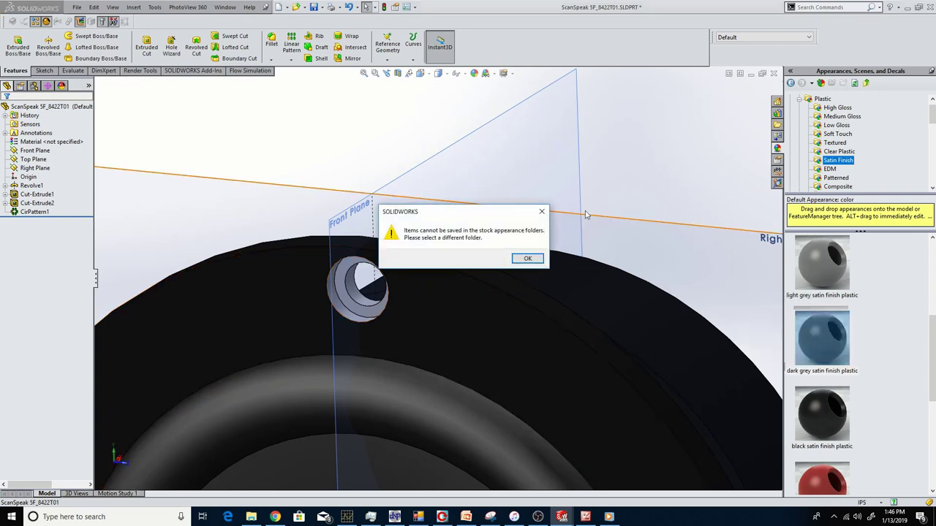
left_click(527, 260)
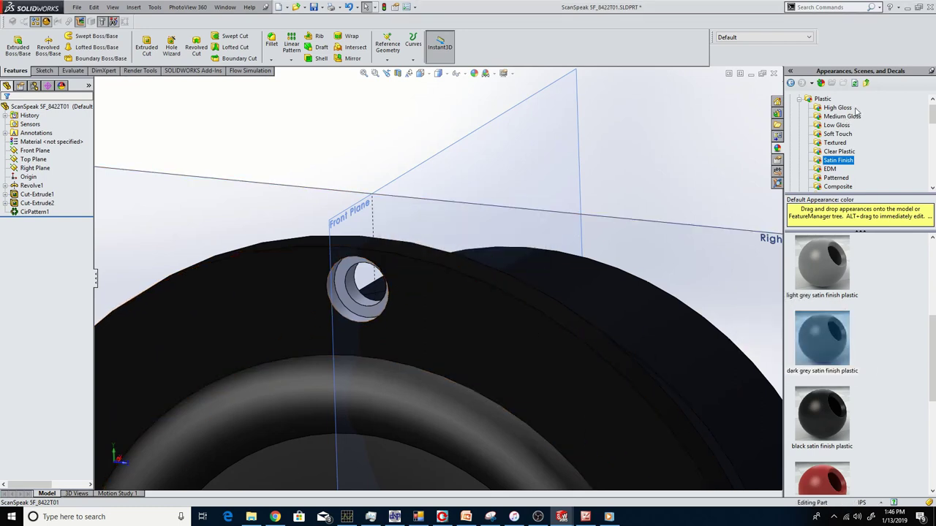
Step: Apply black low gloss plastic to the two cut features that form the upper counterbored screw hole
left_click(837, 125)
scroll(904, 334, "down", 5)
scroll(903, 334, "up", 3)
left_click(821, 308)
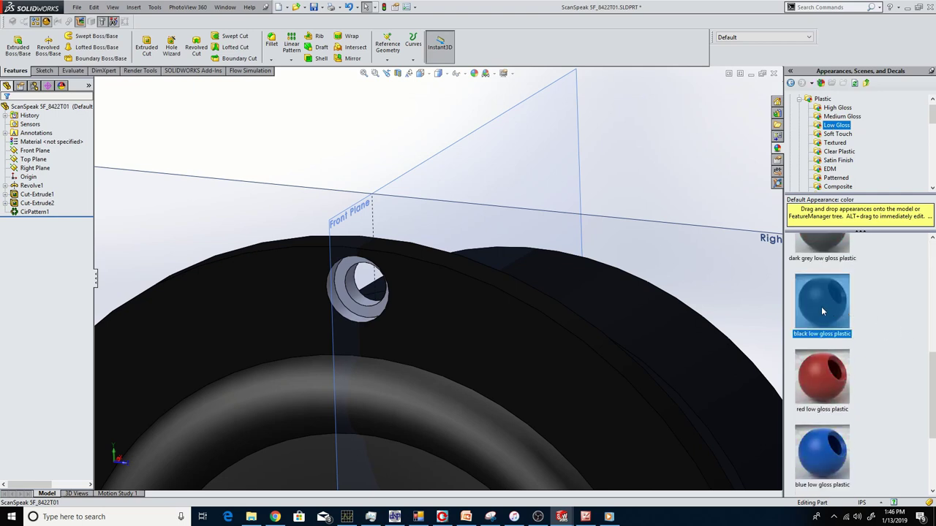
left_click_drag(821, 306, 361, 296)
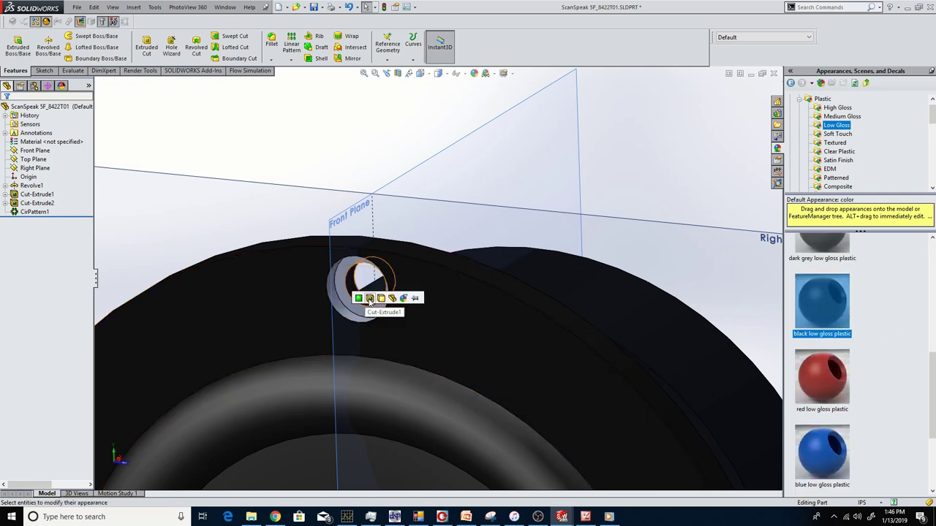
left_click(370, 298)
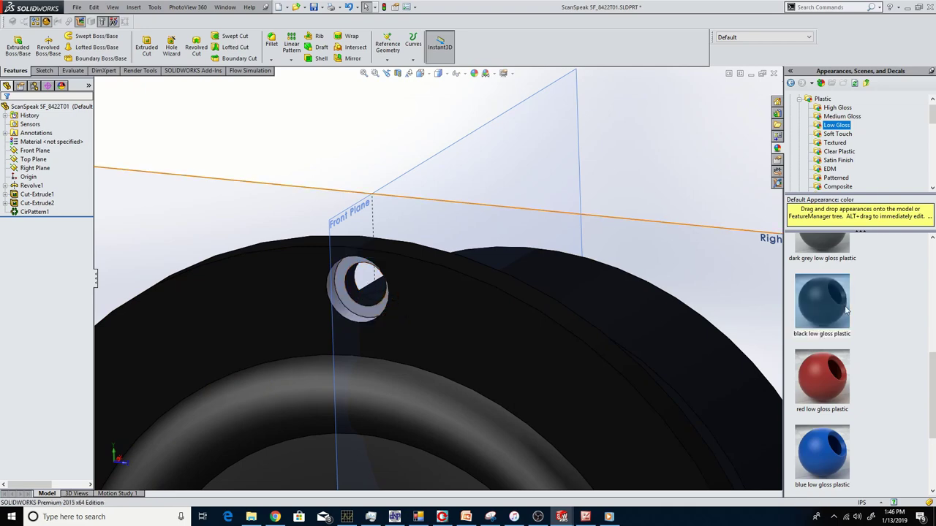
left_click_drag(821, 303, 377, 308)
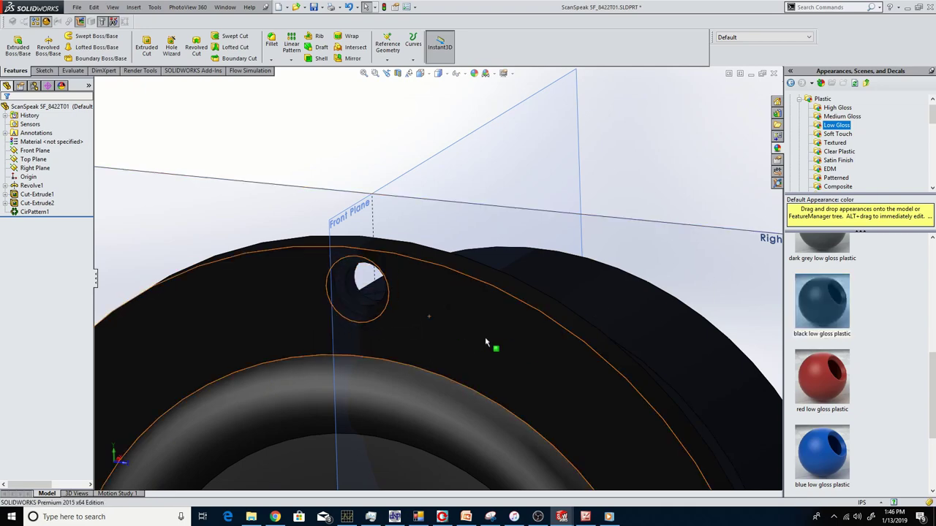
left_click(377, 308)
Step: Apply black low gloss plastic to the circular pattern of the remaining counterbored screw holes
scroll(485, 341, "up", 4)
scroll(505, 411, "down", 5)
scroll(548, 366, "down", 2)
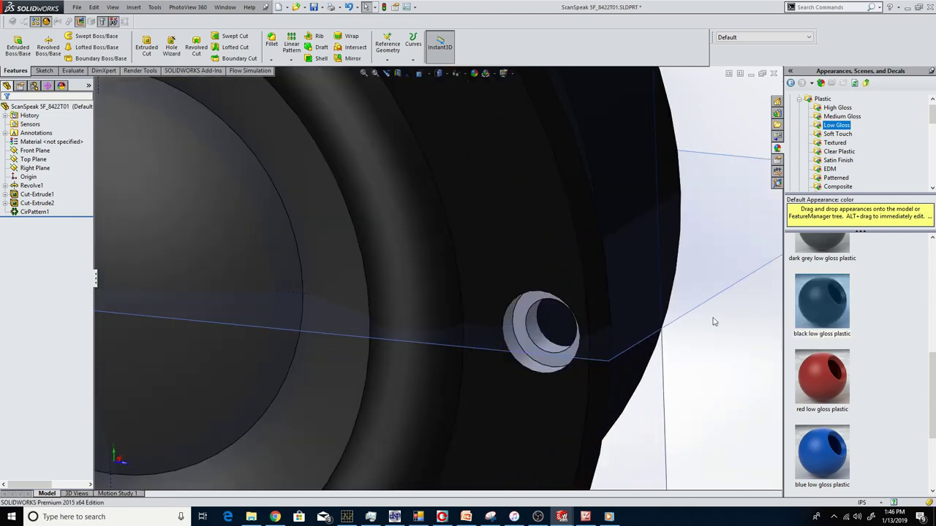
left_click_drag(763, 322, 534, 334)
left_click(532, 336)
scroll(512, 337, "up", 5)
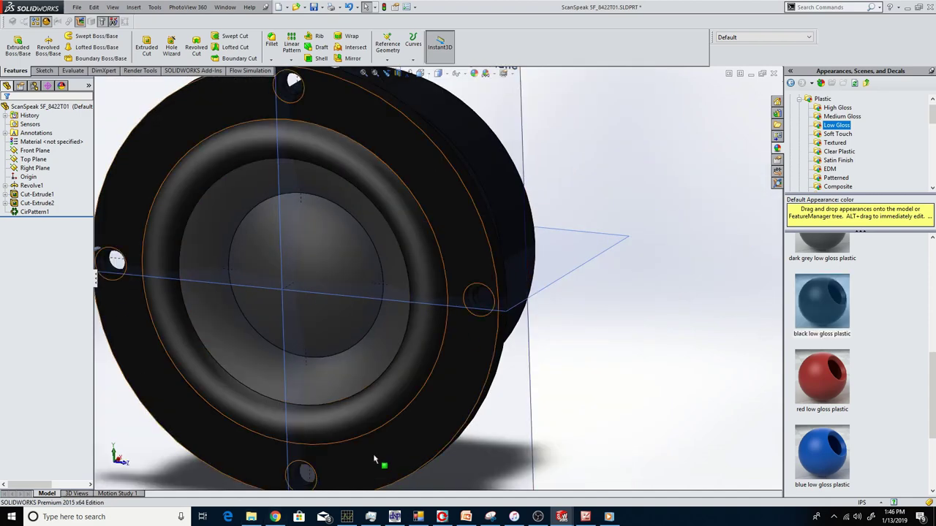
scroll(491, 363, "down", 2)
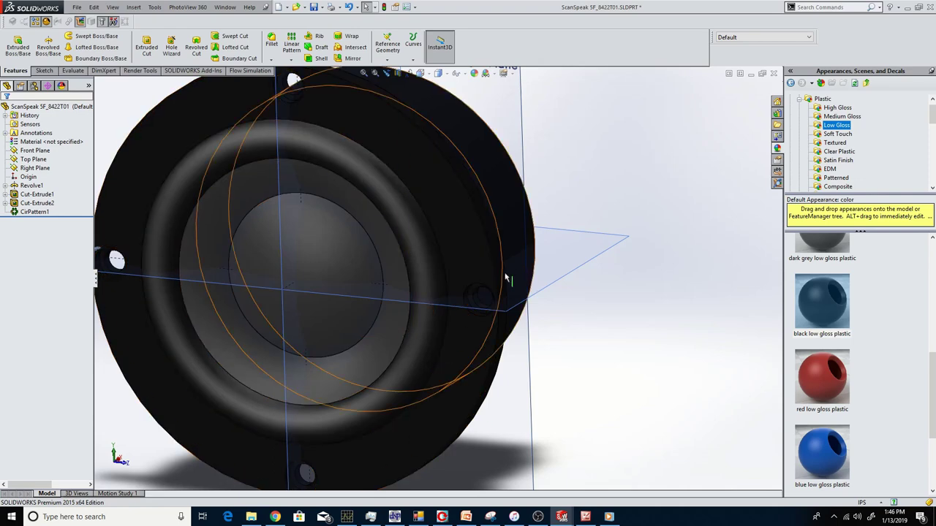
key("f")
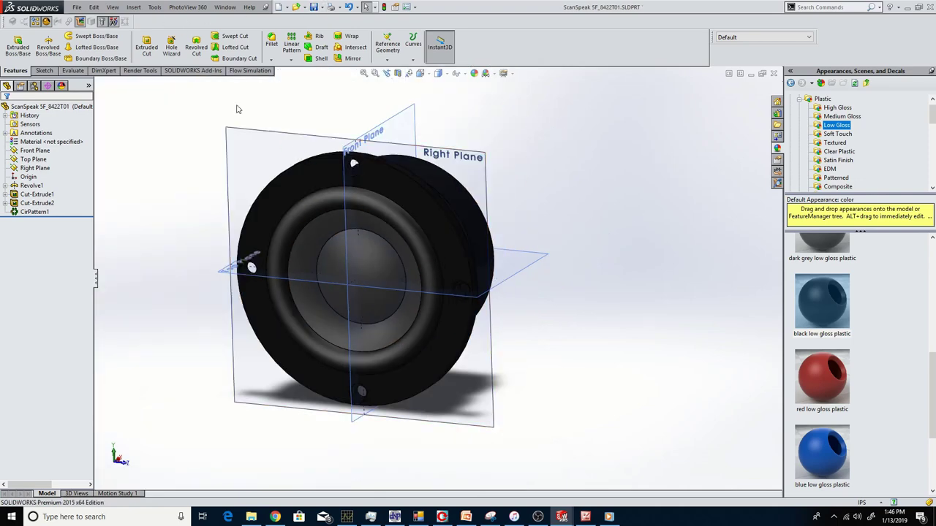
Step: Hide all reference geometry types in the driver part and preview its render in a PhotoView 360 window, then close the preview
left_click(139, 71)
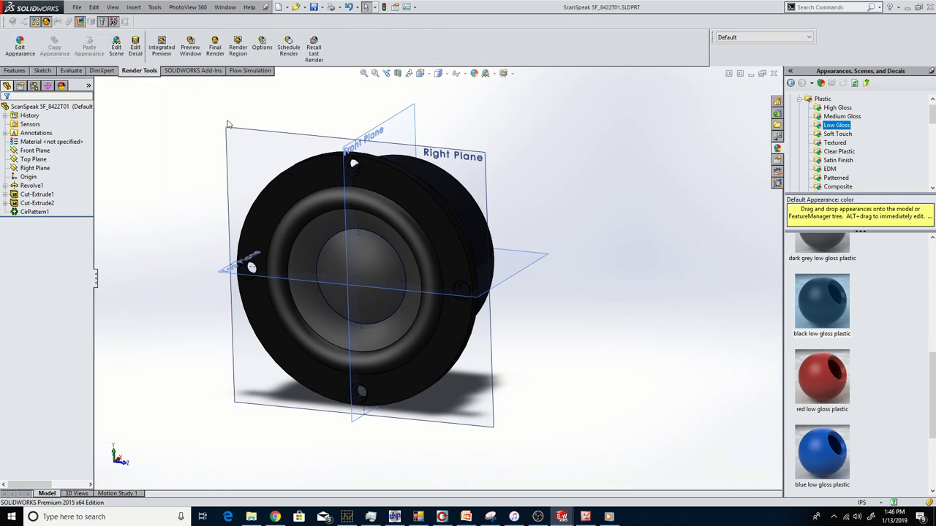
left_click(114, 8)
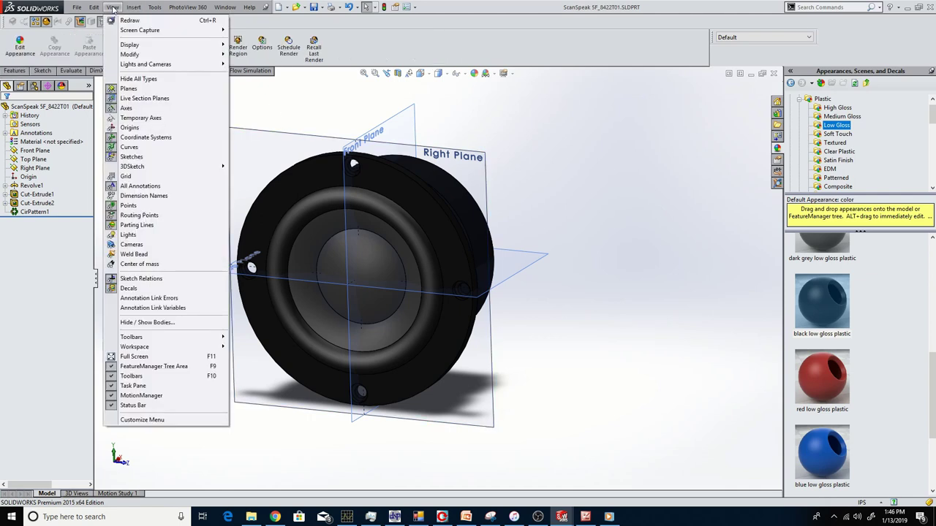
left_click(125, 79)
middle_click_drag(188, 219, 185, 202)
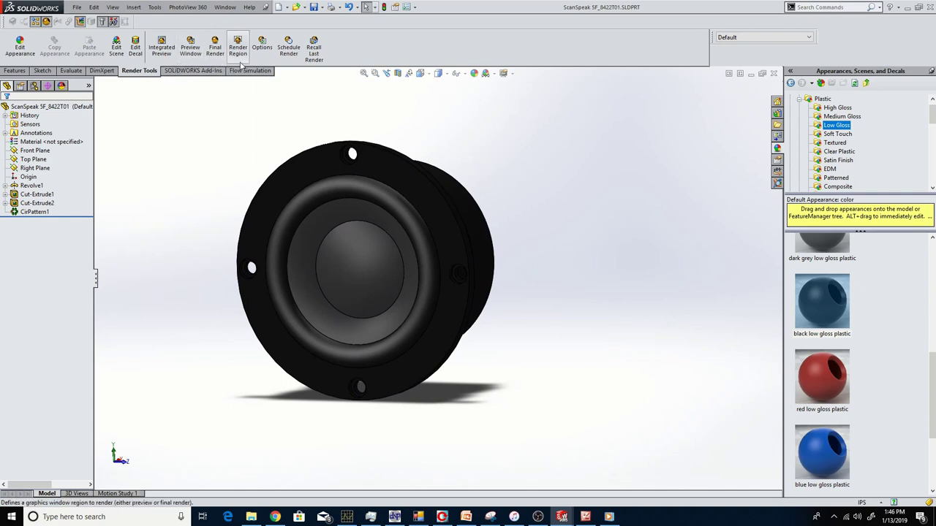
left_click(194, 55)
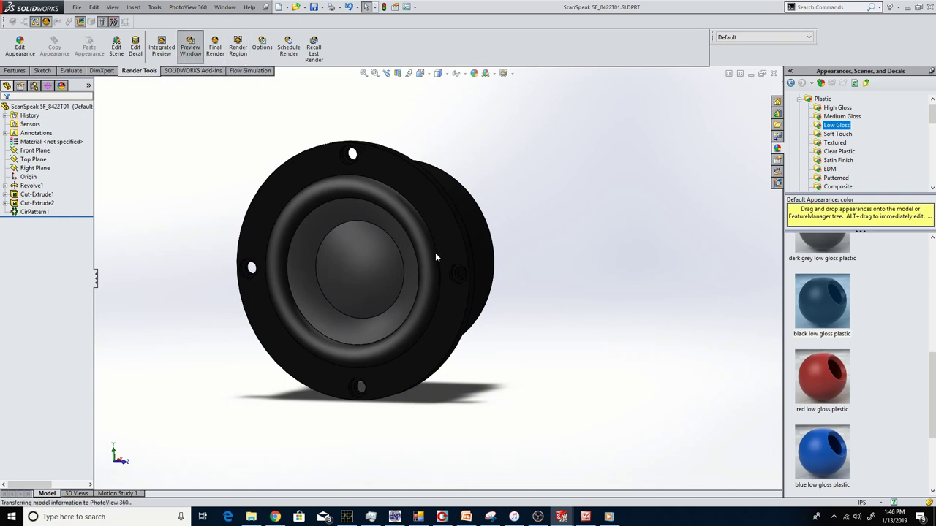
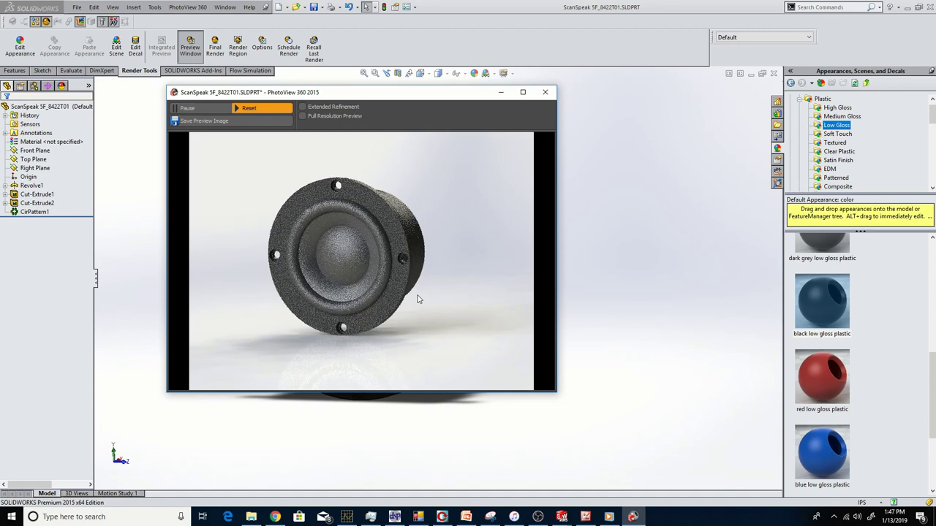
left_click(550, 96)
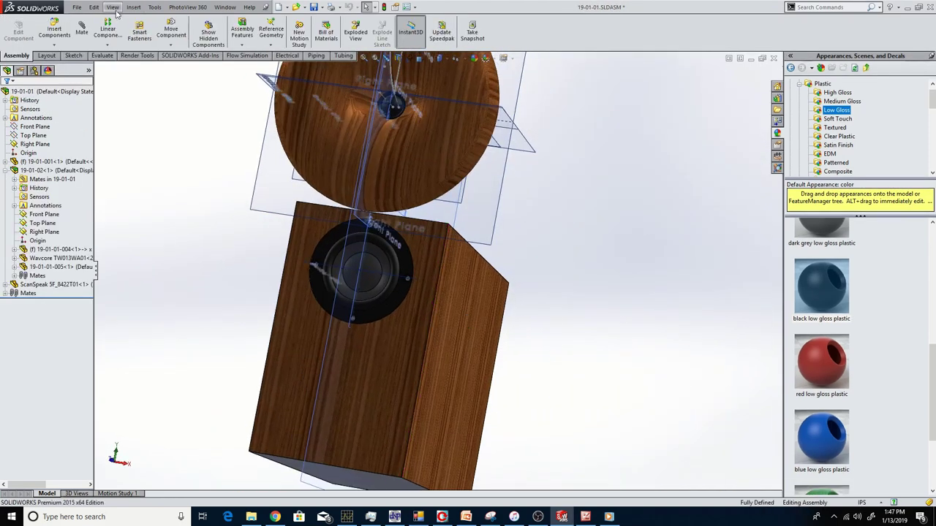
Step: Hide all reference geometry types in the 19-01-01 speaker assembly
left_click(112, 10)
left_click(121, 95)
scroll(418, 267, "up", 4)
middle_click_drag(417, 267, 385, 272)
Step: Examine the finished speaker assembly from several angles, checking the driver, horn and wooden cabinet appearances
scroll(405, 247, "down", 3)
scroll(400, 223, "up", 3)
scroll(384, 271, "up", 3)
scroll(438, 299, "down", 2)
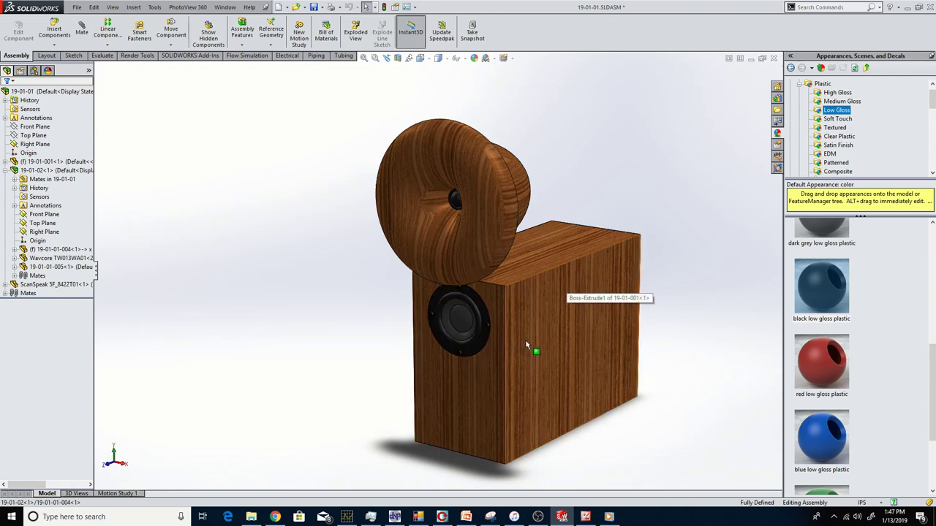
scroll(526, 345, "down", 1)
middle_click_drag(501, 335, 528, 330)
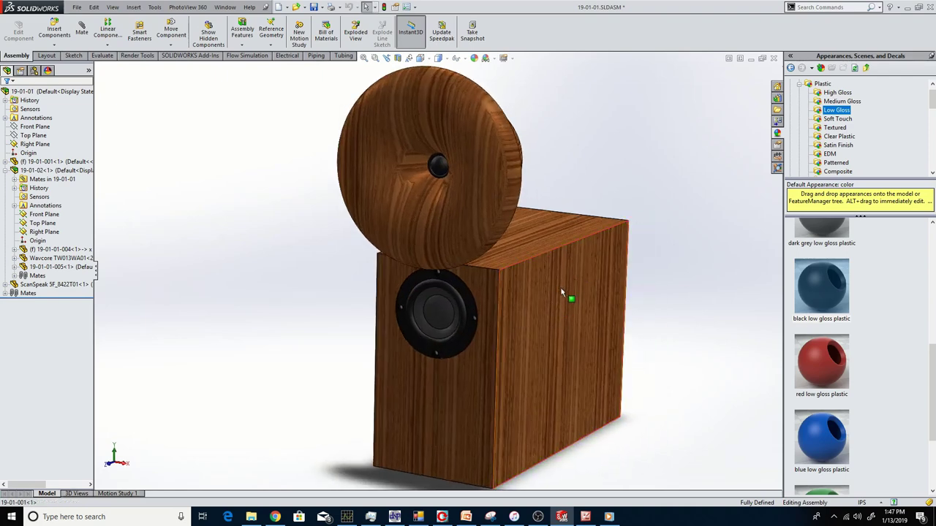
middle_click_drag(504, 354, 566, 360)
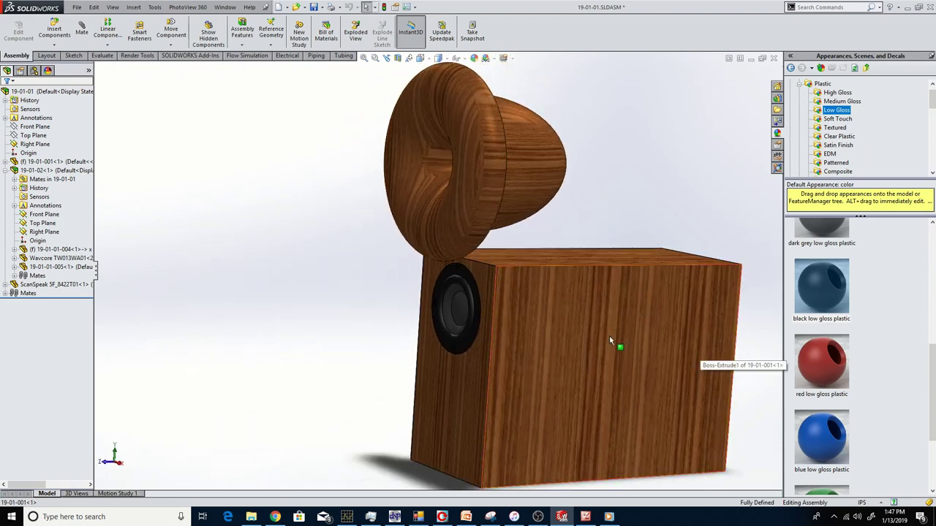
scroll(520, 315, "up", 3)
middle_click_drag(520, 315, 388, 314)
left_click(564, 319)
left_click(388, 314)
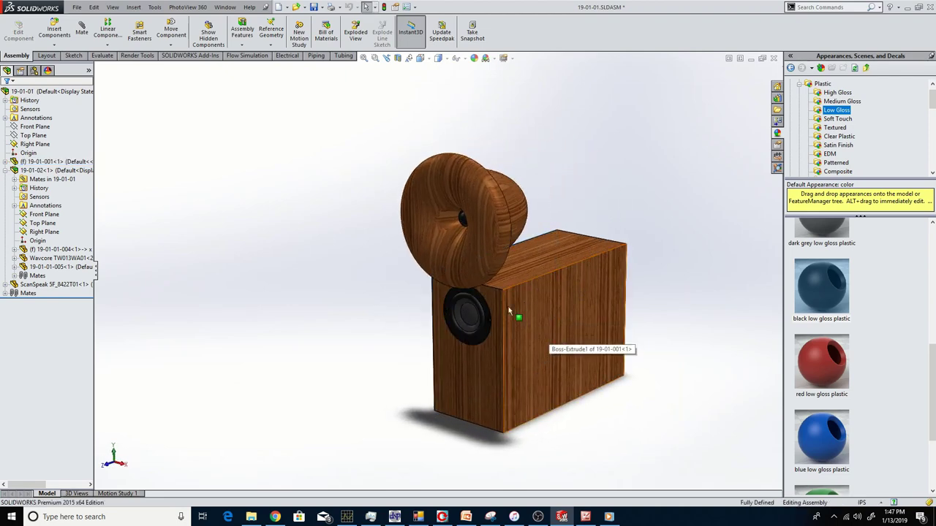
mouse_move(504, 310)
middle_mouse_down()
mouse_move(384, 307)
mouse_move(516, 311)
middle_mouse_up()
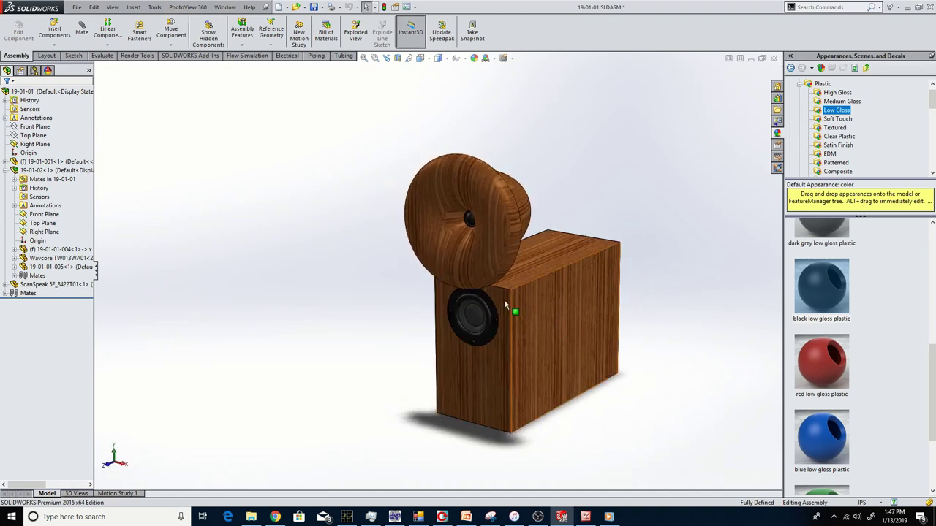
Step: Examine the connector block and its two terminals on the back of the driver part, and close the part
scroll(442, 271, "down", 1)
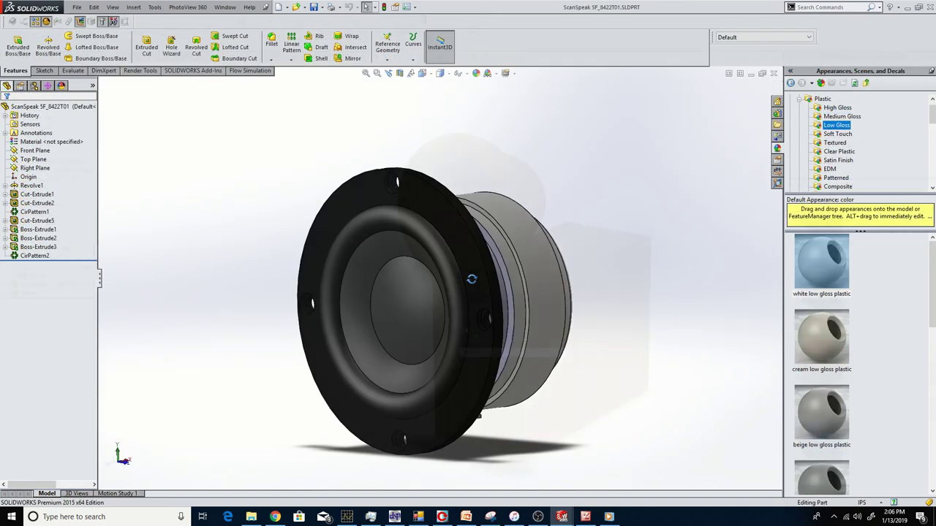
middle_click_drag(412, 273, 369, 314)
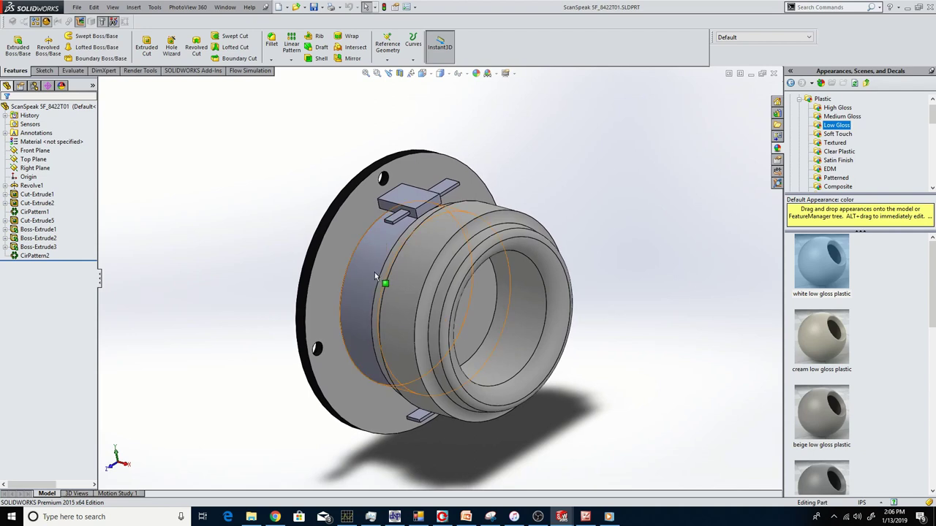
middle_click_drag(368, 284, 409, 245)
scroll(439, 212, "down", 5)
left_click(487, 191)
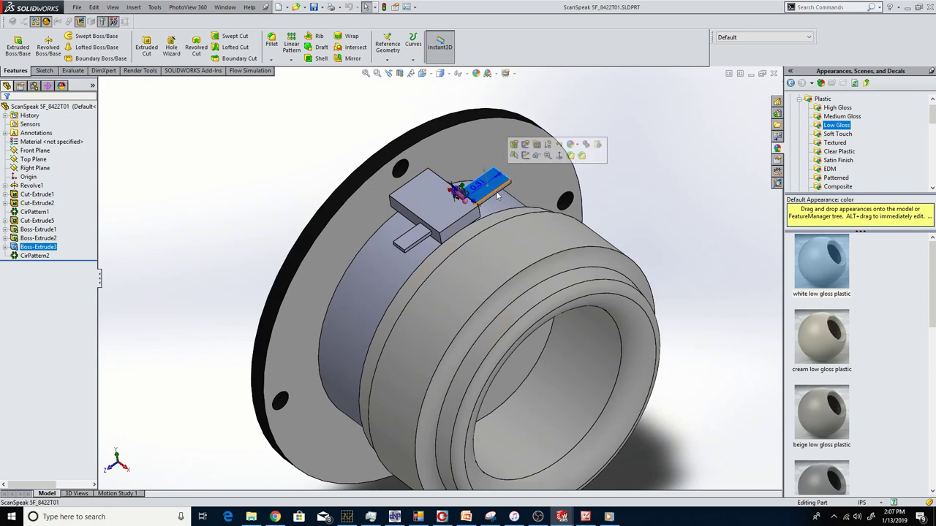
middle_click_drag(489, 208, 440, 215)
left_click(328, 249)
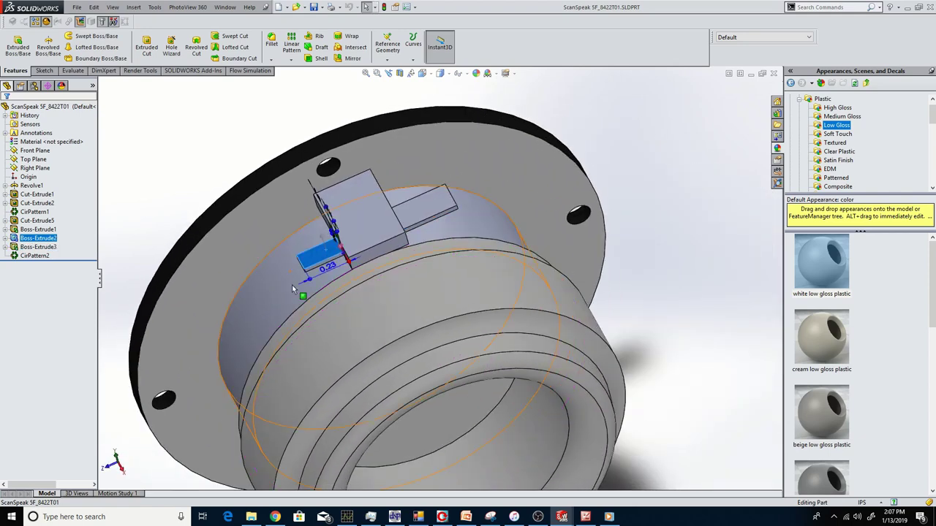
middle_click_drag(292, 284, 326, 252)
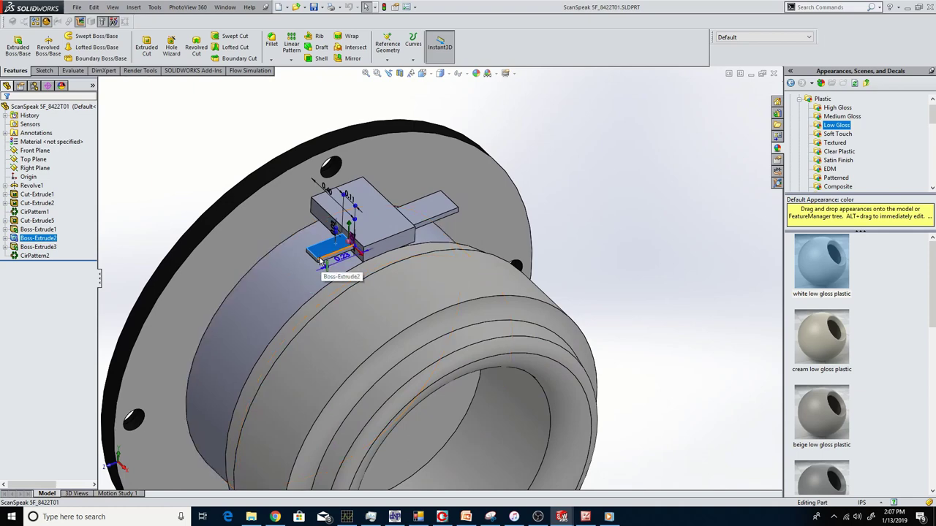
middle_click_drag(327, 315, 316, 293)
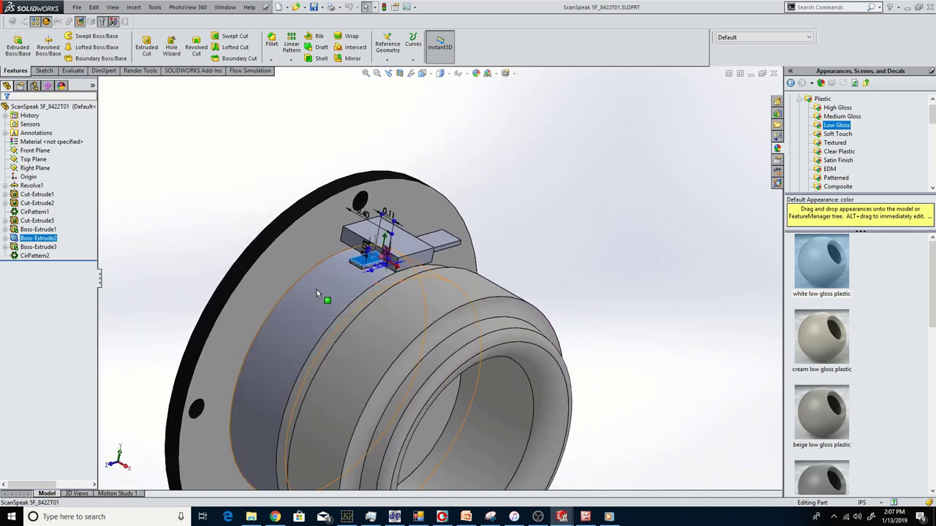
left_click(226, 155)
left_click(774, 75)
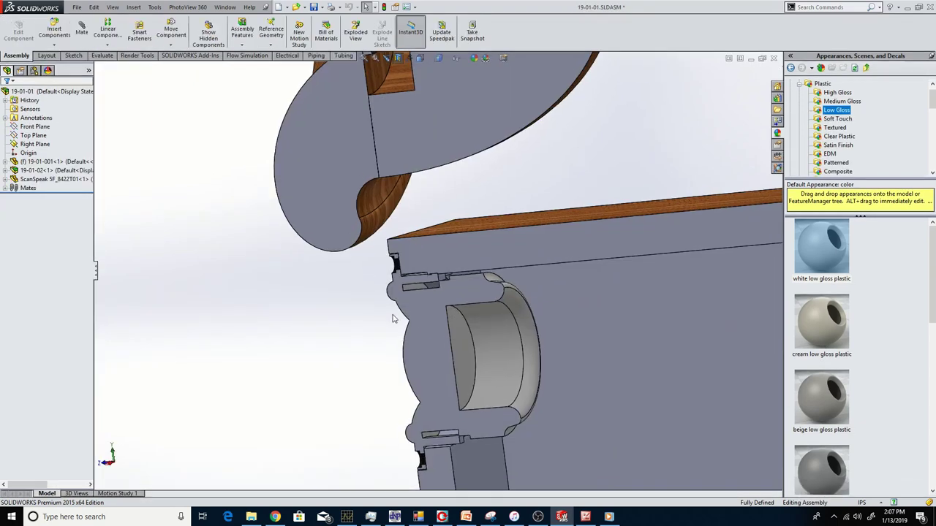
Step: Check the sectioned fit of the driver in the cabinet front, and open the cabinet part 19-01-001 from the assembly
middle_click_drag(484, 262, 439, 259)
scroll(504, 237, "down", 6)
scroll(390, 254, "down", 2)
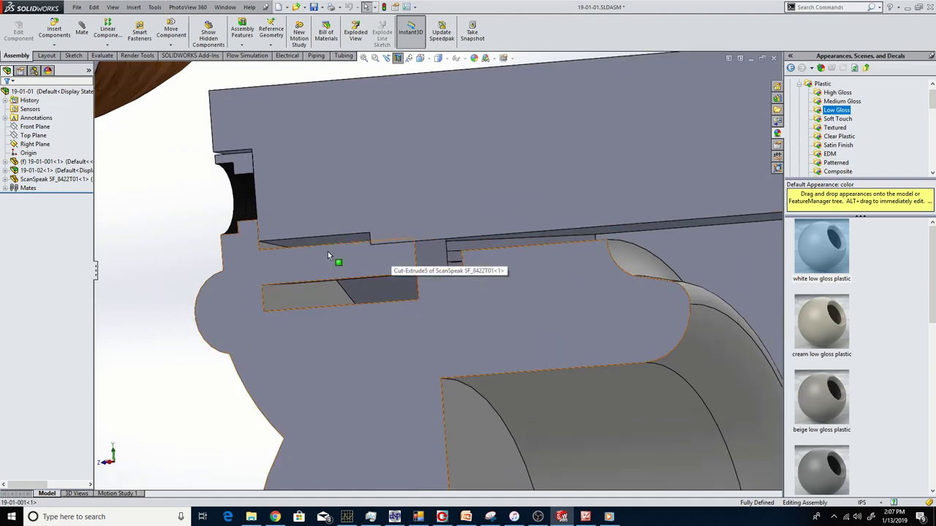
scroll(365, 252, "up", 6)
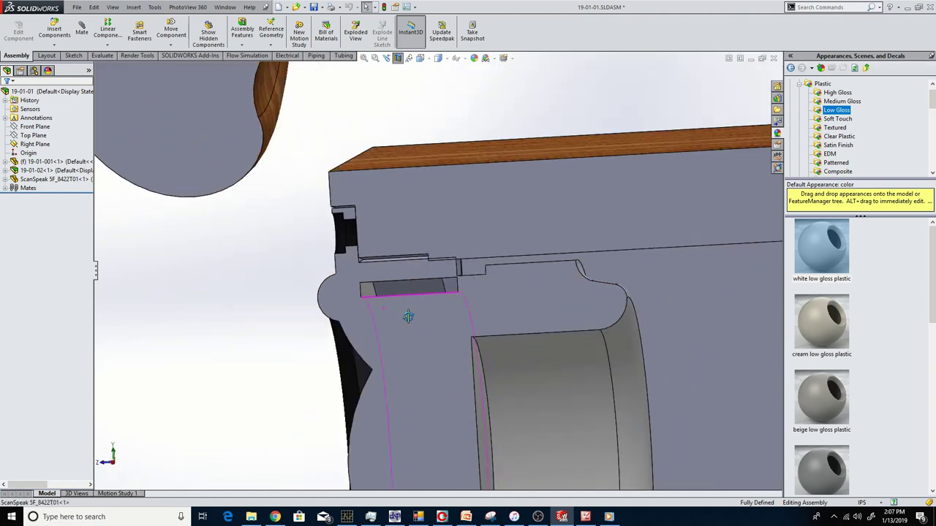
scroll(432, 330, "up", 6)
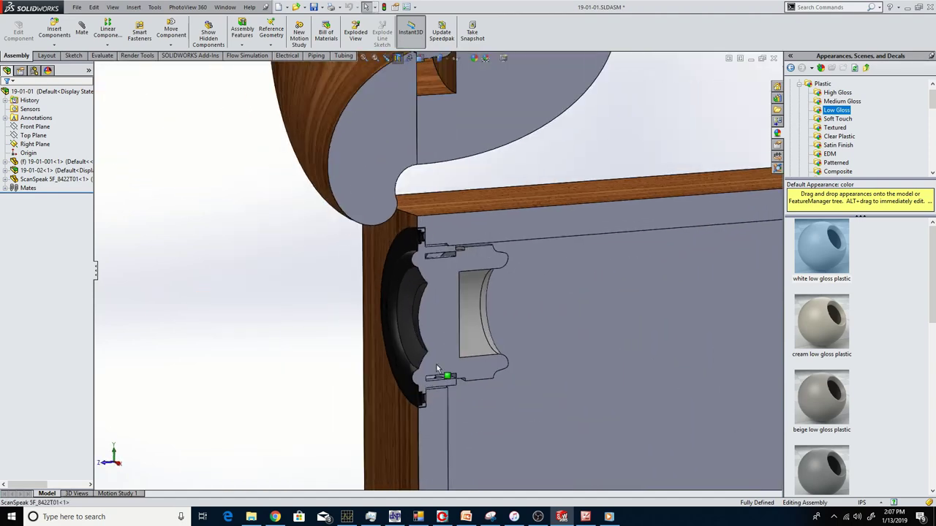
left_click(390, 415)
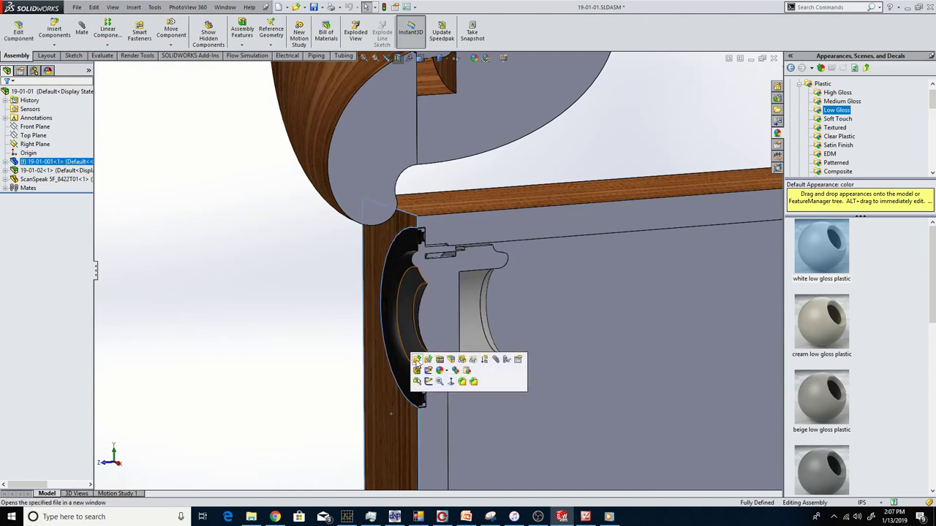
left_click(411, 243)
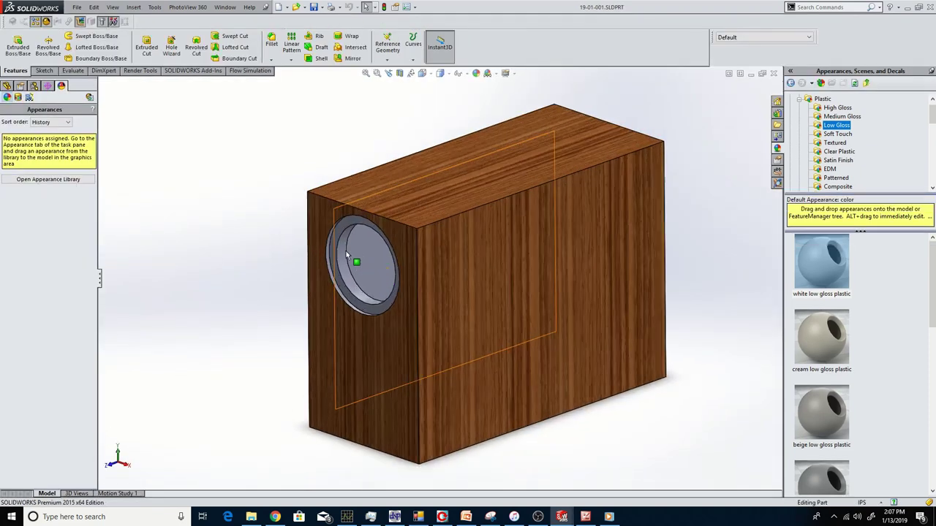
Step: Set the distance from the cabinet's top edge to the centre of the inner driver hole to 2 in
left_click(343, 253)
scroll(344, 249, "down", 3)
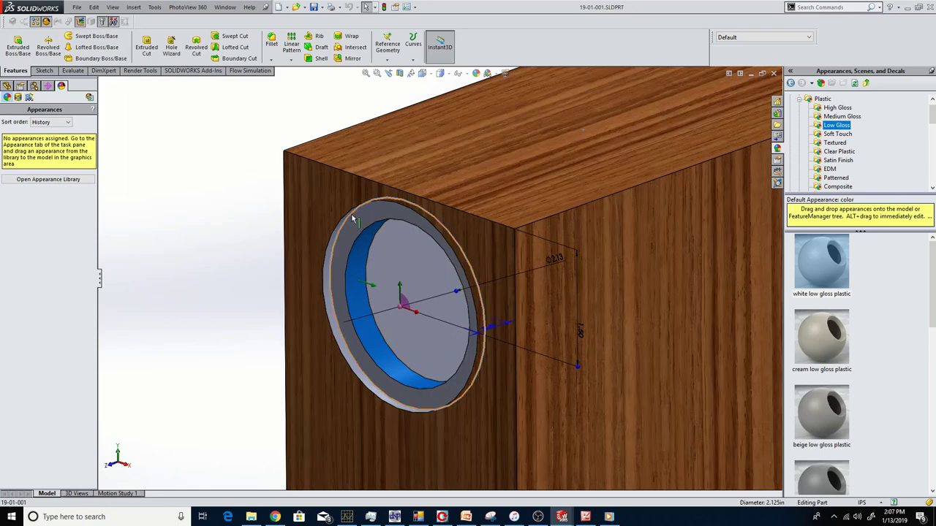
scroll(429, 298, "up", 3)
scroll(404, 270, "down", 4)
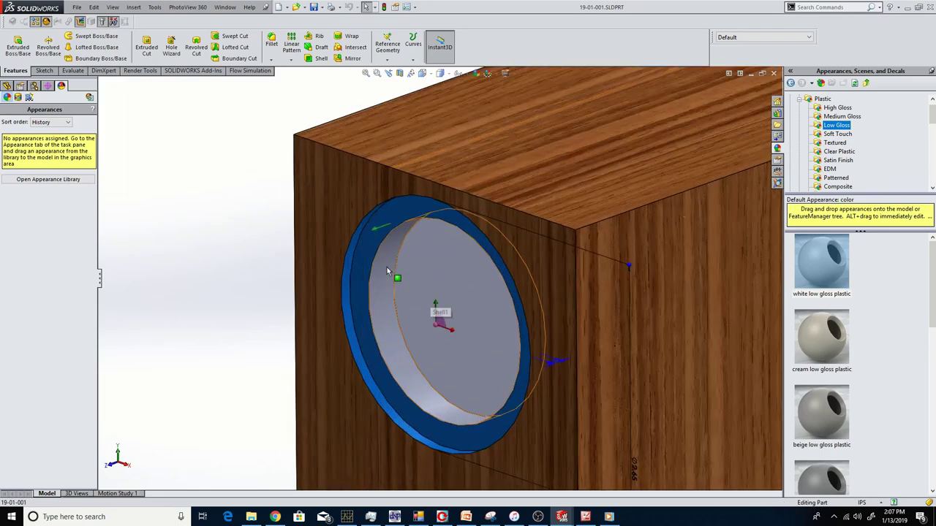
left_click(387, 268)
scroll(405, 289, "up", 2)
double_click(588, 330)
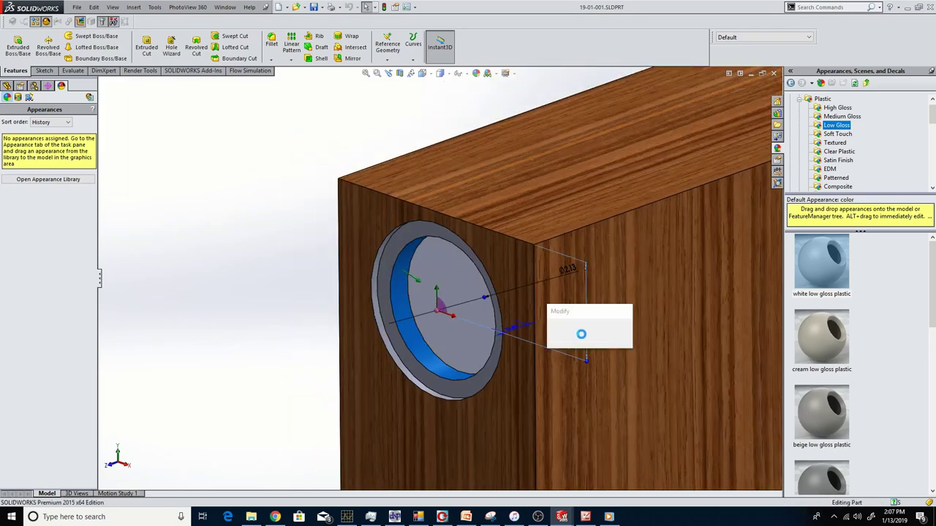
left_click_drag(578, 353, 539, 351)
type("2")
key("Return")
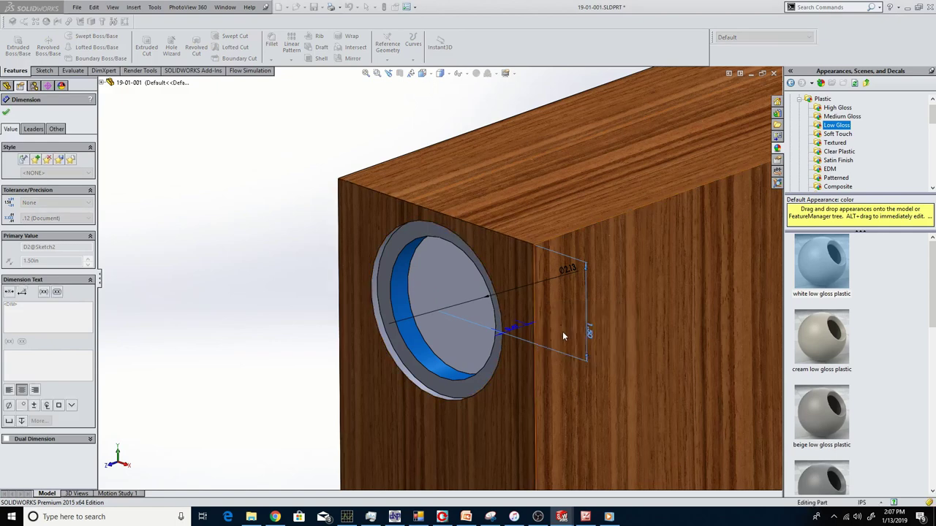
Step: Rebuild the cabinet part, save its changes and close it
left_click(384, 7)
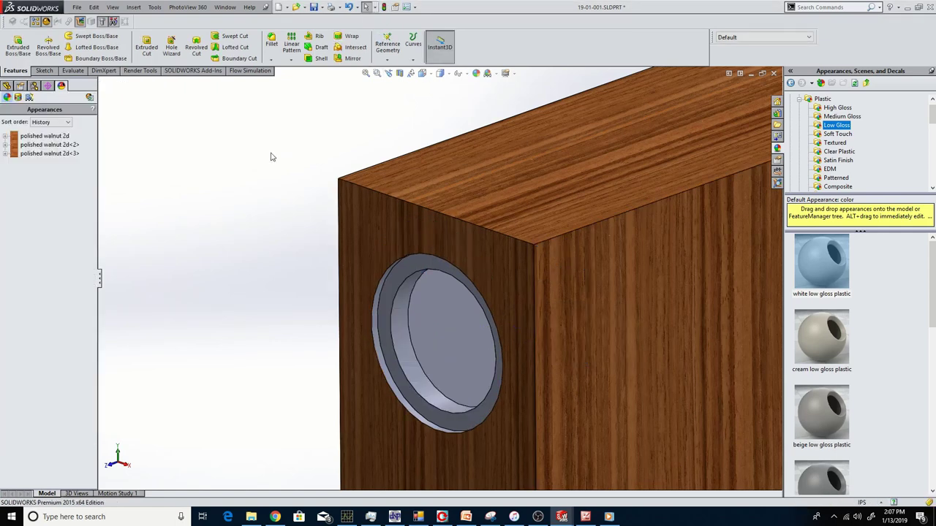
left_click(775, 73)
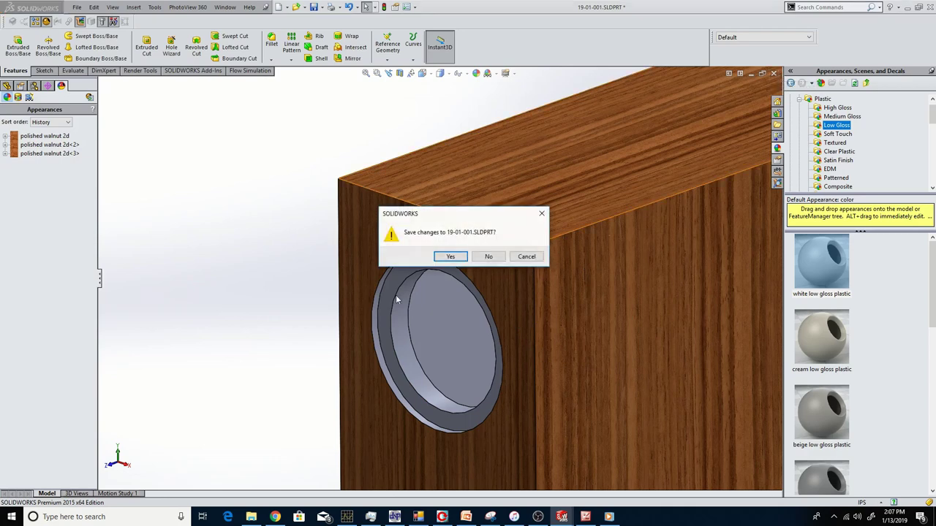
left_click(448, 257)
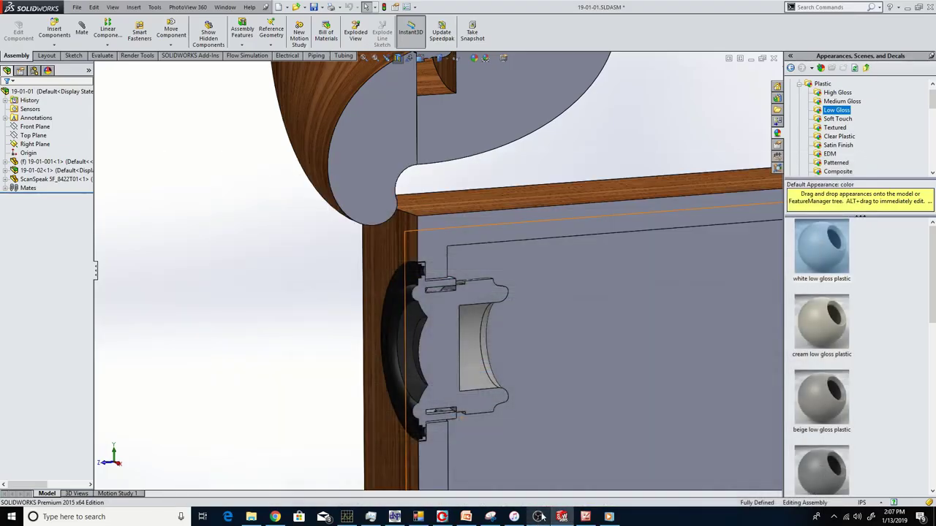
Step: Inspect the sectioned driver mounting in the assembly, and turn off the section view
middle_click_drag(483, 248, 378, 255)
scroll(272, 259, "down", 3)
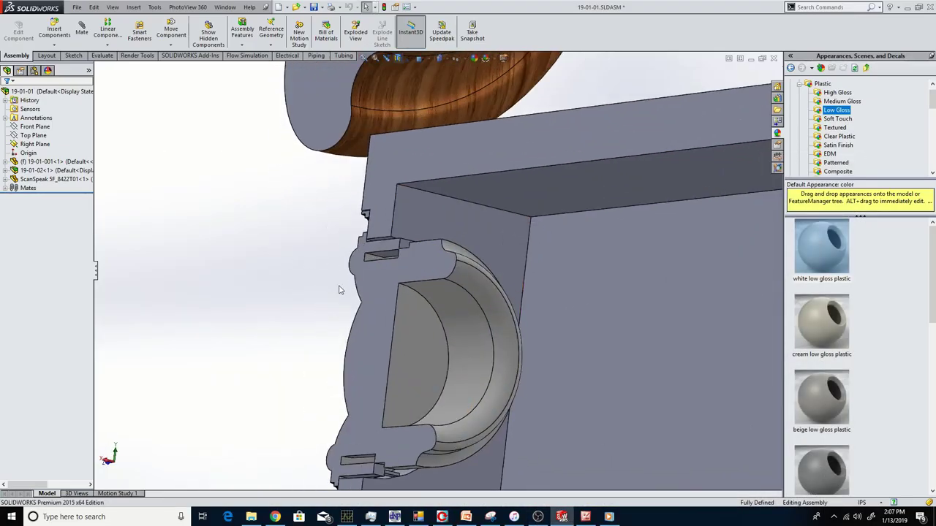
scroll(409, 255, "down", 2)
scroll(439, 285, "up", 6)
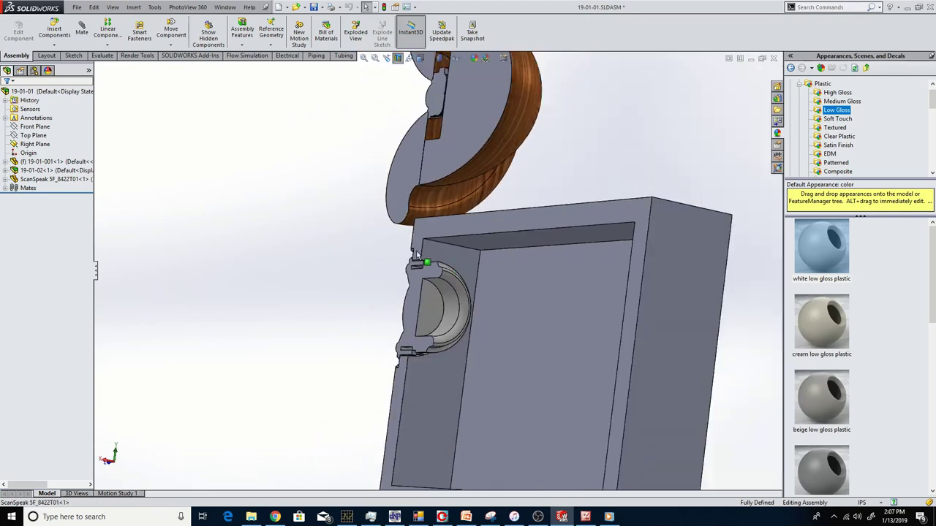
left_click(398, 58)
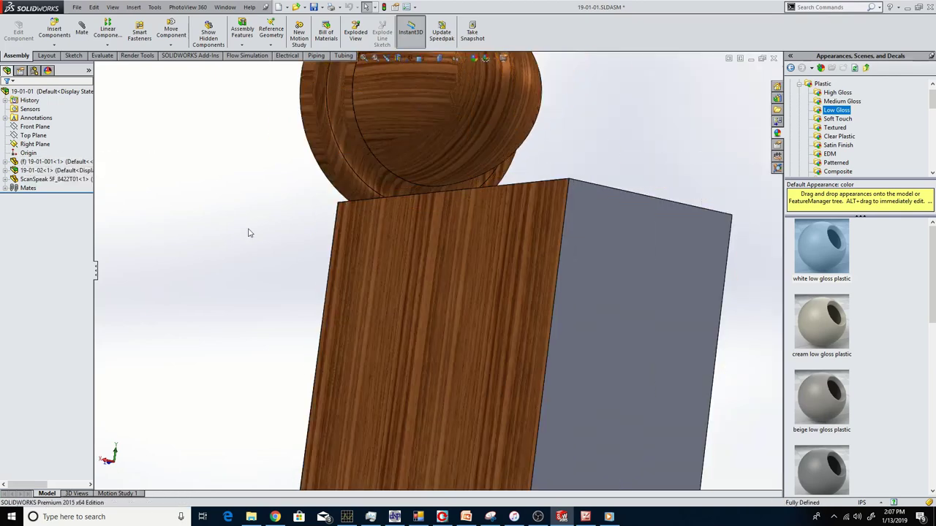
scroll(294, 245, "up", 3)
middle_click_drag(330, 201, 424, 233)
scroll(434, 241, "down", 3)
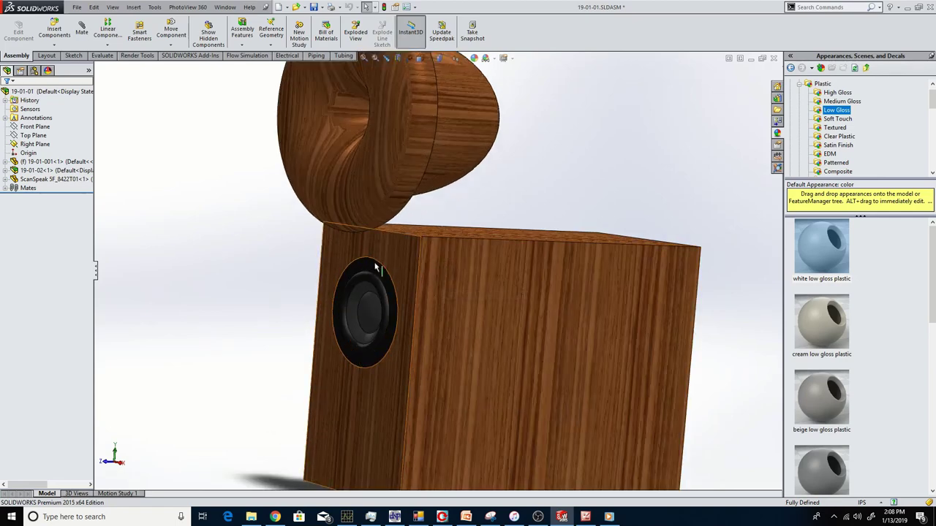
Step: Create a reference plane offset 2 in from the assembly's Front Plane, with the offset flipped towards the cabinet's rear
left_click(38, 127)
scroll(260, 241, "up", 3)
middle_click_drag(260, 240, 223, 271)
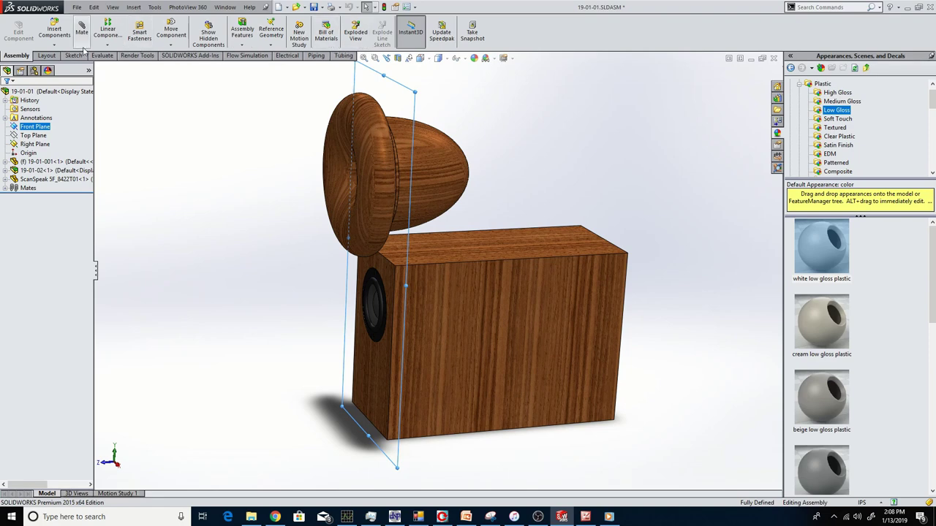
left_click(271, 45)
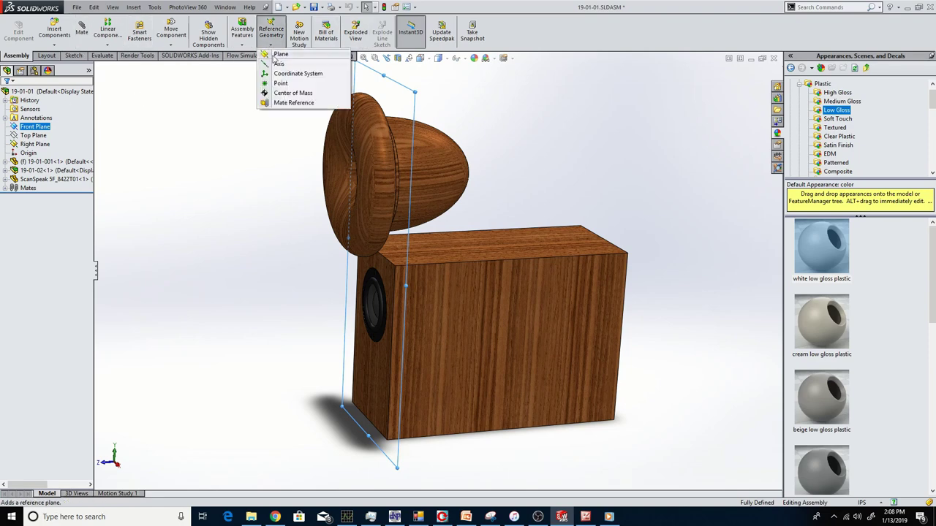
left_click(280, 56)
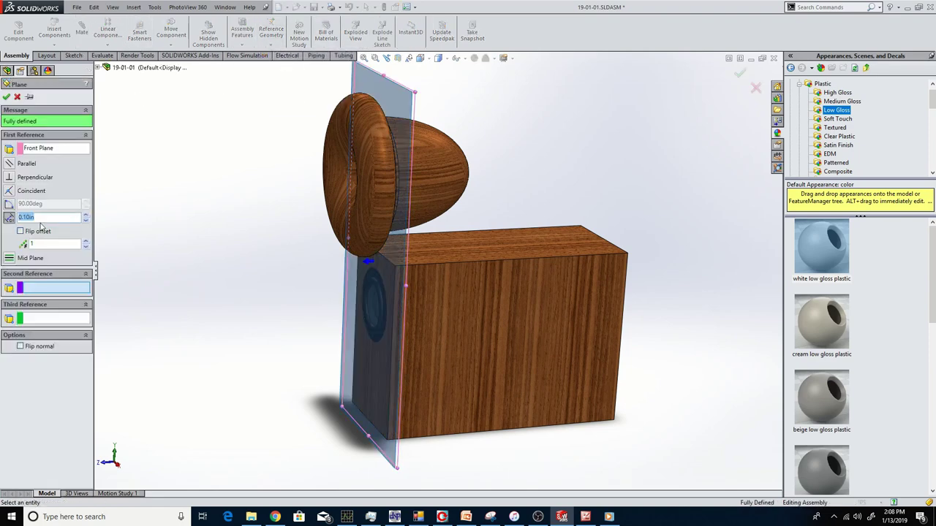
type("2")
key("Return")
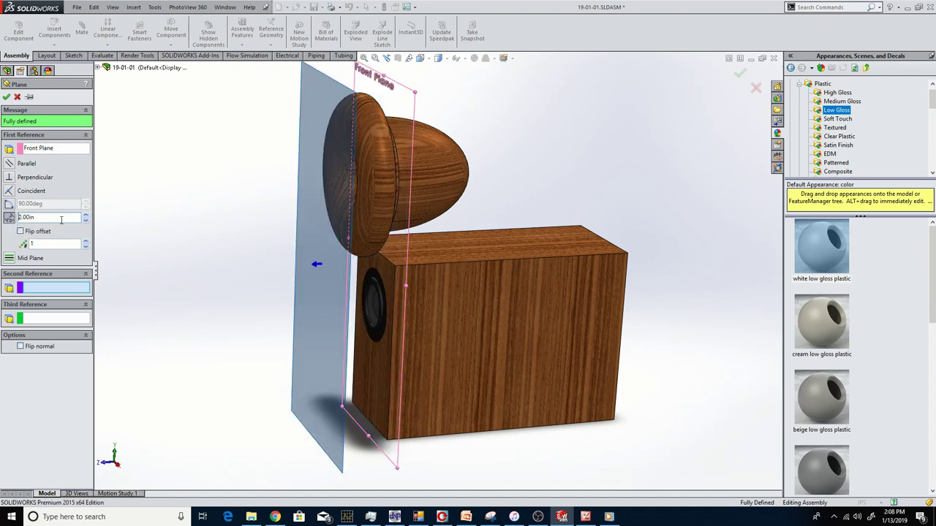
left_click(20, 231)
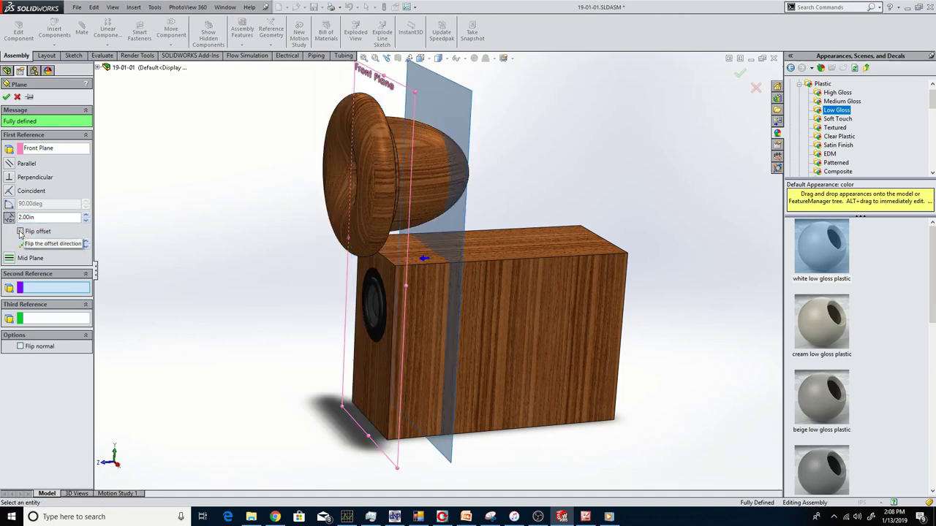
left_click(6, 98)
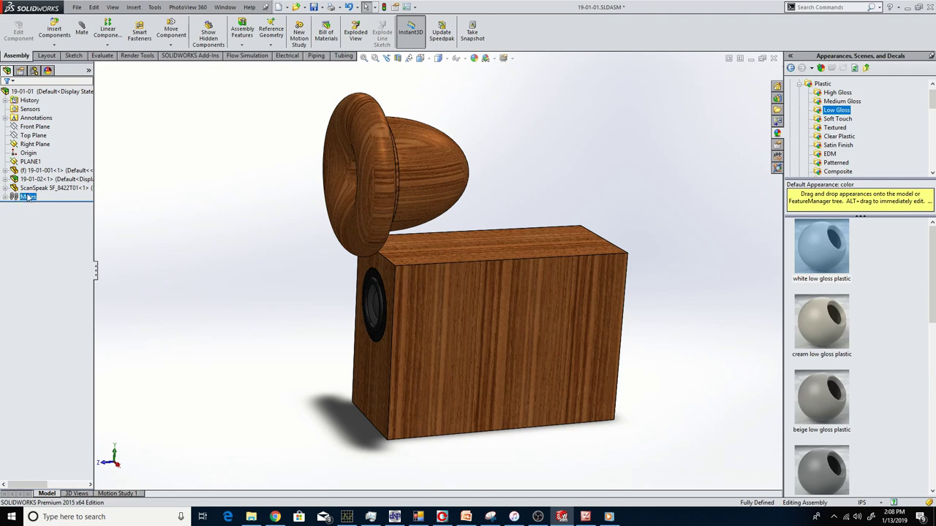
Step: Section the assembly at the new offset plane, reversing the direction to keep the front half with the driver
left_click(29, 161)
left_click(398, 57)
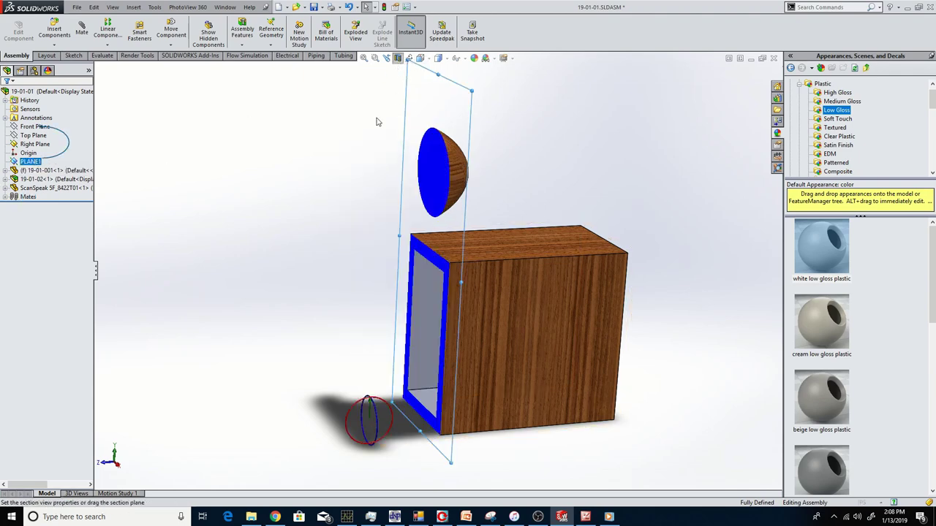
left_click(11, 205)
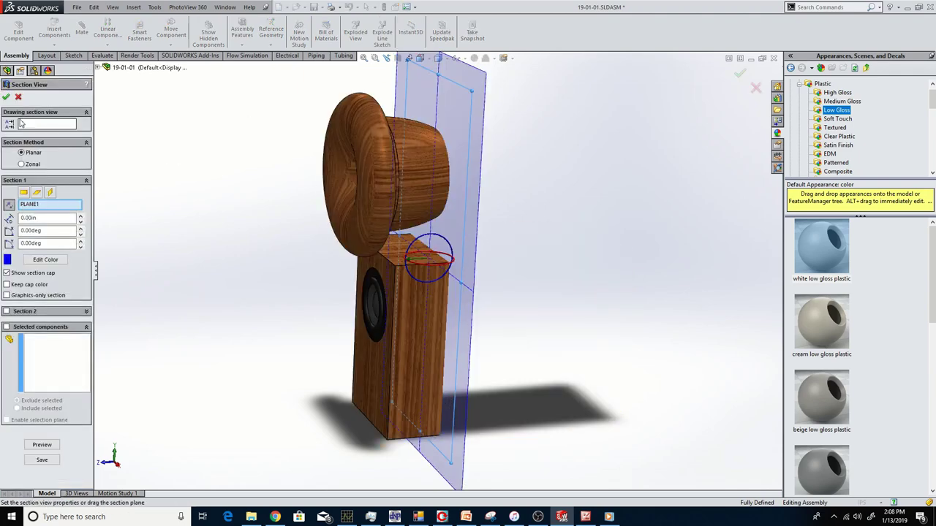
left_click(6, 97)
Step: Examine the driver terminals' clearance at the cutout from inside the cabinet, and open the cabinet part 19-01-001
middle_click_drag(293, 241, 460, 304)
scroll(439, 307, "down", 6)
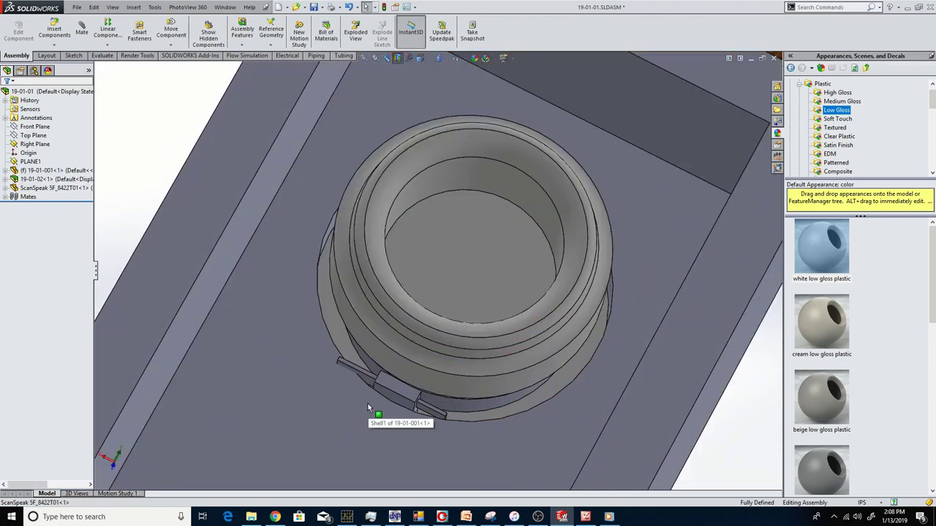
left_click(360, 391)
scroll(362, 388, "down", 4)
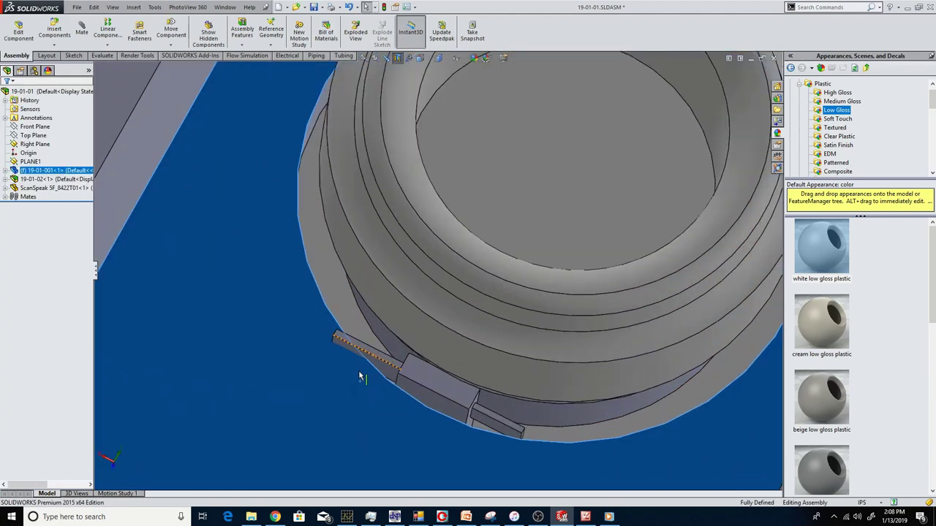
scroll(372, 358, "up", 4)
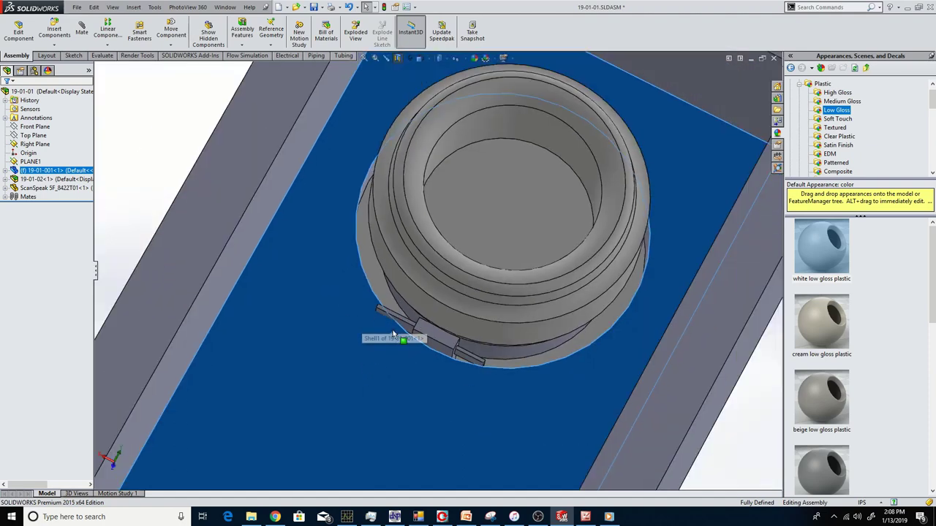
scroll(393, 330, "down", 1)
middle_click_drag(401, 317, 387, 188)
left_click(444, 98)
left_click(446, 84)
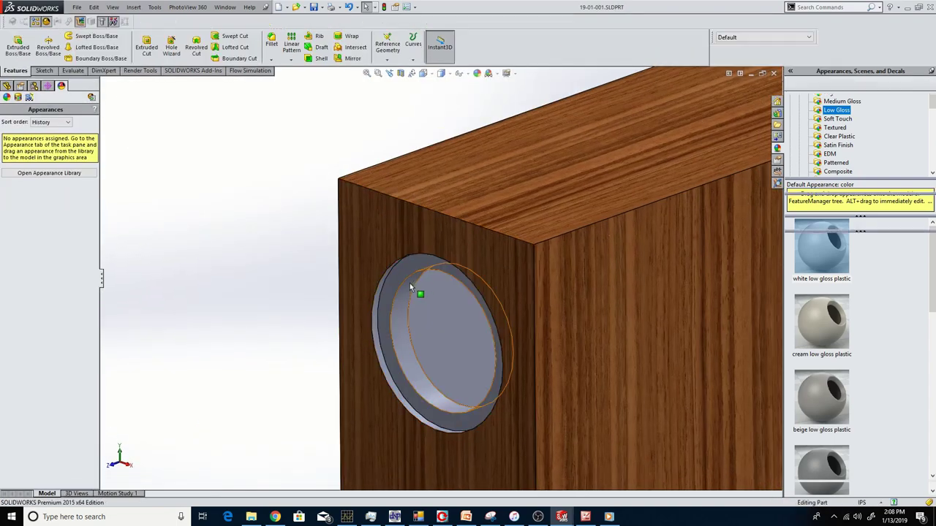
Step: Set the cabinet's inner driver cutout diameter to 2.25 in, rebuild, and close the part with its changes saved
left_click(409, 285)
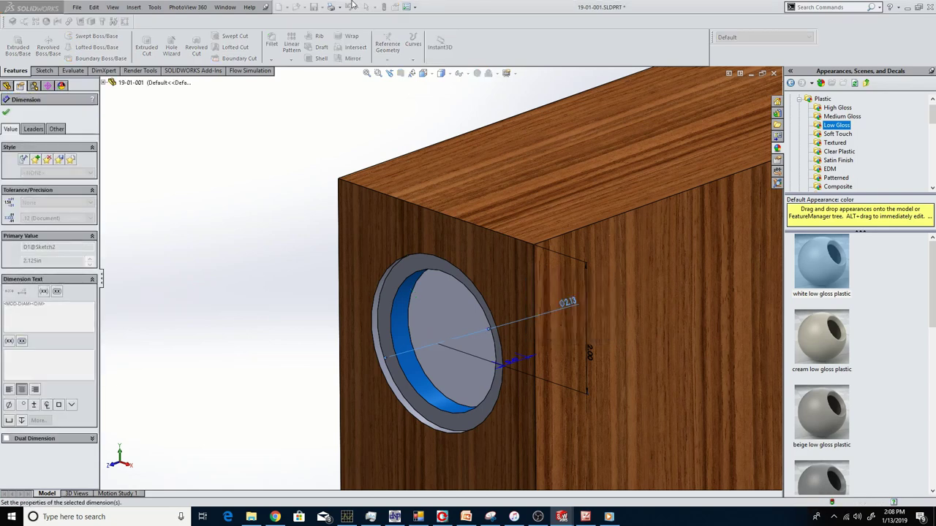
left_click(383, 8)
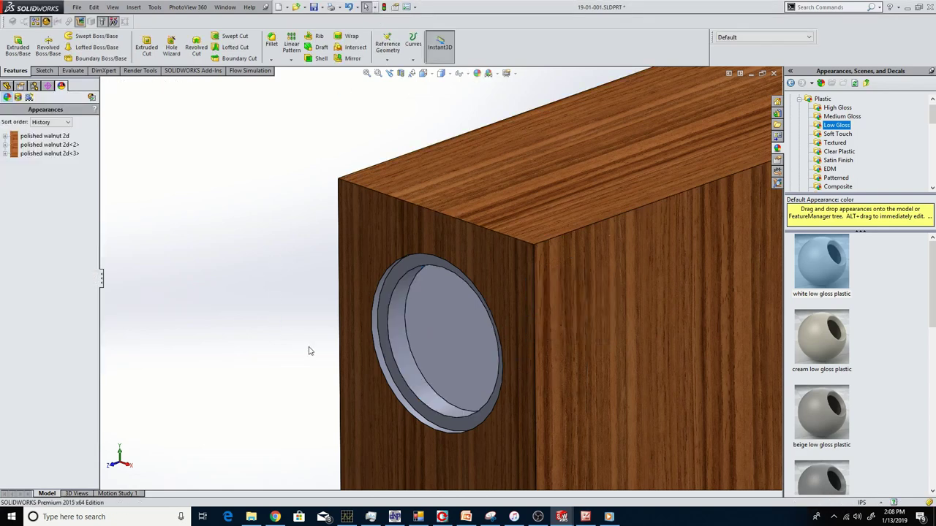
left_click(775, 74)
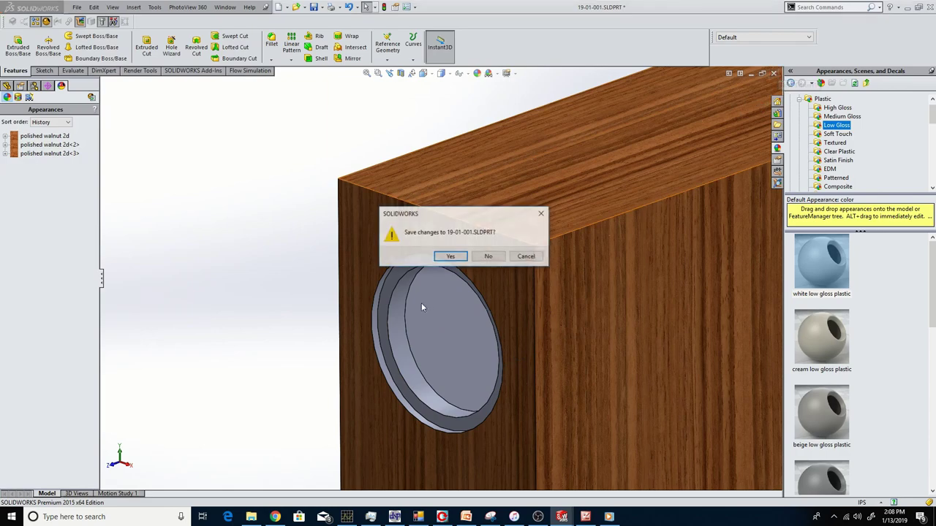
left_click(433, 255)
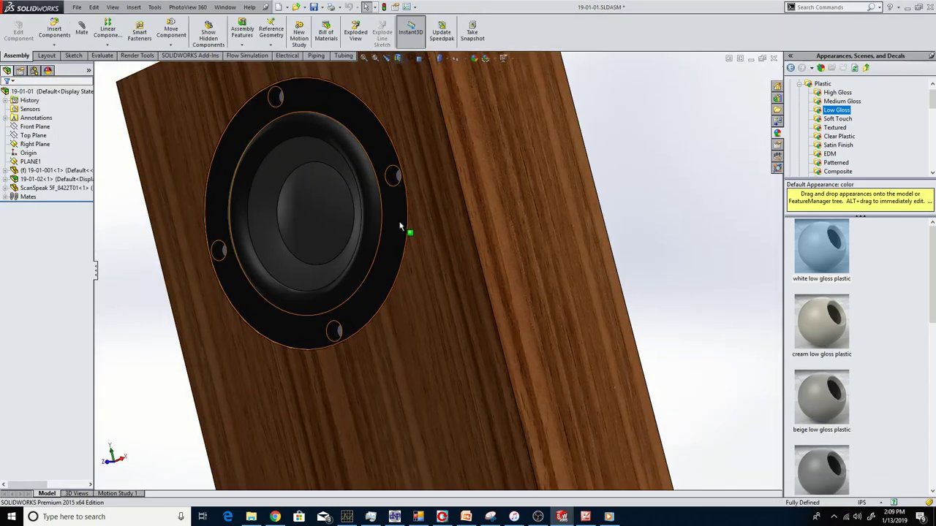
Step: Inspect the driver terminals' clearance against the enlarged cutout from inside the sectioned cabinet
middle_click_drag(399, 223, 238, 195)
scroll(468, 329, "down", 5)
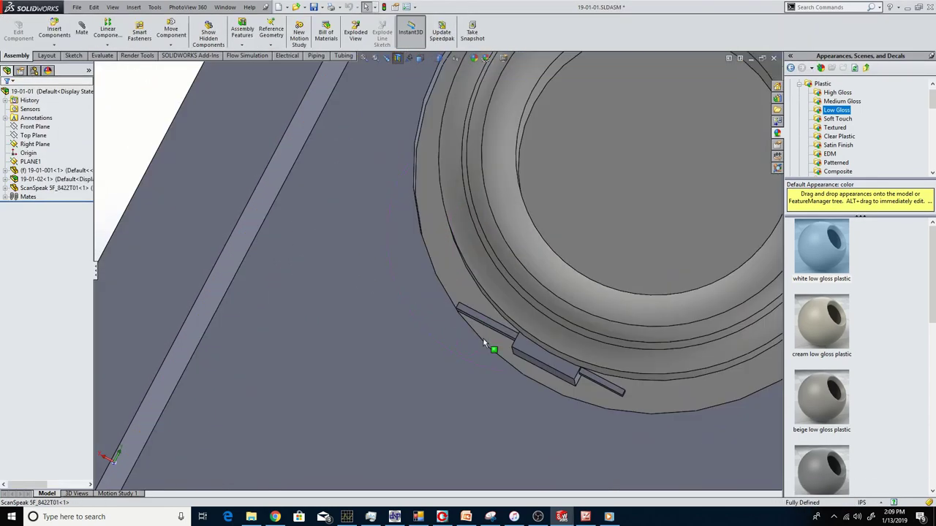
middle_click_drag(495, 350, 420, 289)
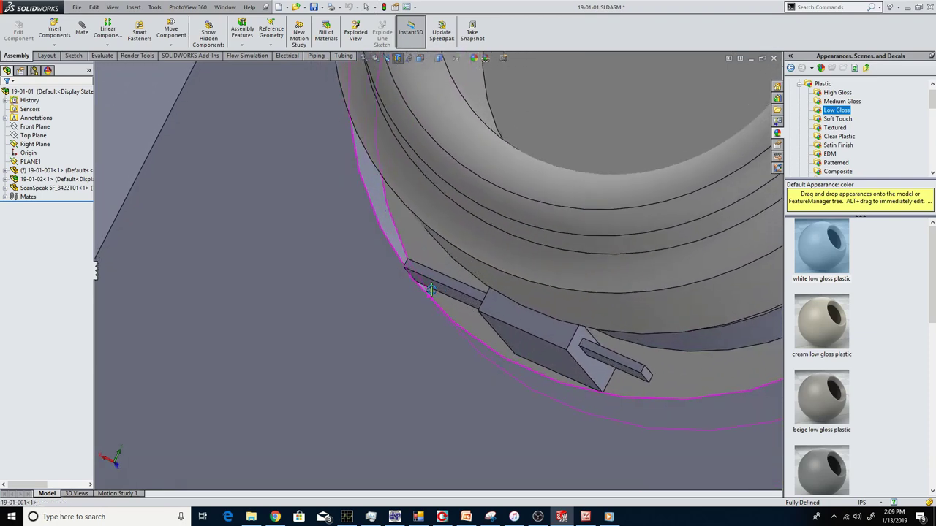
scroll(434, 269, "up", 5)
scroll(440, 219, "up", 4)
middle_click_drag(440, 220, 365, 244)
Step: Select the cabinet's recess face behind the driver flange and examine how much ledge remains around the screw holes
scroll(370, 174, "down", 5)
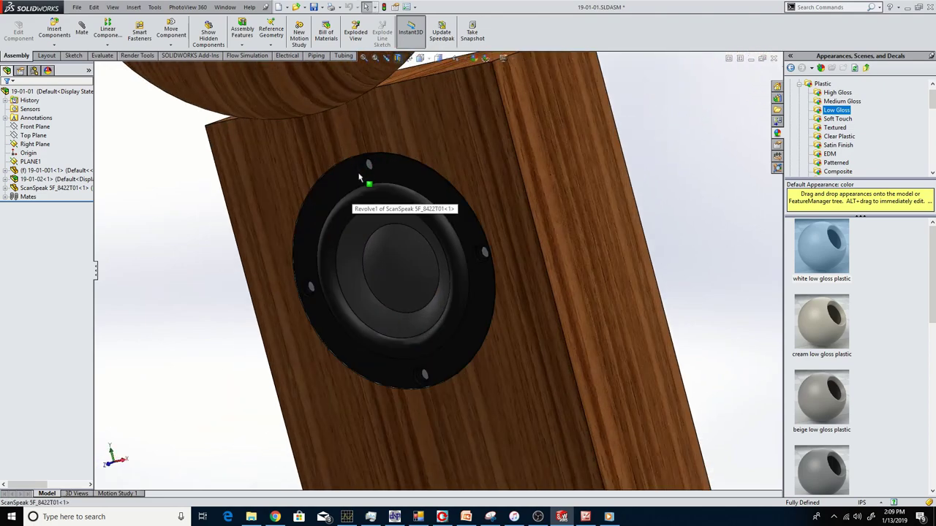
left_click(368, 183)
middle_click_drag(368, 182, 372, 167)
scroll(376, 175, "down", 6)
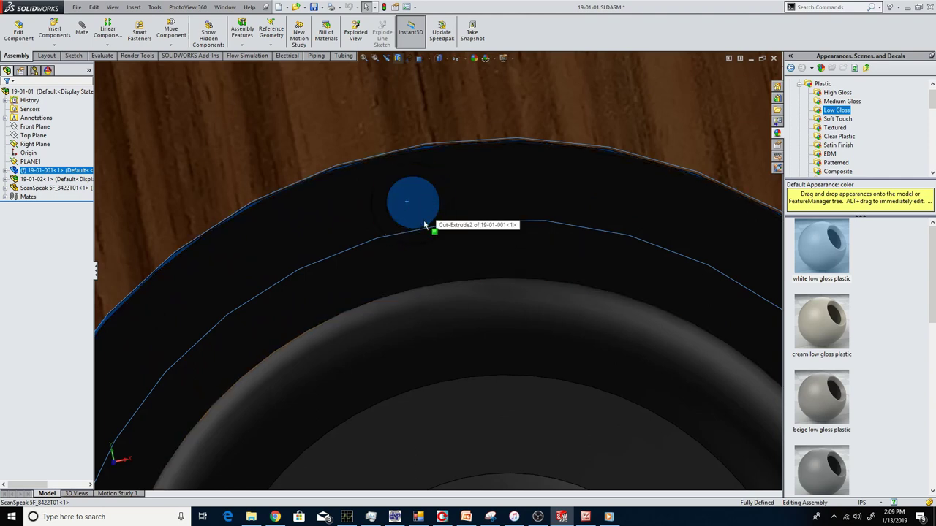
scroll(431, 241, "up", 5)
Step: Compare both driver terminals with the cutout edge from the rear, with the cabinet's recess ledge highlighted
middle_click_drag(470, 260, 377, 434)
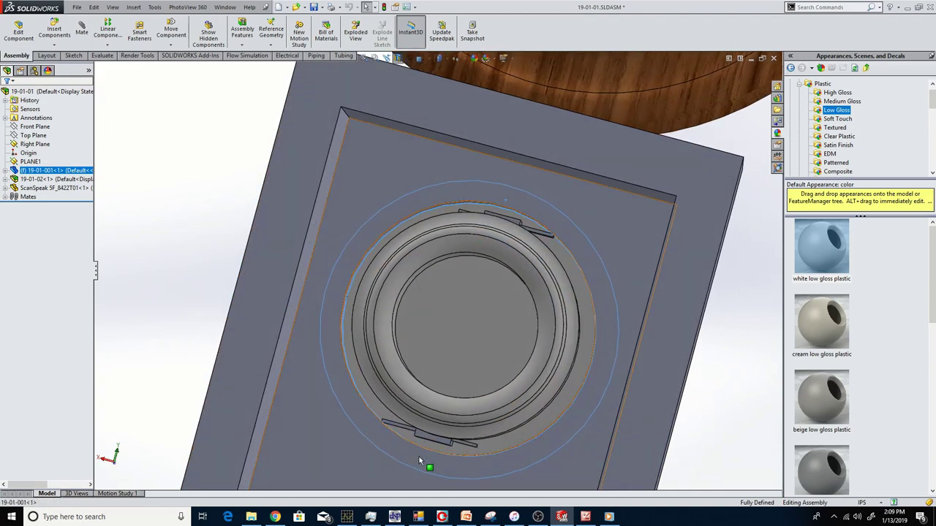
scroll(394, 436, "down", 4)
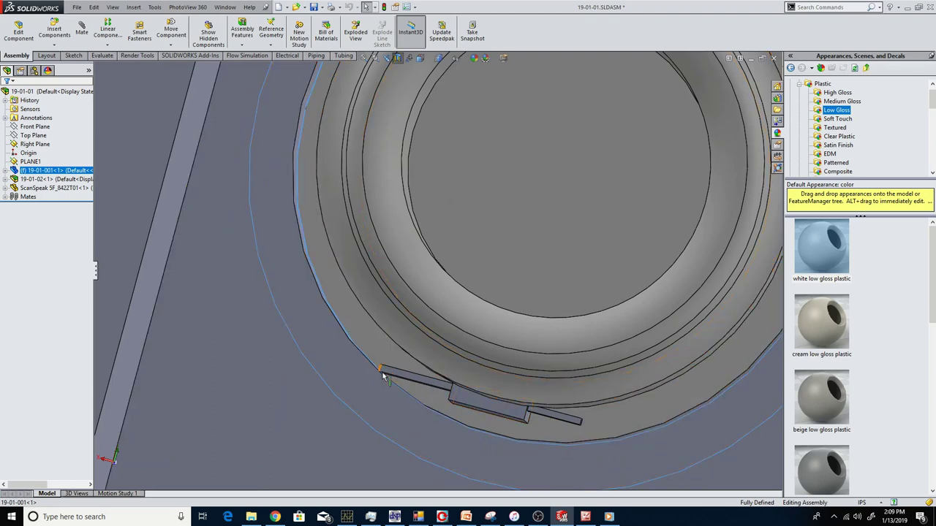
scroll(432, 292, "up", 5)
scroll(435, 263, "down", 3)
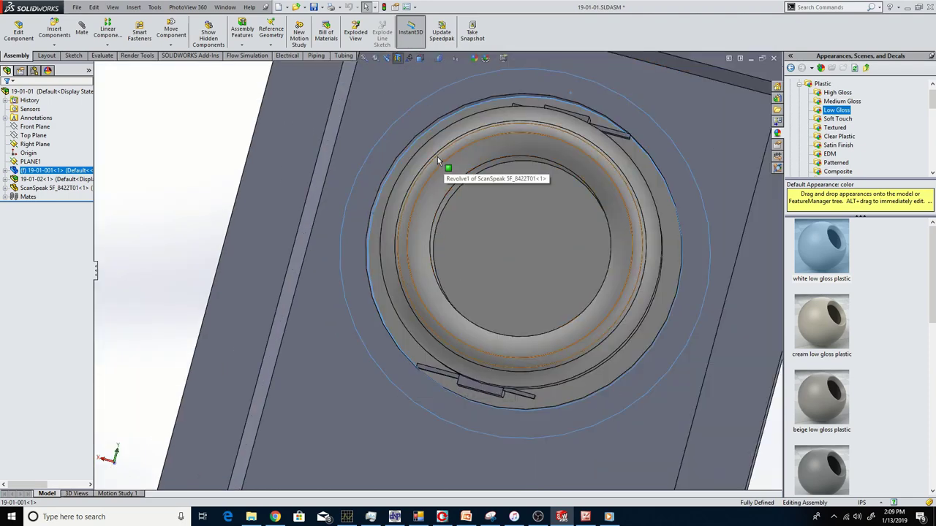
middle_click_drag(468, 265, 495, 261)
Step: Reopen the cabinet part, restore the inner driver cutout diameter to 2.125 in, and close the part with its changes saved
scroll(495, 261, "up", 3)
scroll(424, 144, "down", 3)
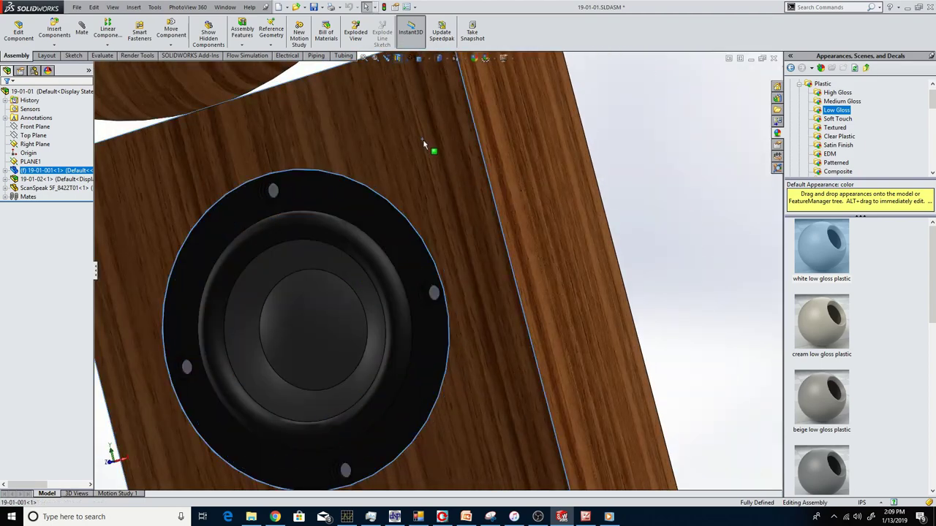
right_click(428, 138)
left_click(391, 166)
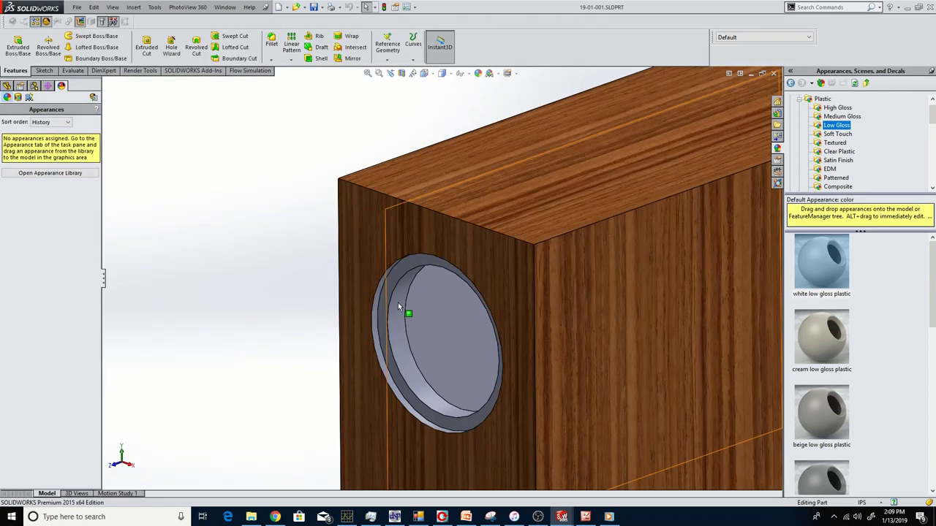
left_click(397, 302)
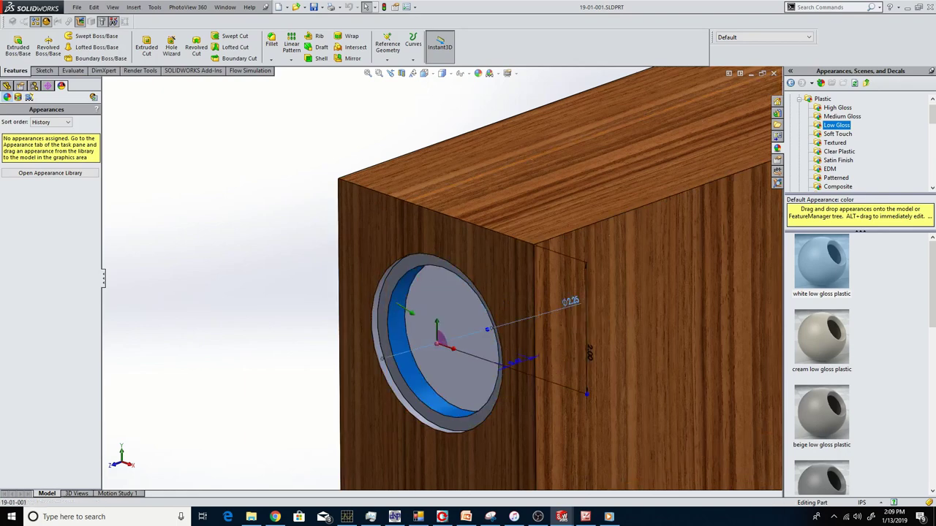
double_click(570, 303)
key("Return")
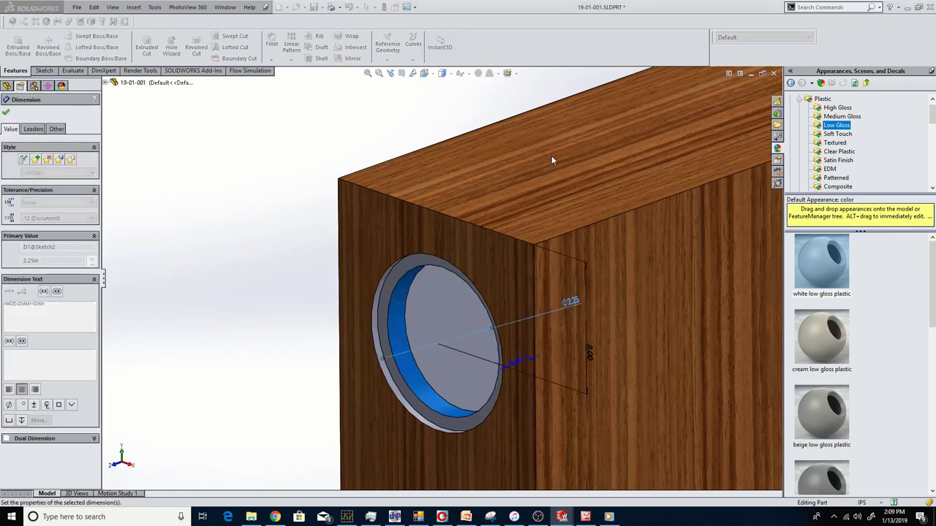
key("Escape")
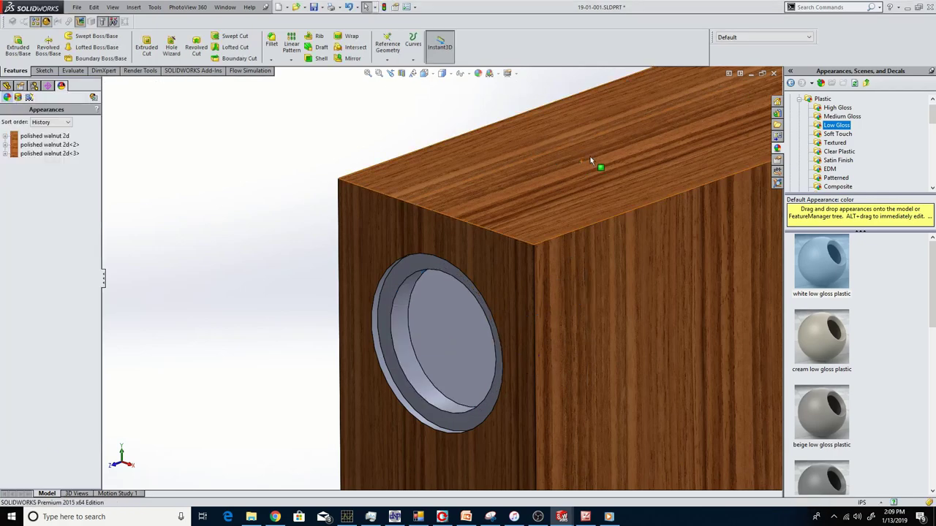
left_click(773, 73)
left_click(449, 253)
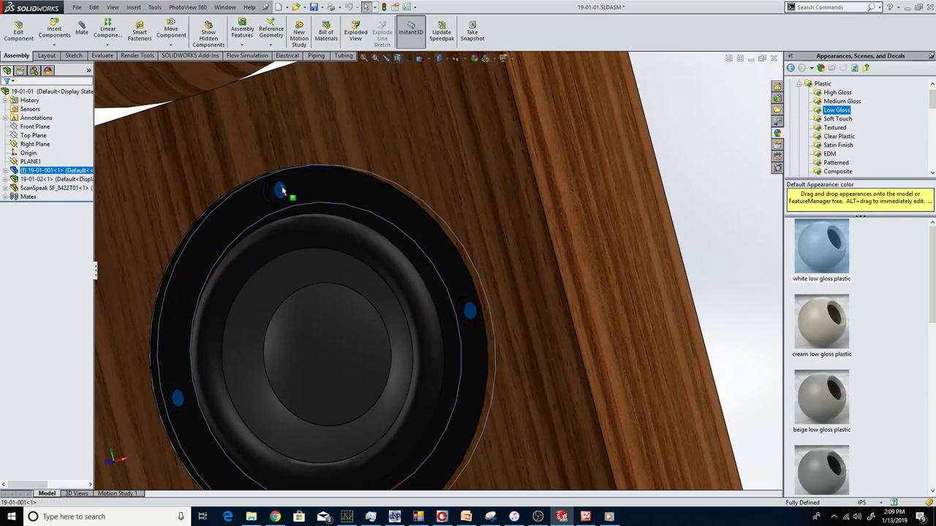
Step: Check the screw holes against the restored cutout from the front and the terminal overlap from inside
scroll(296, 211, "down", 3)
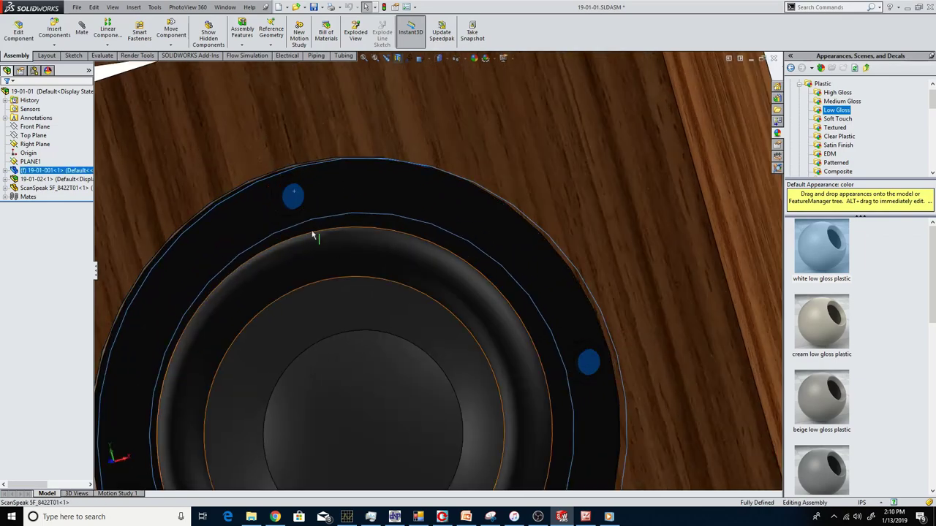
scroll(302, 210, "up", 5)
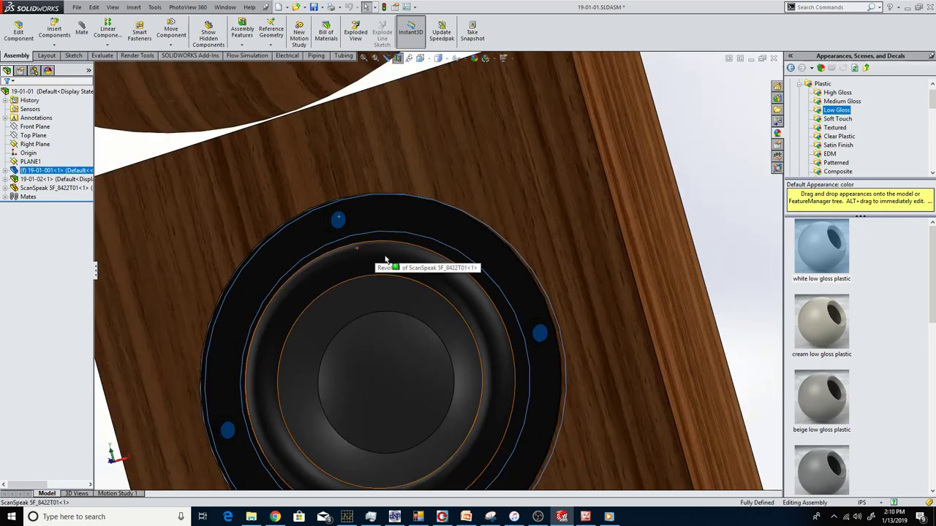
middle_click_drag(385, 263, 490, 345)
scroll(490, 345, "down", 5)
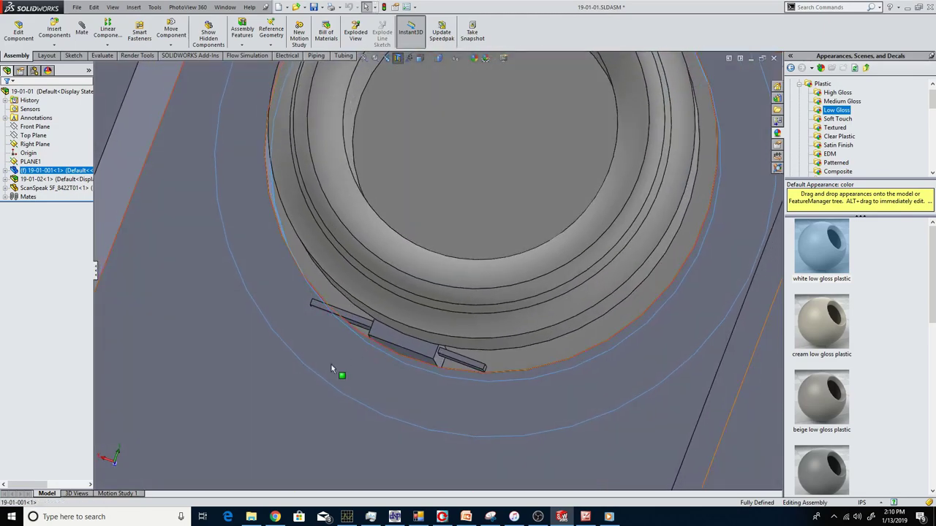
scroll(334, 376, "up", 2)
Step: Edit the cabinet within the assembly and begin an extruded-cut sketch on the inside face of its front wall
left_click(351, 361)
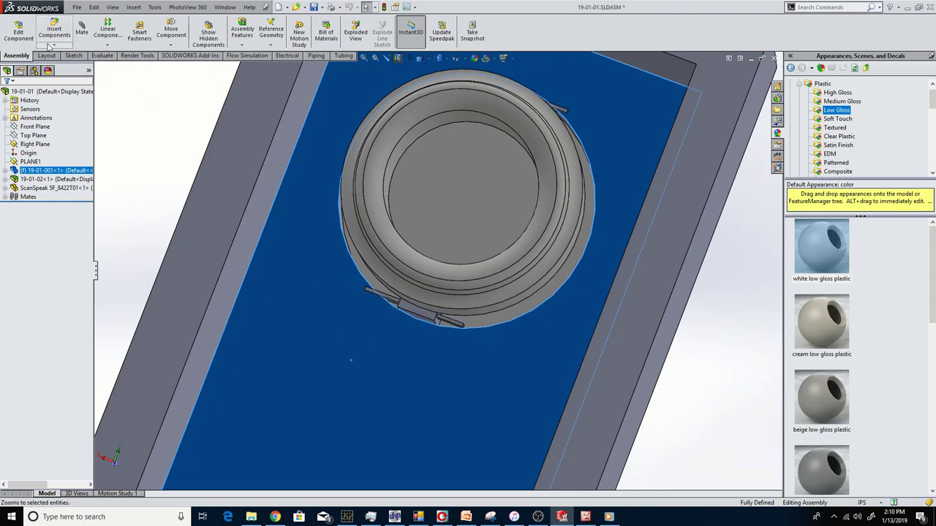
right_click(302, 136)
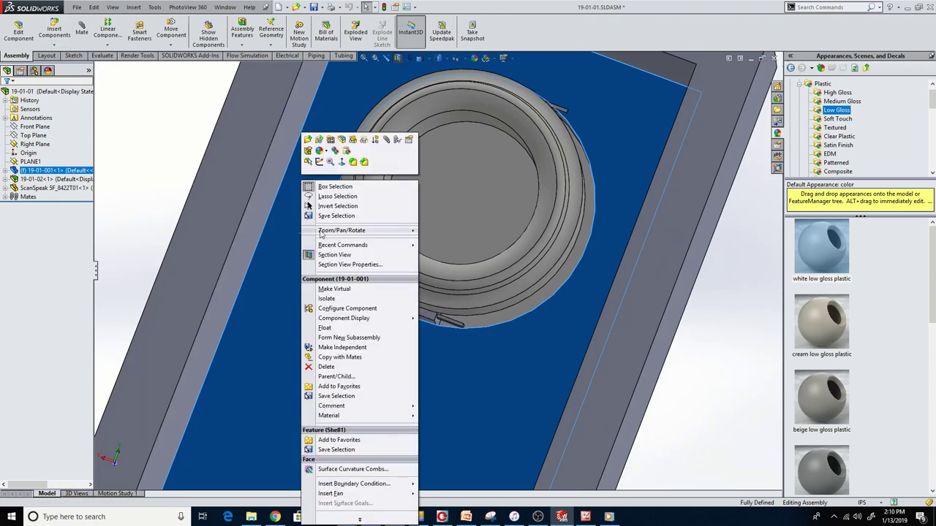
left_click(342, 140)
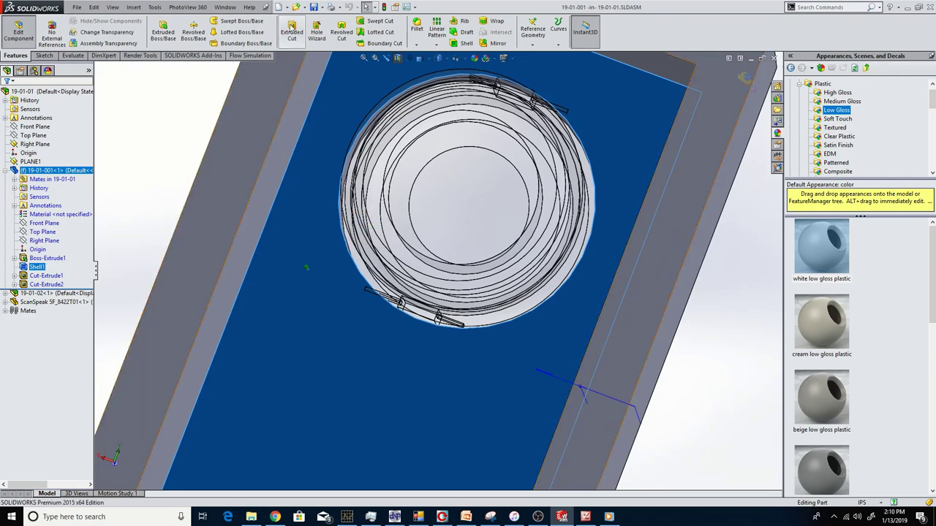
left_click(291, 29)
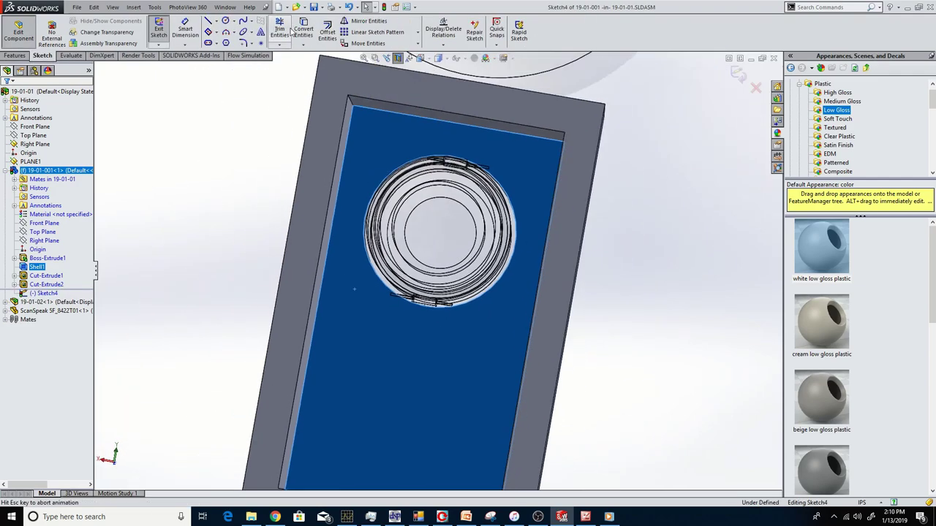
scroll(468, 216, "down", 6)
scroll(394, 332, "down", 3)
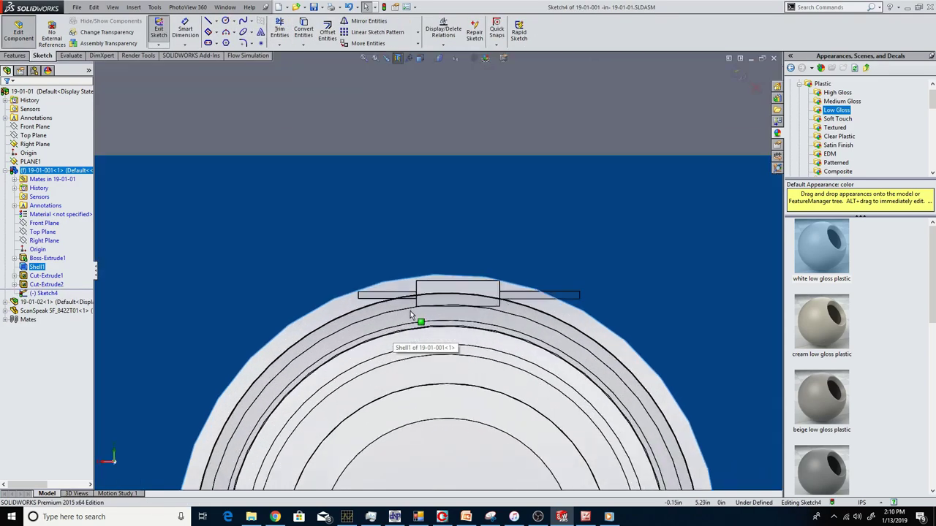
Step: Sketch a 3 Point Center Rectangle about 1.26 in wide and 2.36 in tall, centred on the driver cutout
left_click(208, 34)
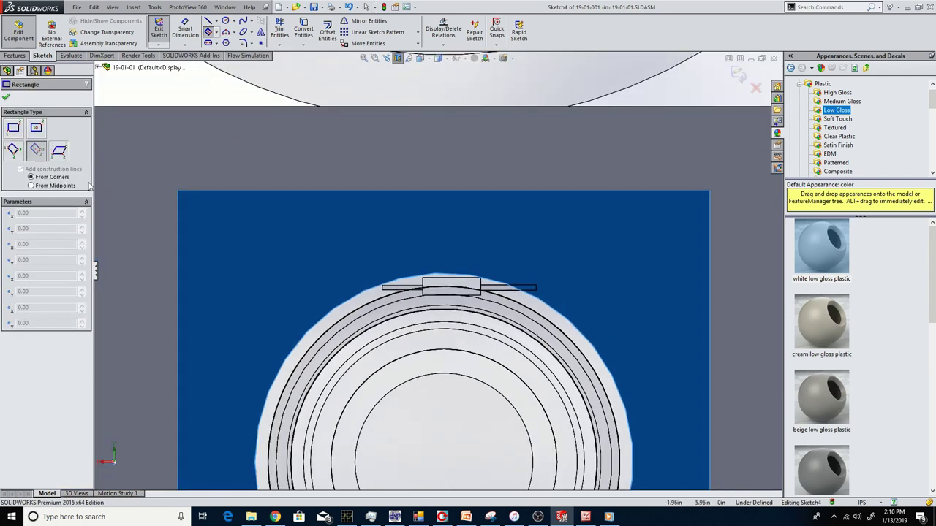
scroll(448, 401, "up", 2)
left_click(441, 381)
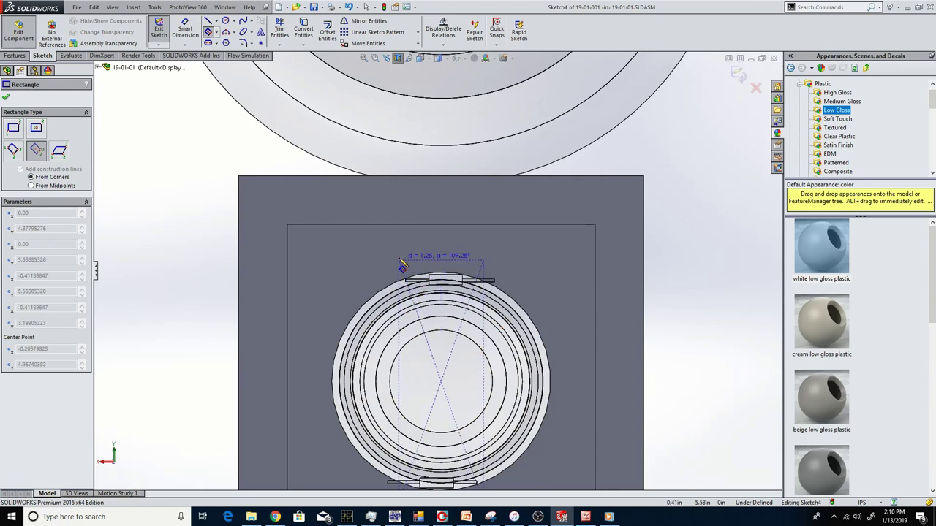
left_click(378, 273)
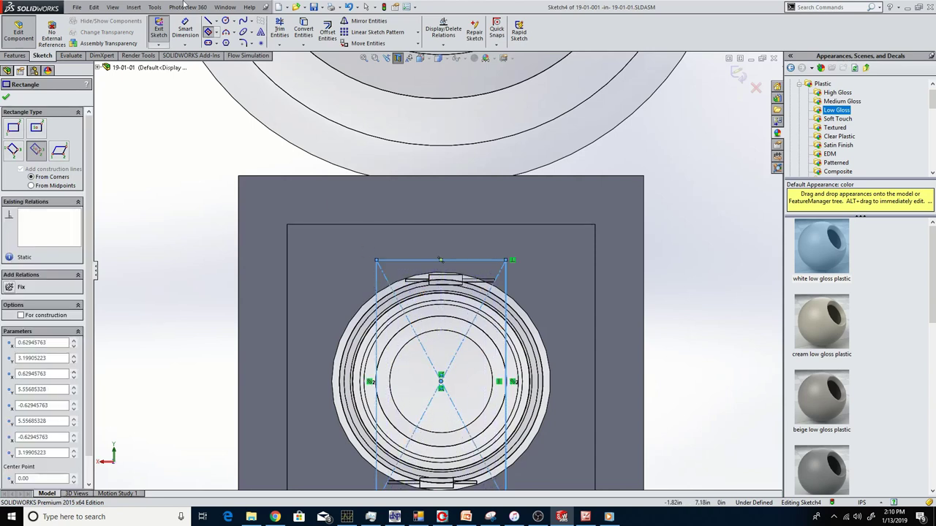
Step: Set the rectangle's width to 1 in and make its centre point concentric with the driver cutout edge
left_click(410, 260)
left_click(420, 247)
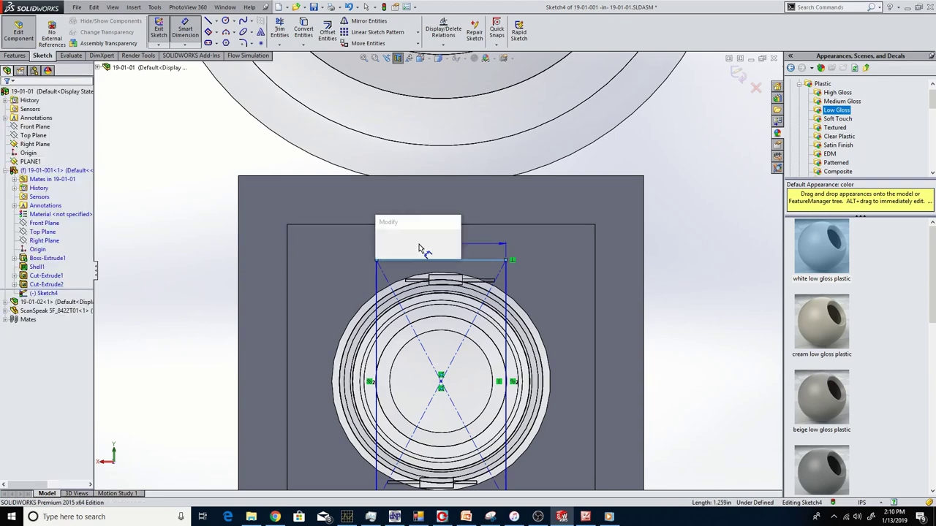
type("1")
key("Return")
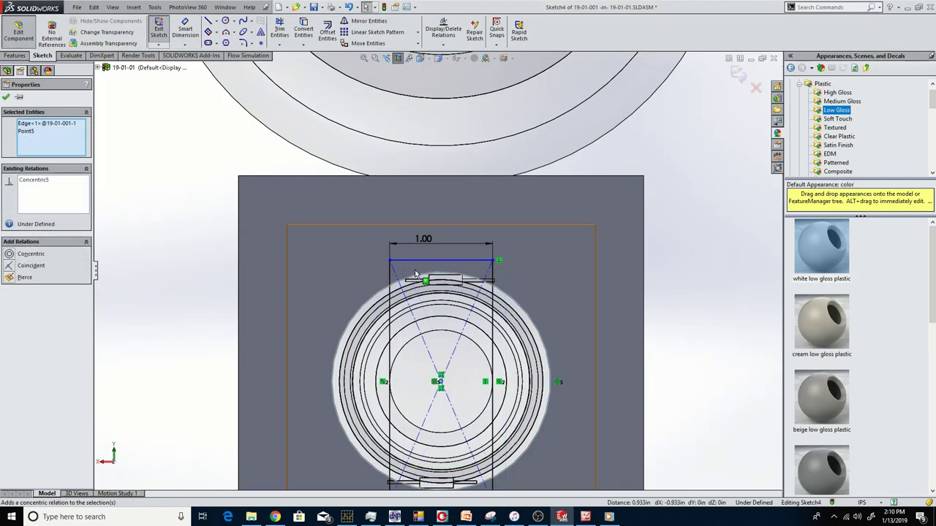
Step: Make the rectangle's upper line tangent to the circular edge of the driver cutout
scroll(415, 273, "down", 4)
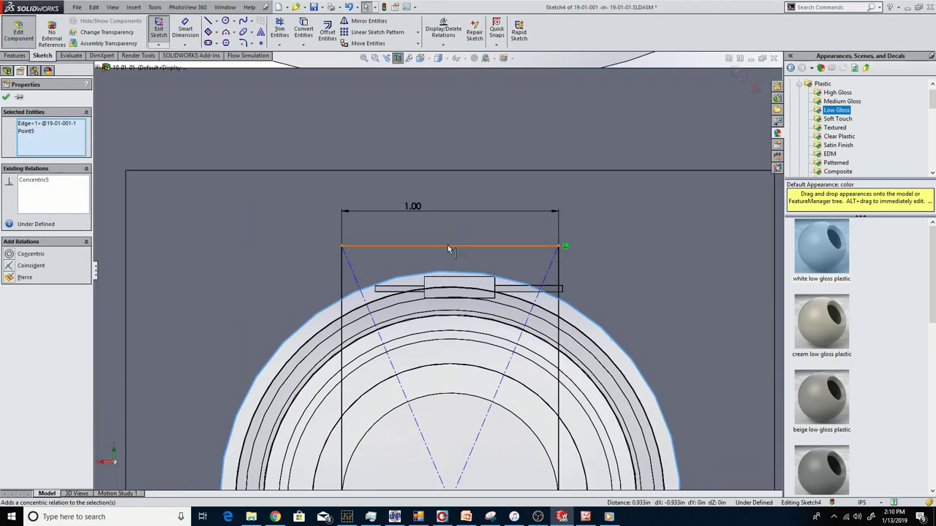
mouse_move(340, 265)
left_mouse_down()
mouse_move(340, 273)
mouse_move(342, 257)
left_mouse_up()
left_click(391, 258)
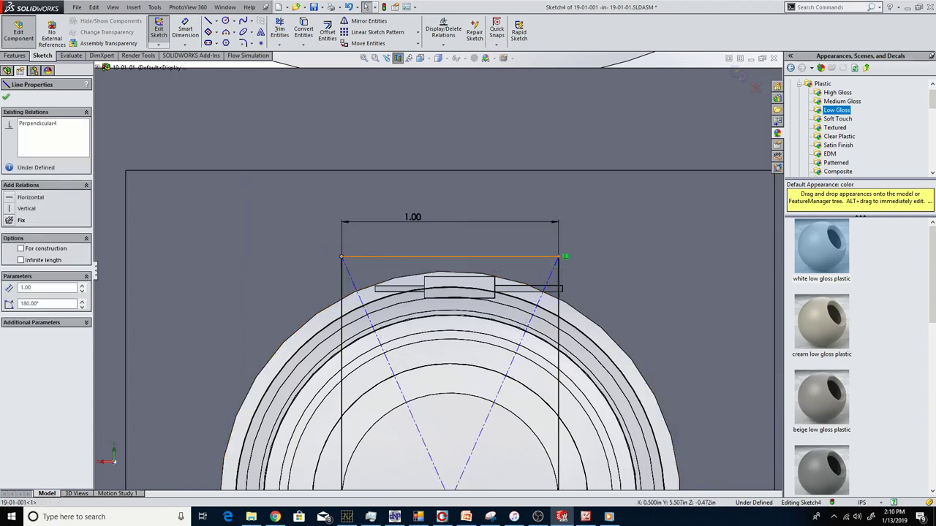
left_click(453, 275, "ctrl")
left_click(477, 231)
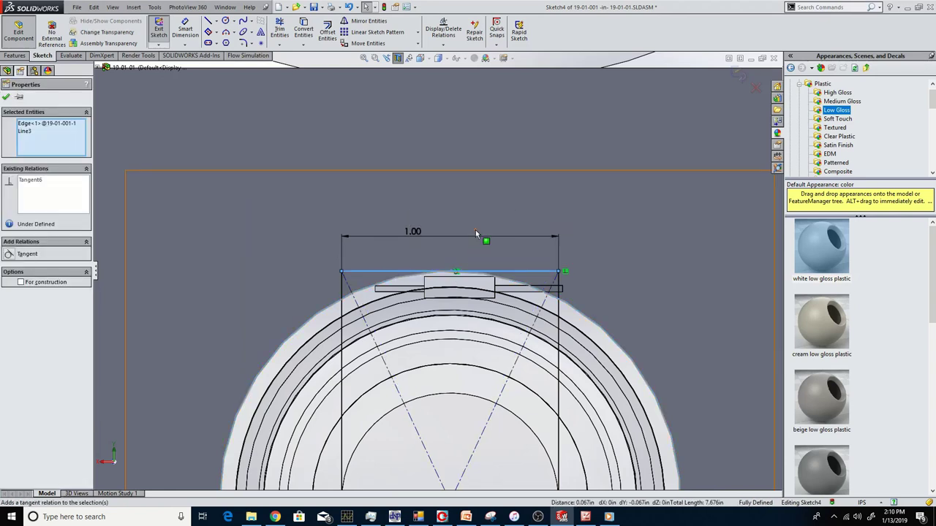
Step: Finish the sketch and cut the rectangle 1 in deep through the front wall for terminal clearance
left_click(736, 75)
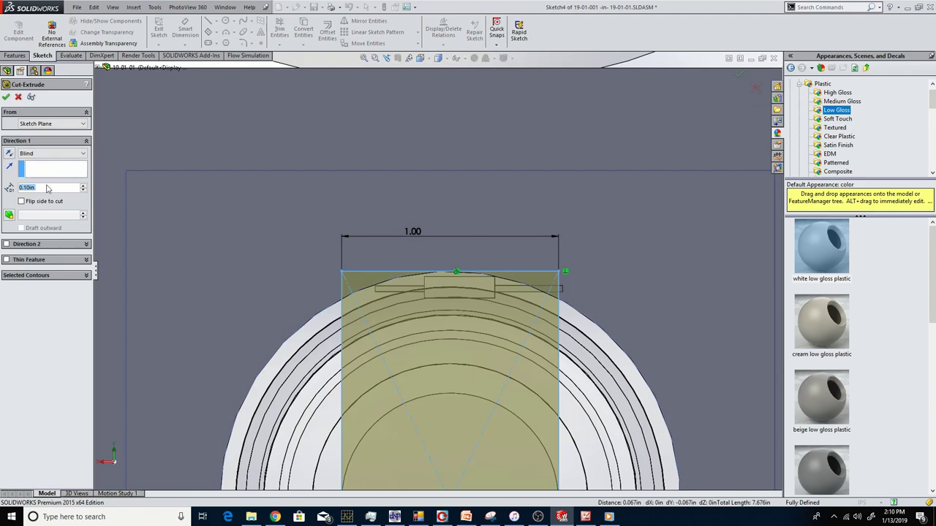
type("1")
key("Return")
scroll(409, 257, "up", 4)
middle_click_drag(391, 271, 563, 312)
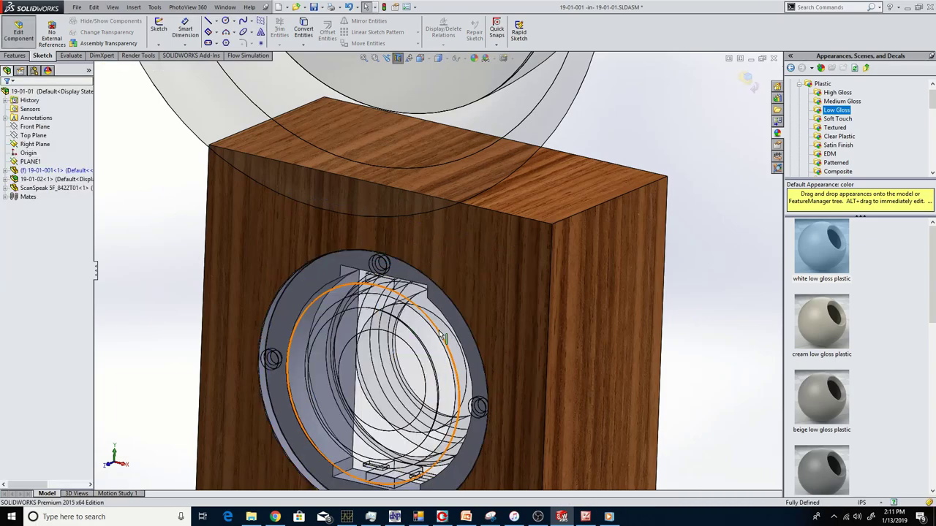
Step: Set the width of the terminal clearance cut to 1.25 in and rebuild the model
scroll(433, 339, "down", 3)
middle_click_drag(382, 317, 243, 257)
scroll(460, 292, "down", 1)
middle_click_drag(461, 292, 525, 251)
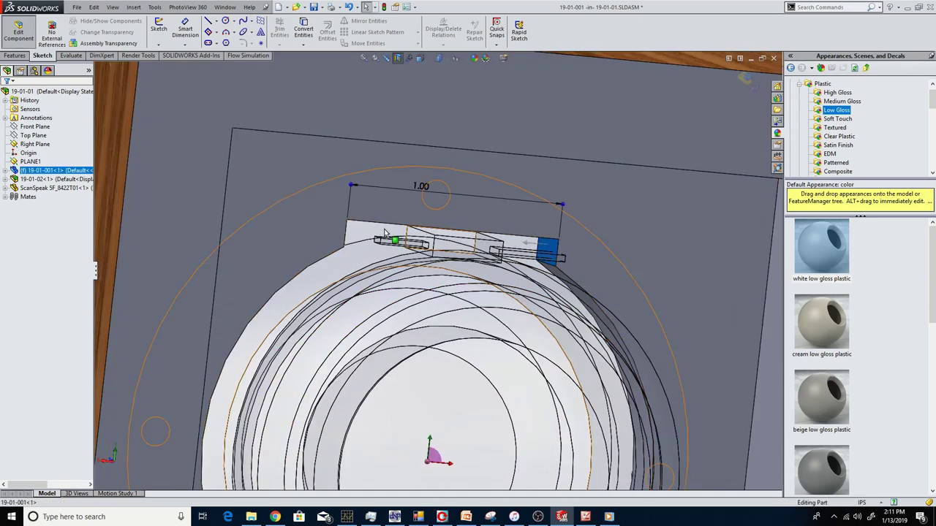
double_click(421, 187)
type("1.25")
key("Return")
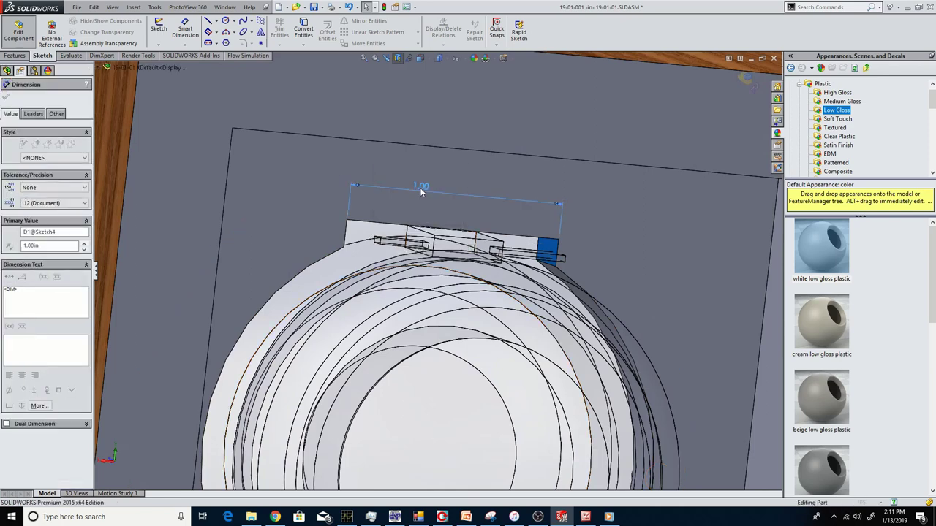
left_click(384, 7)
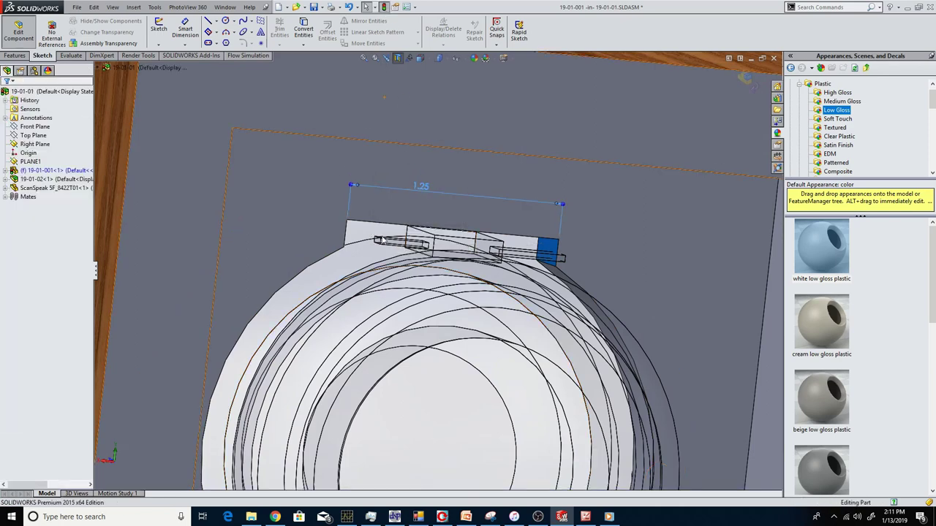
Step: Open the cabinet part 19-01-001 in its own window at the driver cutout
mouse_move(346, 227)
middle_mouse_down()
mouse_move(344, 250)
mouse_move(356, 216)
middle_mouse_up()
left_click(364, 210)
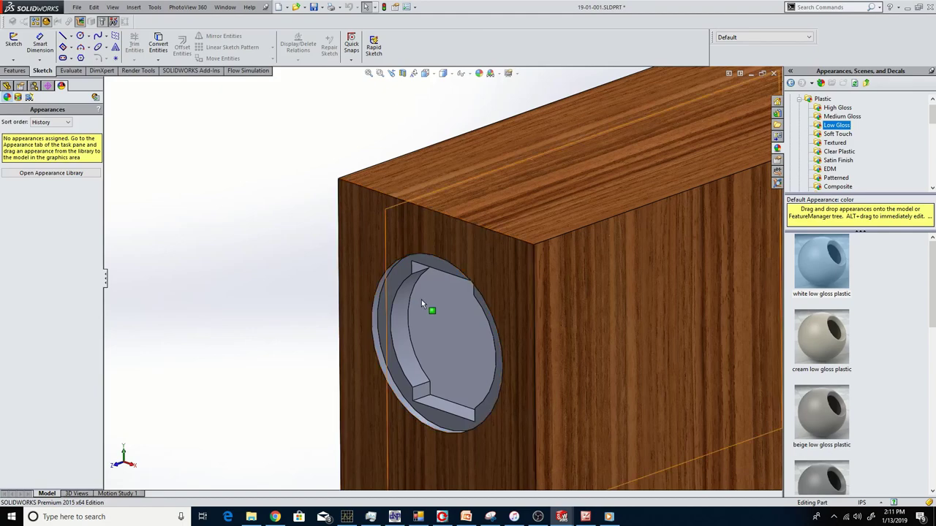
scroll(421, 300, "down", 2)
middle_click_drag(421, 301, 429, 217)
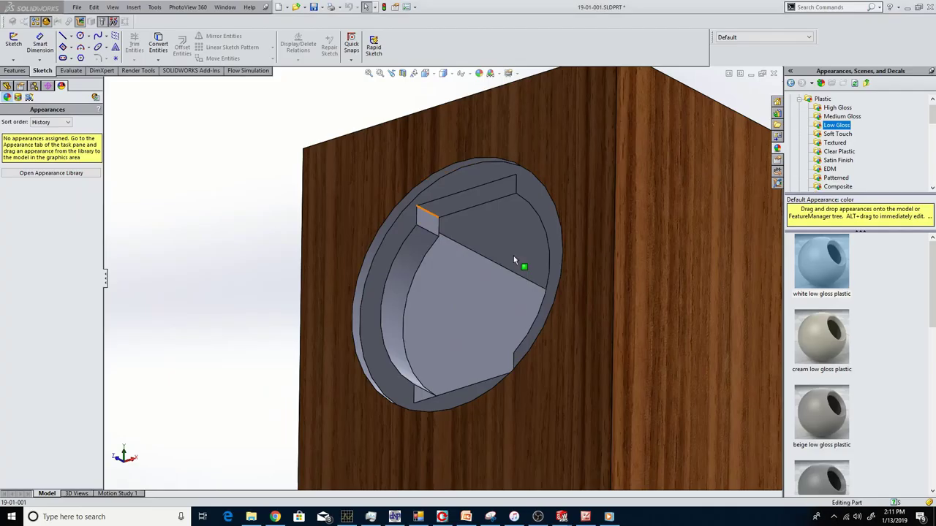
middle_click_drag(513, 257, 431, 216)
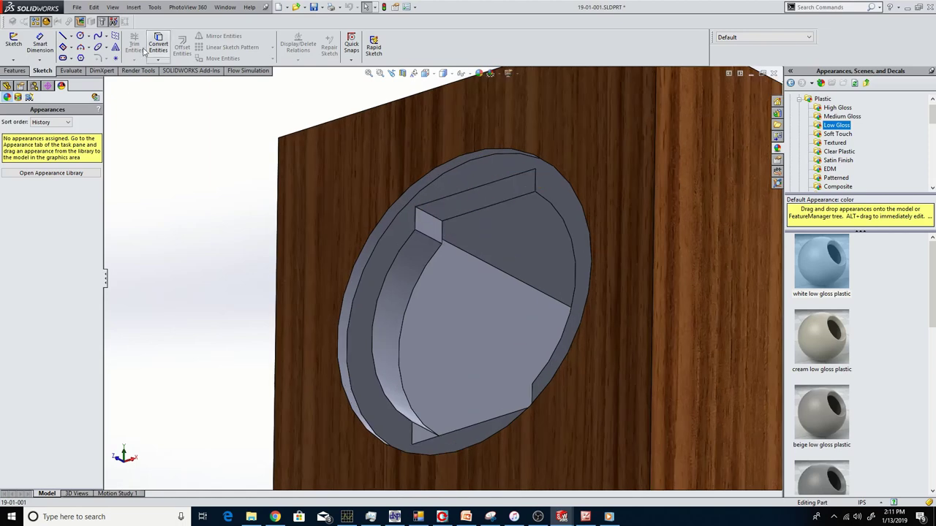
Step: Fillet the four inner corner edges of the upper and lower terminal notches with a 0.1875 in radius
left_click(16, 71)
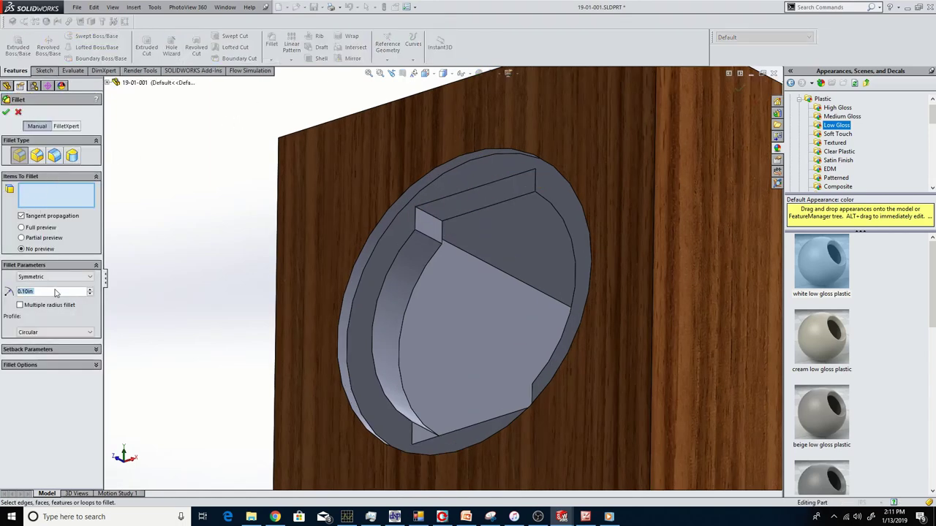
key("BackSpace")
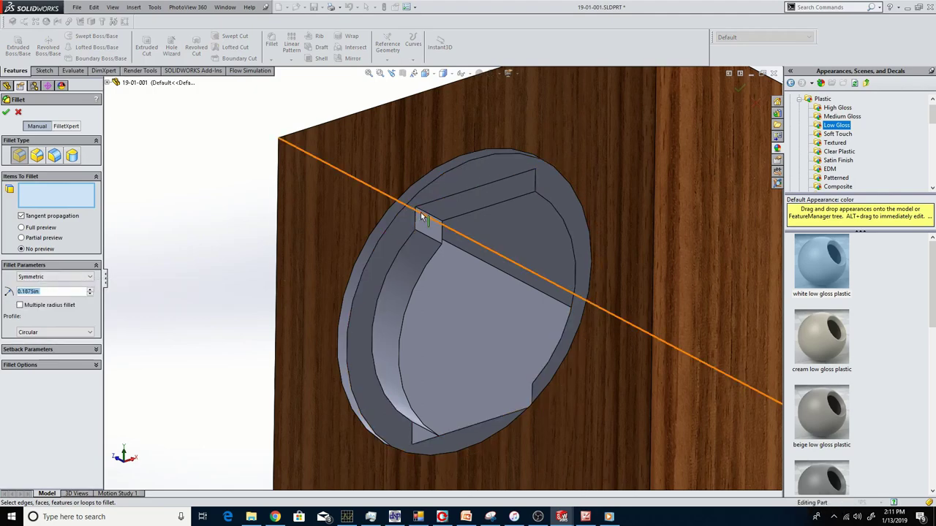
left_click(422, 213)
middle_click_drag(422, 213, 548, 186)
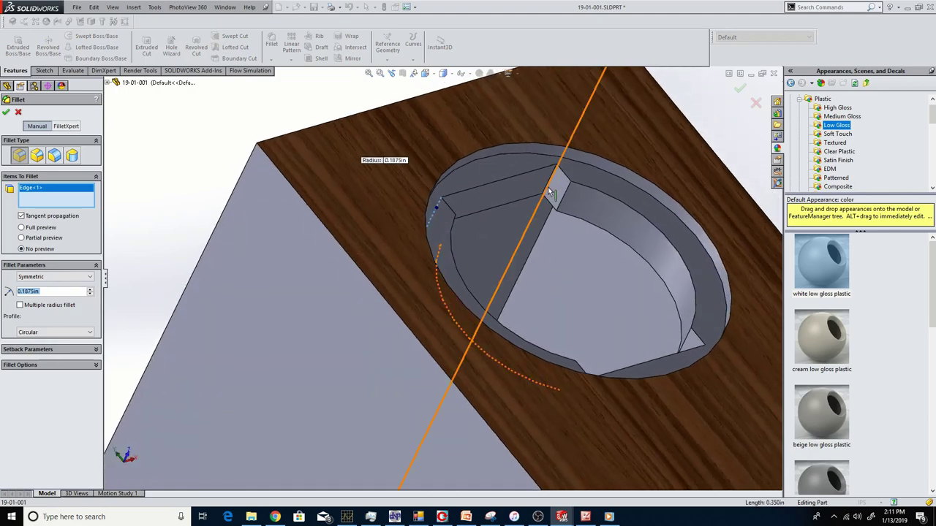
left_click(546, 186)
middle_click_drag(502, 223, 382, 393)
left_click(392, 388)
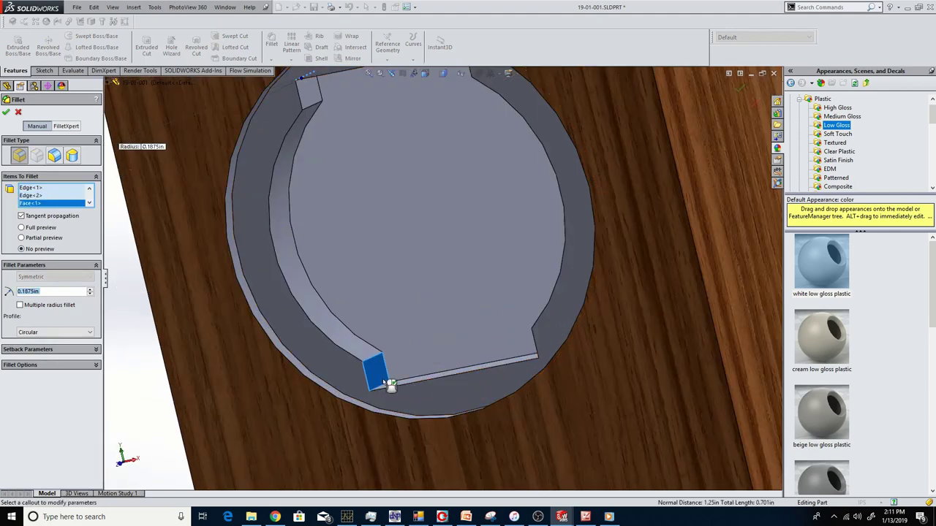
middle_click_drag(453, 382, 566, 357)
left_click(566, 357)
left_click(566, 357)
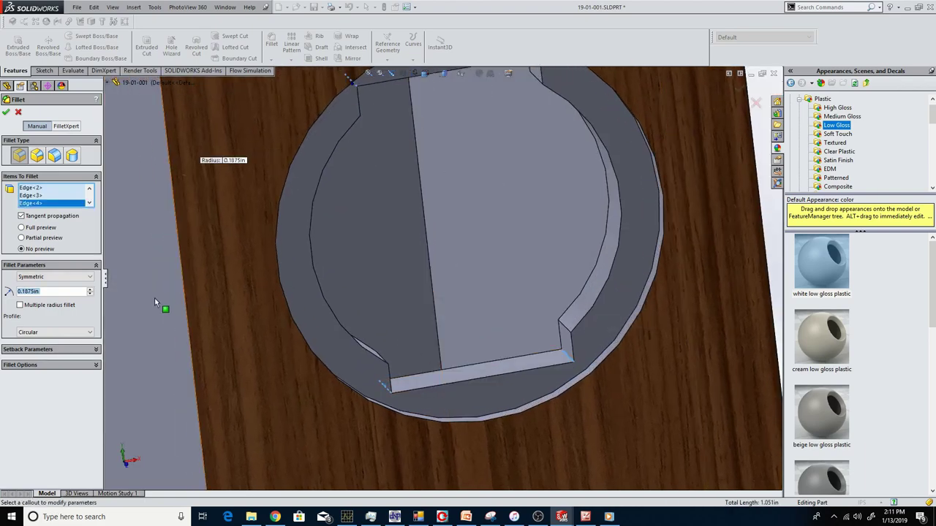
left_click(21, 365)
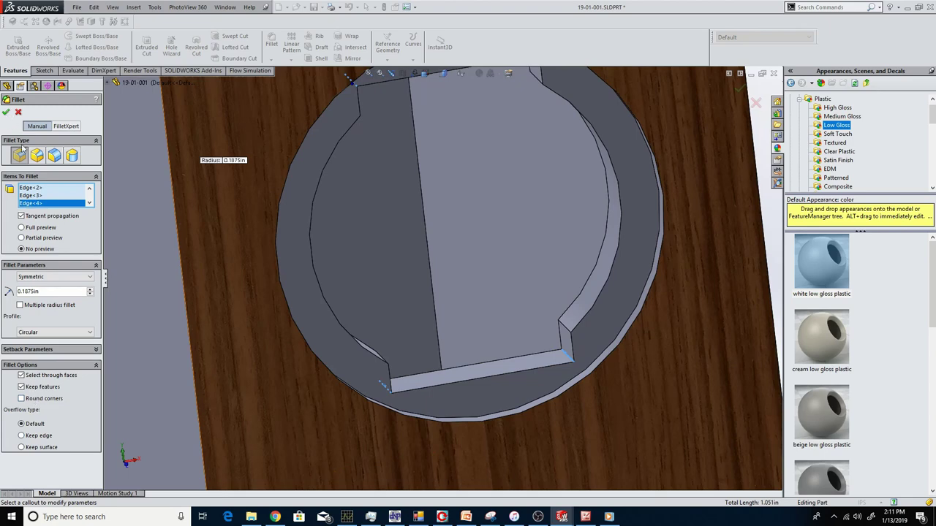
left_click(6, 111)
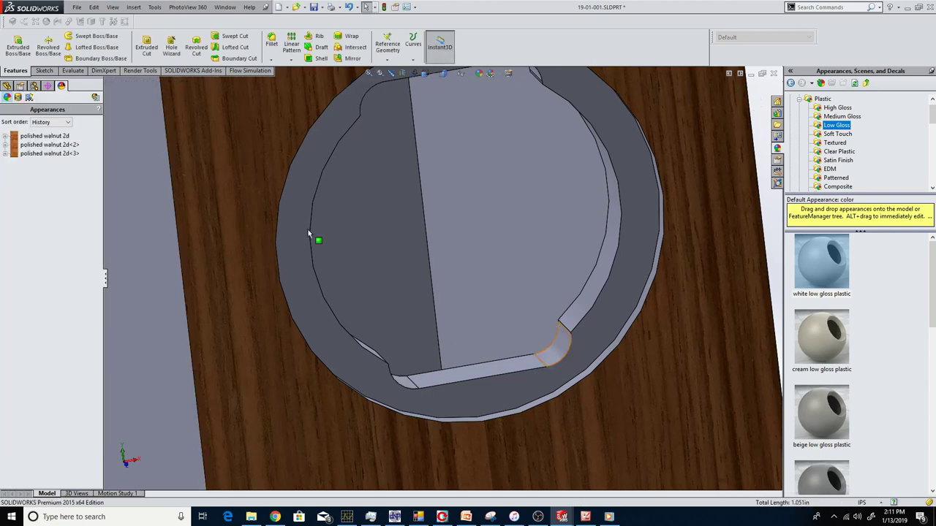
Step: Return to the assembly window and finish editing the cabinet part in context, resuming editing of assembly 19-01-01
scroll(506, 324, "up", 3)
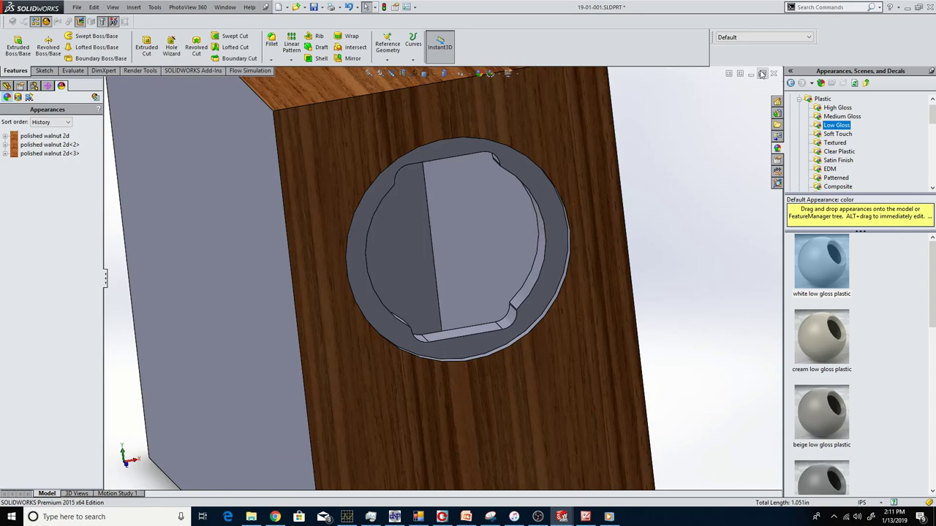
left_click(772, 76)
left_click(455, 254)
scroll(510, 250, "down", 3)
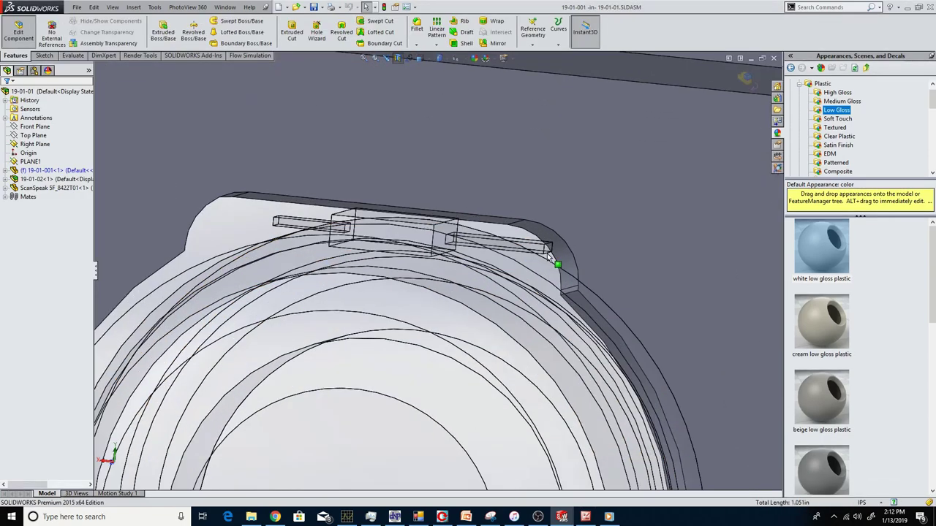
middle_click_drag(553, 257, 531, 256)
scroll(532, 255, "up", 8)
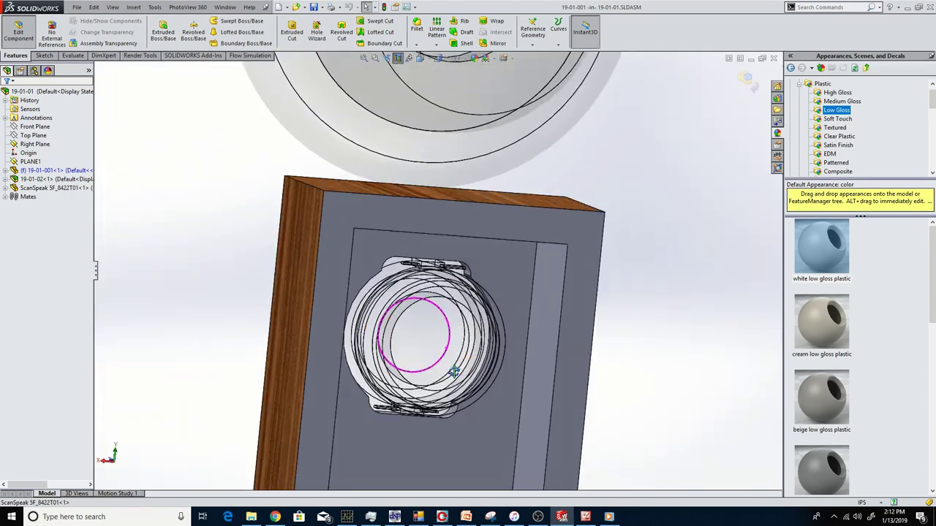
middle_click_drag(454, 372, 226, 291)
right_click(149, 227)
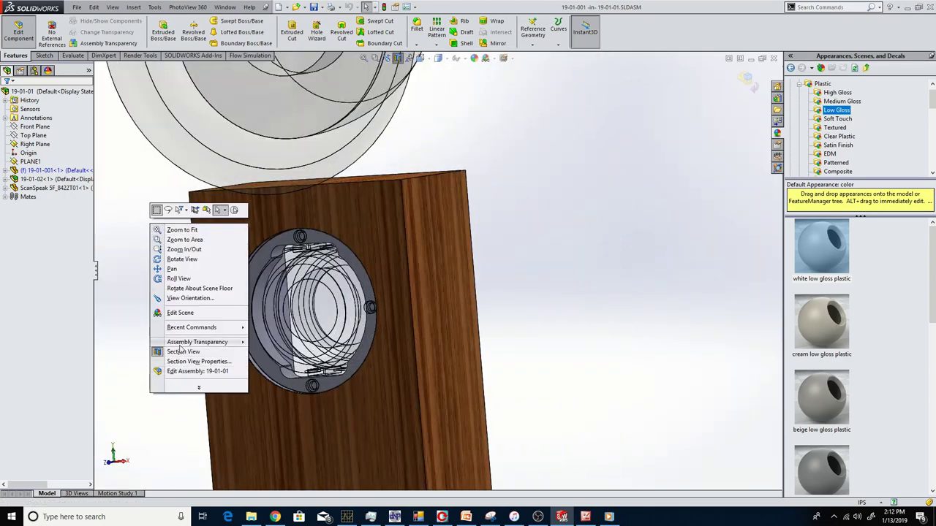
left_click(175, 373)
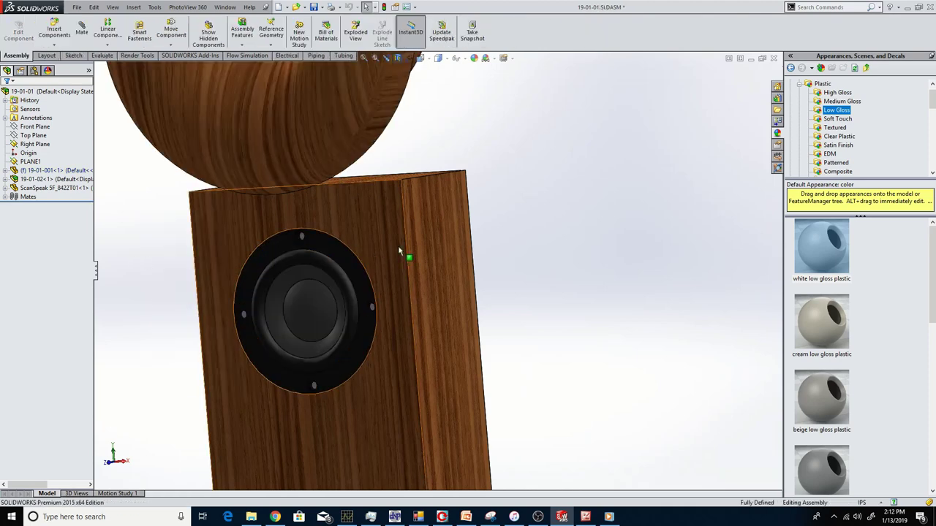
Step: Examine how the driver and its terminals sit in the notched cutout from the cabinet's rear and front
middle_click_drag(397, 246, 306, 241)
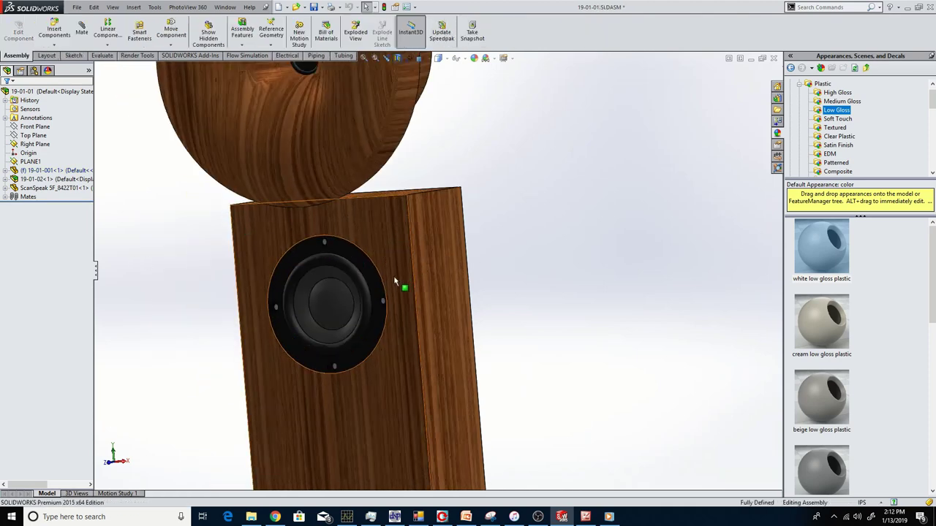
middle_click_drag(405, 288, 276, 295)
scroll(499, 250, "down", 5)
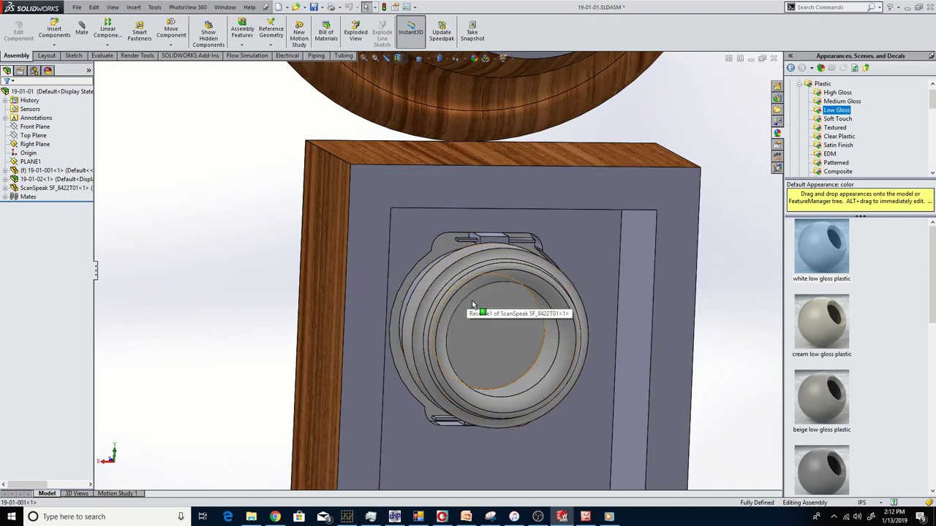
scroll(513, 285, "up", 2)
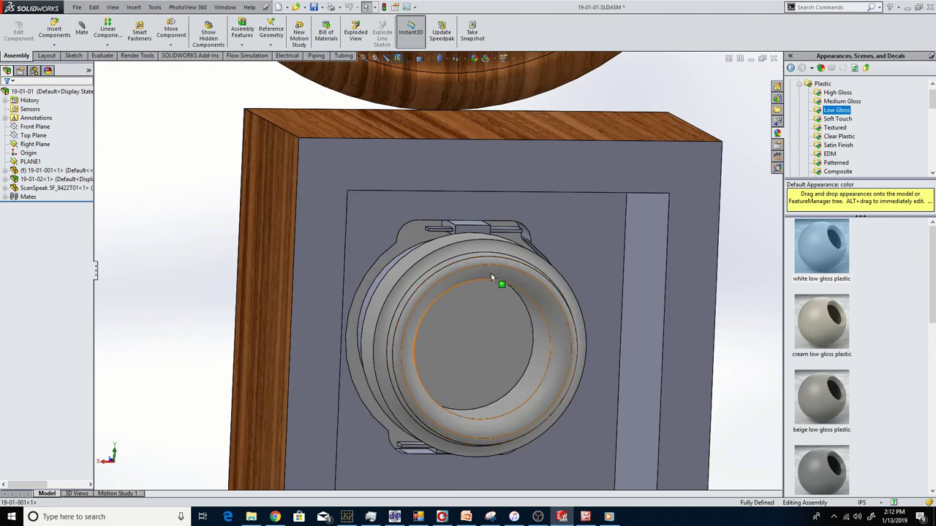
middle_click_drag(503, 273, 363, 278)
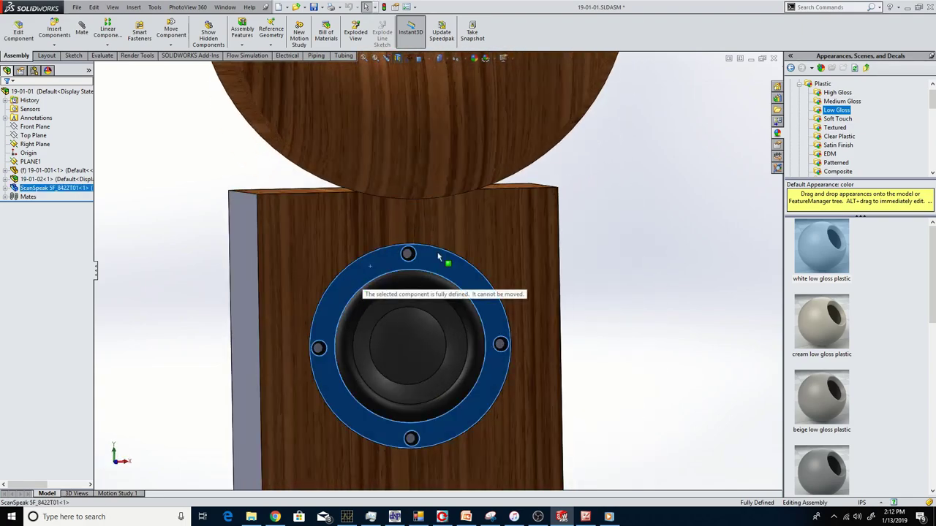
middle_click_drag(565, 231, 262, 212)
middle_click_drag(333, 233, 421, 173)
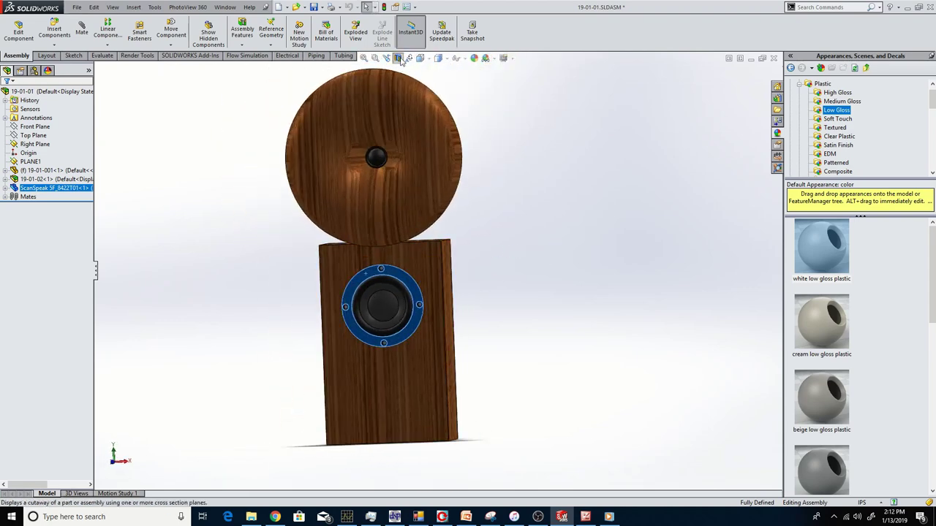